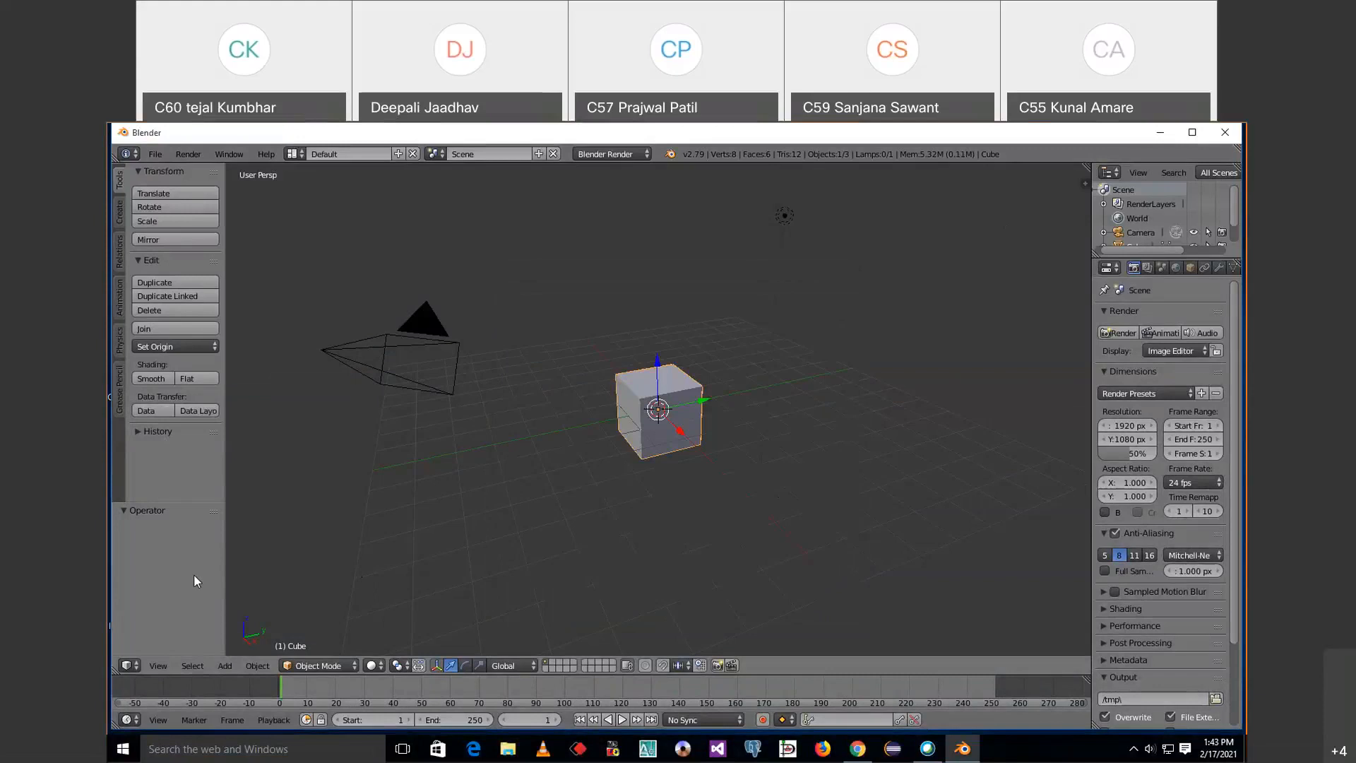
Widen the Properties editor so its render settings are fully readable.
{"action": "left_click", "coordinate": [1217, 197]}
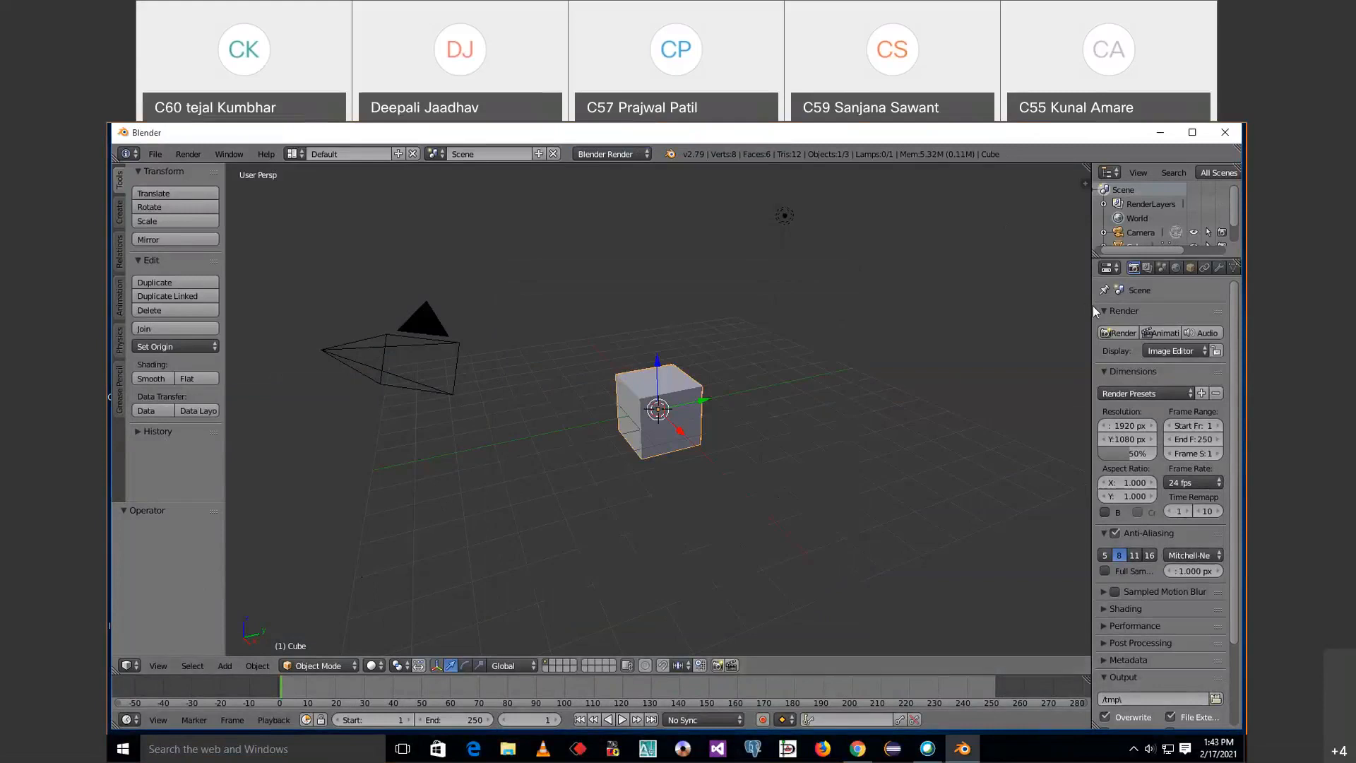
{"action": "left_click_drag", "start_coordinate": [1092, 311], "coordinate": [1017, 309]}
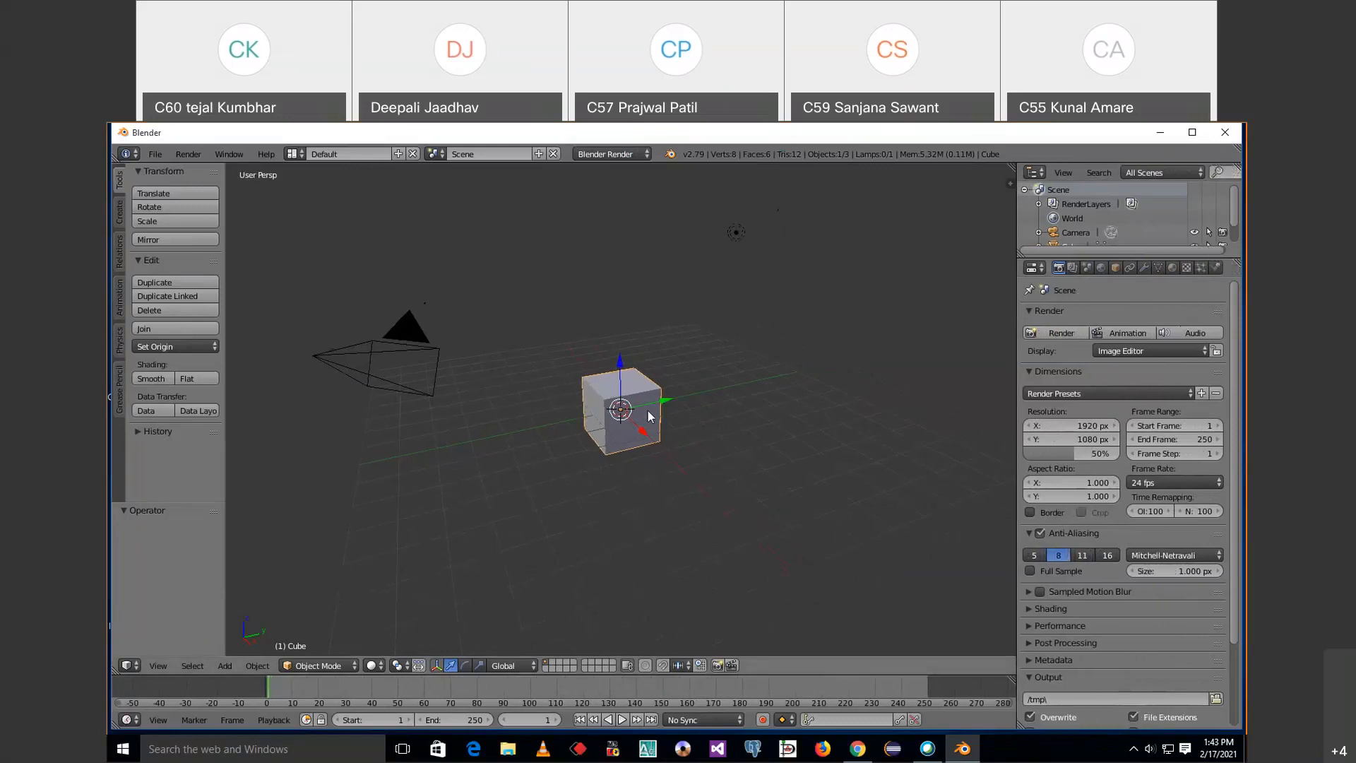
Raise the default cube about 5.82 units along Z and scale it down uniformly to about 0.32.
{"action": "scroll", "coordinate": [620, 422], "scroll_direction": "up", "scroll_amount": 3}
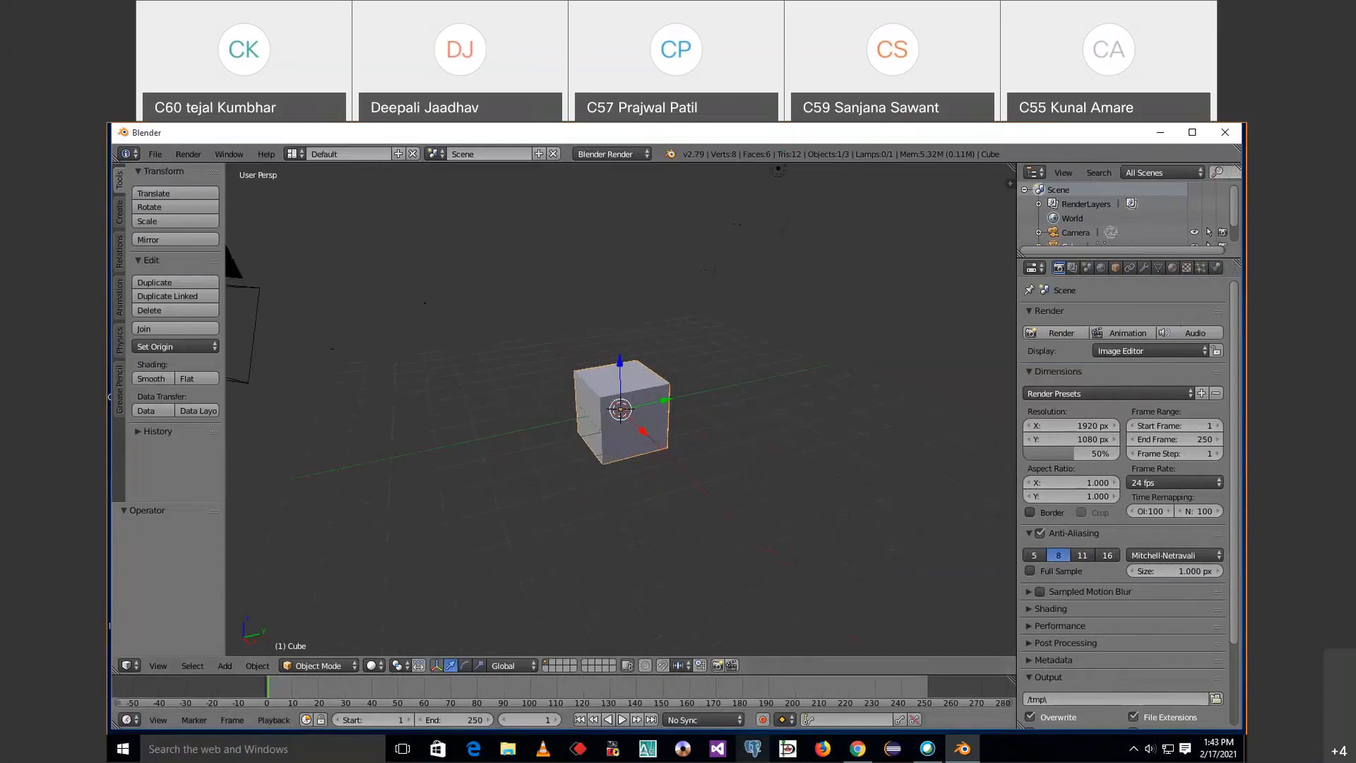
{"action": "scroll", "coordinate": [616, 681], "scroll_direction": "down", "scroll_amount": 1}
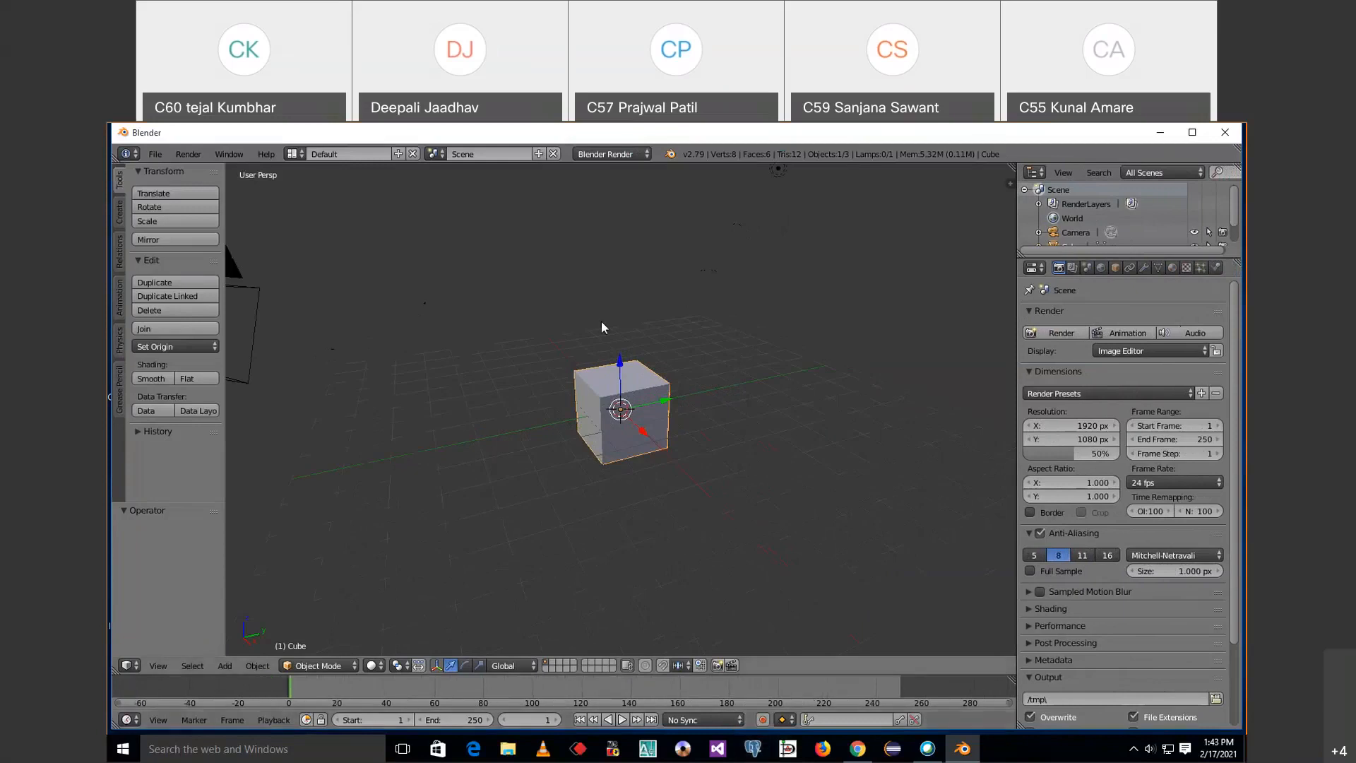
{"action": "scroll", "coordinate": [601, 323], "scroll_direction": "down", "scroll_amount": 3}
{"action": "scroll", "coordinate": [601, 323], "scroll_direction": "up", "scroll_amount": 3}
{"action": "scroll", "coordinate": [602, 327], "scroll_direction": "down", "scroll_amount": 2}
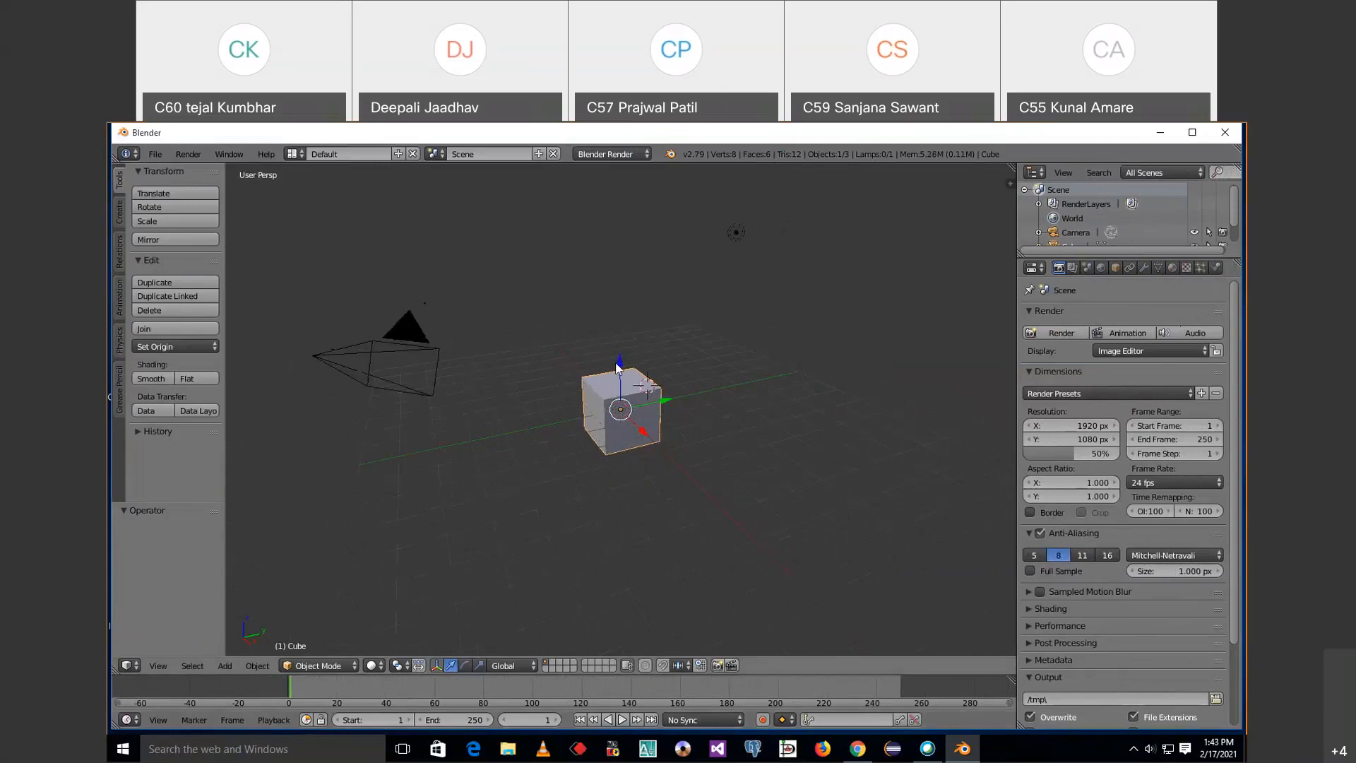
{"action": "left_click_drag", "start_coordinate": [621, 364], "coordinate": [624, 181]}
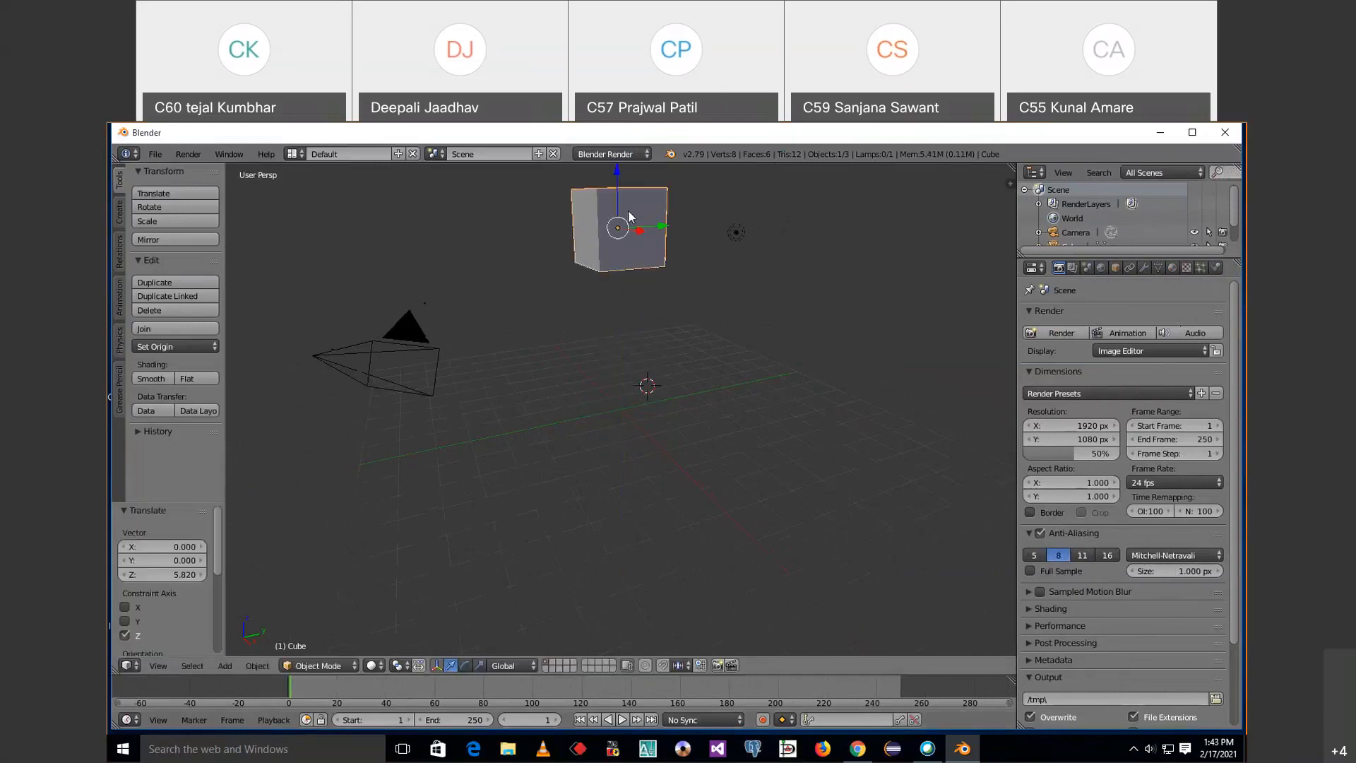
{"action": "key", "text": "s"}
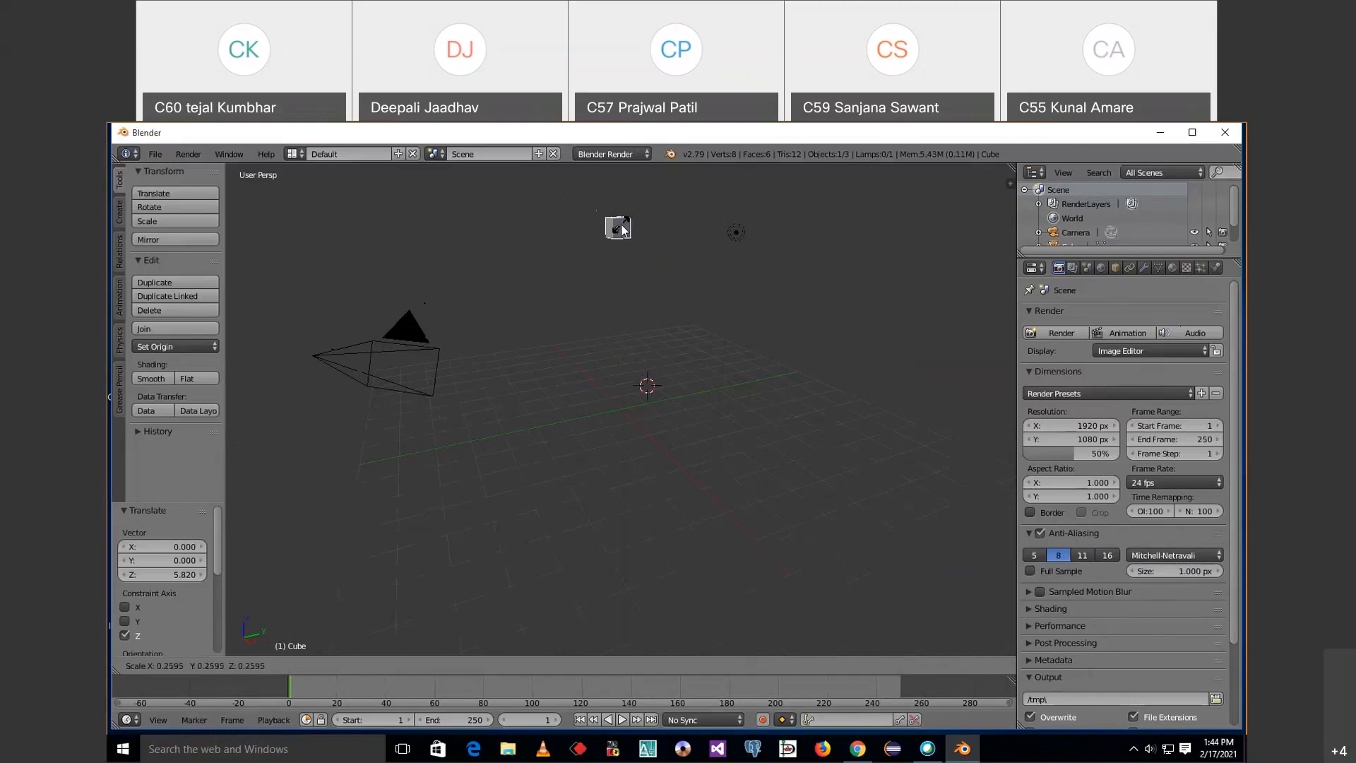
{"action": "left_click", "coordinate": [623, 228]}
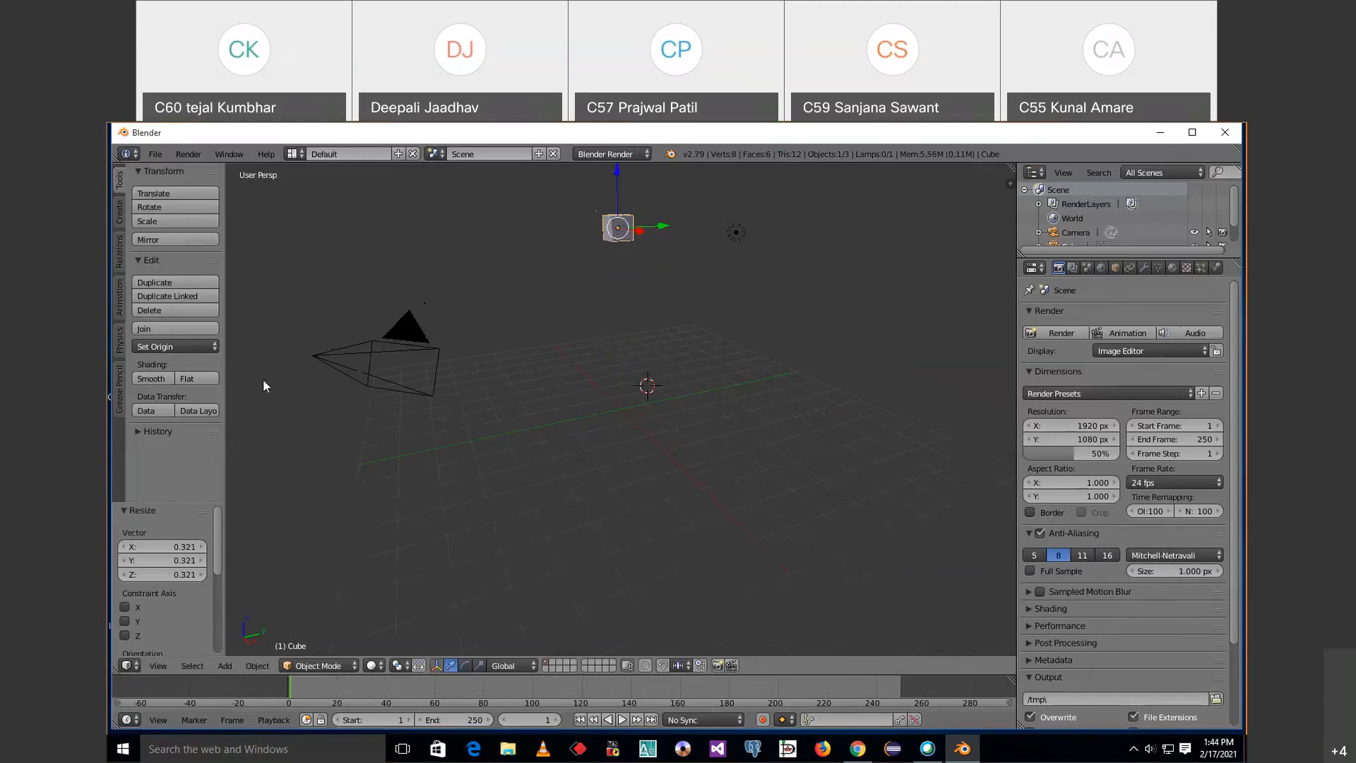
Add a mesh plane to the scene and scale it up uniformly by about 3.57.
{"action": "left_click", "coordinate": [223, 666]}
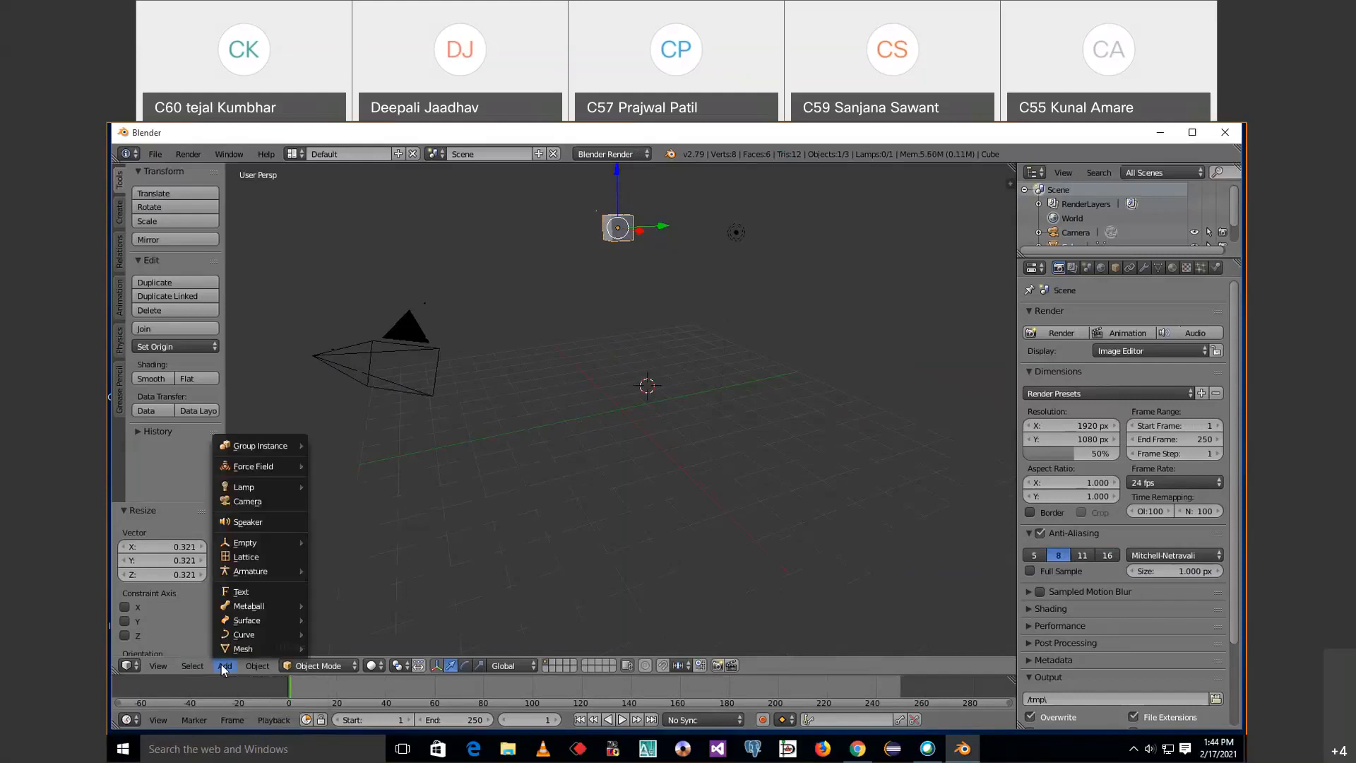
{"action": "mouse_move", "coordinate": [239, 650]}
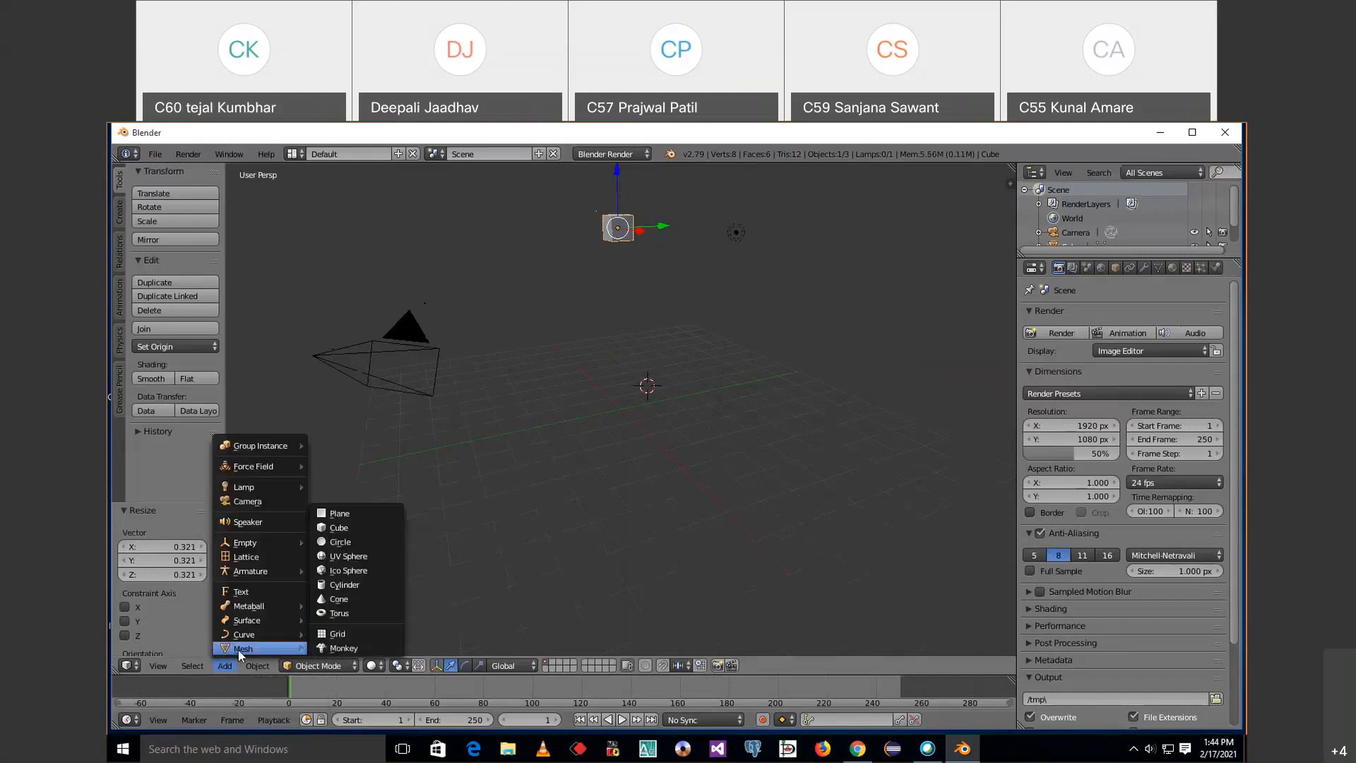
{"action": "left_click", "coordinate": [338, 518]}
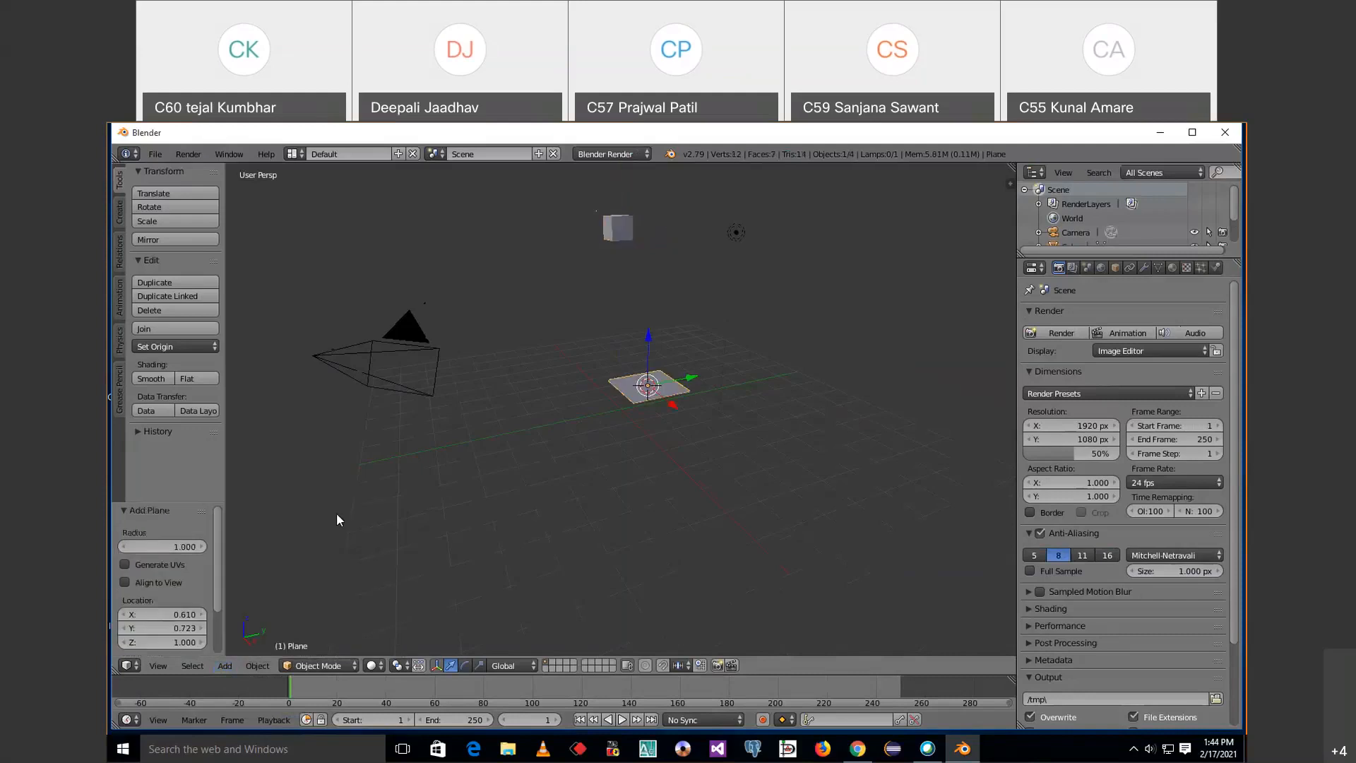
{"action": "key", "text": "s"}
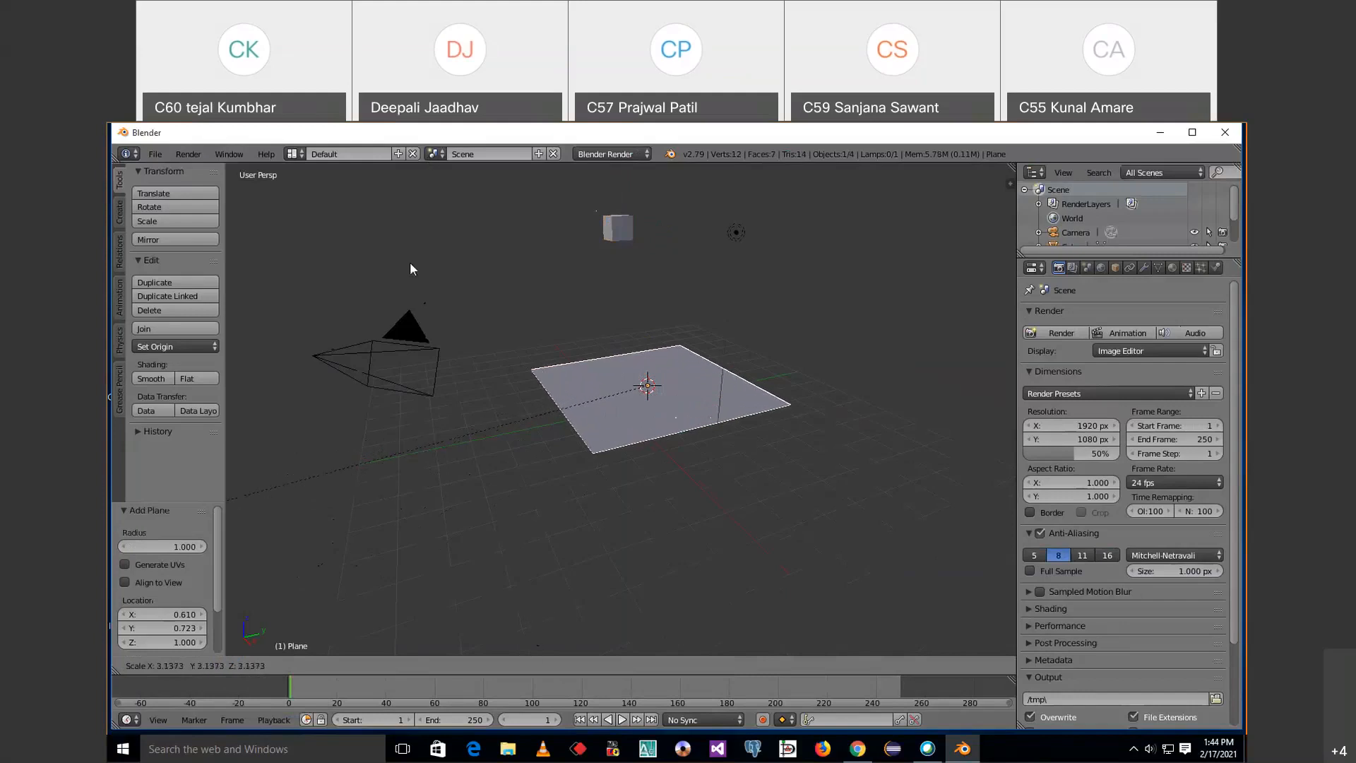
{"action": "left_click", "coordinate": [389, 486]}
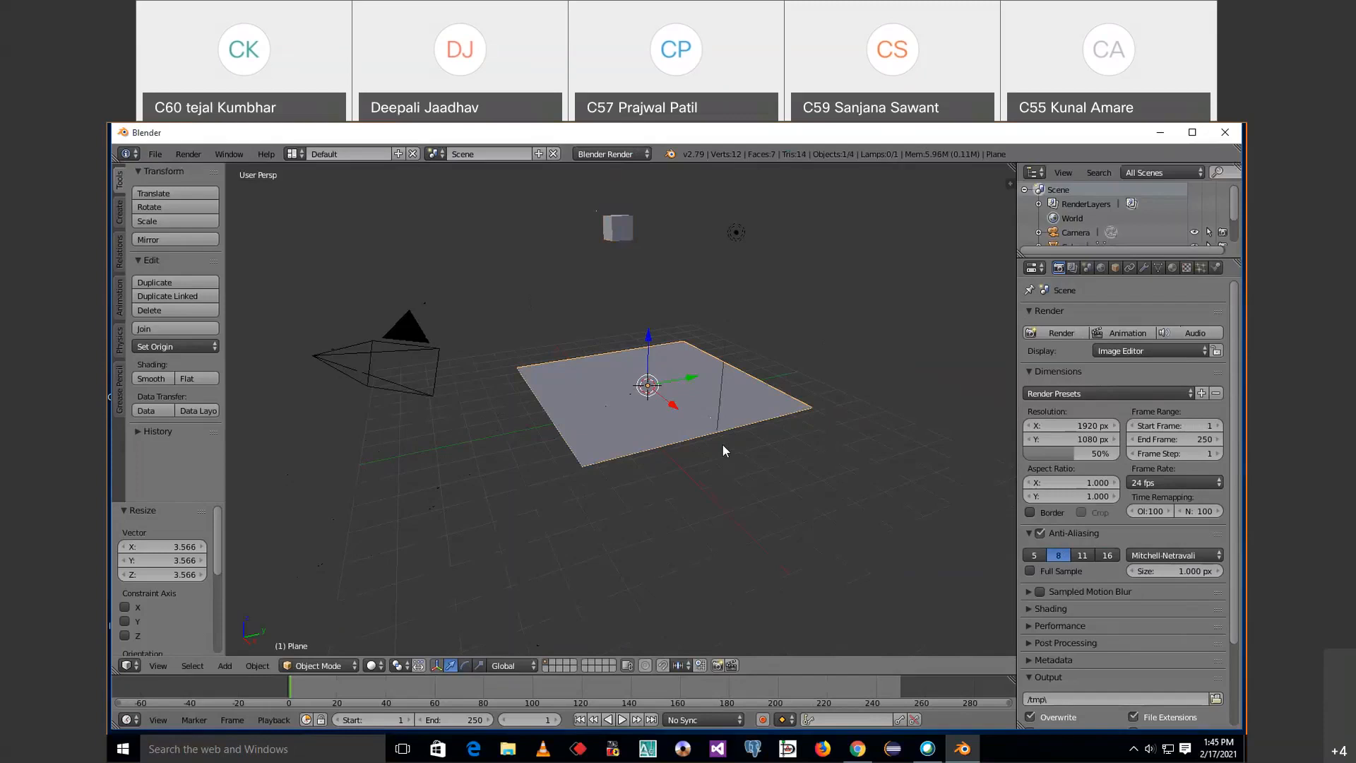
Check the framing through the camera, then lower the cube about 1.79 units along the Z axis.
{"action": "key", "text": "KP_0"}
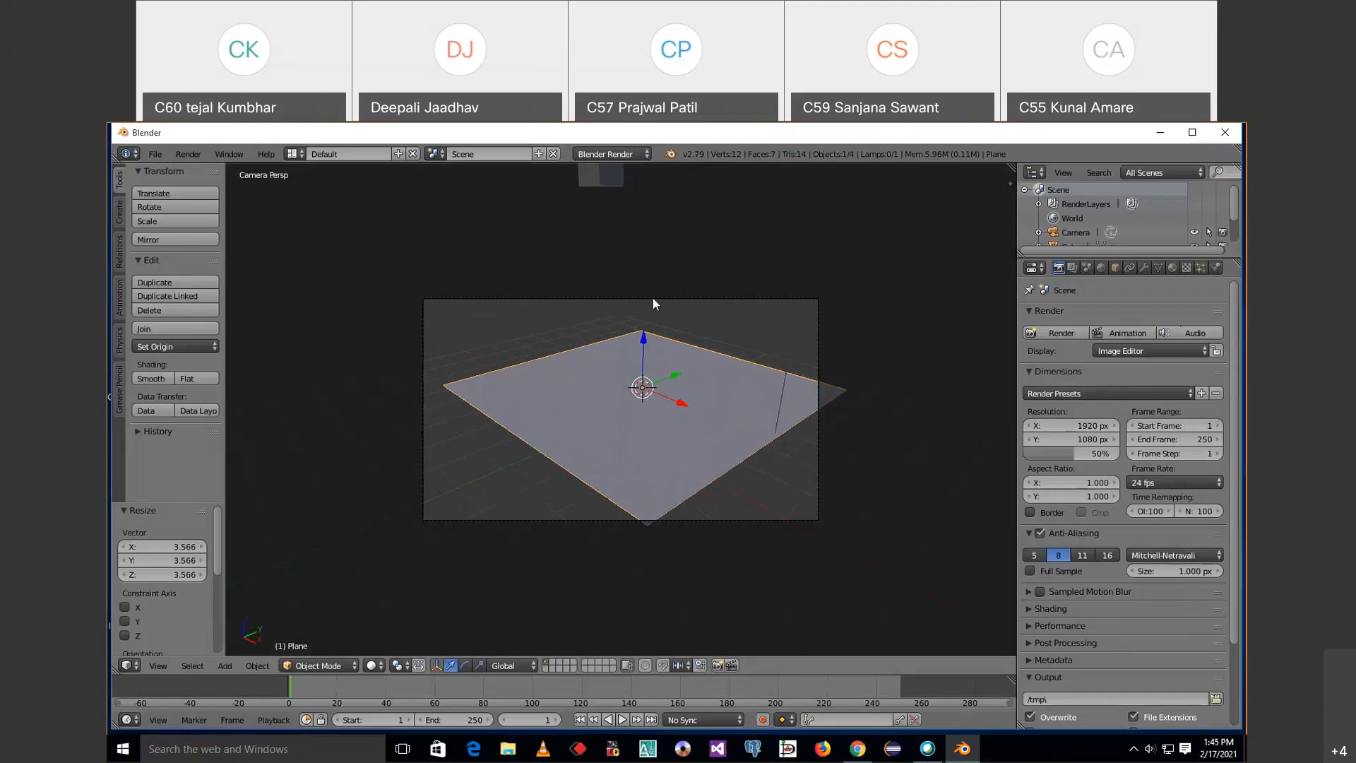
{"action": "key", "text": "KP_0"}
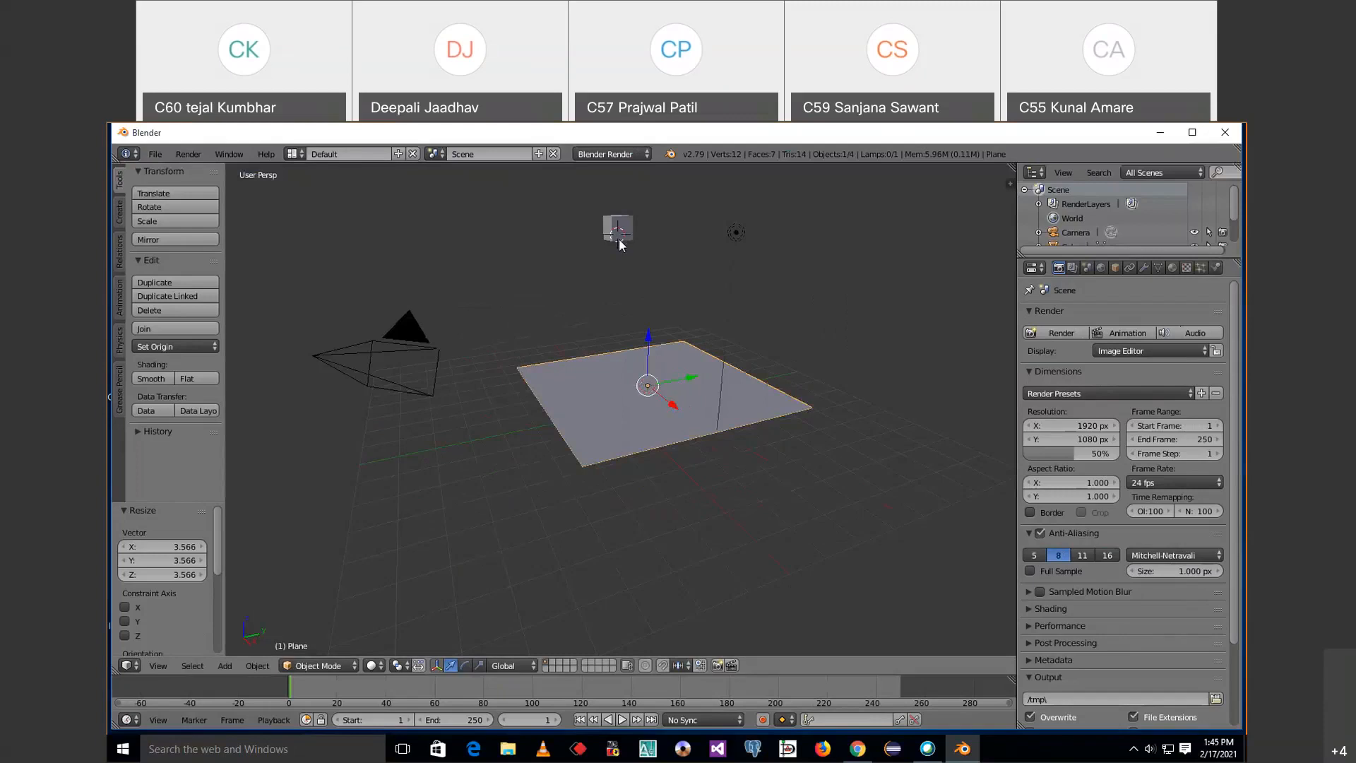
{"action": "right_click", "coordinate": [626, 230]}
{"action": "left_click", "coordinate": [623, 229]}
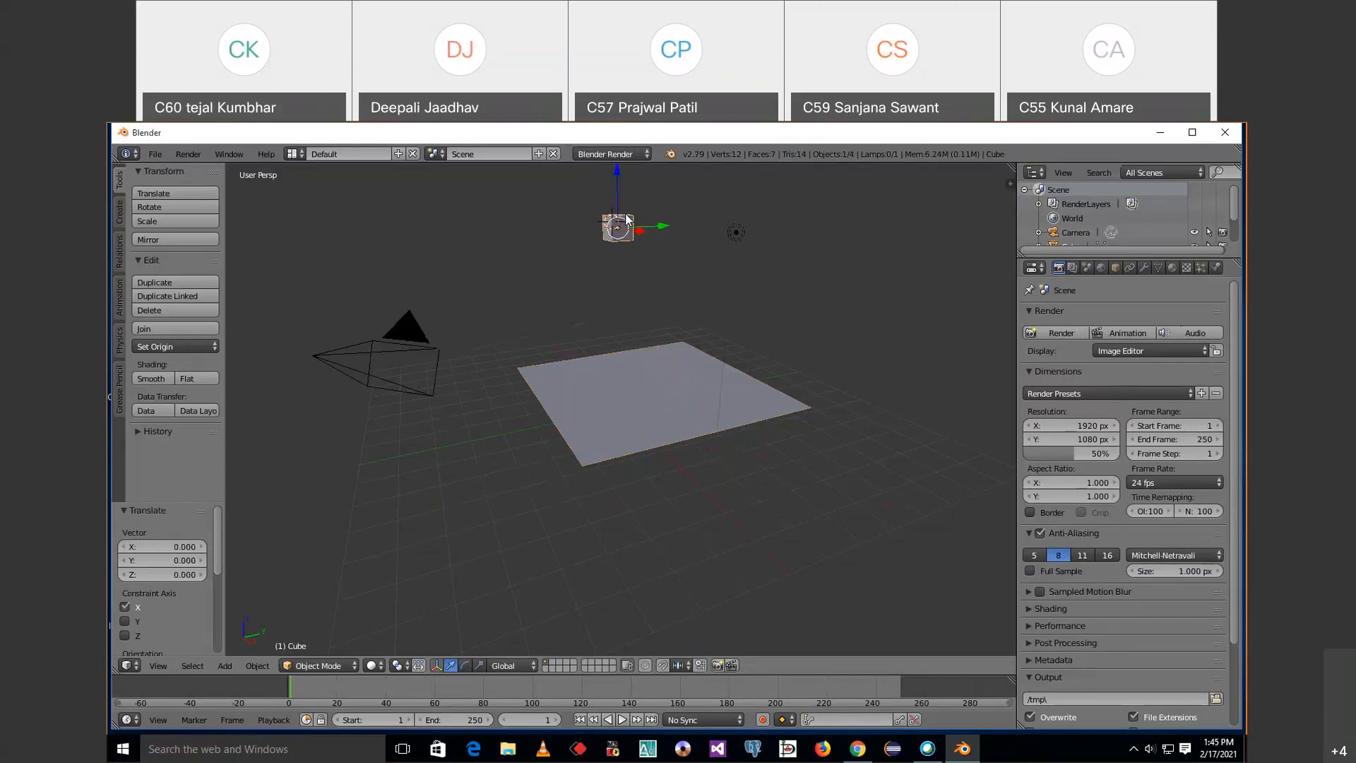
{"action": "key", "text": "g"}
{"action": "key", "text": "y"}
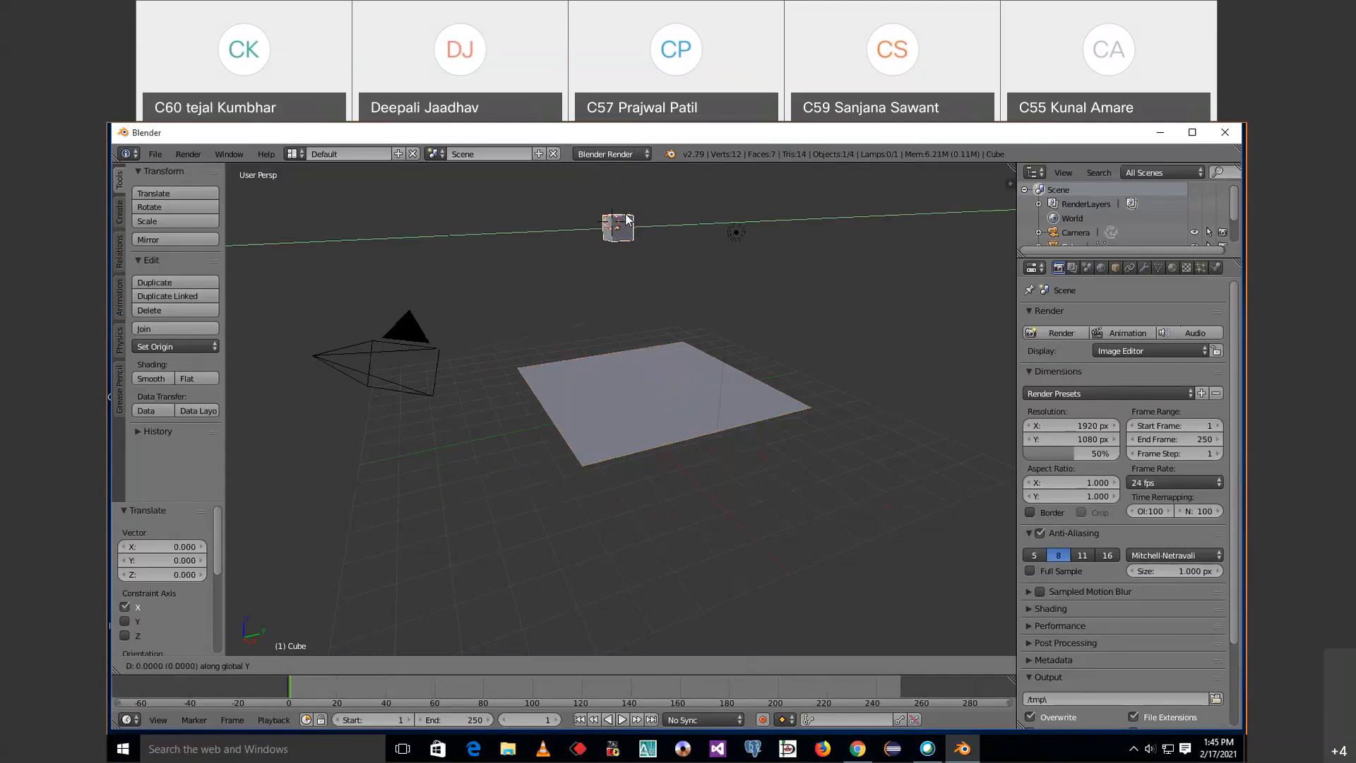
{"action": "key", "text": "x"}
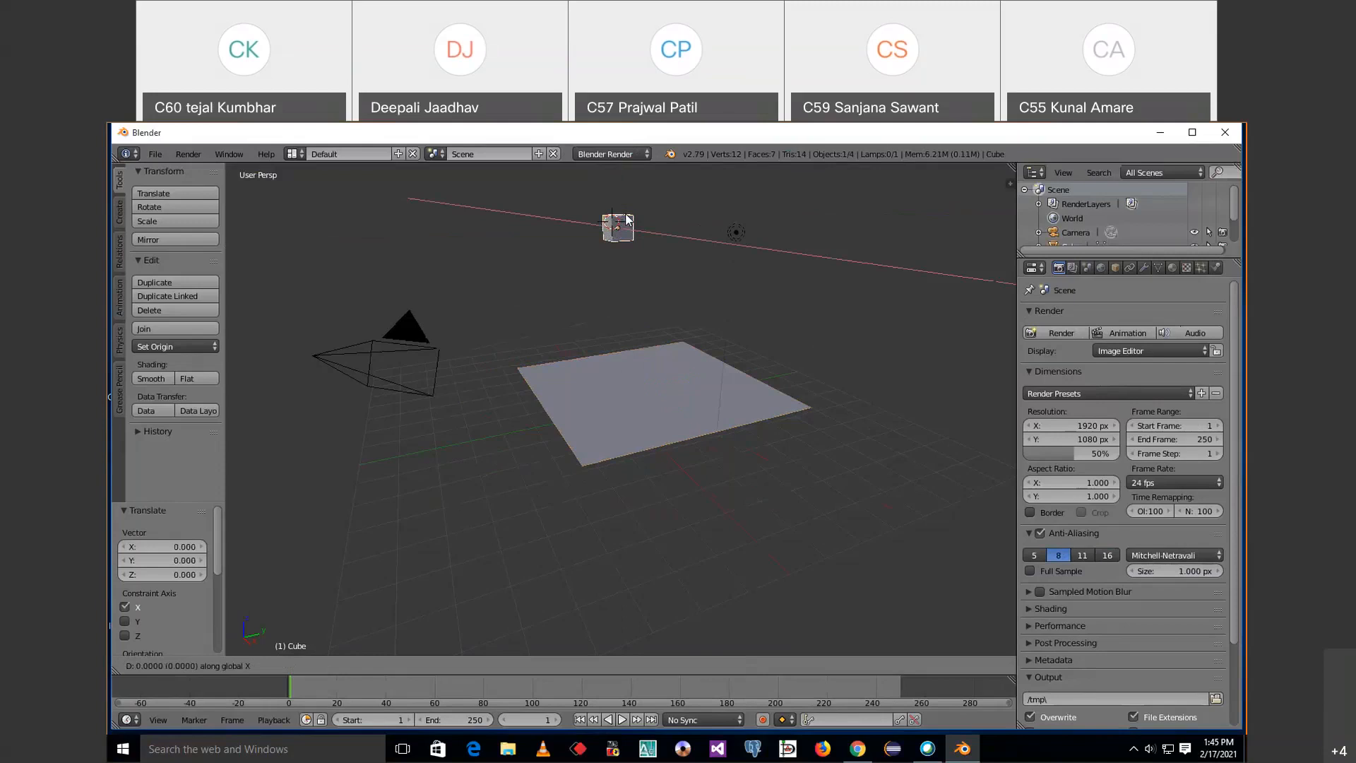
{"action": "key", "text": "z"}
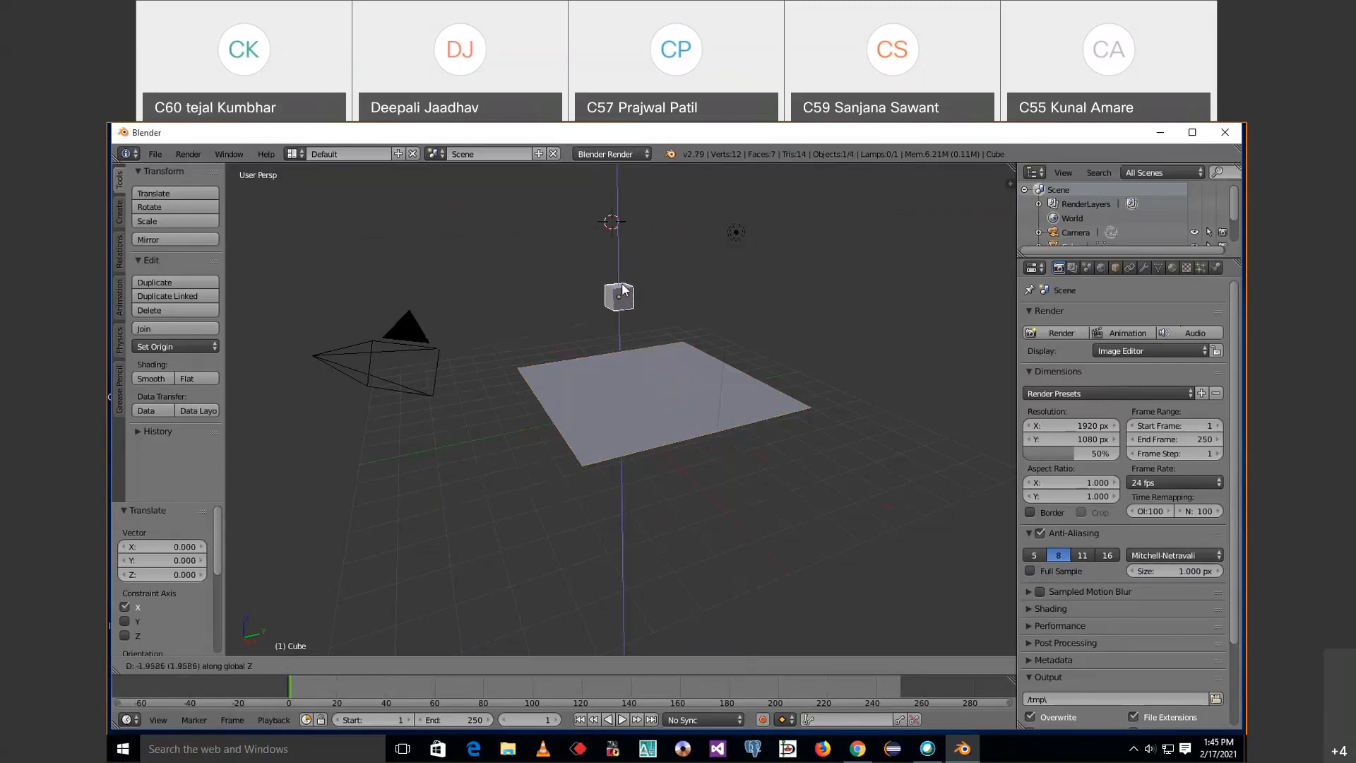
{"action": "left_click", "coordinate": [623, 283]}
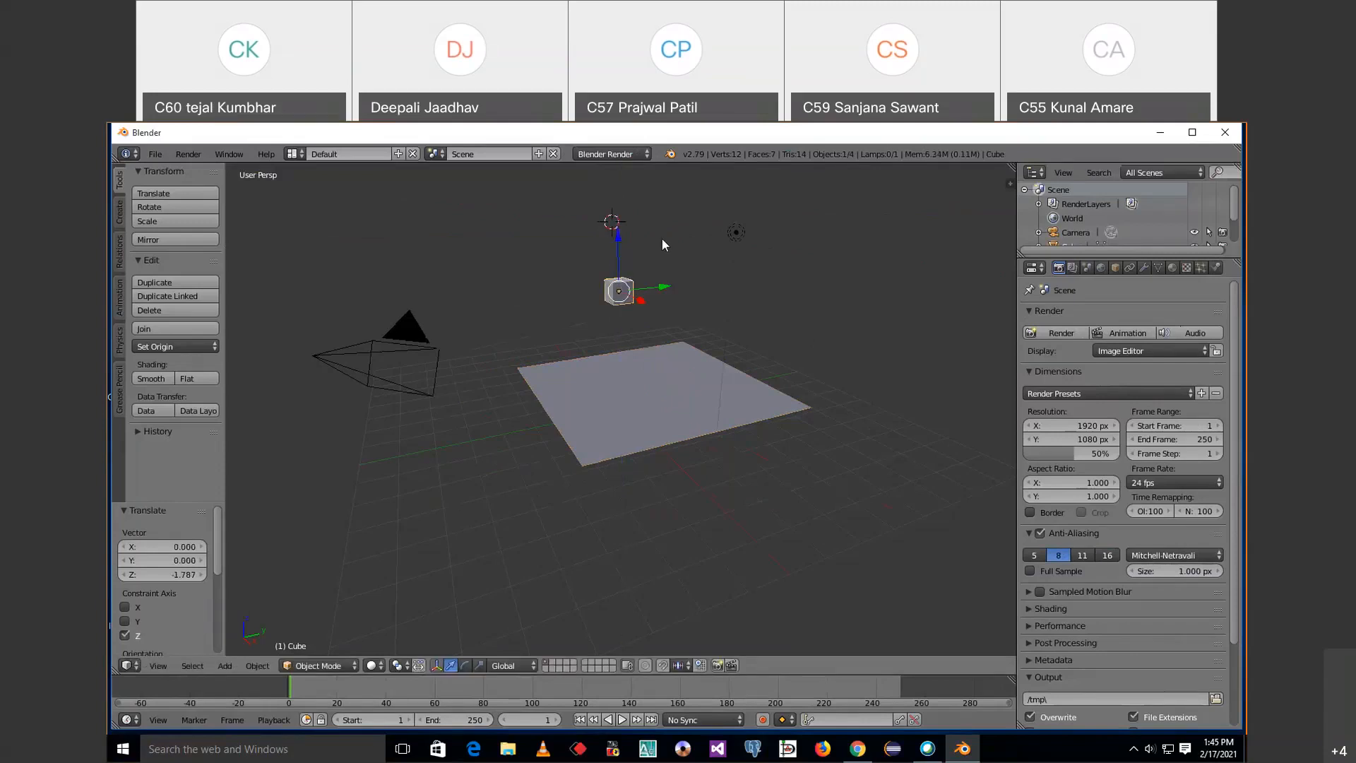
Recheck the camera framing and lower the cube a further 1.09 units or so along Z.
{"action": "key", "text": "KP_0"}
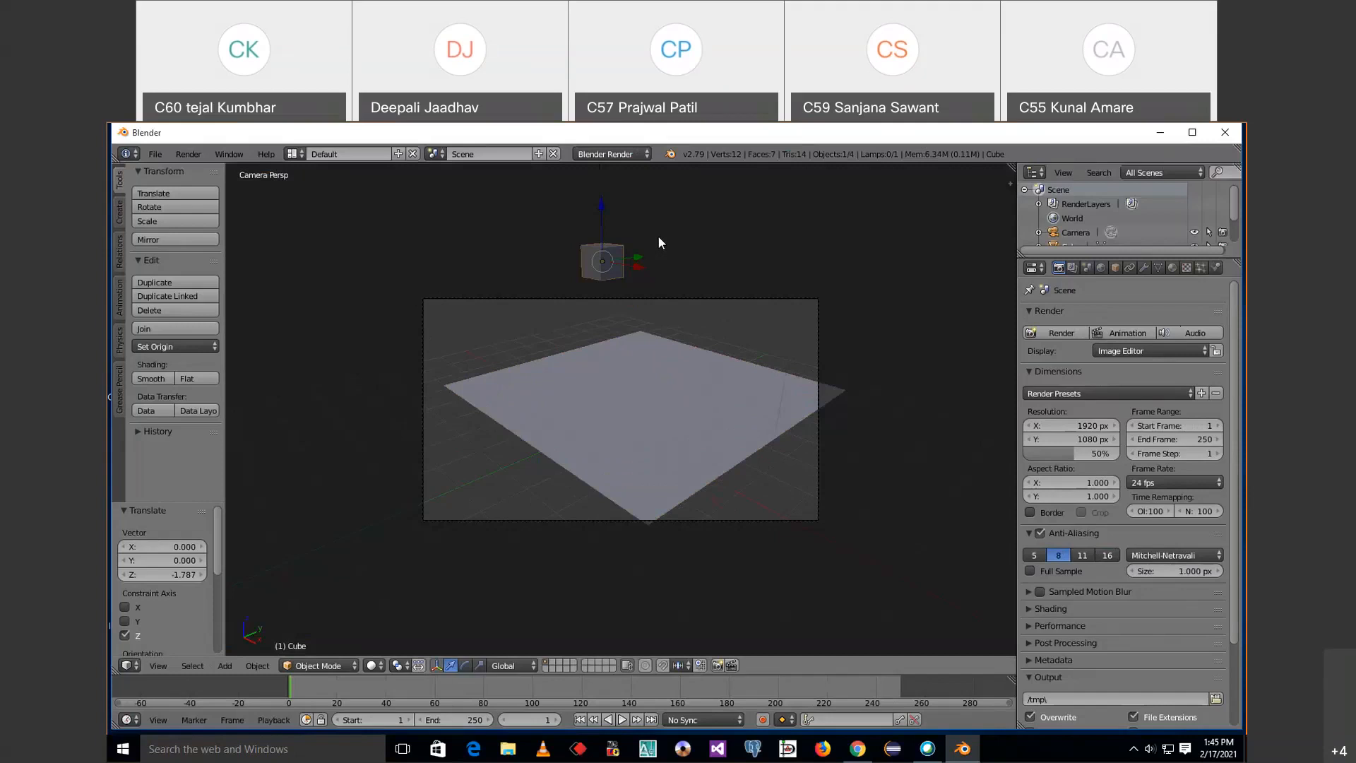
{"action": "key", "text": "KP_0"}
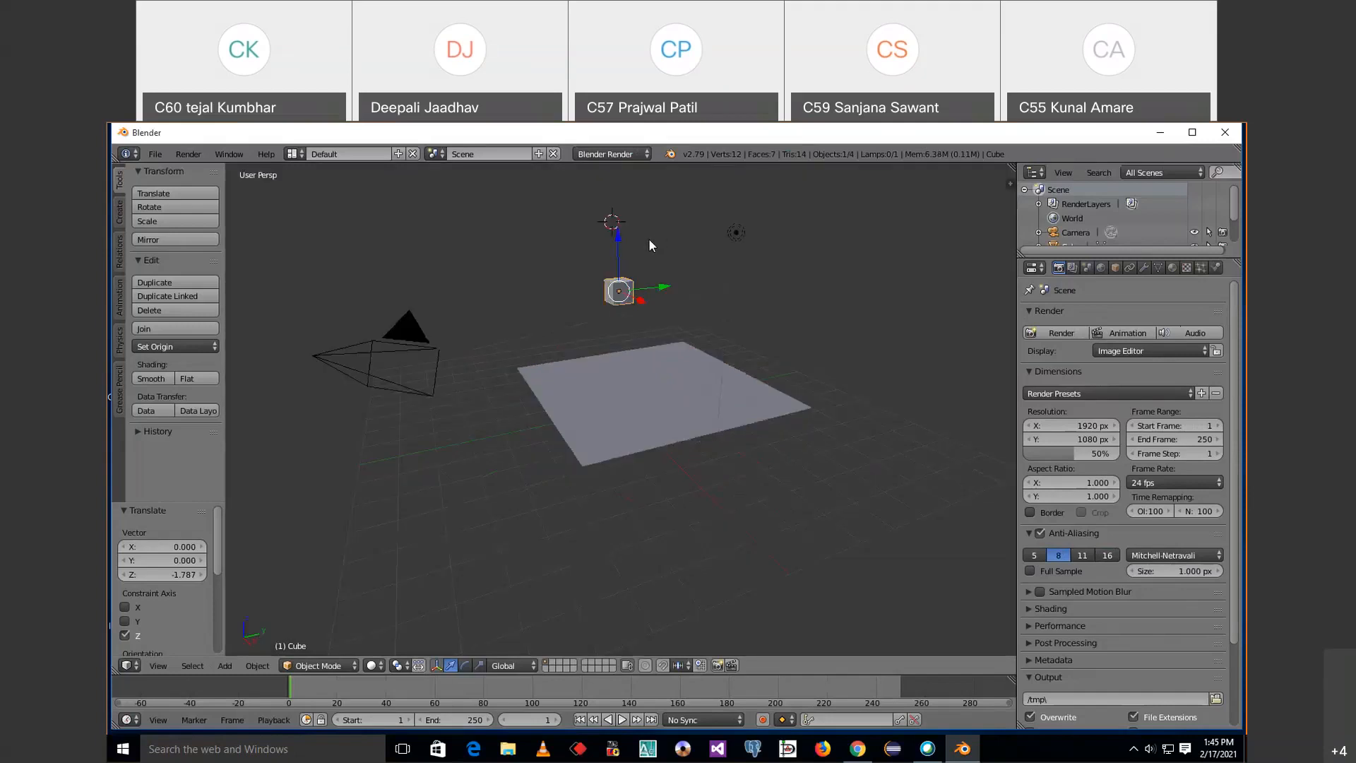
{"action": "key", "text": "g"}
{"action": "key", "text": "z"}
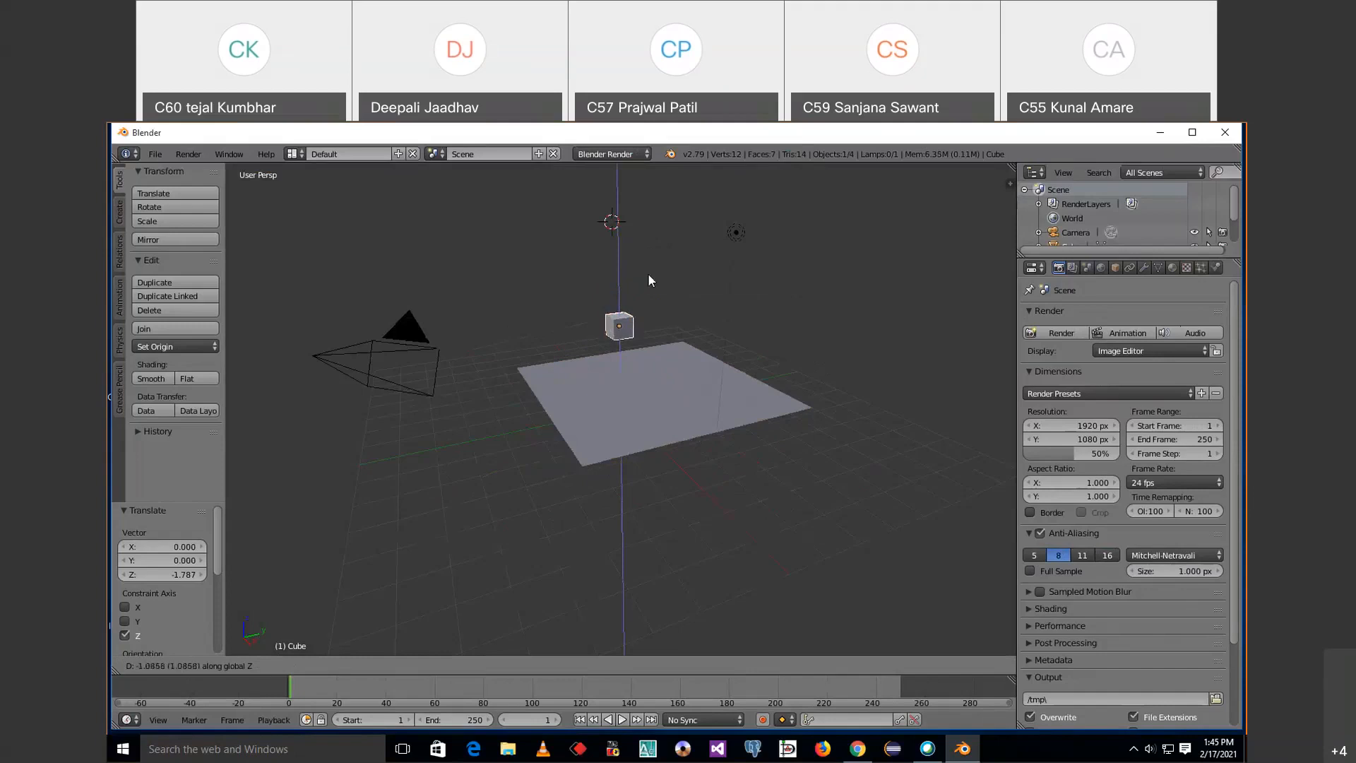
{"action": "left_click", "coordinate": [649, 281]}
{"action": "left_click", "coordinate": [639, 388]}
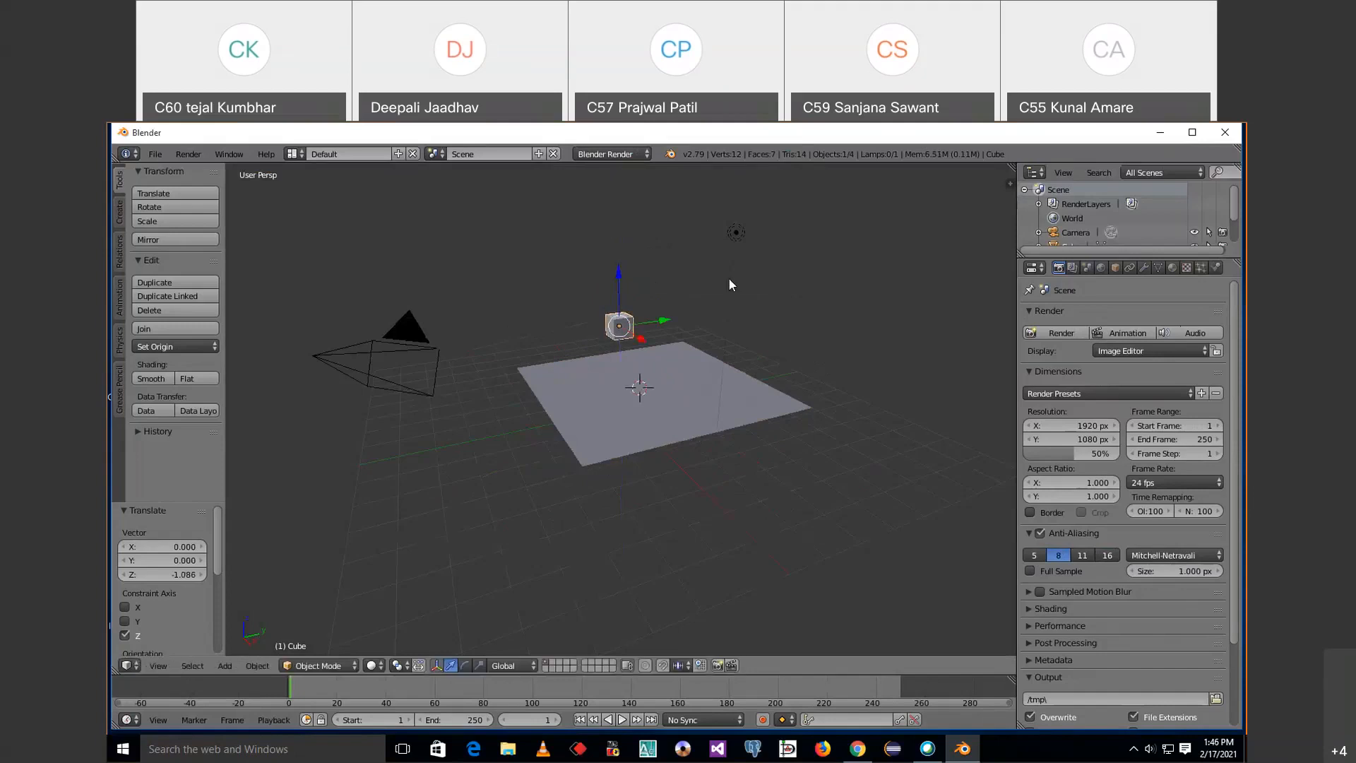
Check the camera view again and scale the plane down uniformly by a factor of about 0.8.
{"action": "key", "text": "KP_0"}
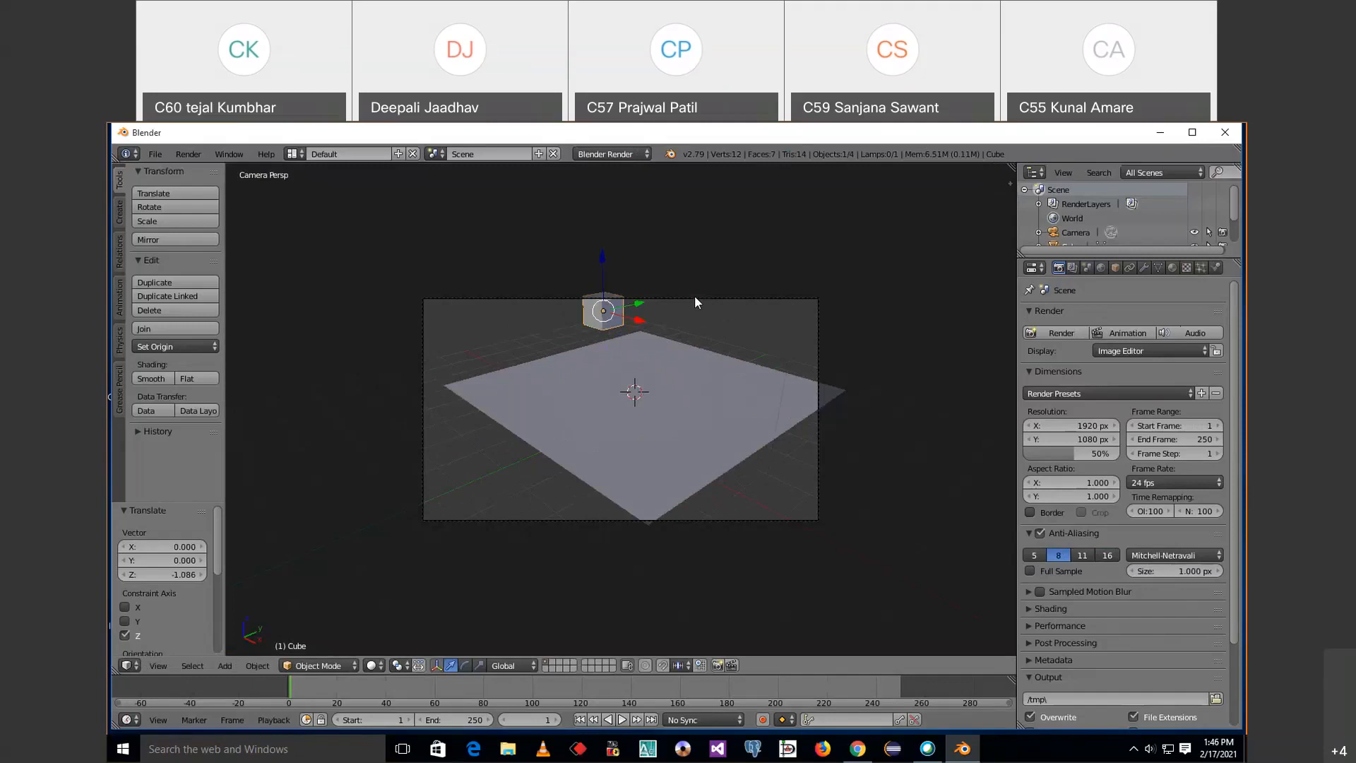
{"action": "key", "text": "KP_0"}
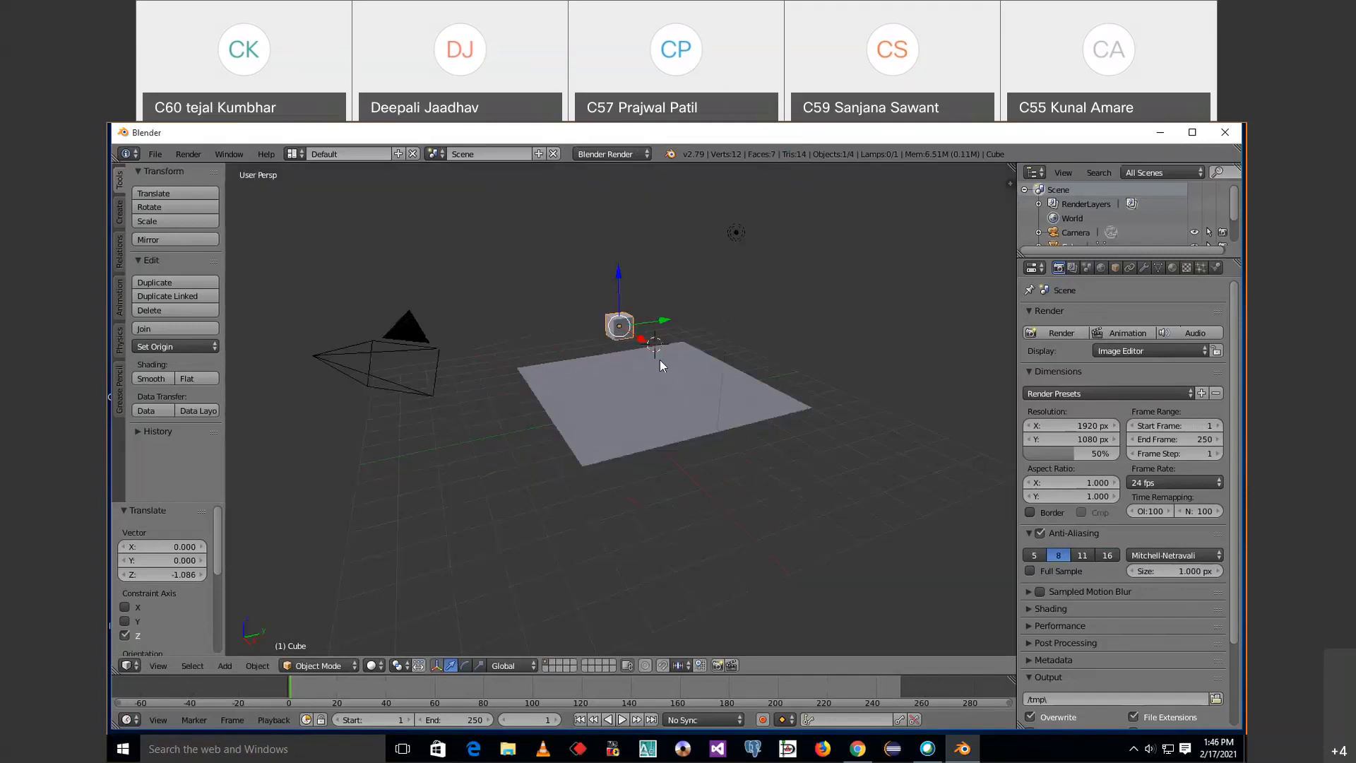
{"action": "right_click", "coordinate": [658, 388]}
{"action": "left_click", "coordinate": [628, 390]}
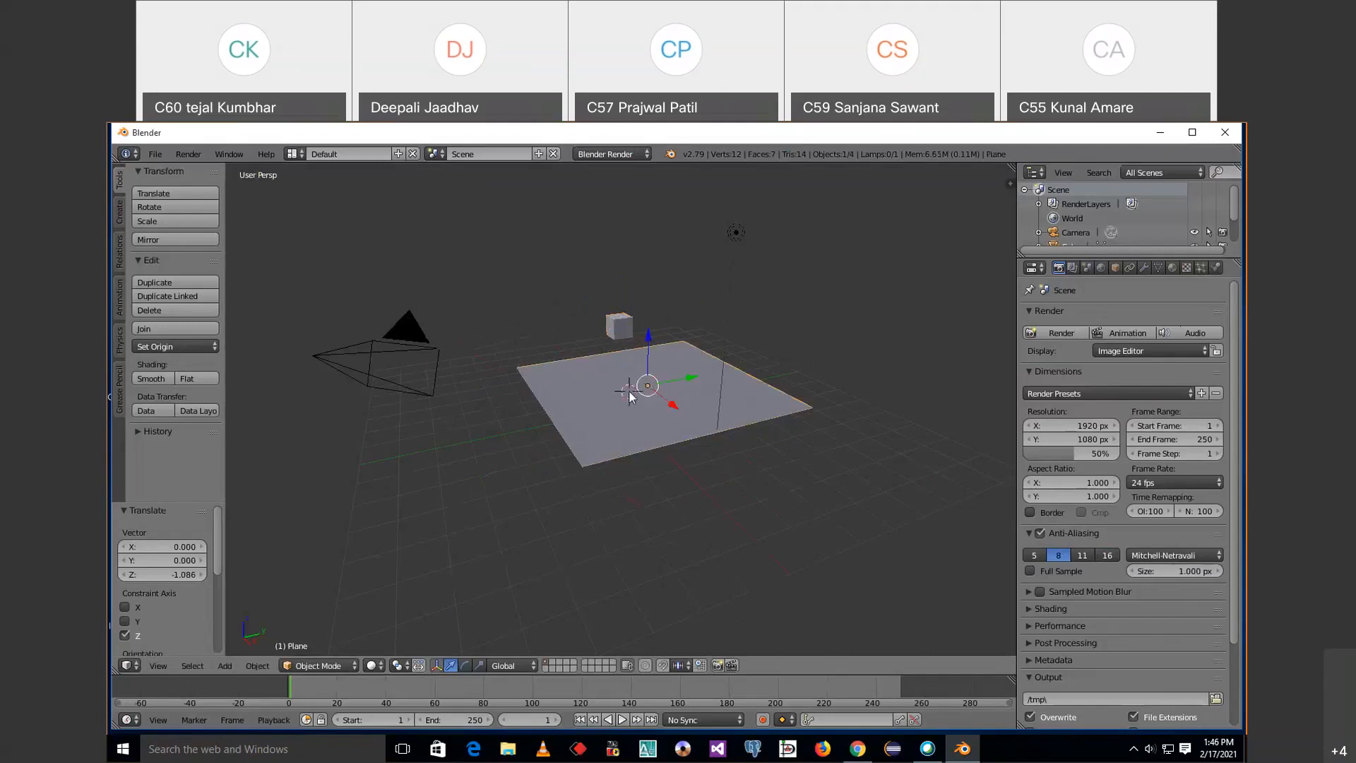
{"action": "key", "text": "s"}
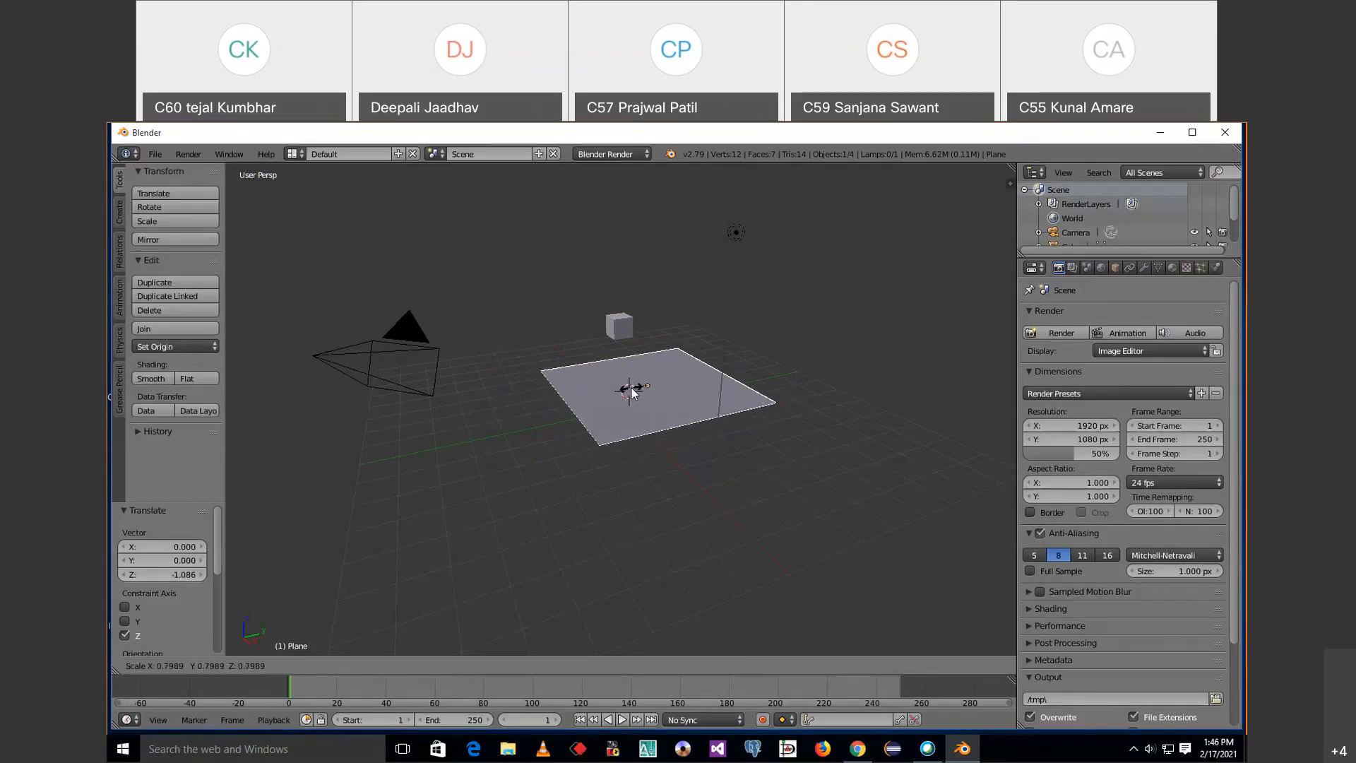
{"action": "left_click", "coordinate": [632, 393]}
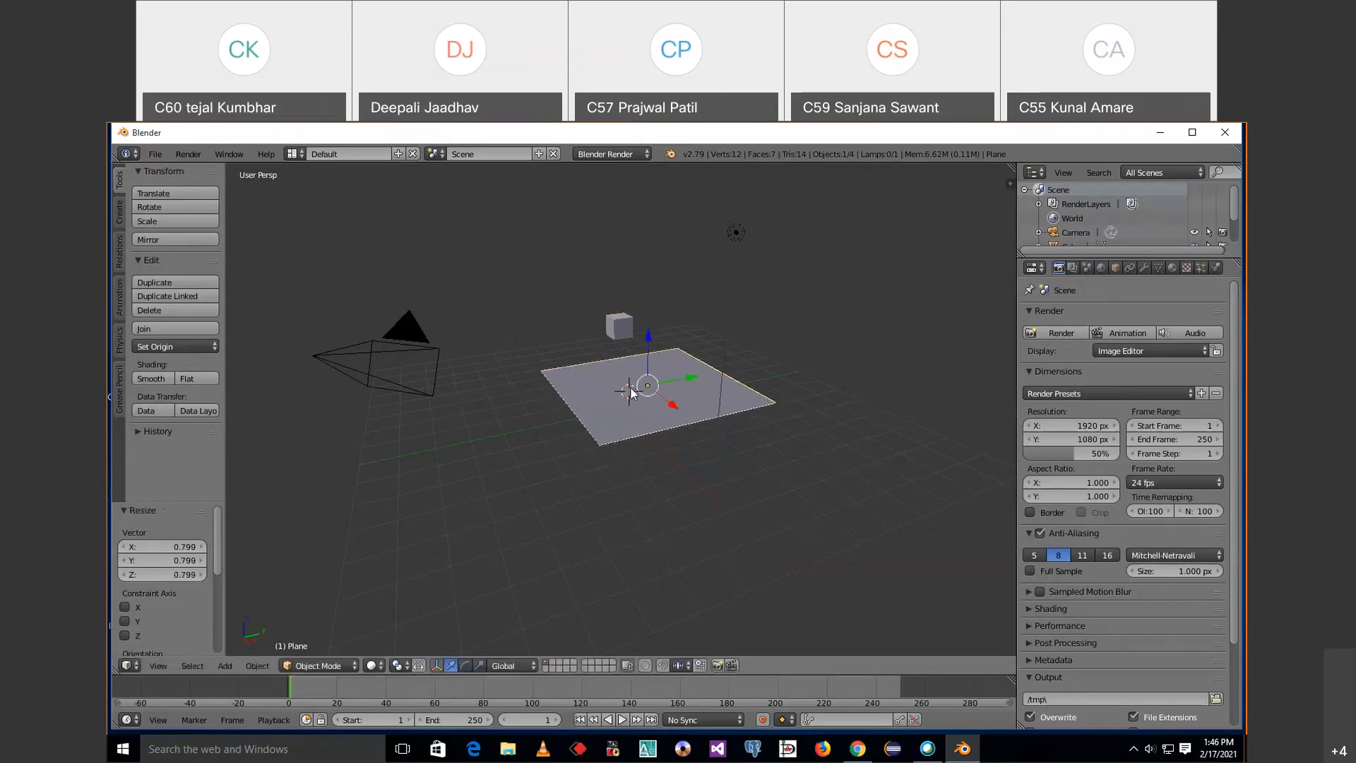
Select the cube and nudge it down about 0.09 units along Z.
{"action": "left_click", "coordinate": [620, 321]}
{"action": "right_click", "coordinate": [622, 324]}
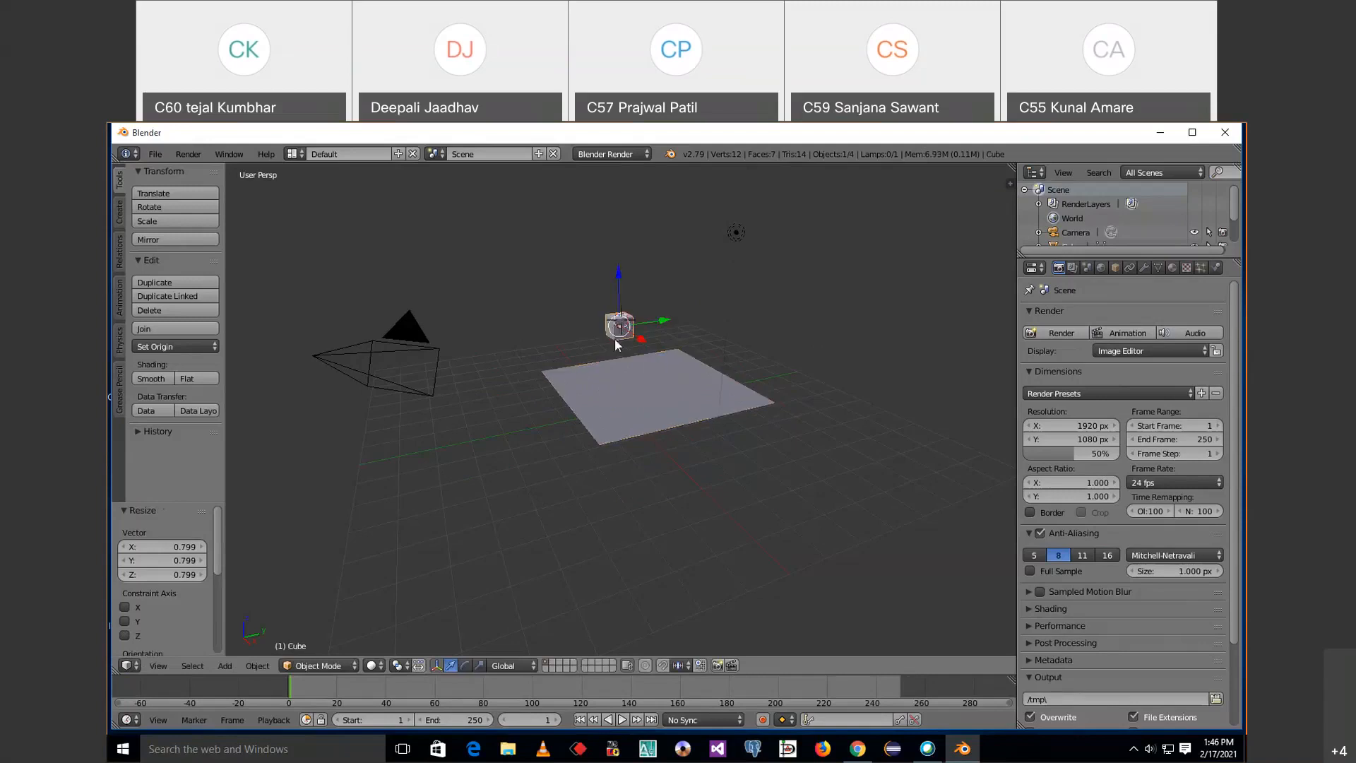
{"action": "key", "text": "g"}
{"action": "key", "text": "z"}
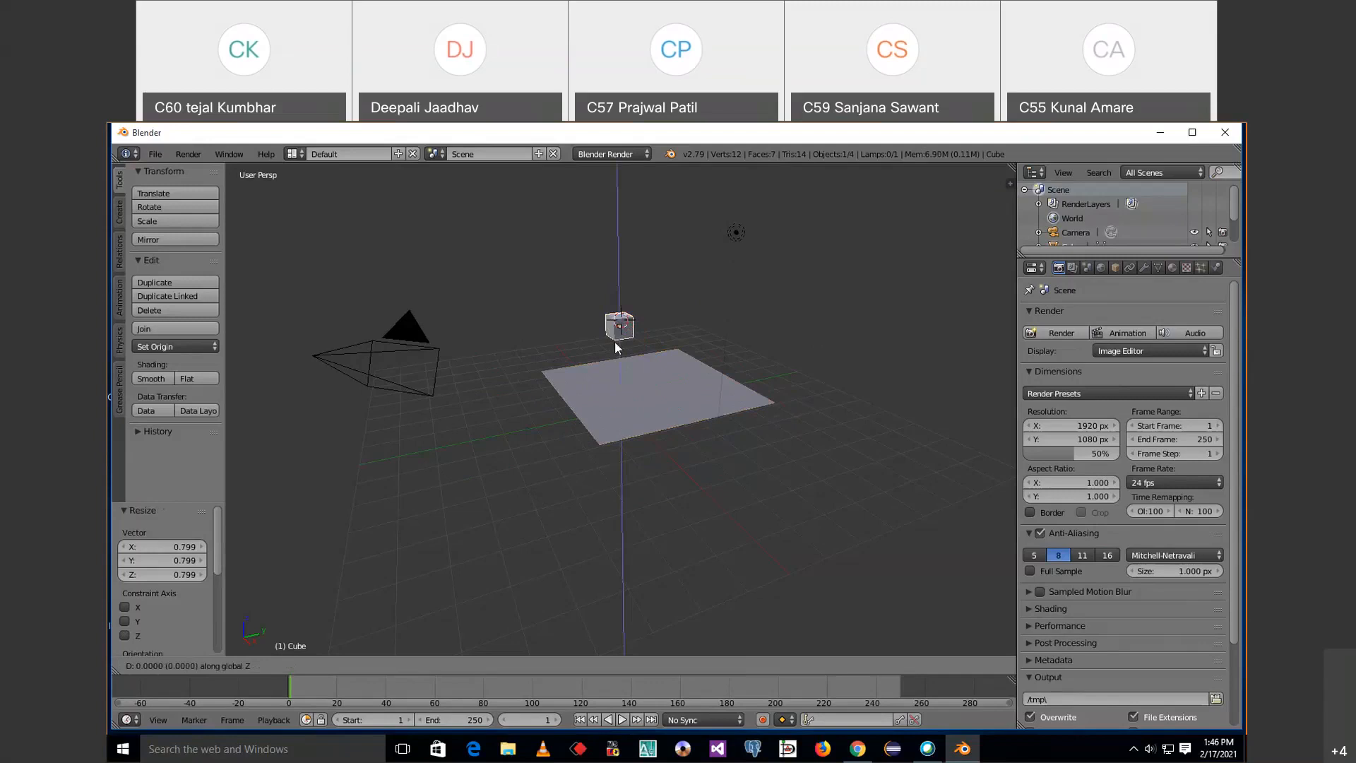
{"action": "left_click", "coordinate": [617, 346]}
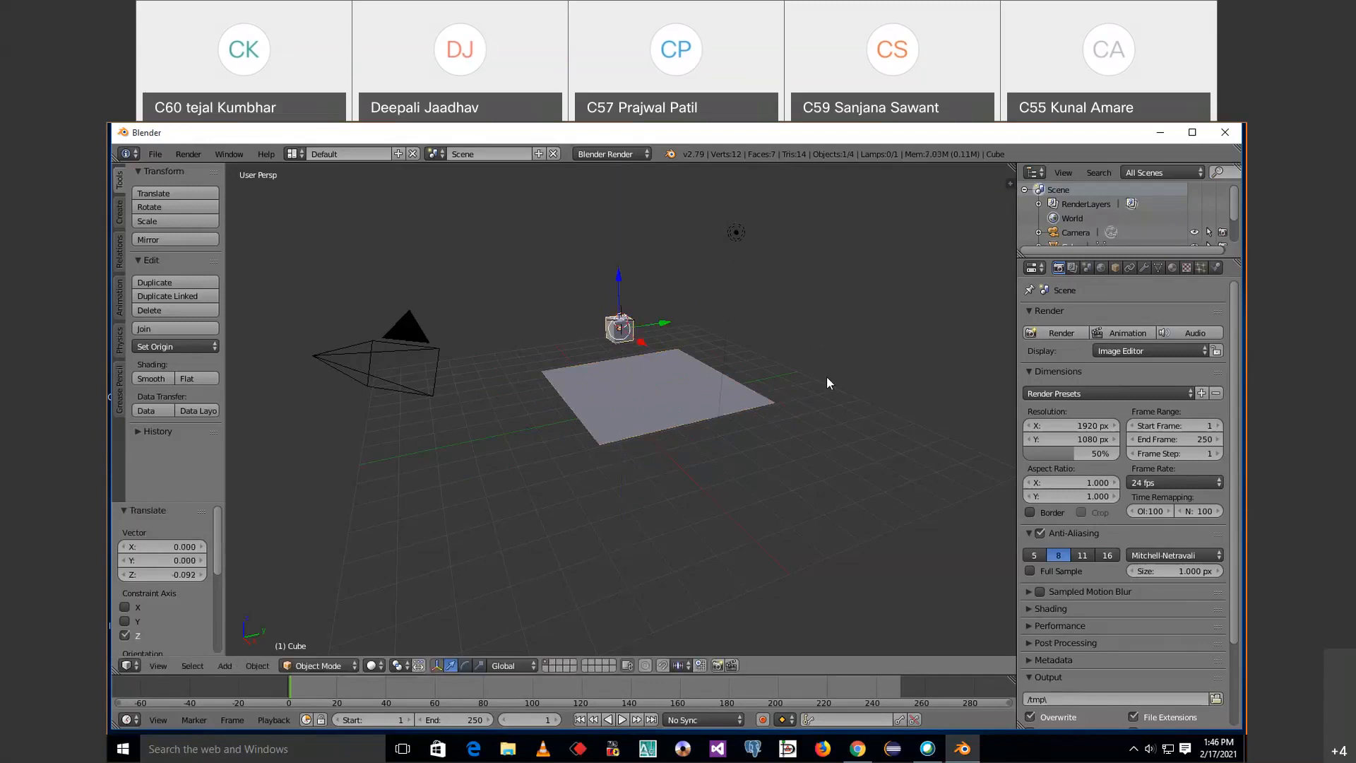
Enable Rigid Body physics of type Active on the cube.
{"action": "scroll", "coordinate": [827, 383], "scroll_direction": "up", "scroll_amount": 3}
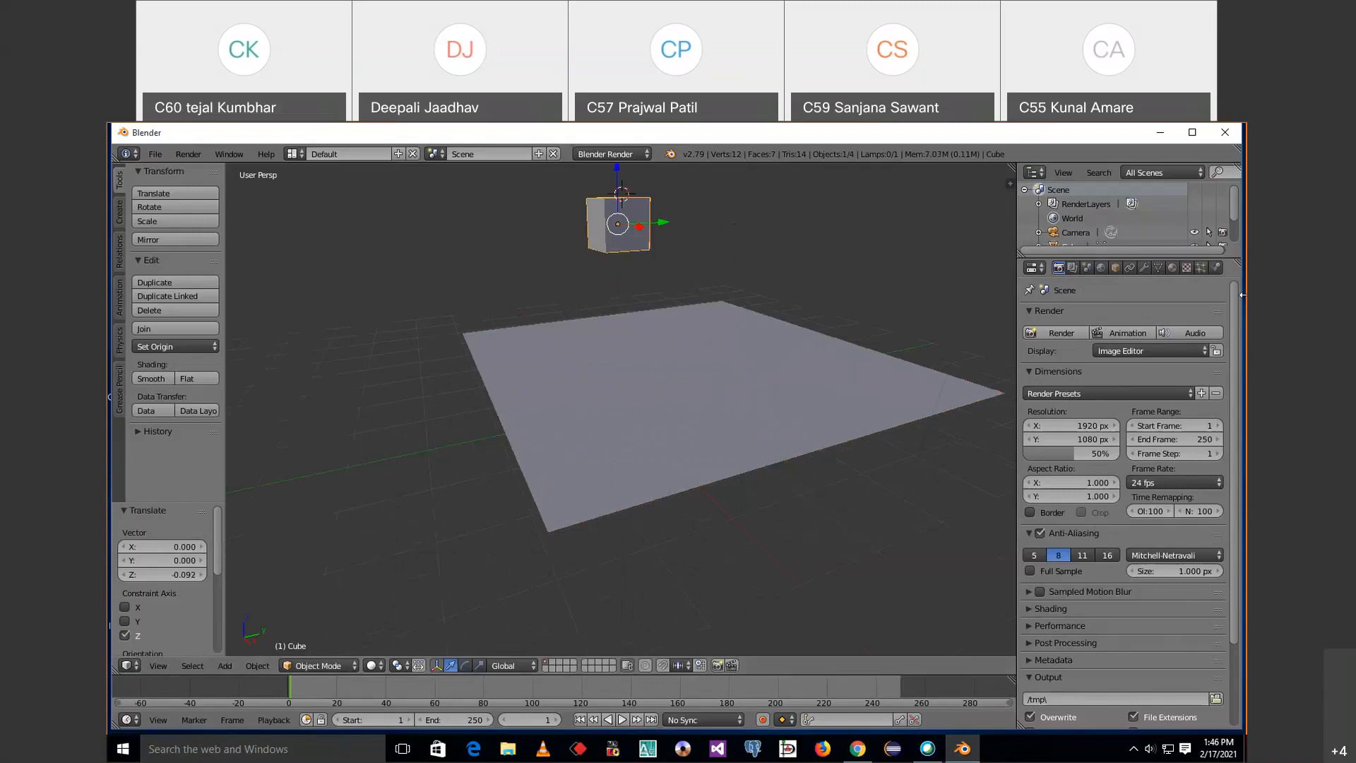
{"action": "left_click", "coordinate": [1215, 267]}
{"action": "left_click", "coordinate": [1188, 380]}
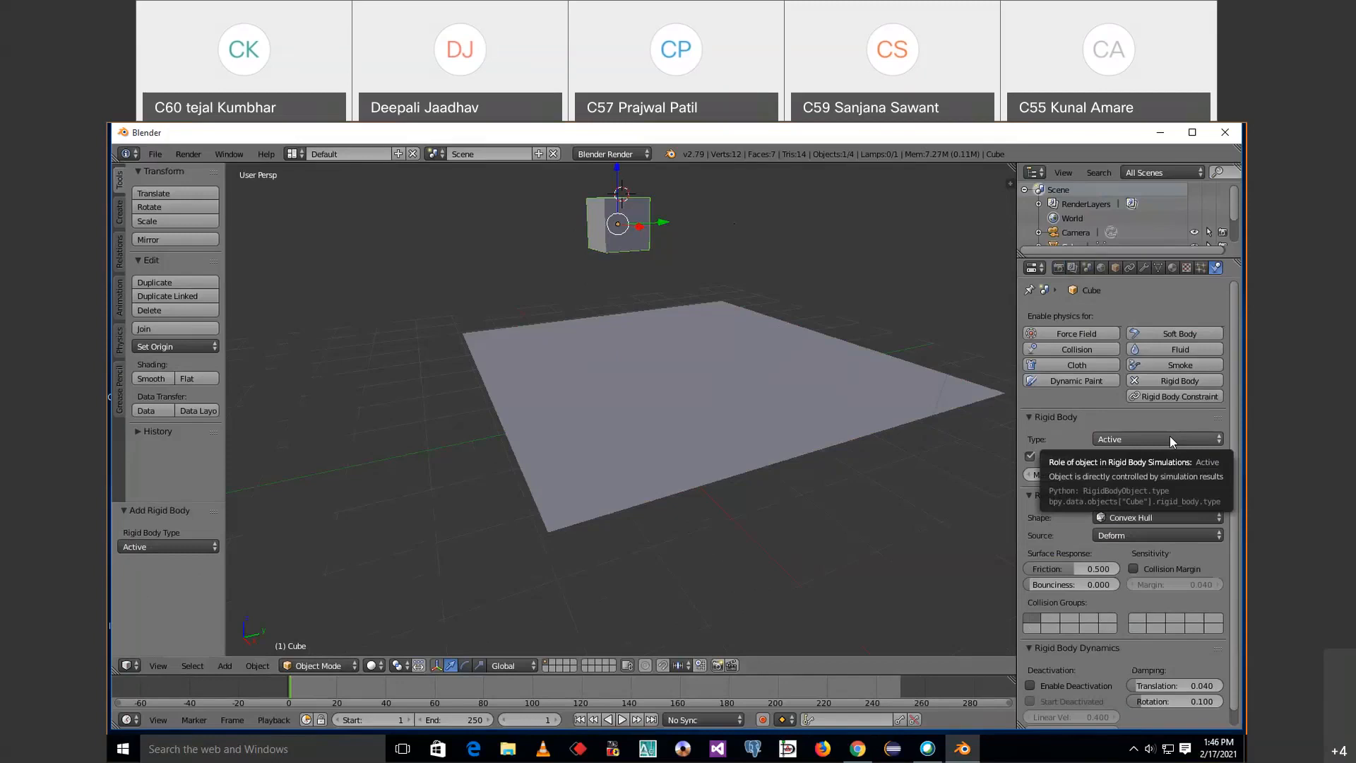
Enable Rigid Body physics on the ground plane and set its type to Passive.
{"action": "left_click", "coordinate": [679, 395]}
{"action": "left_click", "coordinate": [646, 347]}
{"action": "right_click", "coordinate": [647, 347]}
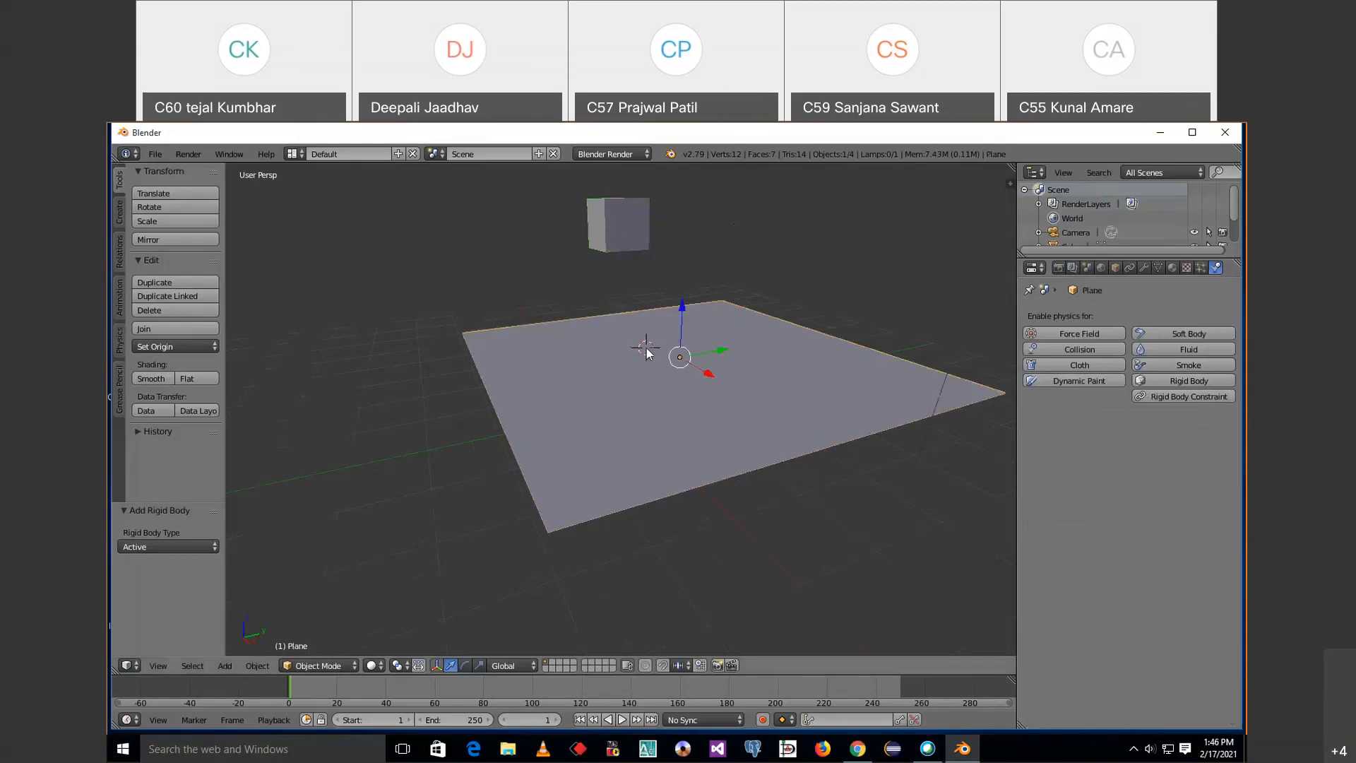
{"action": "left_click", "coordinate": [1171, 381]}
{"action": "left_click", "coordinate": [1167, 439]}
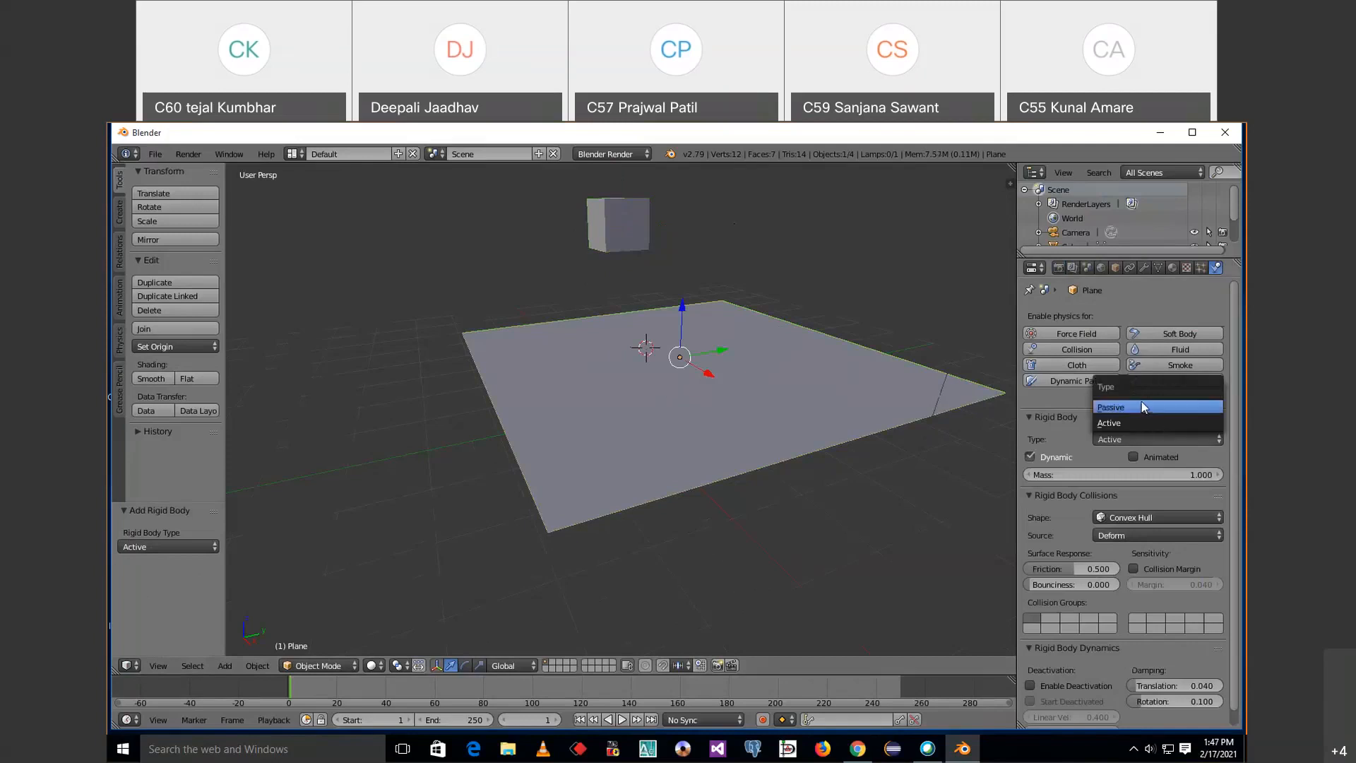
{"action": "left_click", "coordinate": [1141, 407]}
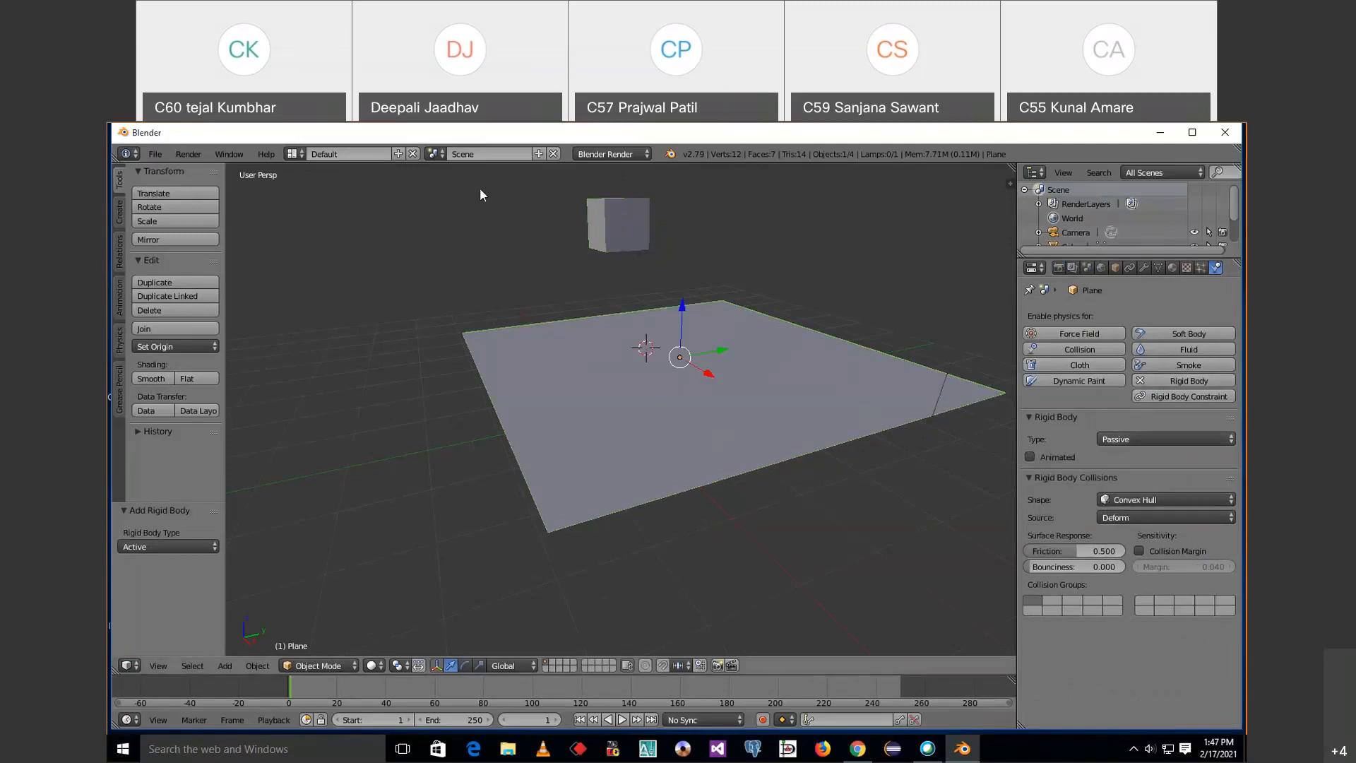
Add a second plane mesh and raise it about 0.91 units along Z, between the cube and the ground plane.
{"action": "left_click", "coordinate": [226, 667]}
{"action": "mouse_move", "coordinate": [243, 647]}
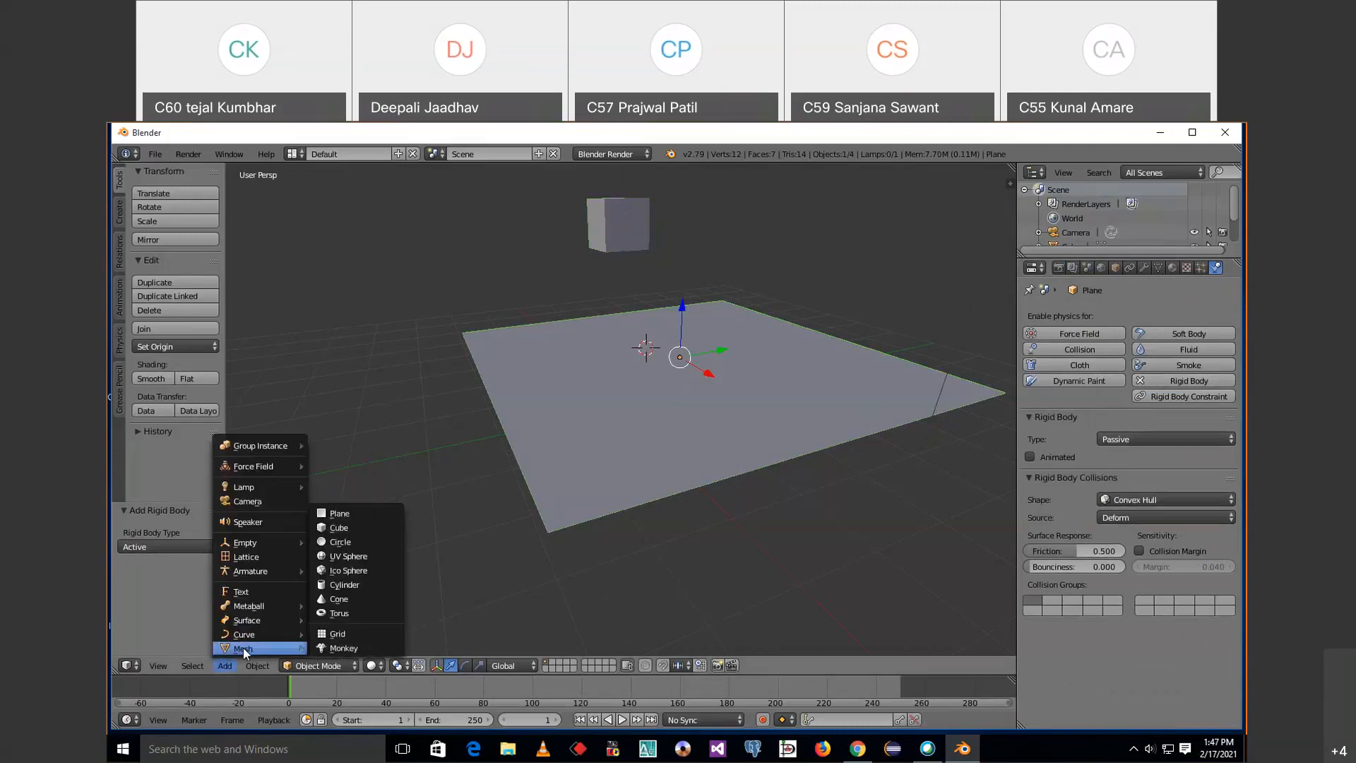
{"action": "left_click", "coordinate": [340, 515]}
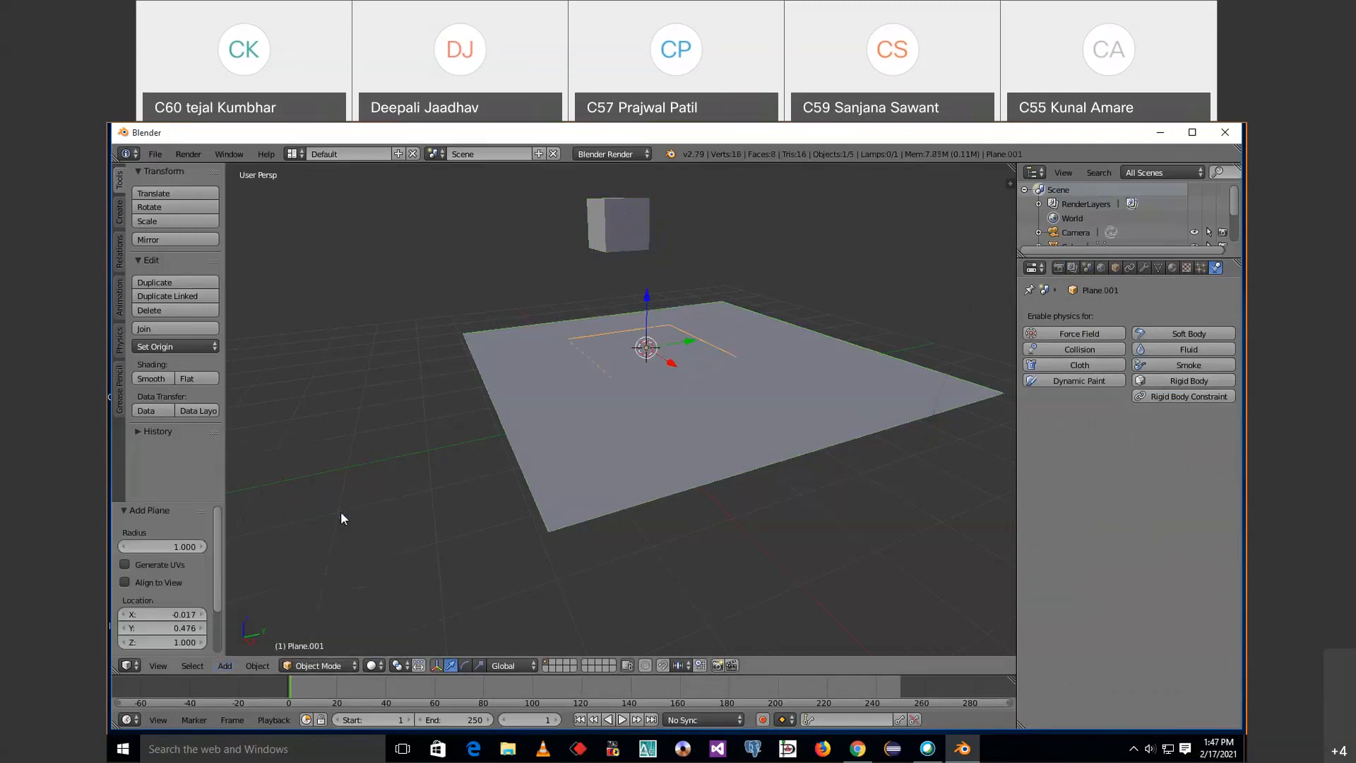
{"action": "key", "text": "g"}
{"action": "key", "text": "z"}
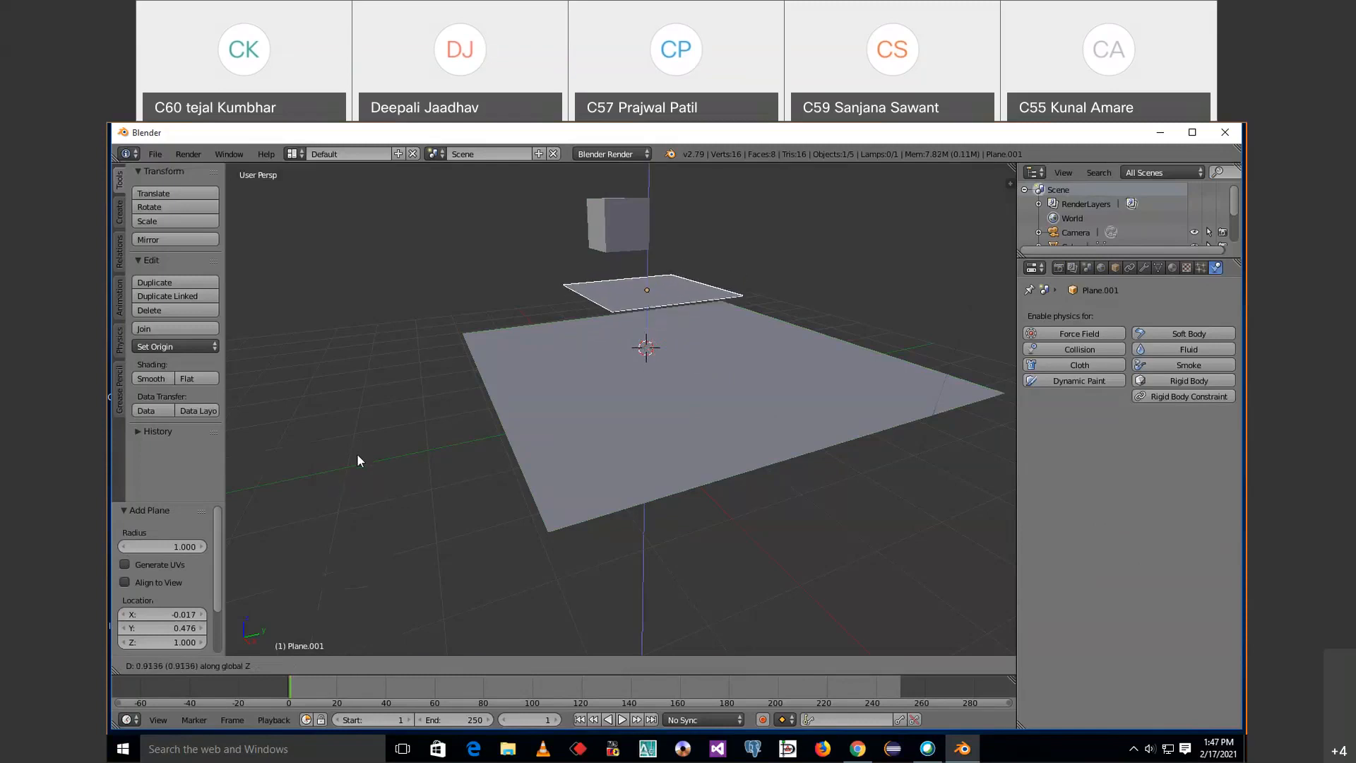
{"action": "left_click", "coordinate": [357, 455]}
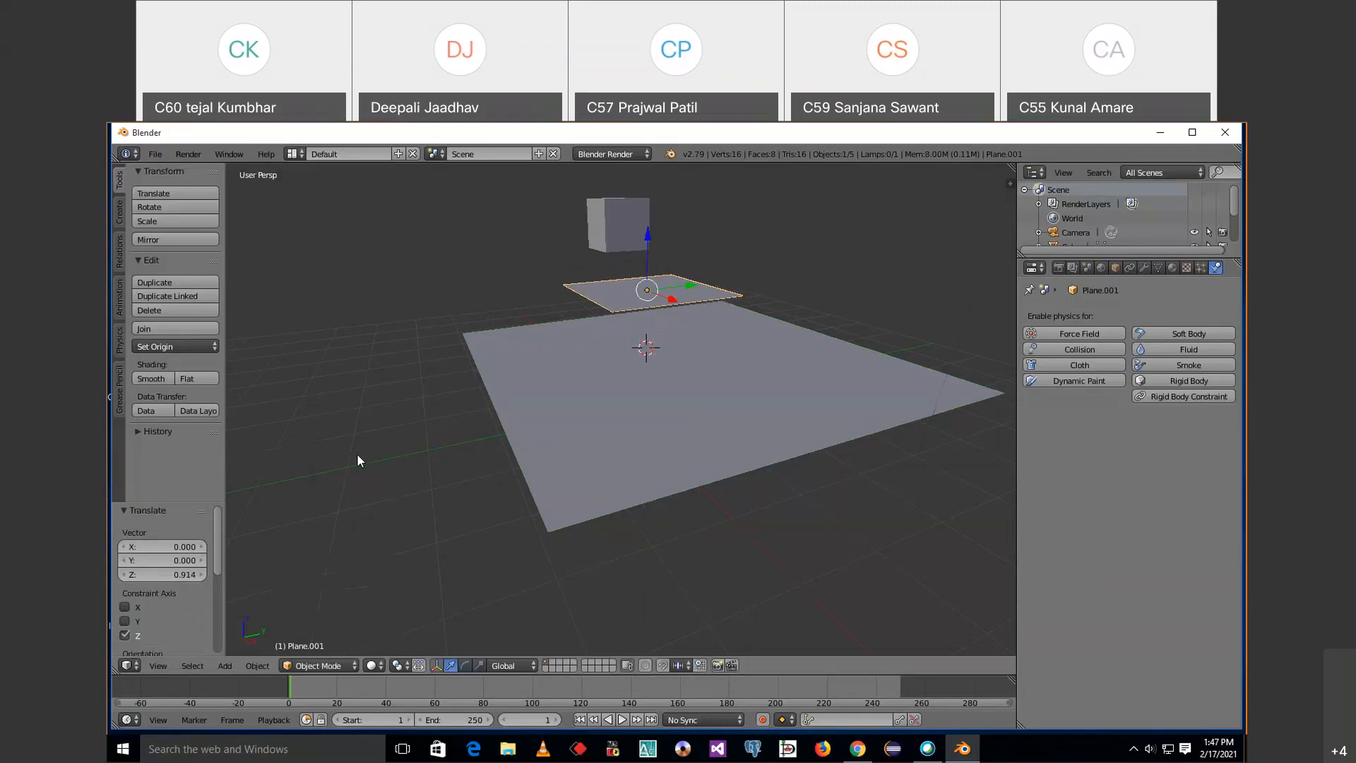
Scale the small plane by about 1.08 along X and tilt it about 17.8° around the X axis.
{"action": "key", "text": "s"}
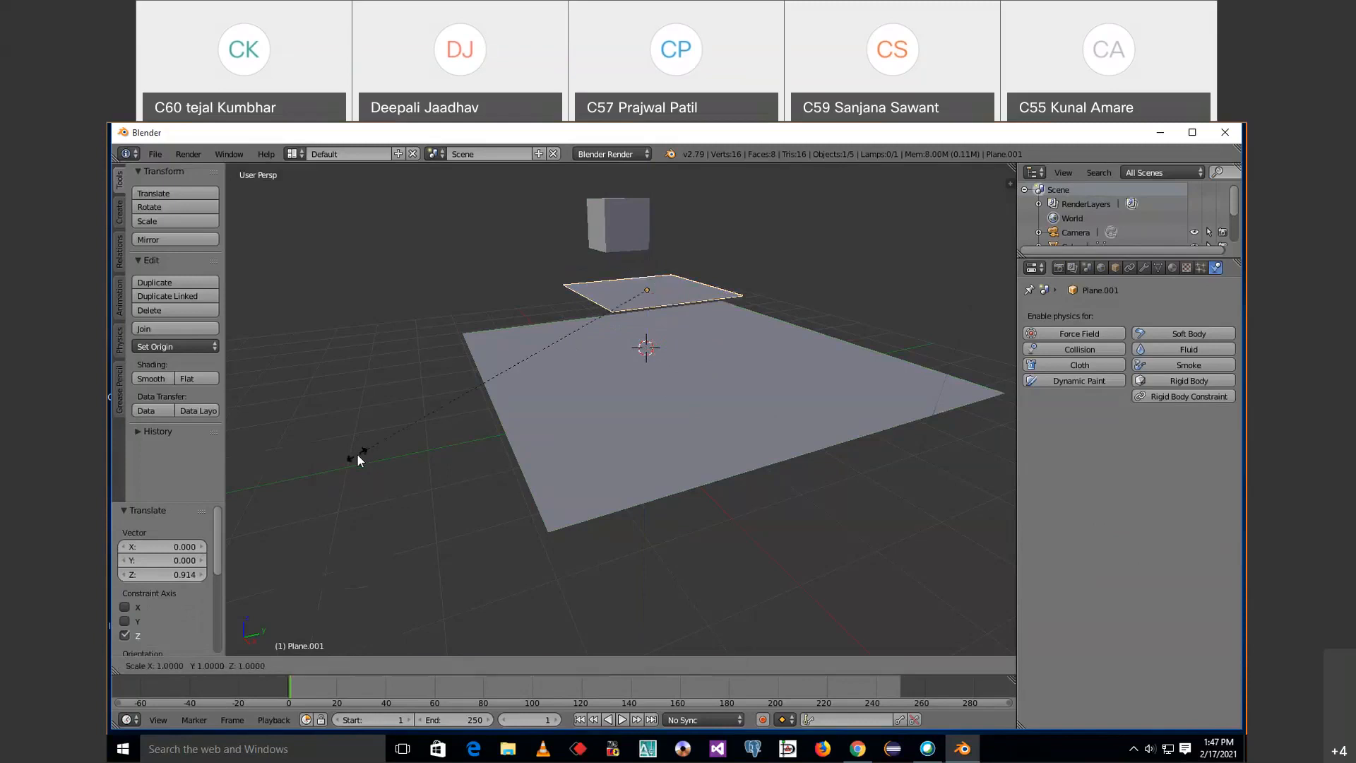
{"action": "key", "text": "x"}
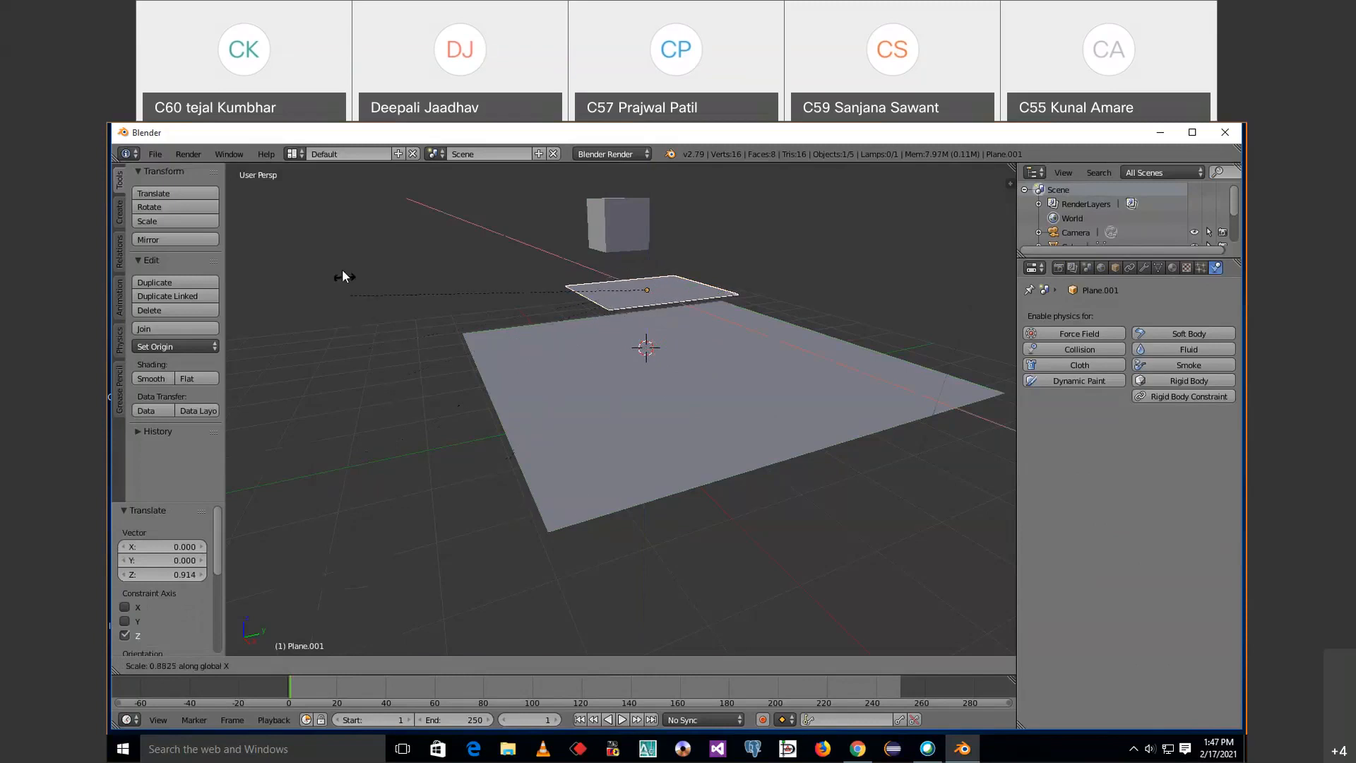
{"action": "left_click", "coordinate": [304, 181]}
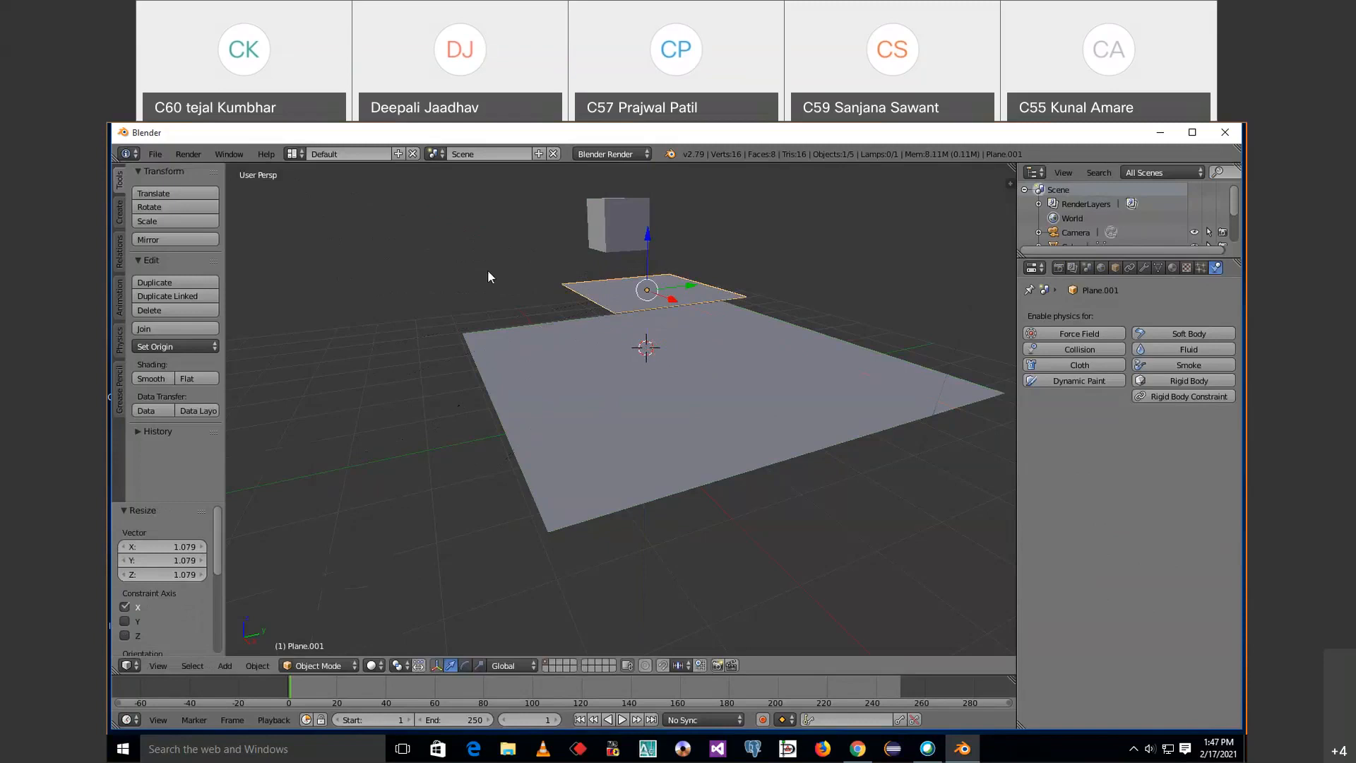
{"action": "key", "text": "r"}
{"action": "key", "text": "x"}
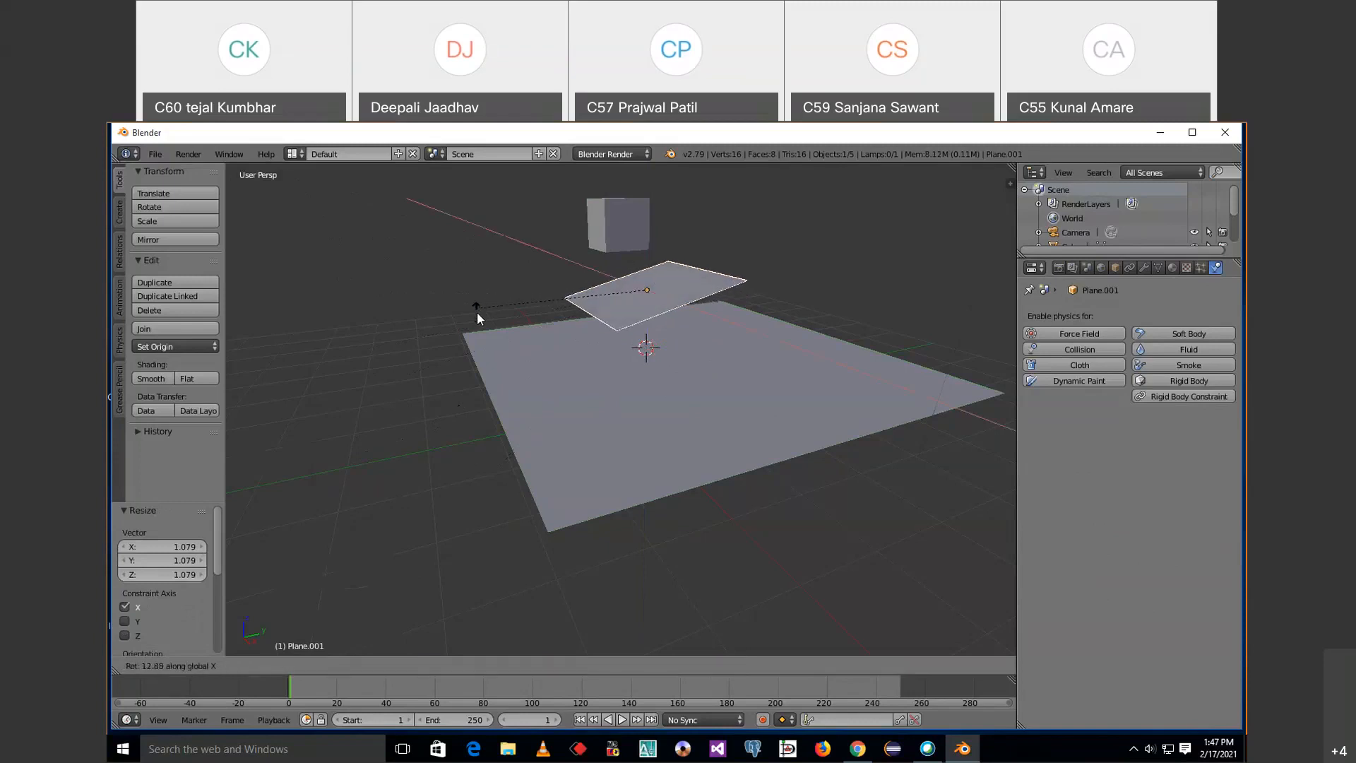
{"action": "left_click", "coordinate": [477, 322]}
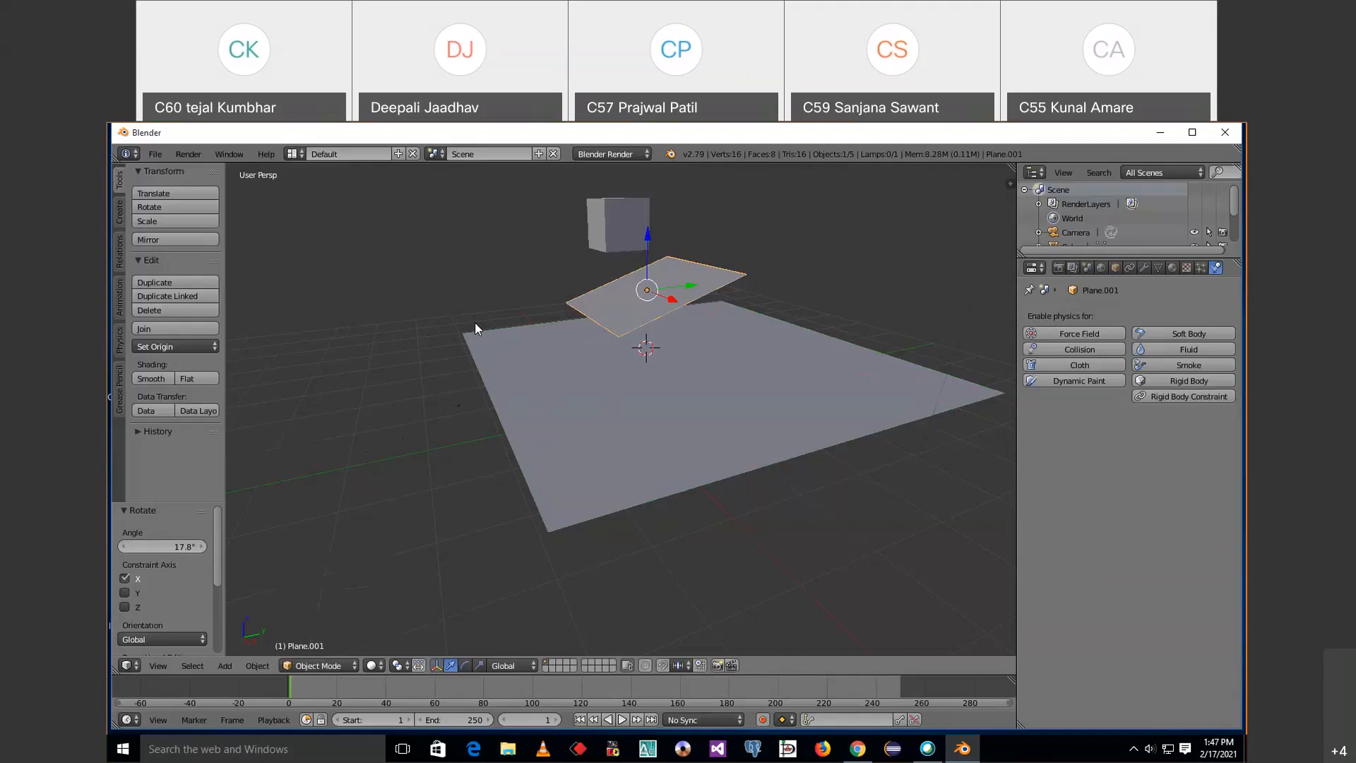
Enable Rigid Body physics of type Passive on the tilted small plane.
{"action": "left_click", "coordinate": [1176, 383]}
{"action": "left_click", "coordinate": [1159, 439]}
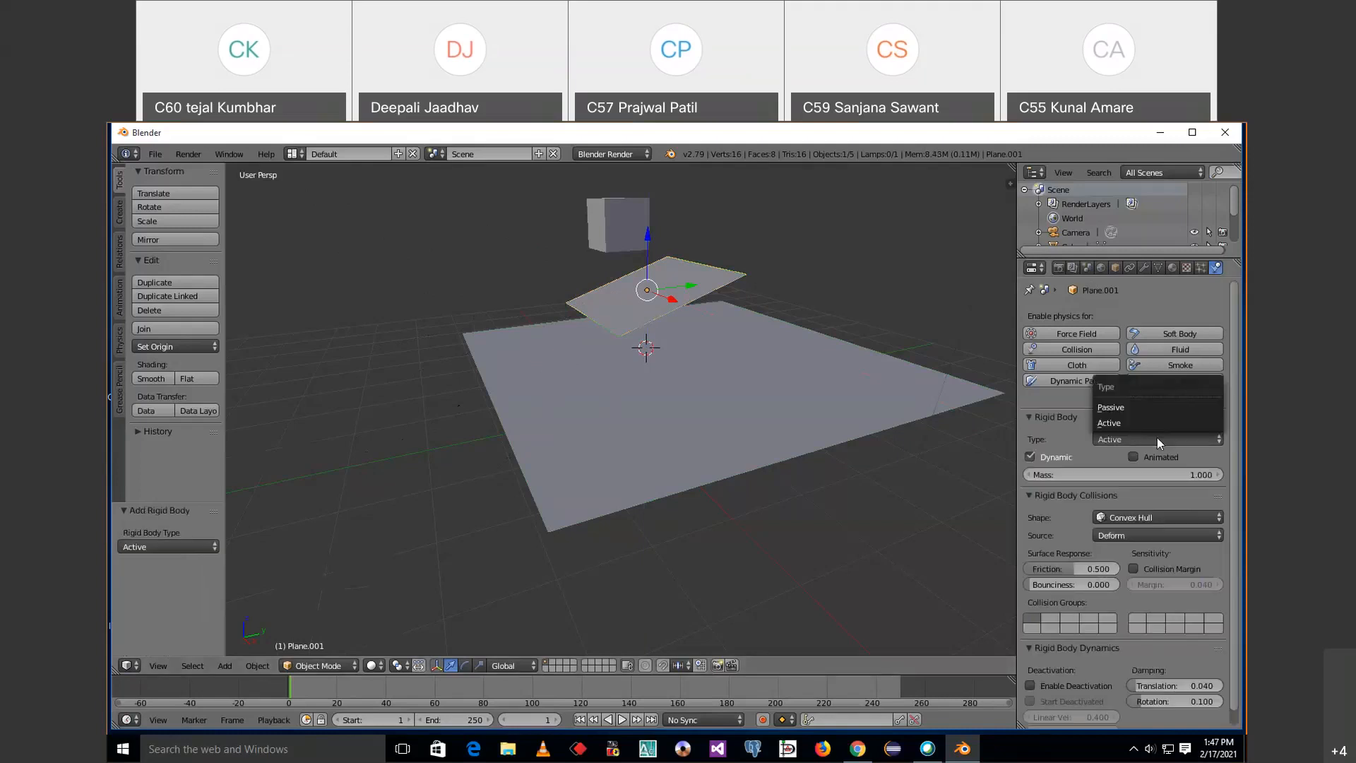
{"action": "left_click", "coordinate": [1132, 410]}
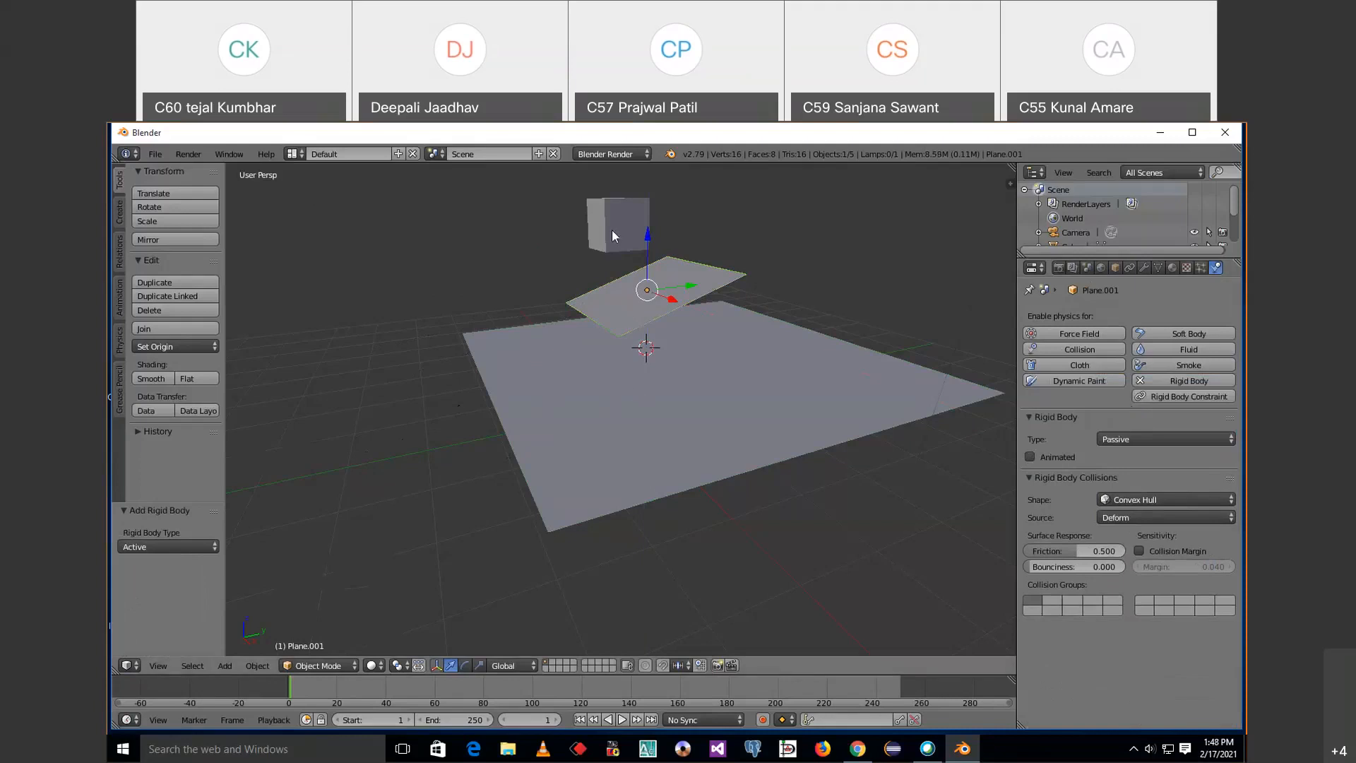
Give the large ground plane a new material with an orange-red diffuse color of about R 0.800, G 0.146, B 0.074.
{"action": "left_click", "coordinate": [670, 456]}
{"action": "right_click", "coordinate": [621, 408]}
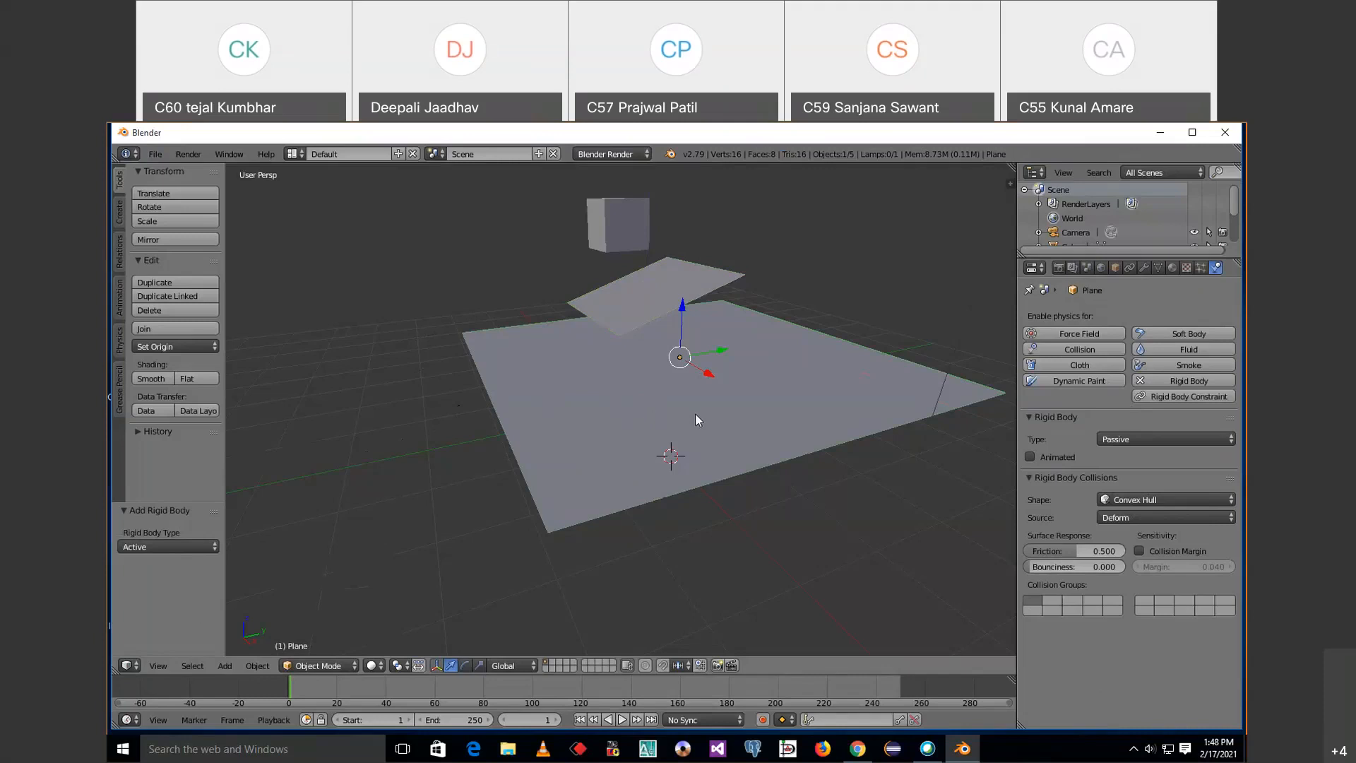
{"action": "left_click", "coordinate": [1170, 269]}
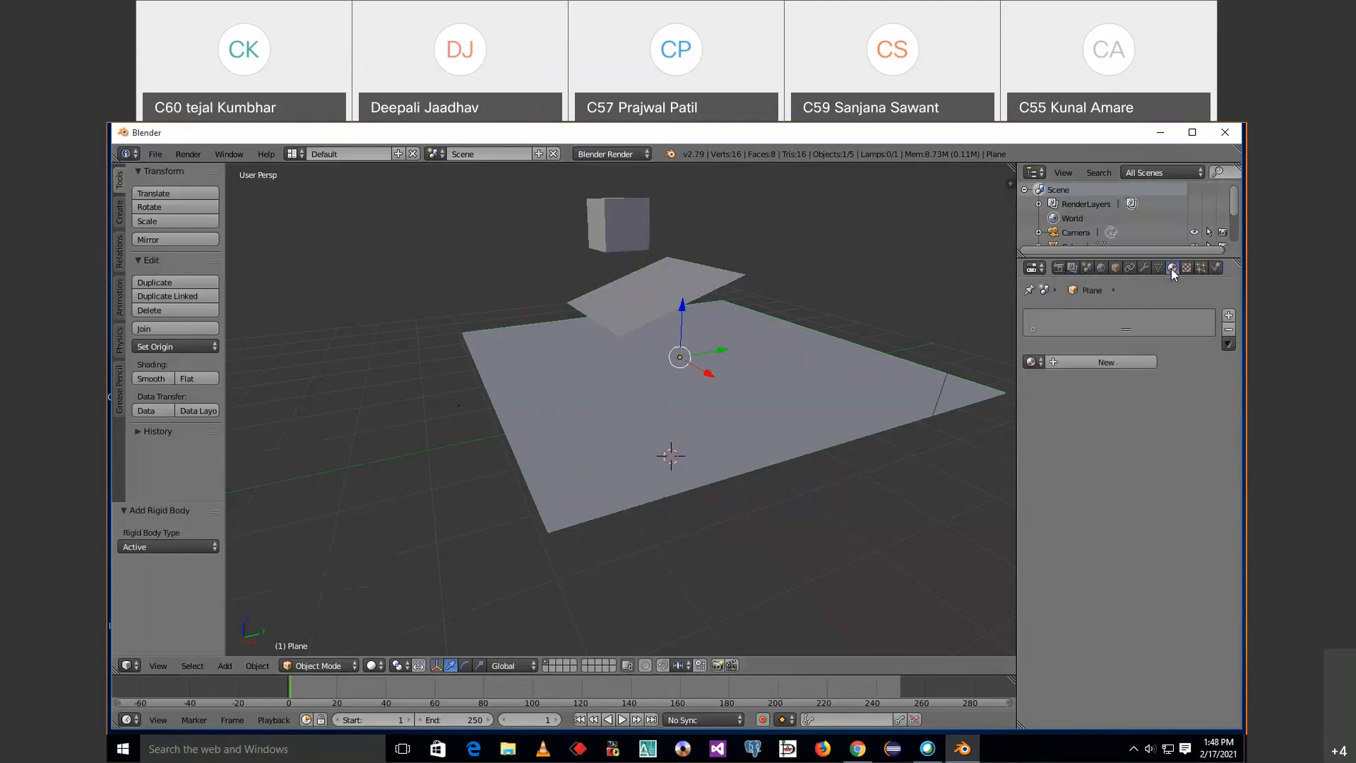
{"action": "left_click", "coordinate": [1127, 358]}
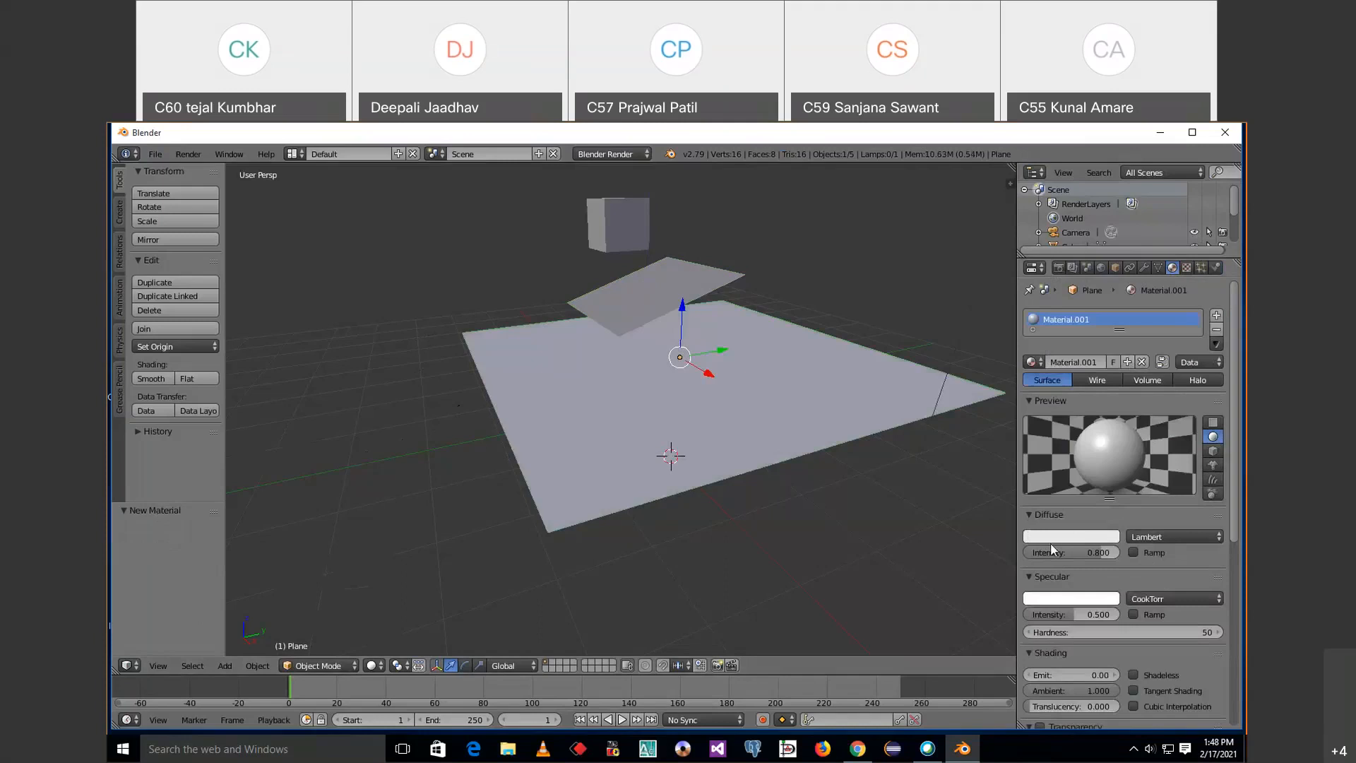
{"action": "left_click", "coordinate": [1050, 541]}
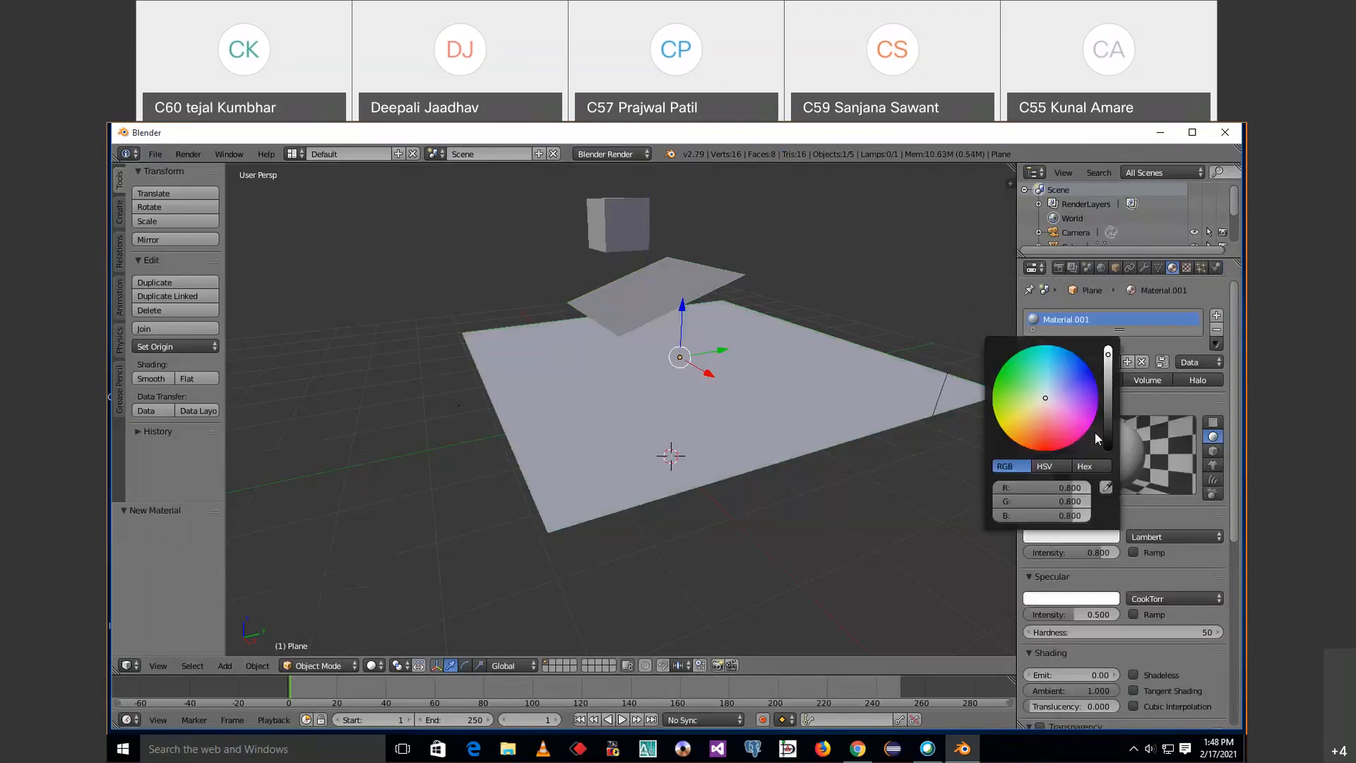
{"action": "left_click", "coordinate": [1057, 544]}
{"action": "left_click", "coordinate": [1037, 432]}
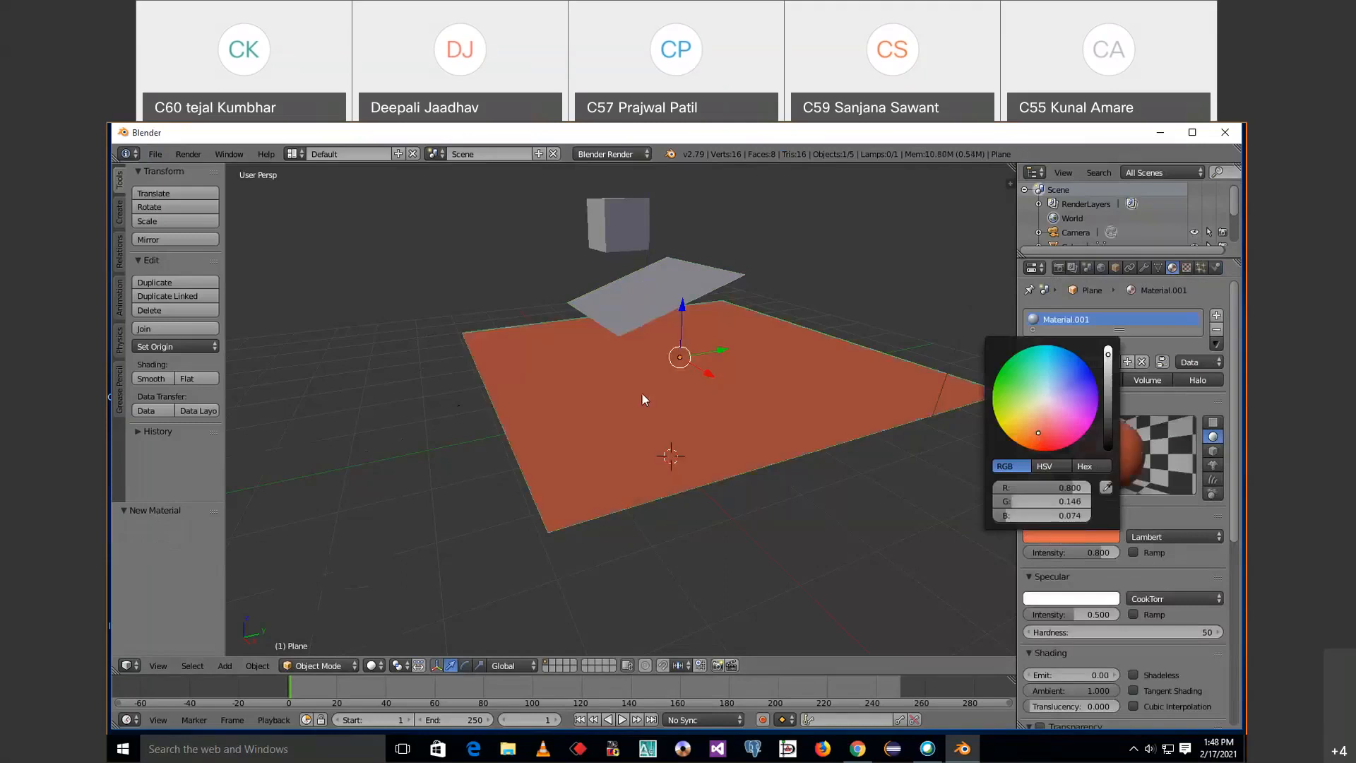
Give the tilted small plane a new material with a blue diffuse color of about R 0.109, G 0.473, B 0.800.
{"action": "right_click", "coordinate": [641, 290]}
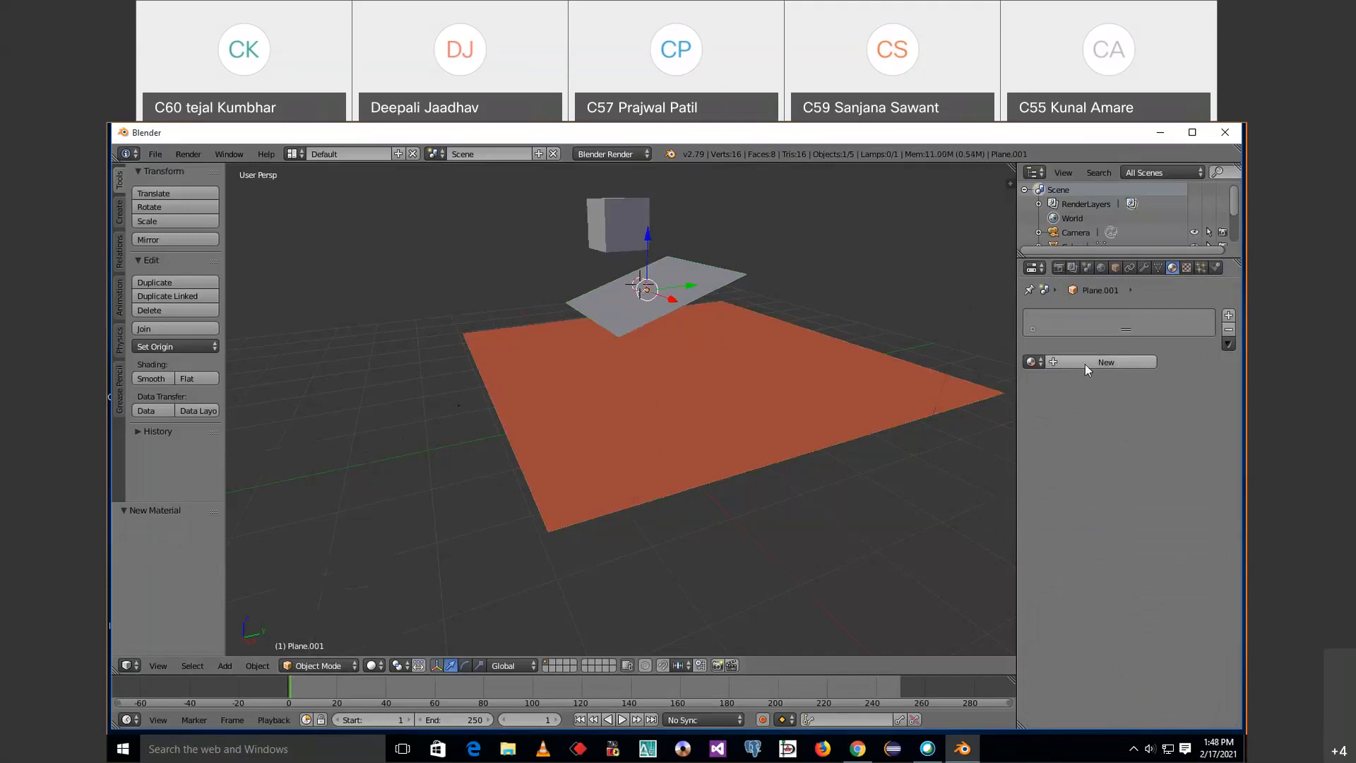
{"action": "left_click", "coordinate": [1085, 363]}
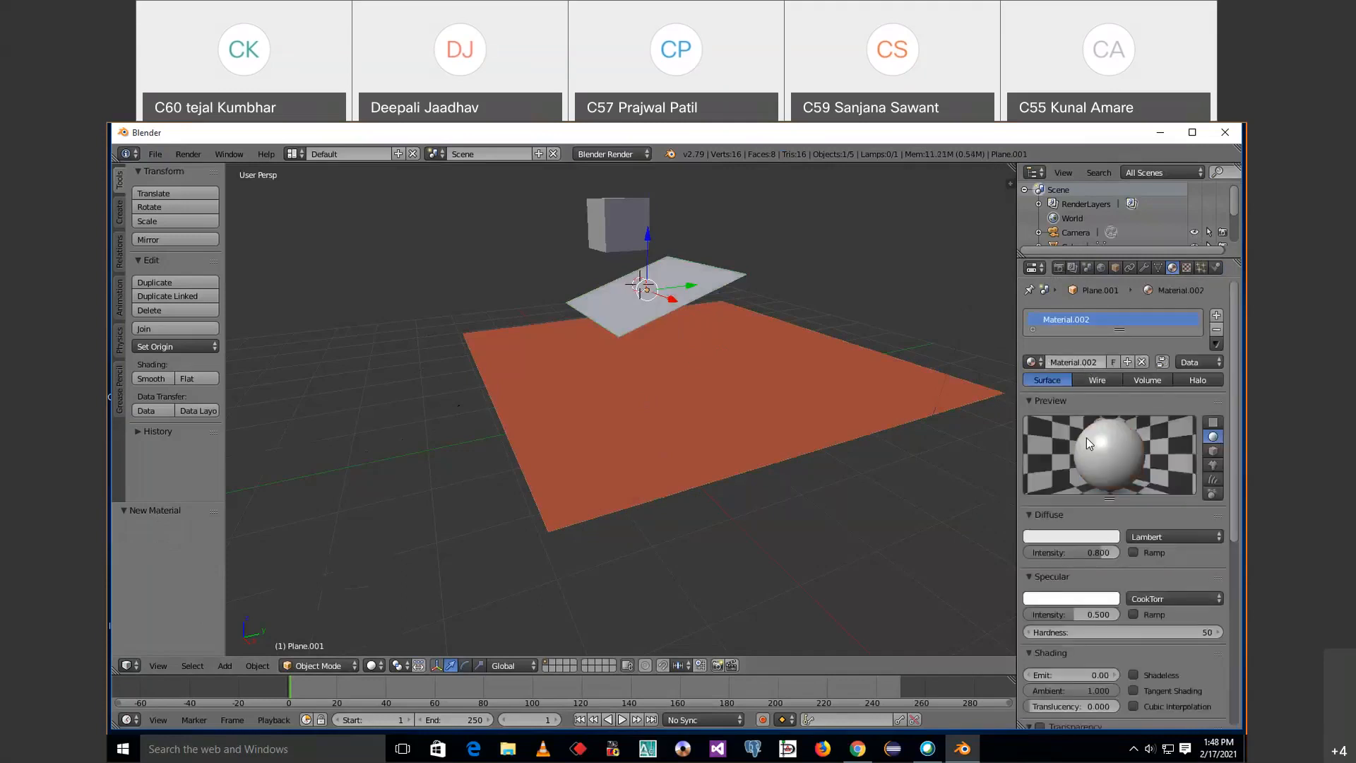
{"action": "left_click", "coordinate": [1072, 535]}
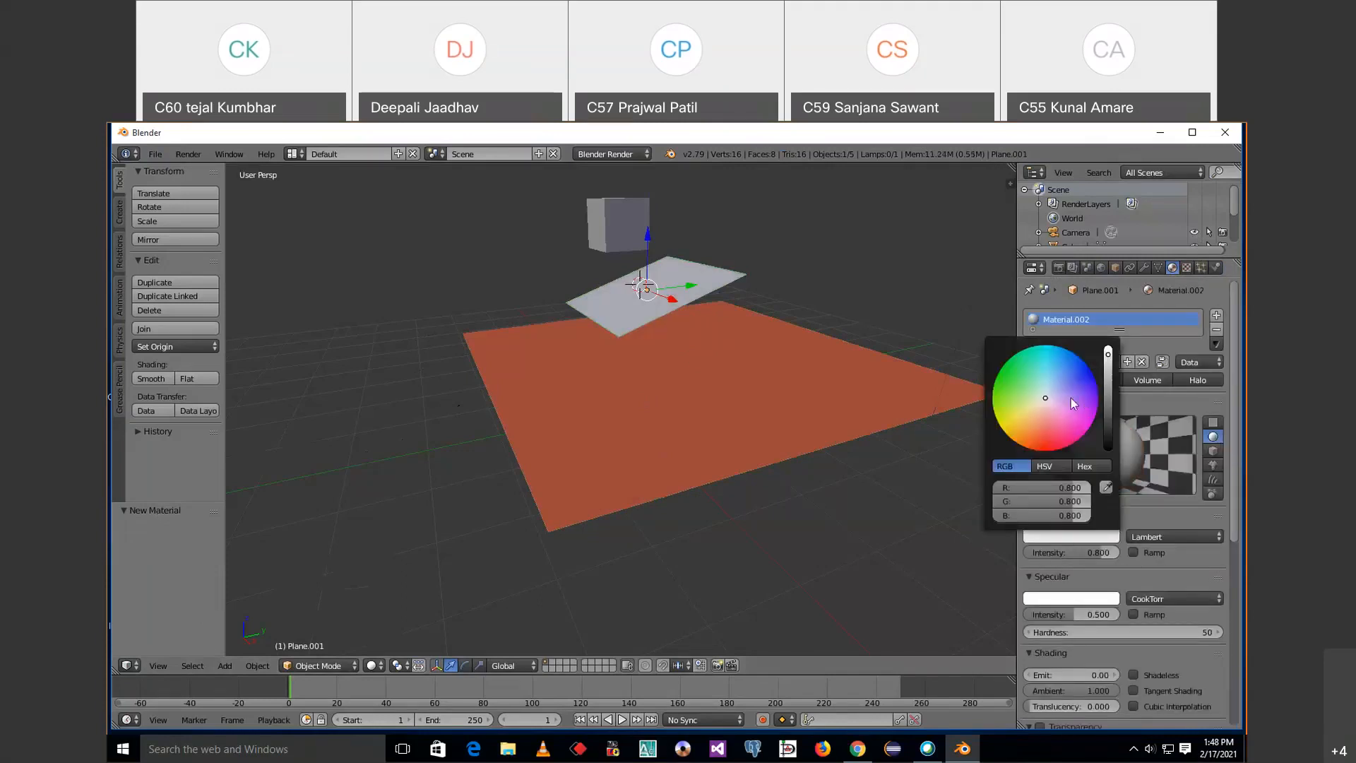
{"action": "left_click", "coordinate": [1056, 368]}
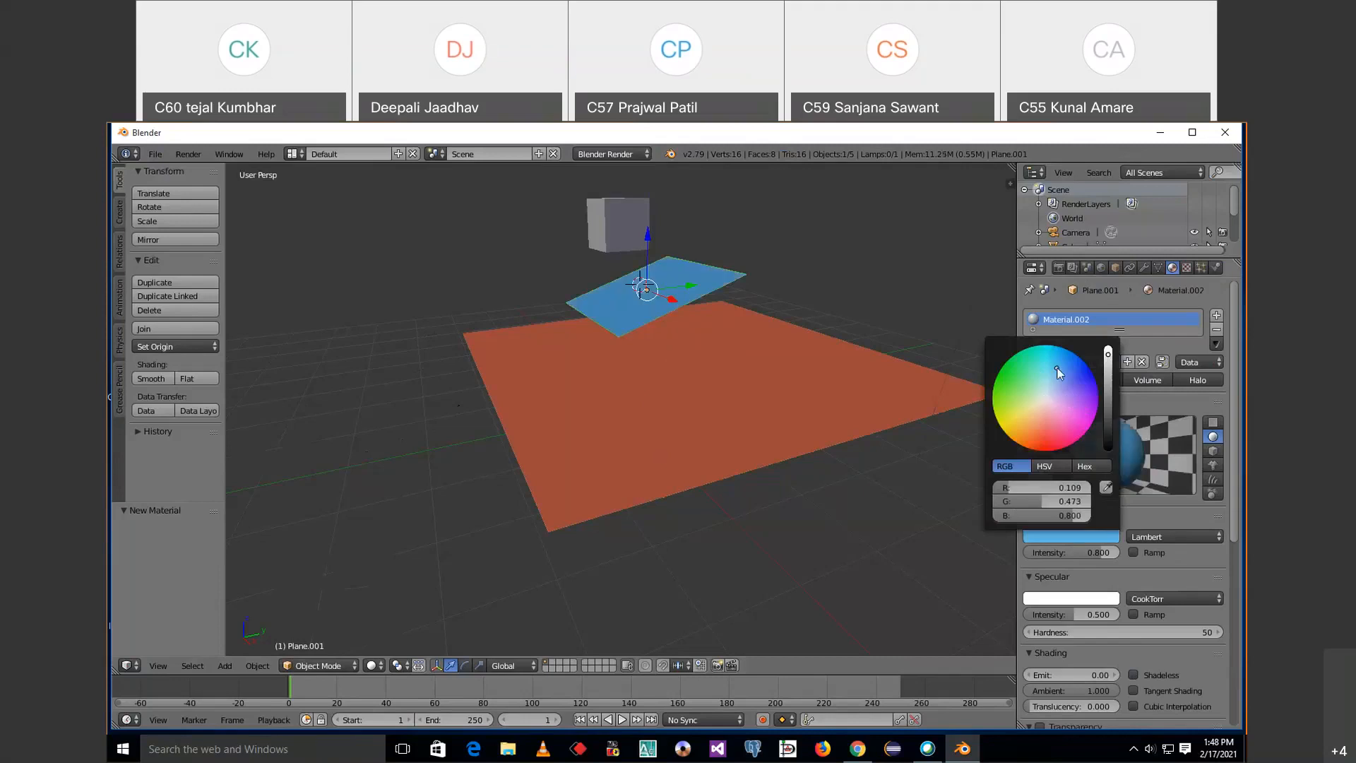
Change the cube material's diffuse color to green, about R 0.033, G 0.800, B 0.016.
{"action": "right_click", "coordinate": [617, 230]}
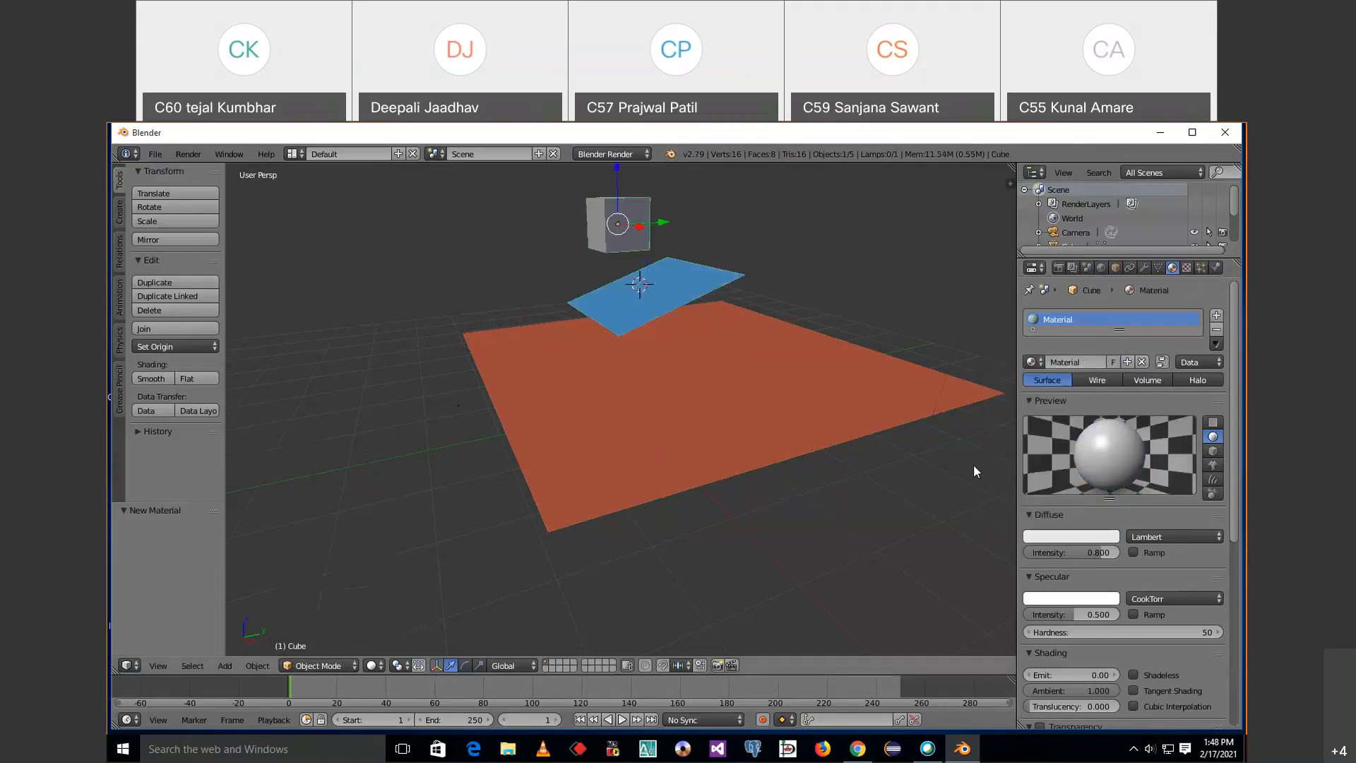
{"action": "left_click", "coordinate": [1055, 538]}
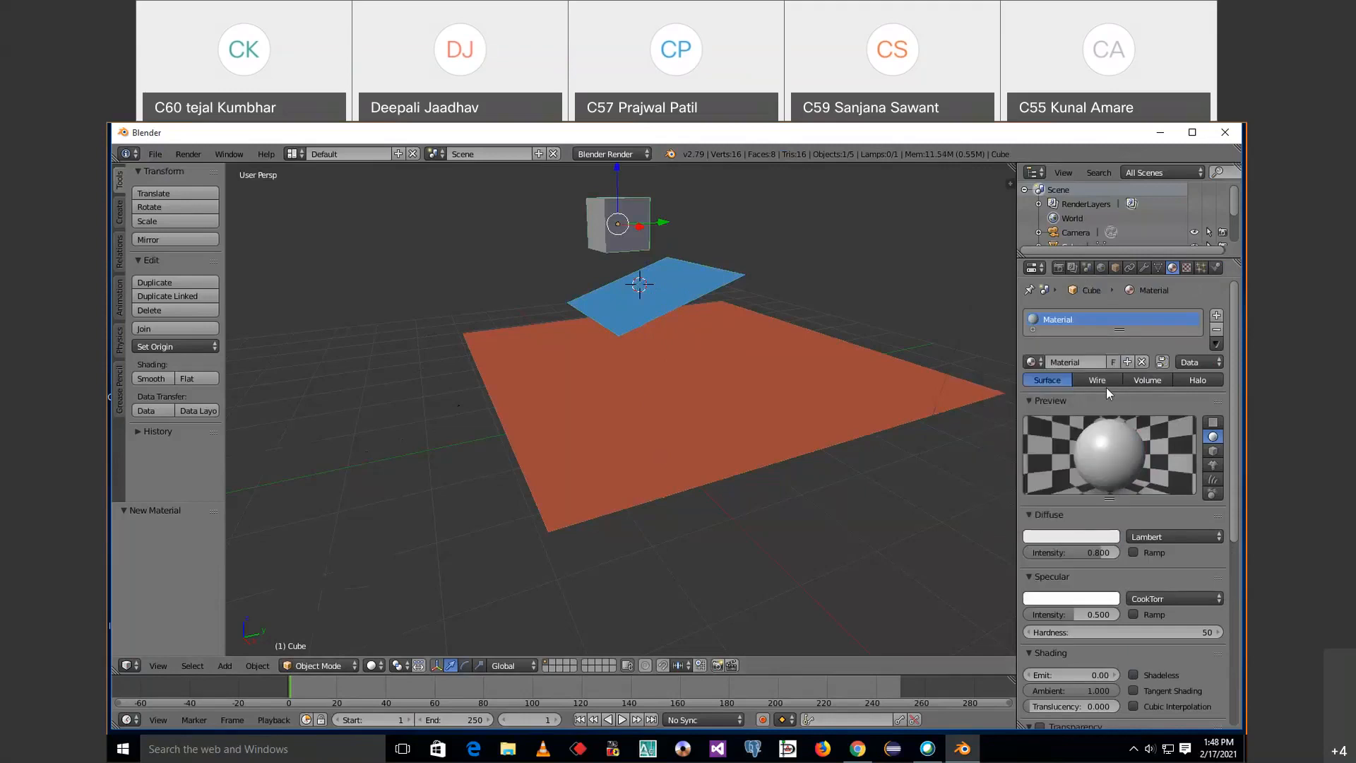
{"action": "left_click", "coordinate": [1065, 535]}
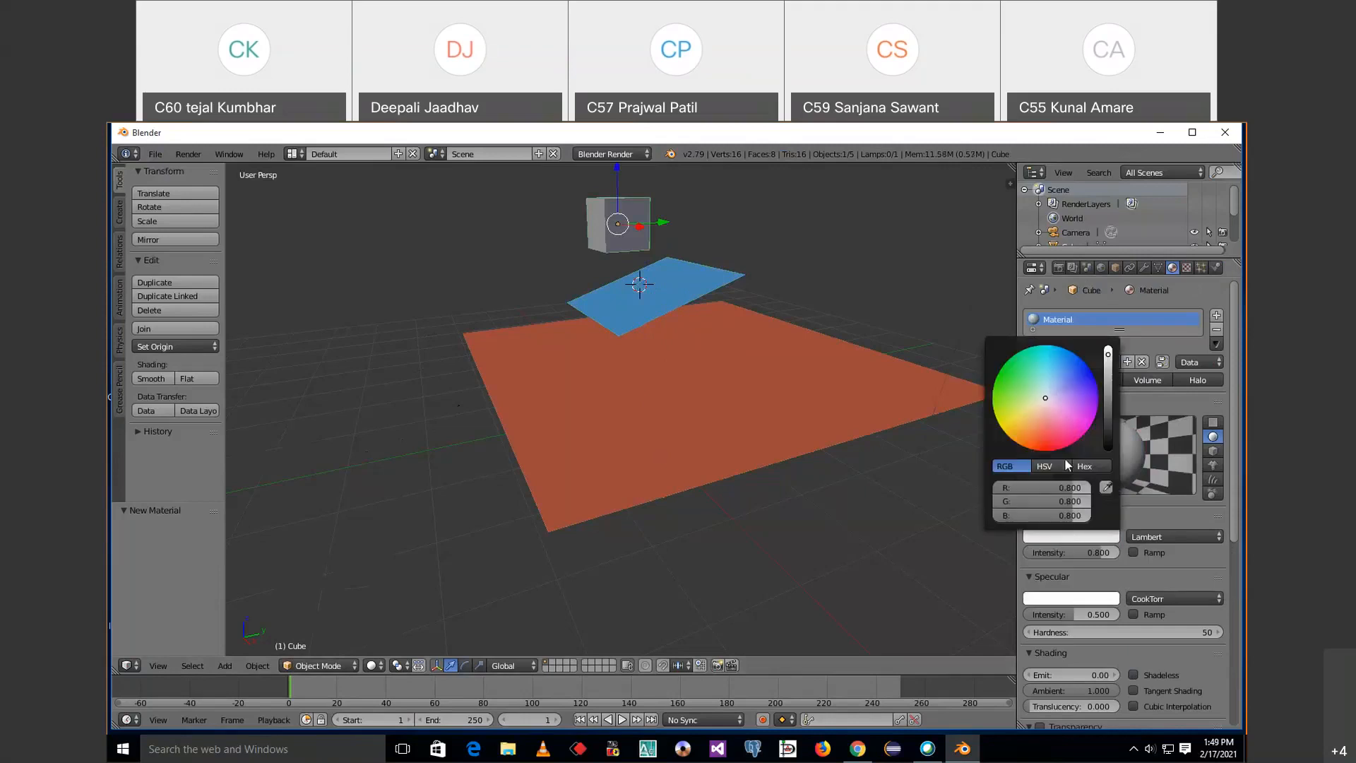
{"action": "left_click", "coordinate": [1004, 379]}
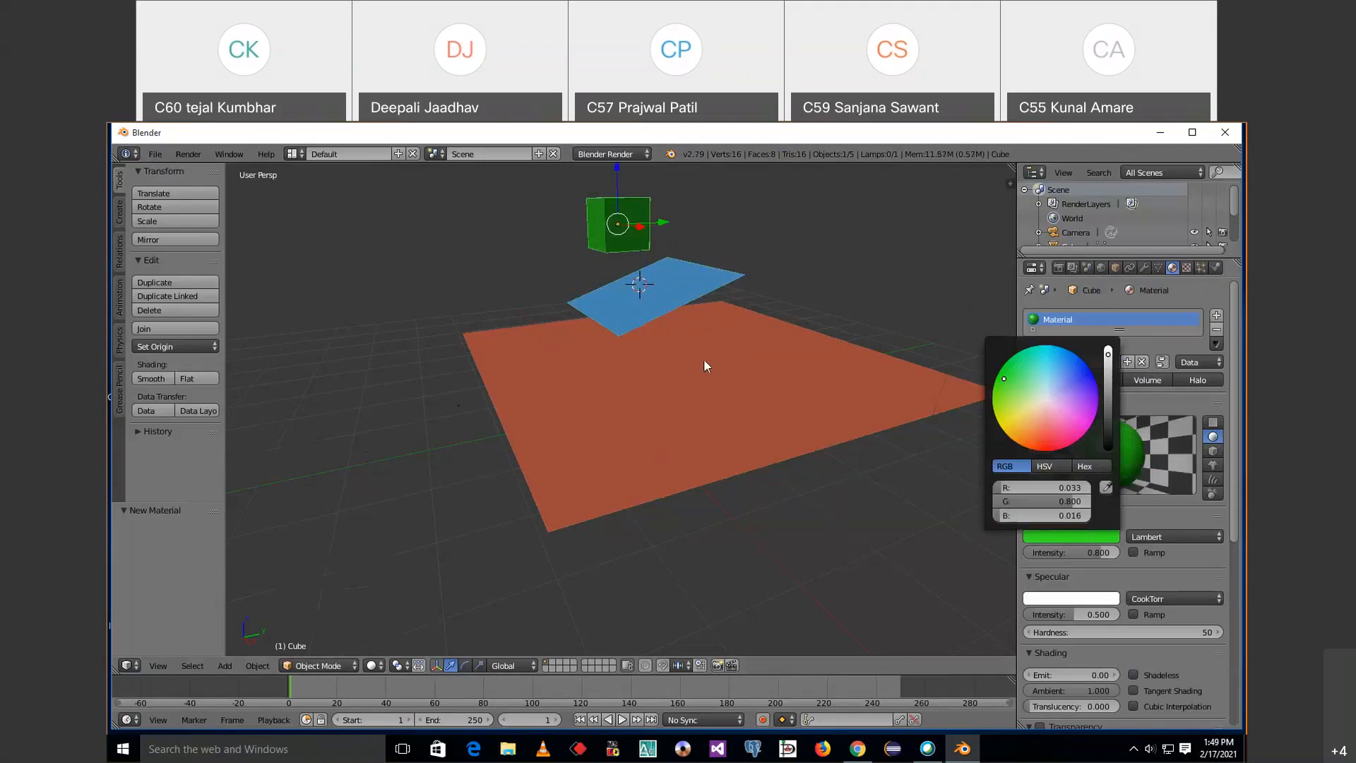
Add a Magic texture to the large plane's material with the preview set to Material, and check the scene through the camera.
{"action": "left_click", "coordinate": [725, 416]}
{"action": "right_click", "coordinate": [724, 417]}
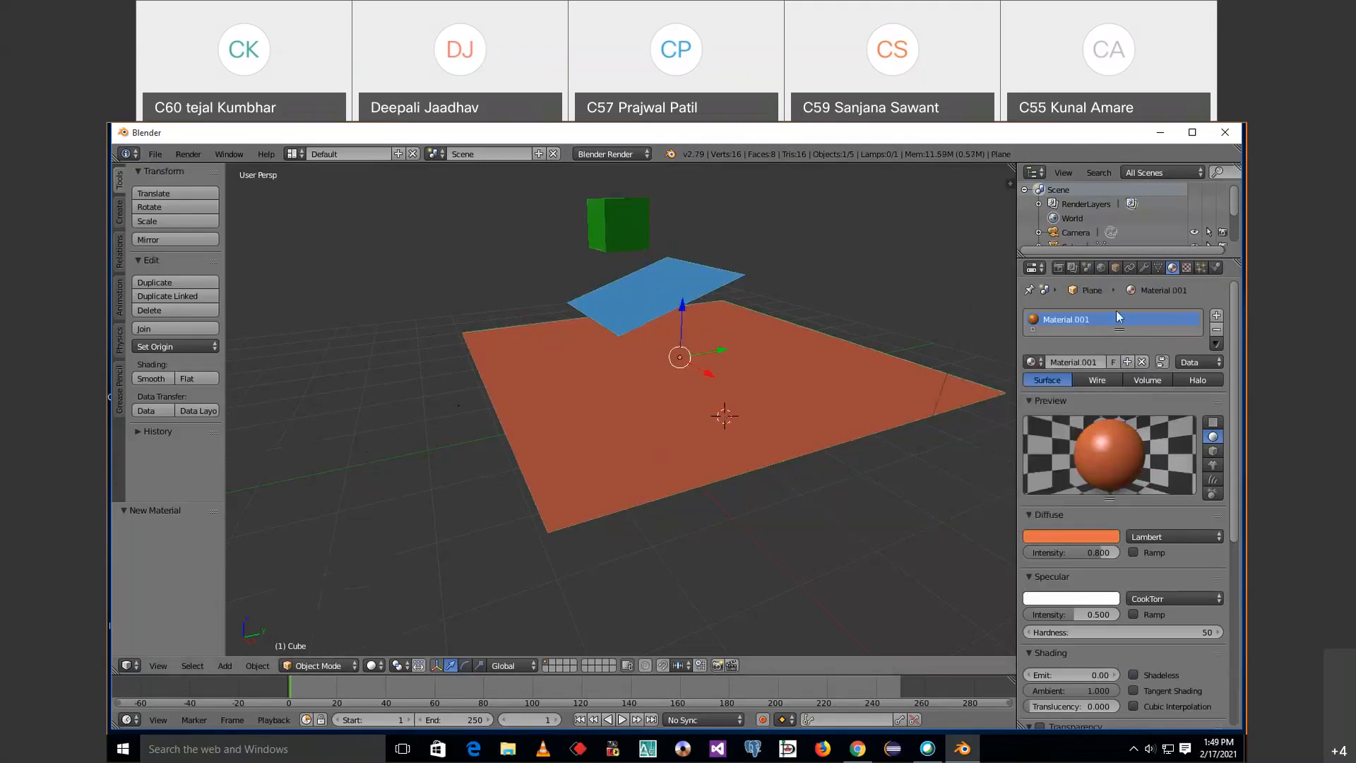
{"action": "left_click", "coordinate": [1187, 268]}
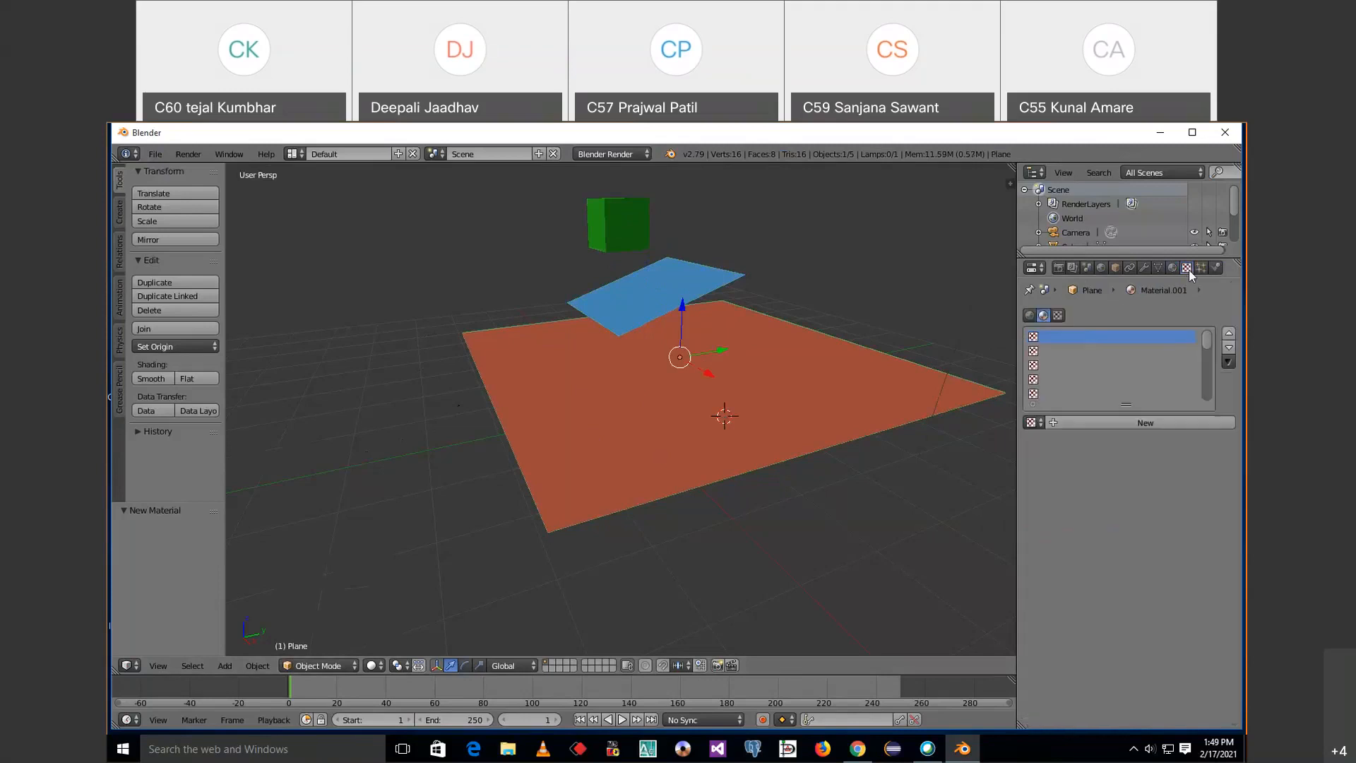
{"action": "left_click", "coordinate": [1088, 422]}
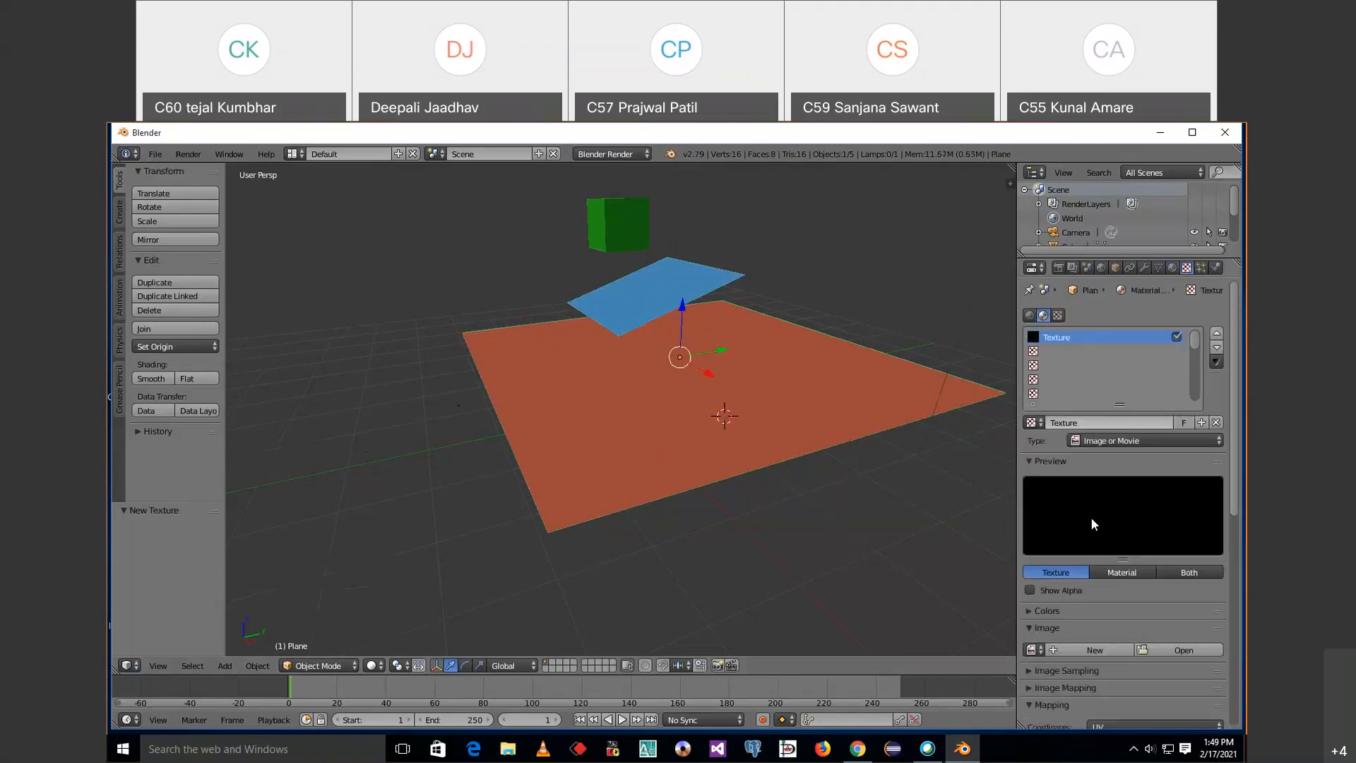
{"action": "left_click", "coordinate": [1106, 572]}
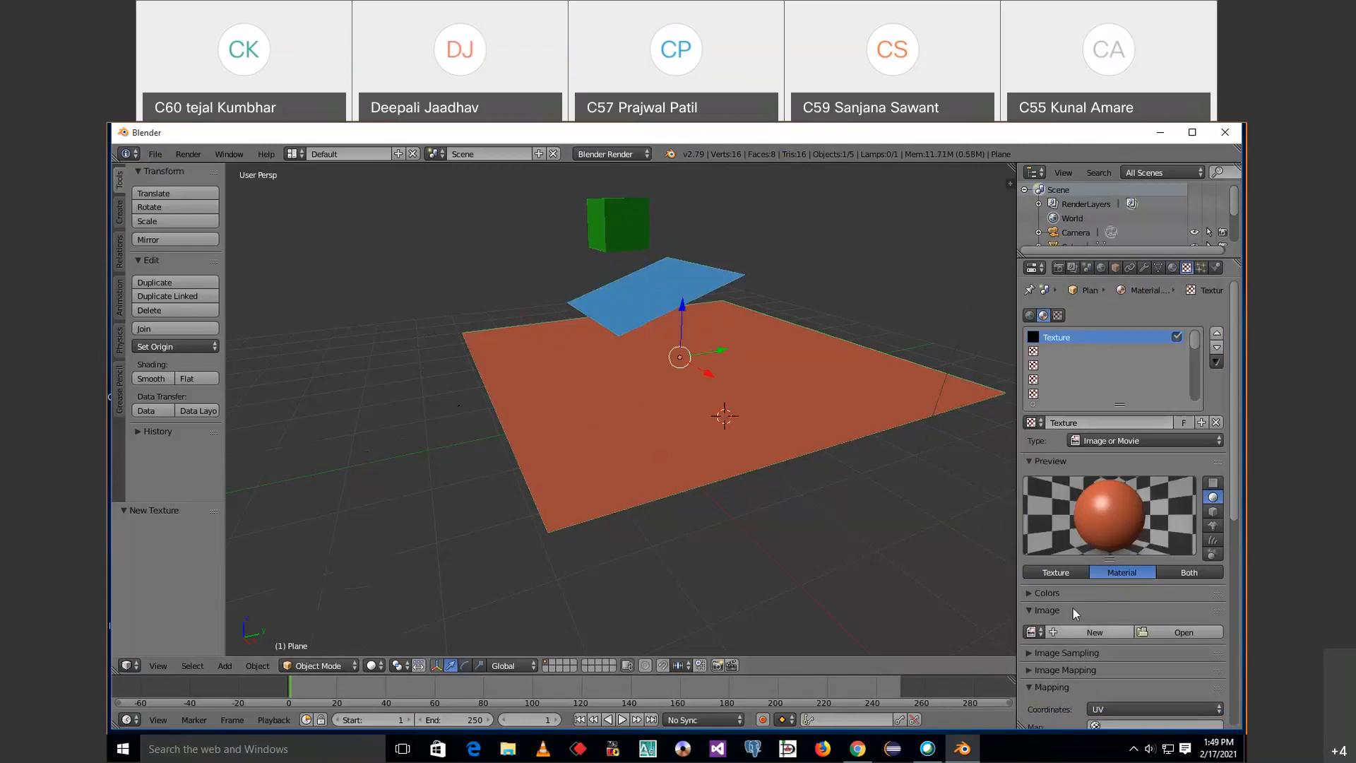
{"action": "left_click", "coordinate": [1103, 439]}
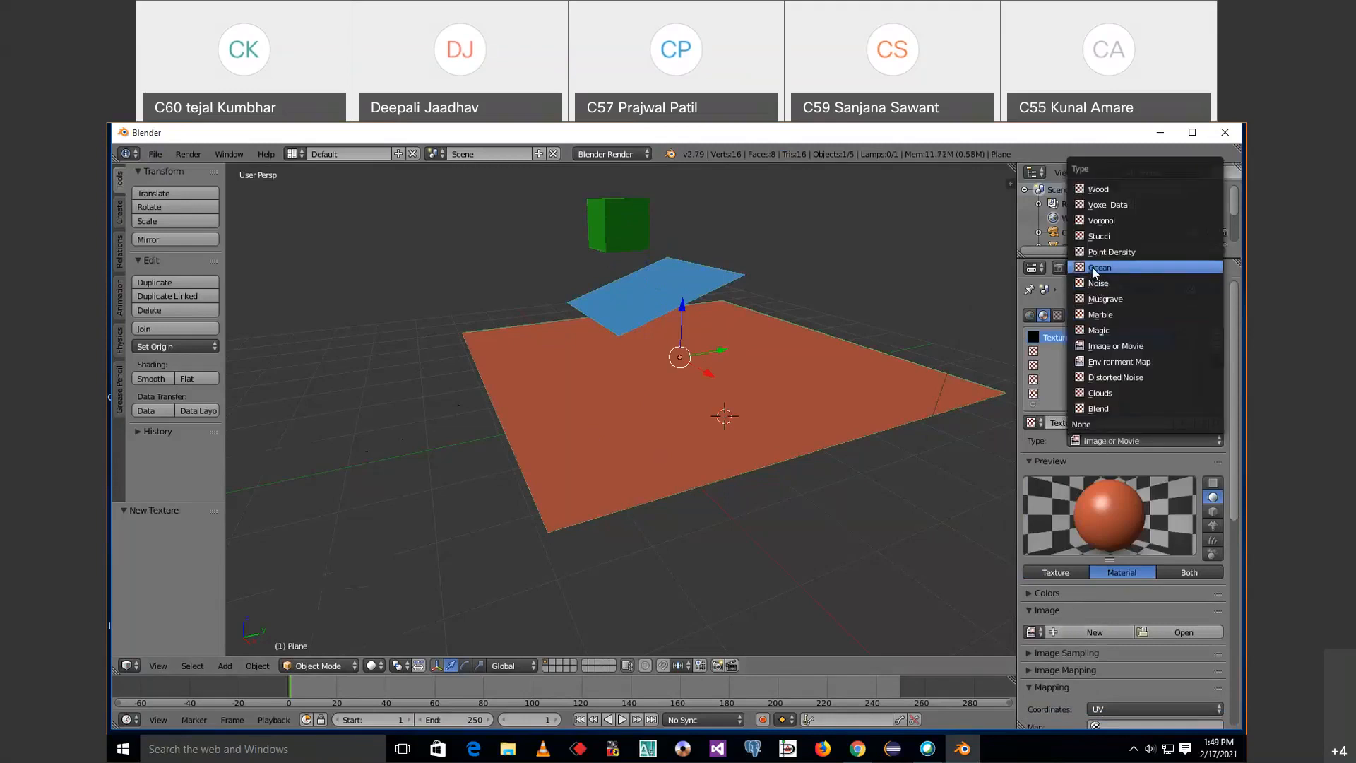
{"action": "left_click", "coordinate": [1099, 330]}
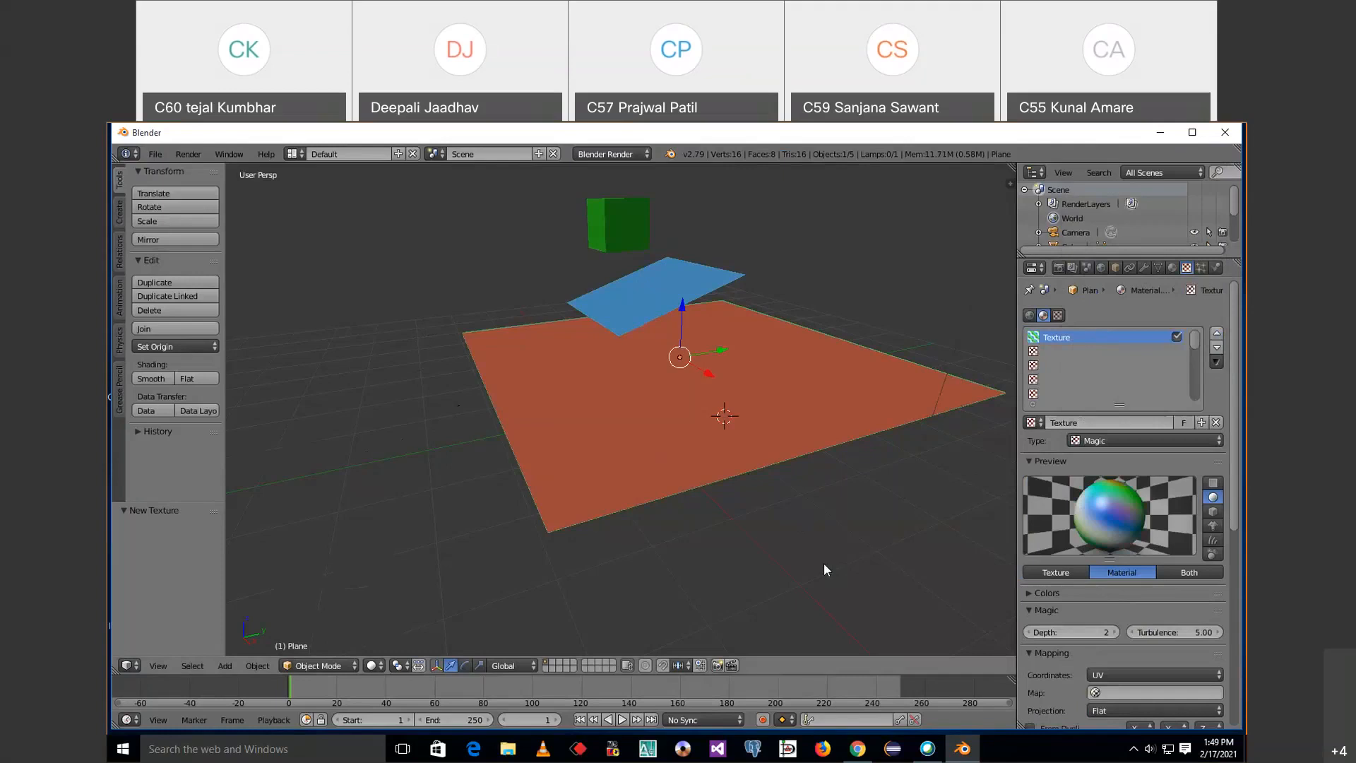
{"action": "scroll", "coordinate": [824, 564], "scroll_direction": "down", "scroll_amount": 2}
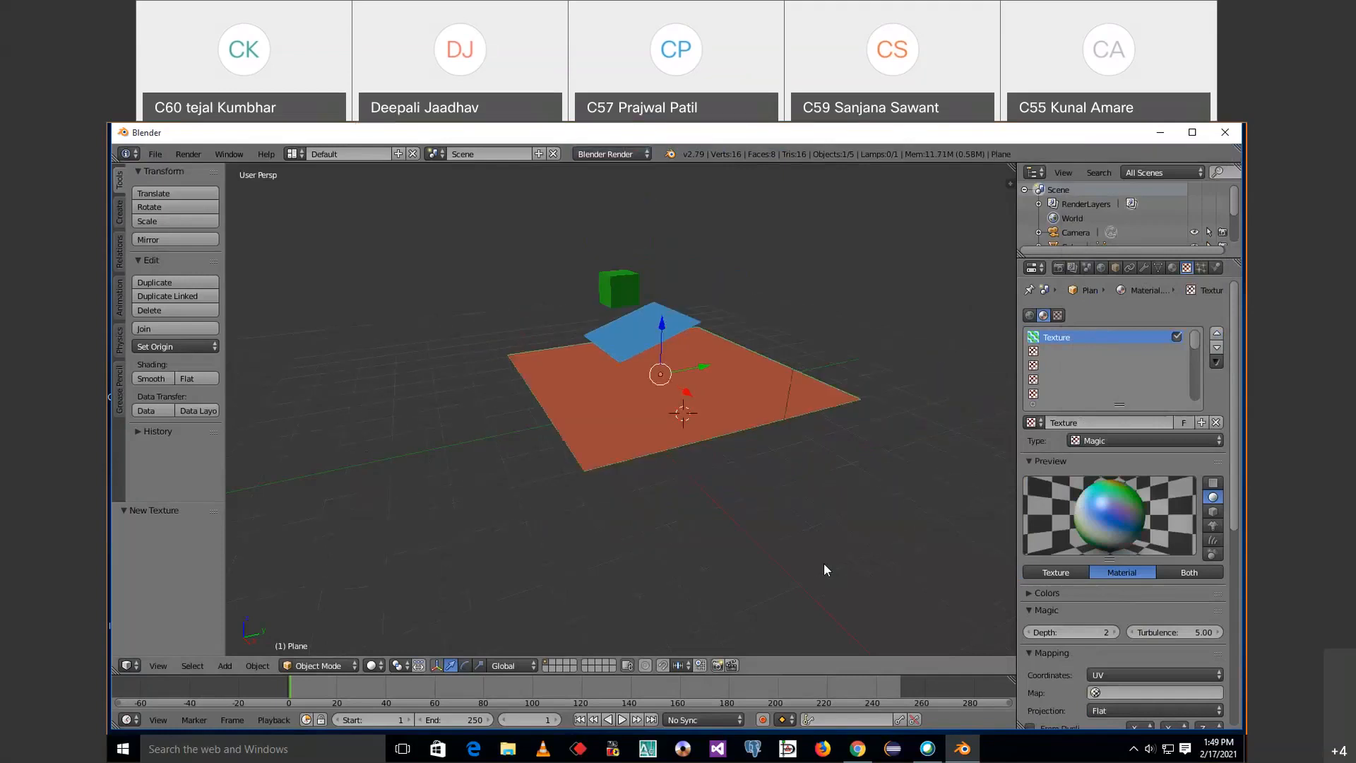
{"action": "key", "text": "KP_0"}
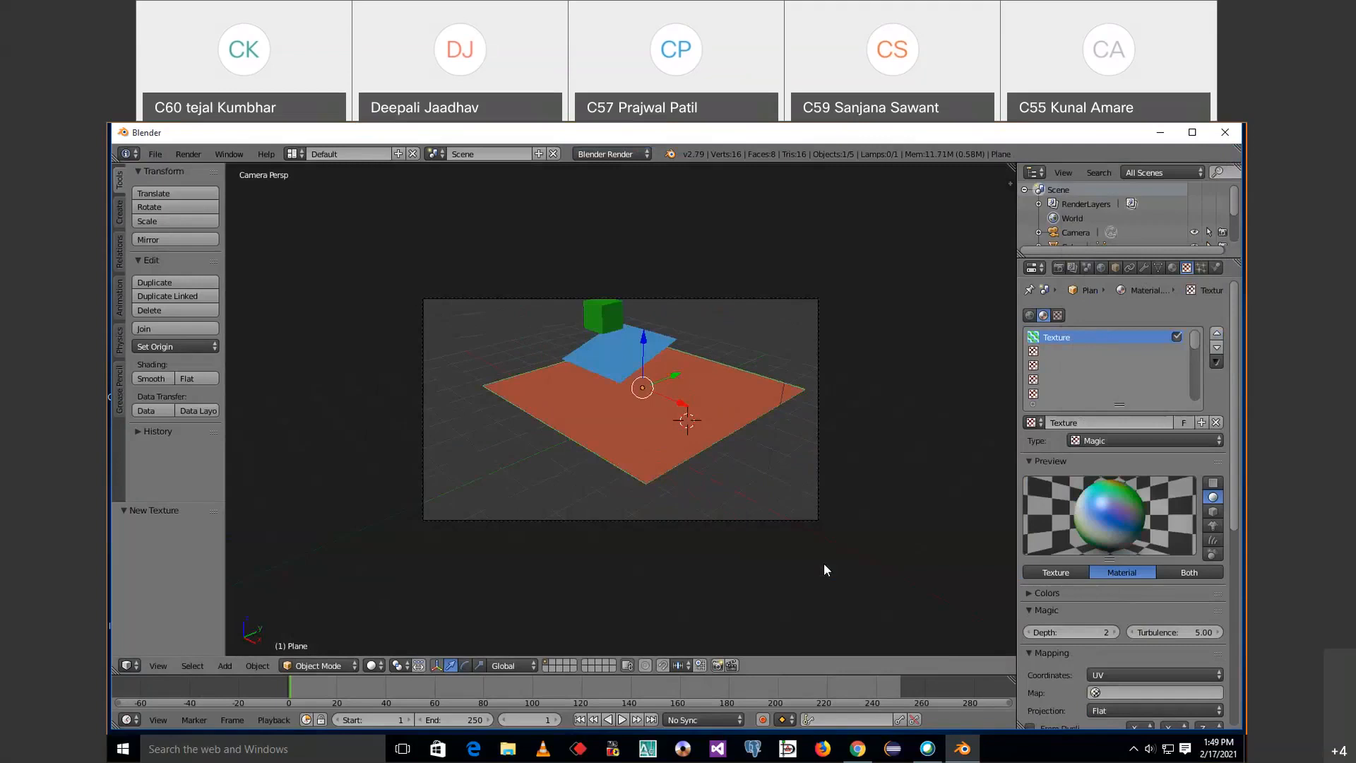
Leave the camera view, open the render settings, and start a trial animation render, stopping it after the first few frames.
{"action": "key", "text": "KP_0"}
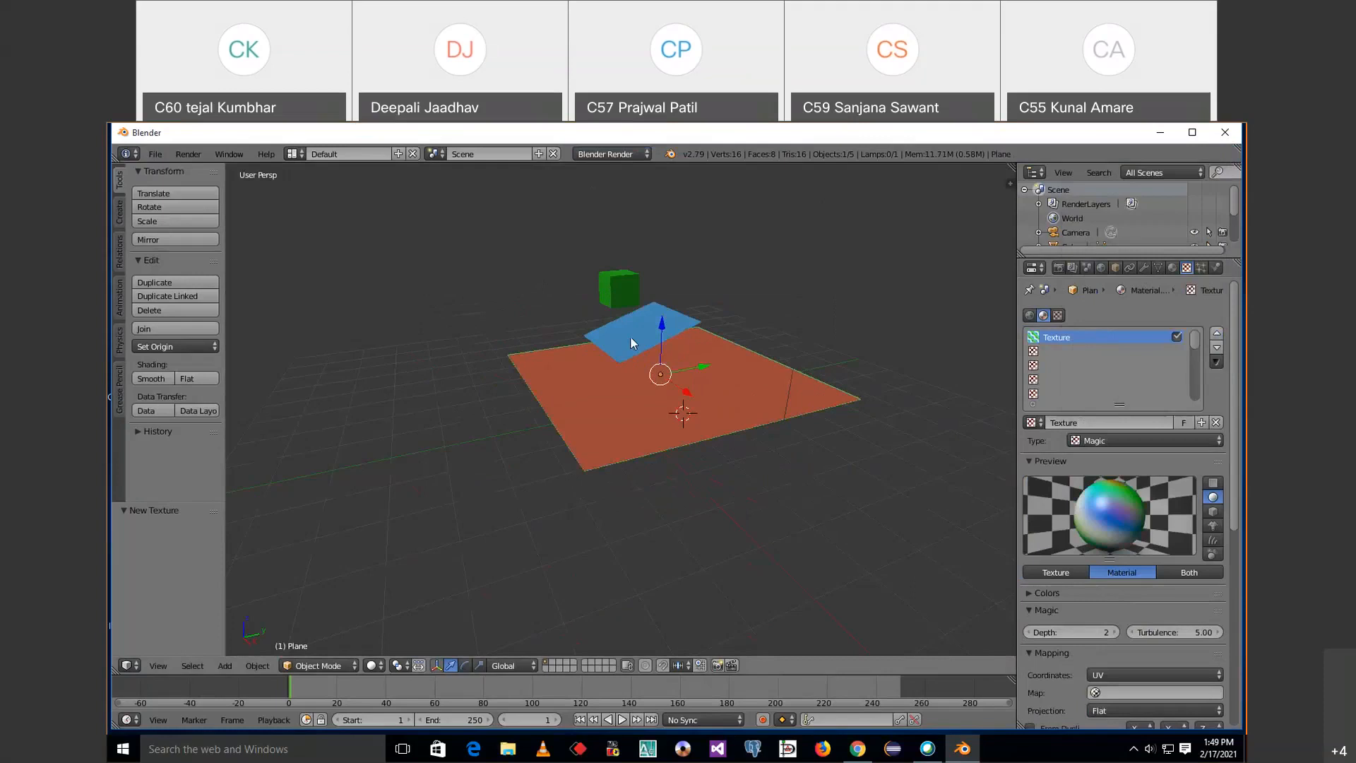
{"action": "left_click", "coordinate": [1059, 268]}
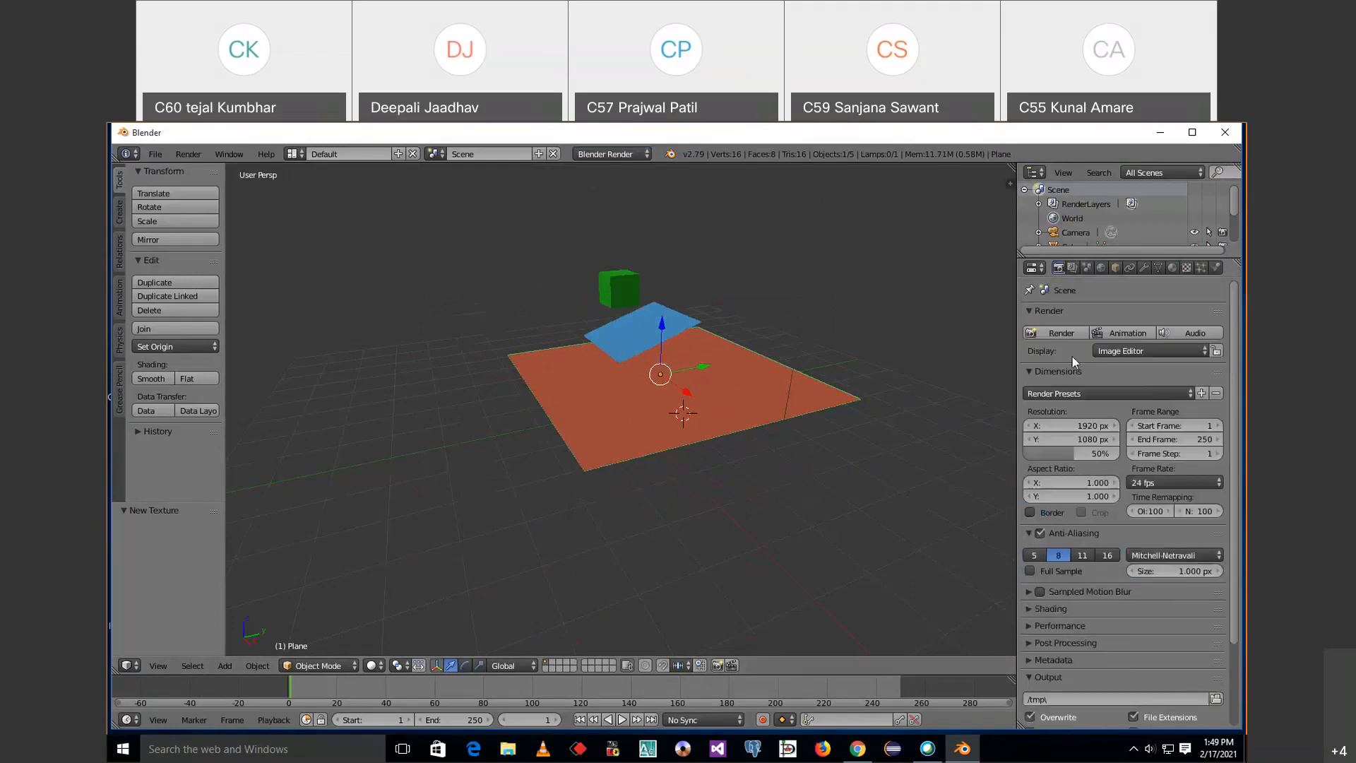
{"action": "left_click", "coordinate": [1131, 338]}
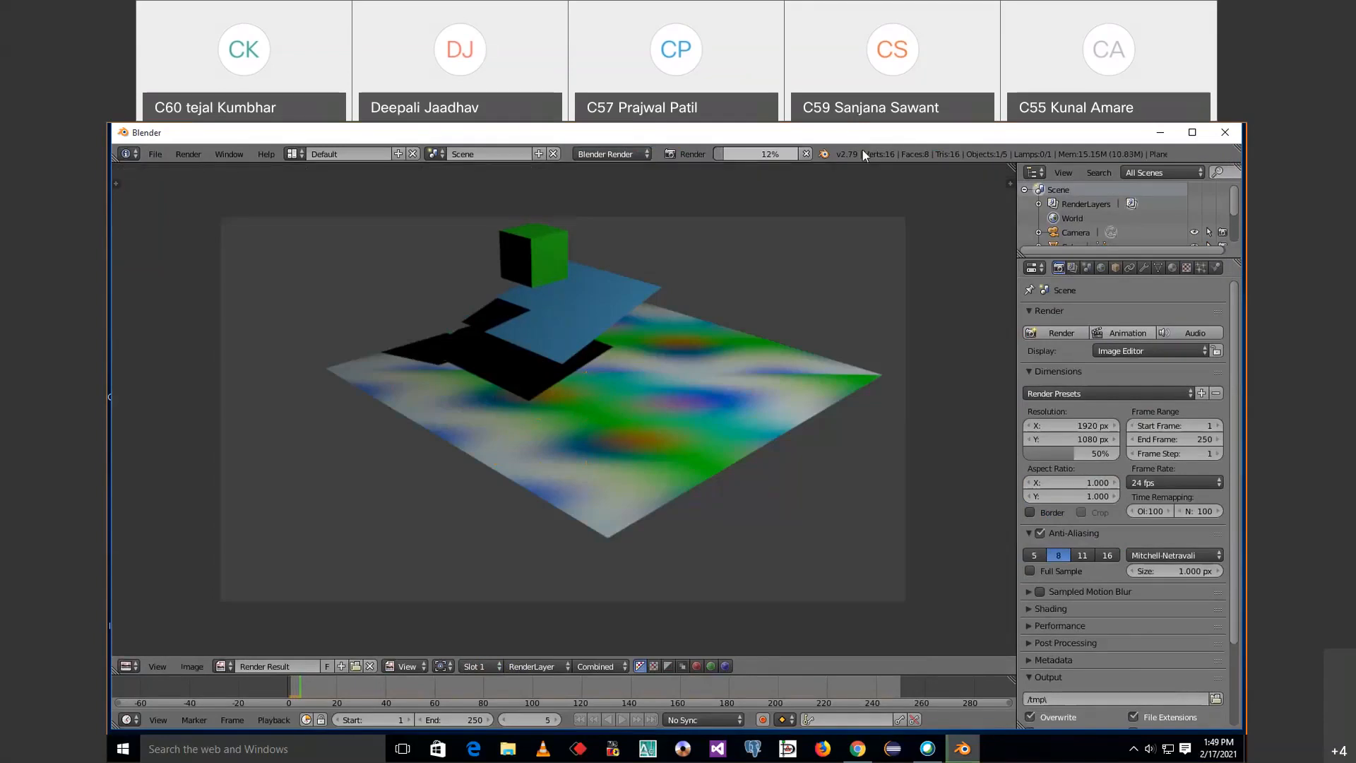
{"action": "left_click", "coordinate": [806, 154]}
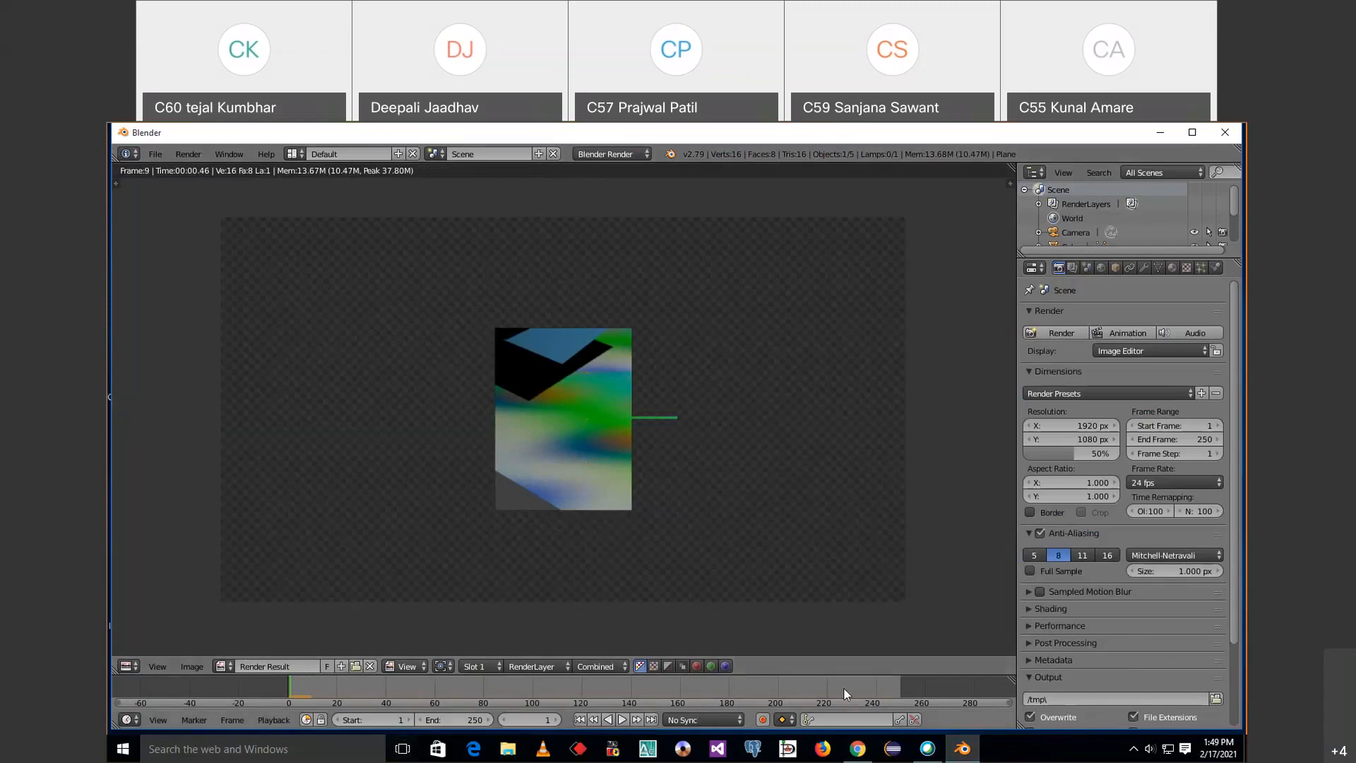
Set the timeline's end frame to 100 and render the animation.
{"action": "left_click", "coordinate": [470, 725]}
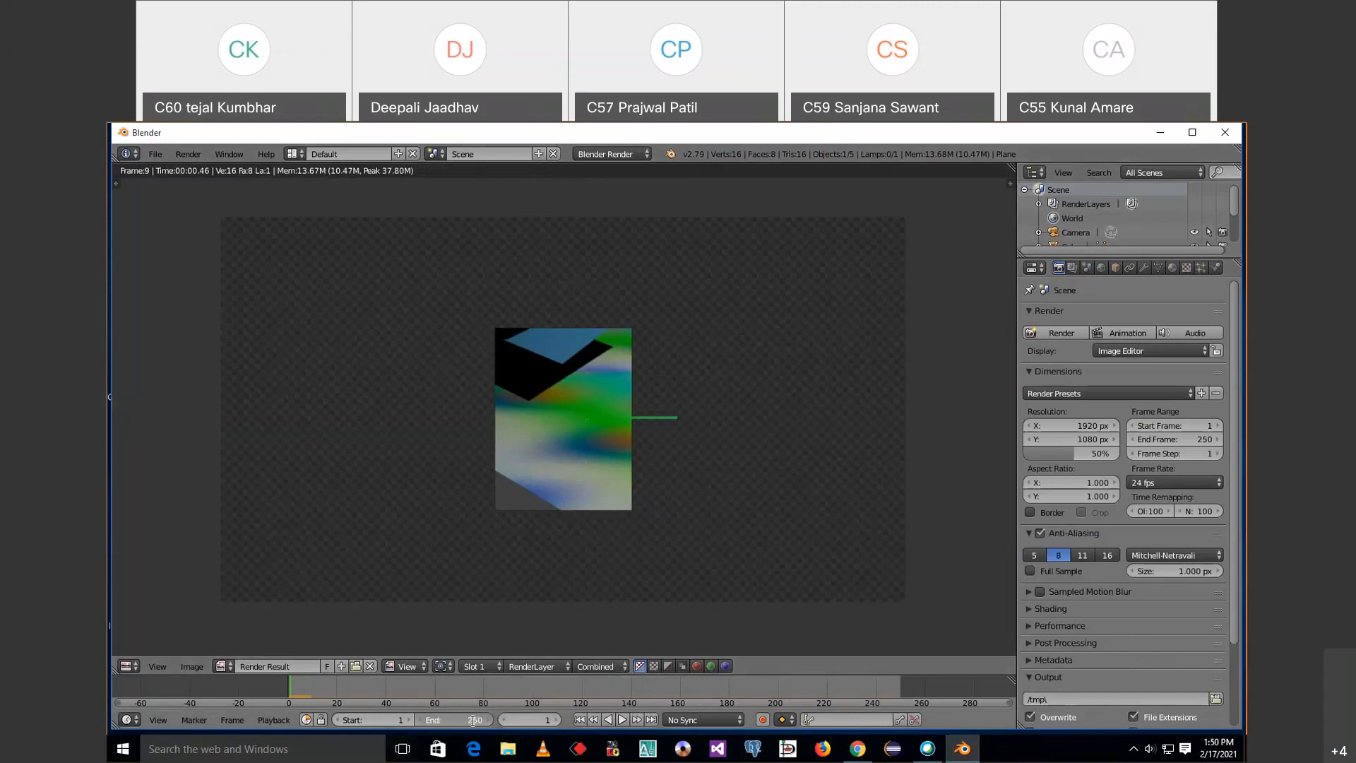
{"action": "type", "text": "100"}
{"action": "key", "text": "Return"}
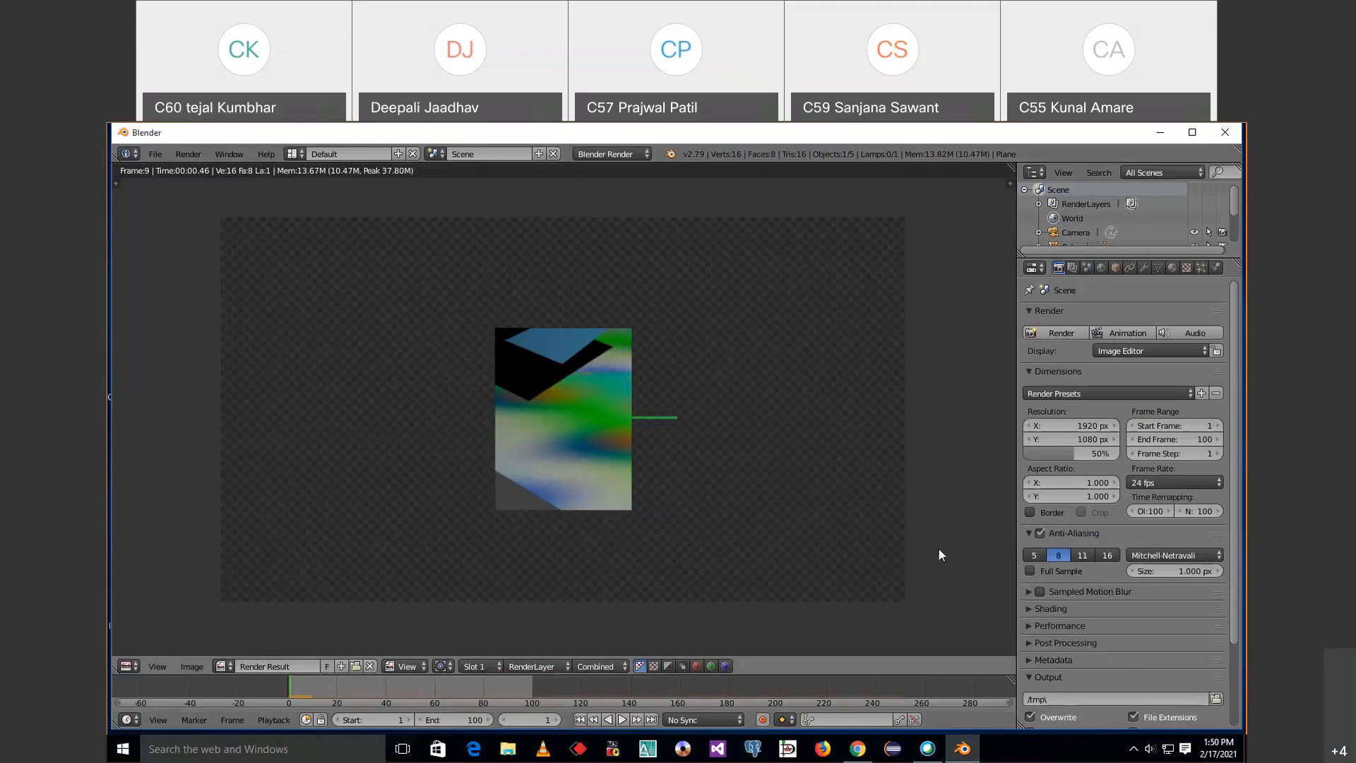
{"action": "left_click", "coordinate": [1111, 333]}
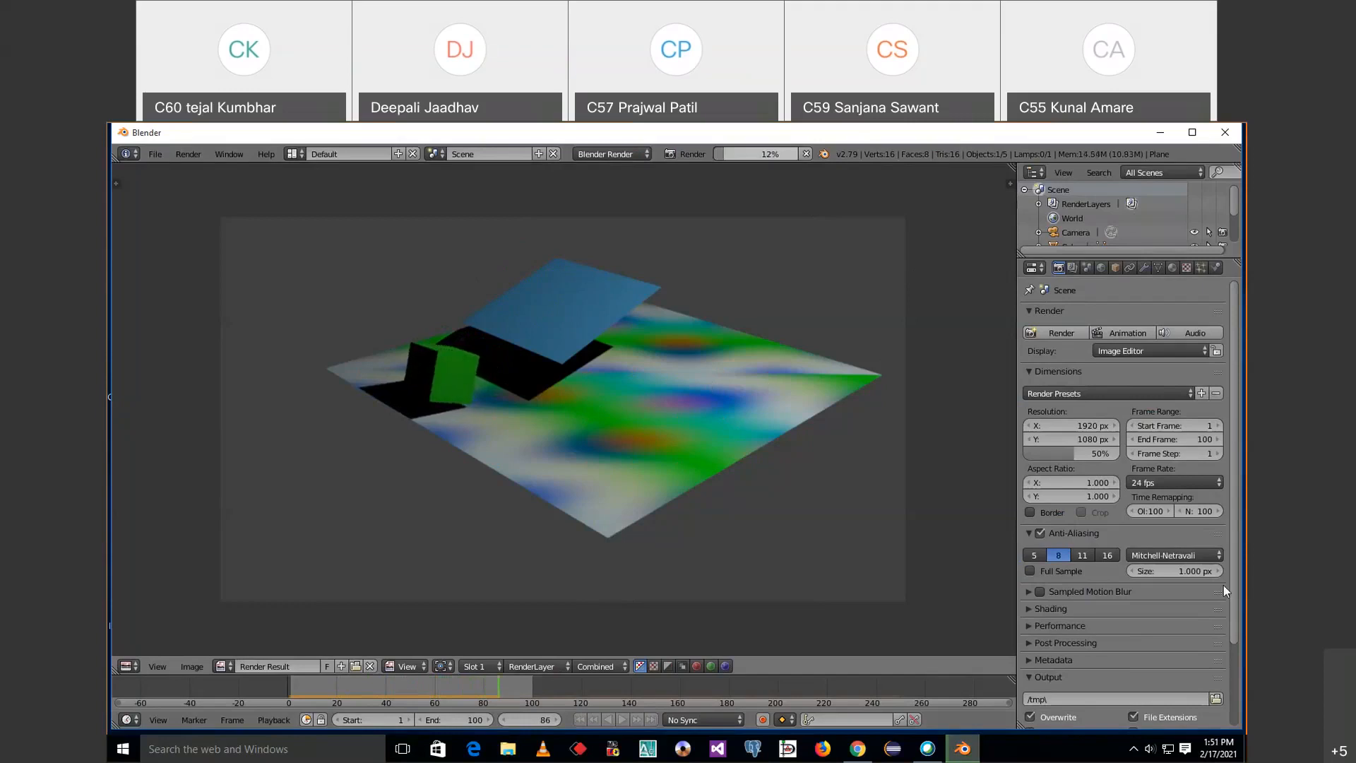
Set the render output format to AVI JPEG and the output location to the Documents folder.
{"action": "scroll", "coordinate": [1112, 596], "scroll_direction": "down", "scroll_amount": 4}
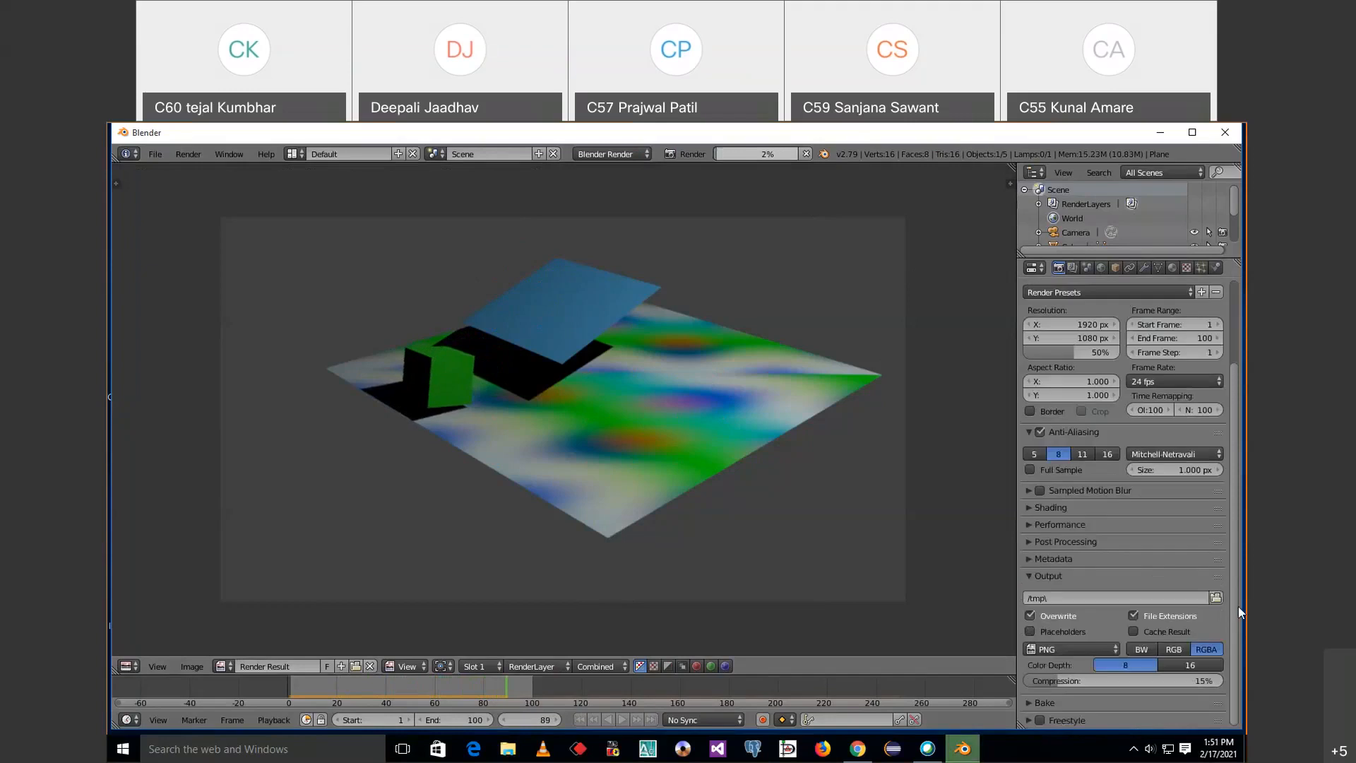
{"action": "left_click", "coordinate": [1079, 650]}
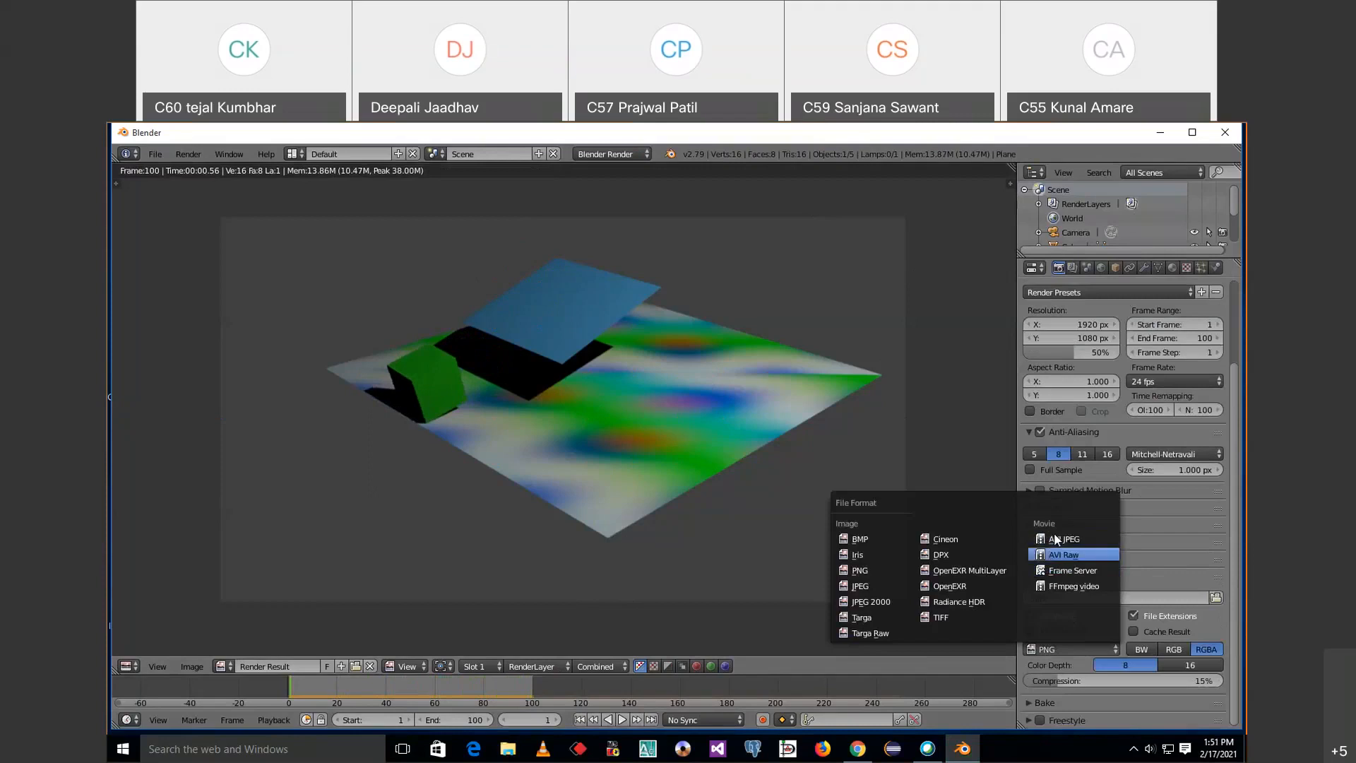
{"action": "left_click", "coordinate": [1056, 538]}
{"action": "left_click", "coordinate": [1166, 542]}
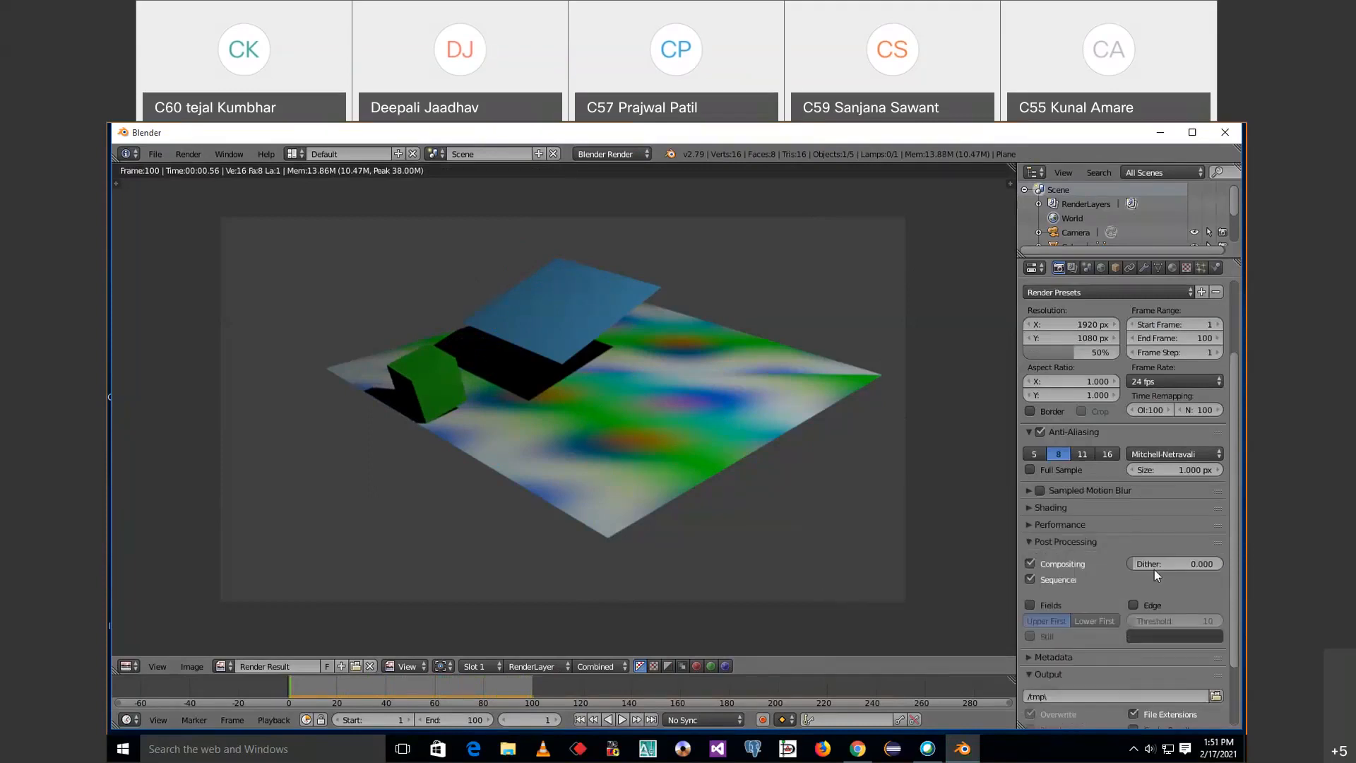
{"action": "left_click", "coordinate": [1214, 696]}
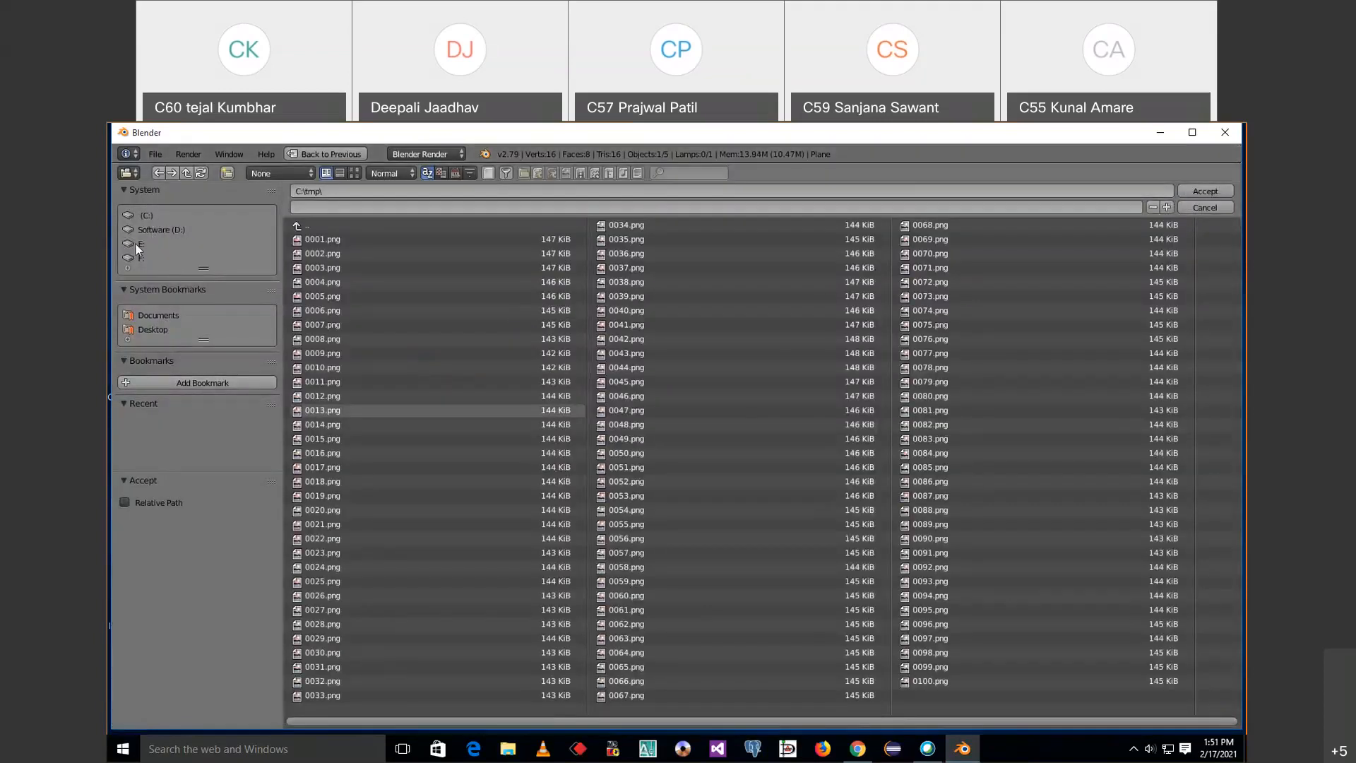
{"action": "left_click", "coordinate": [162, 316]}
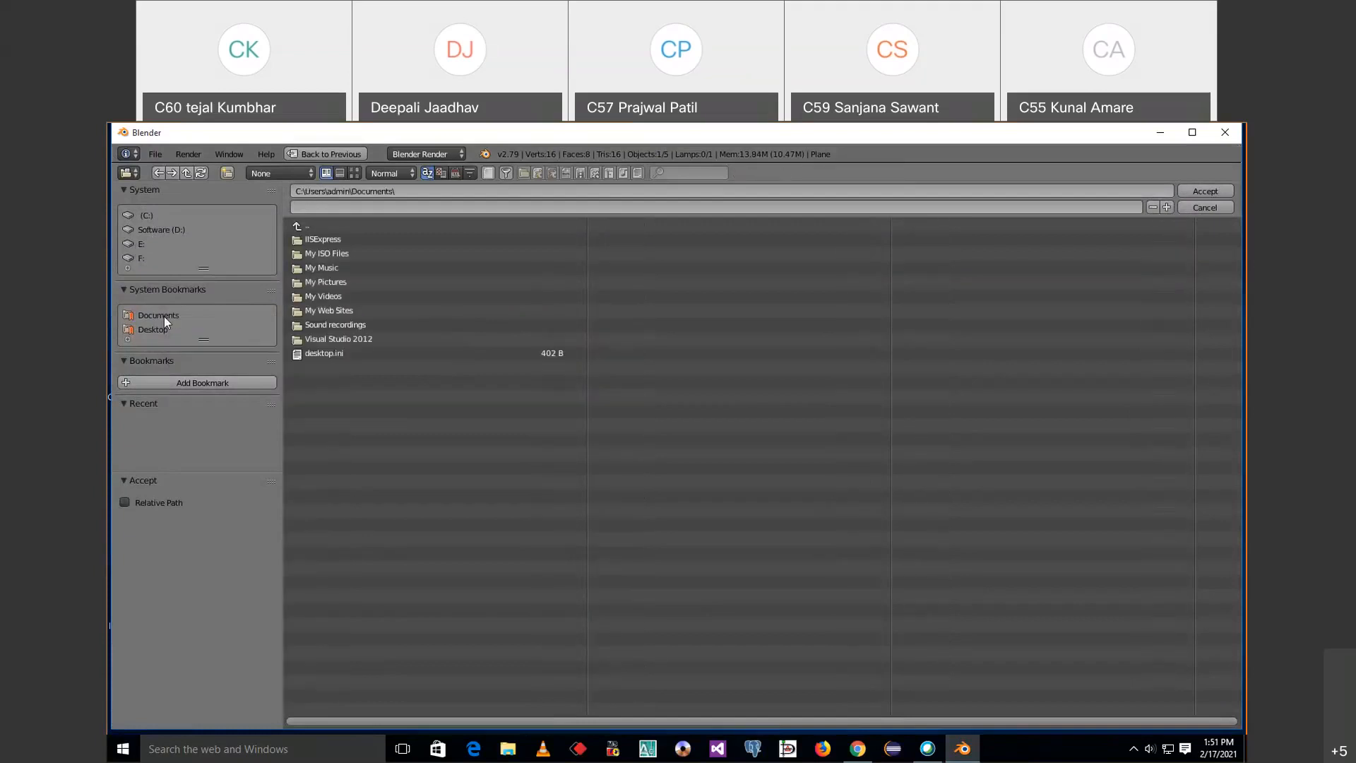
{"action": "left_click", "coordinate": [1205, 192]}
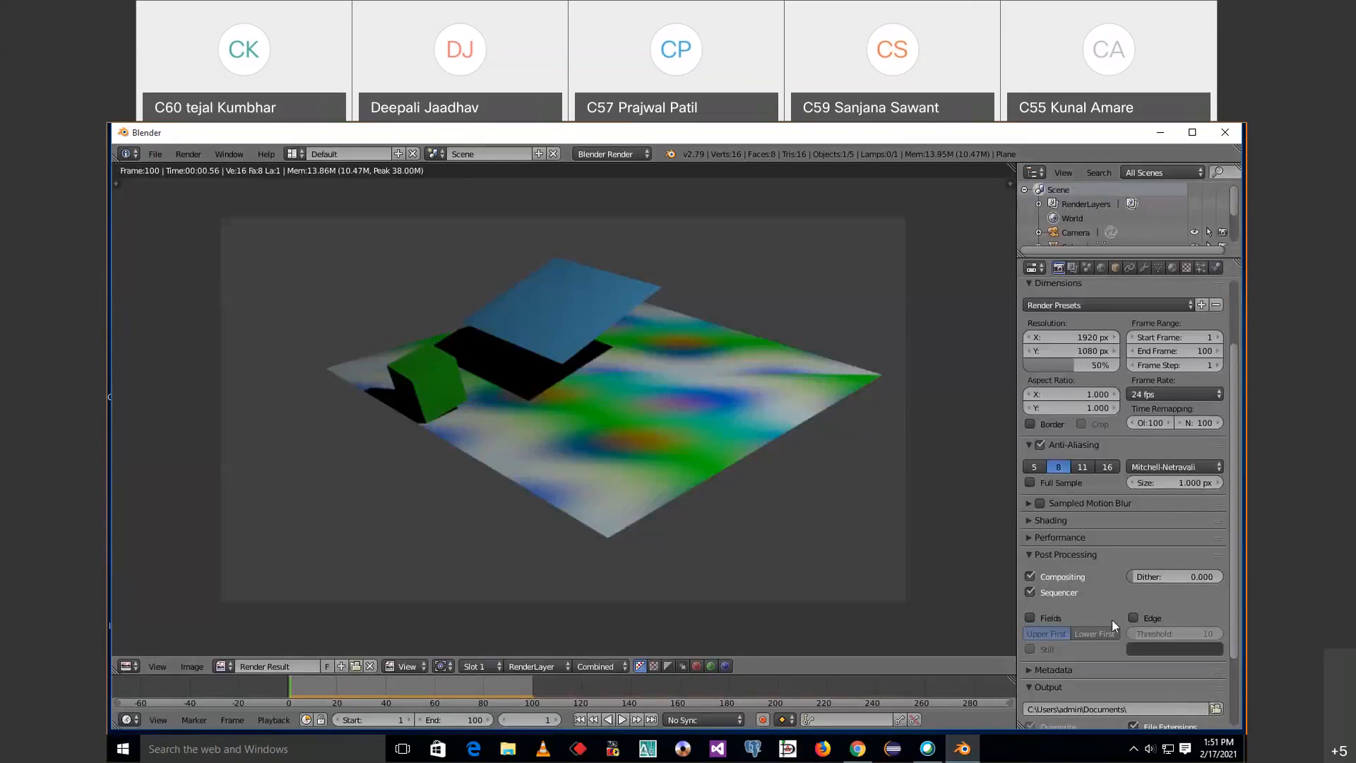
Extend the render output path to a new folder named s4_animation inside Documents.
{"action": "scroll", "coordinate": [1111, 620], "scroll_direction": "down", "scroll_amount": 3}
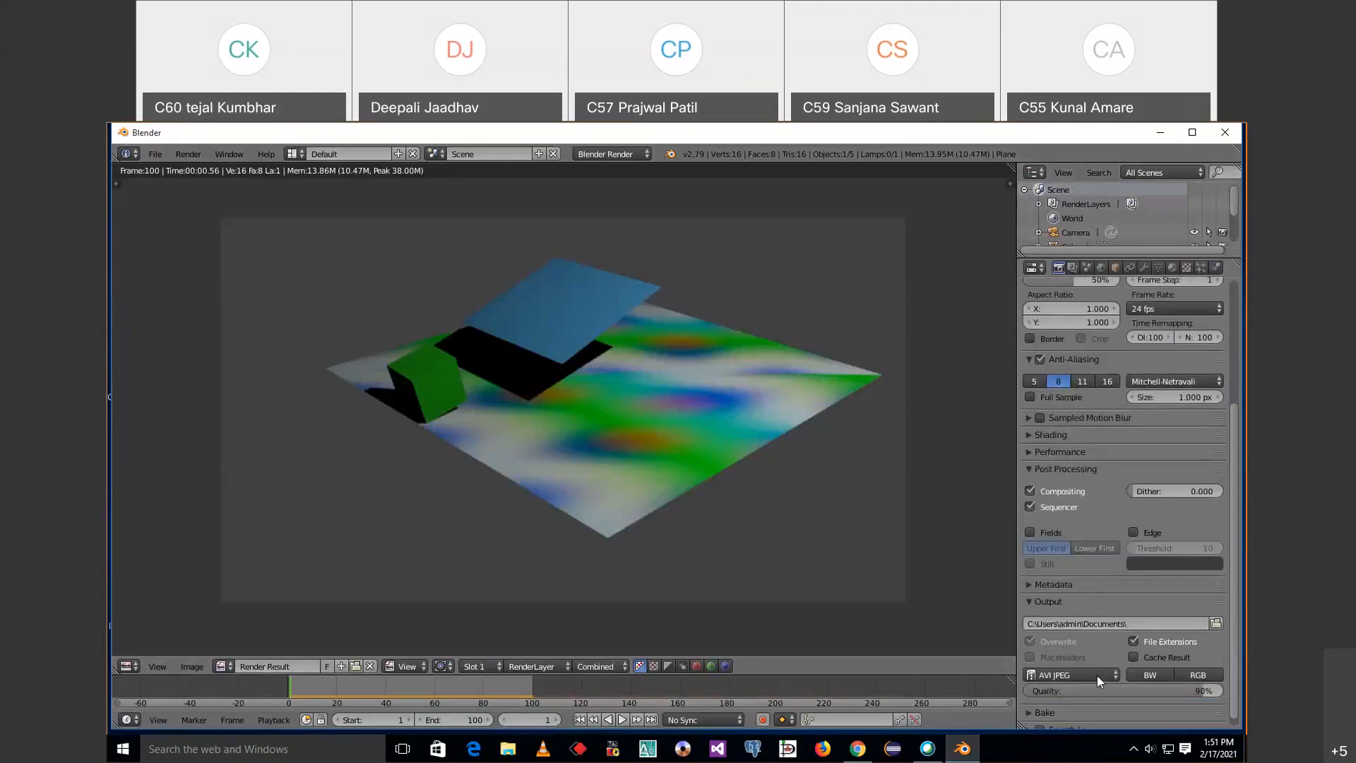
{"action": "left_click", "coordinate": [1215, 623]}
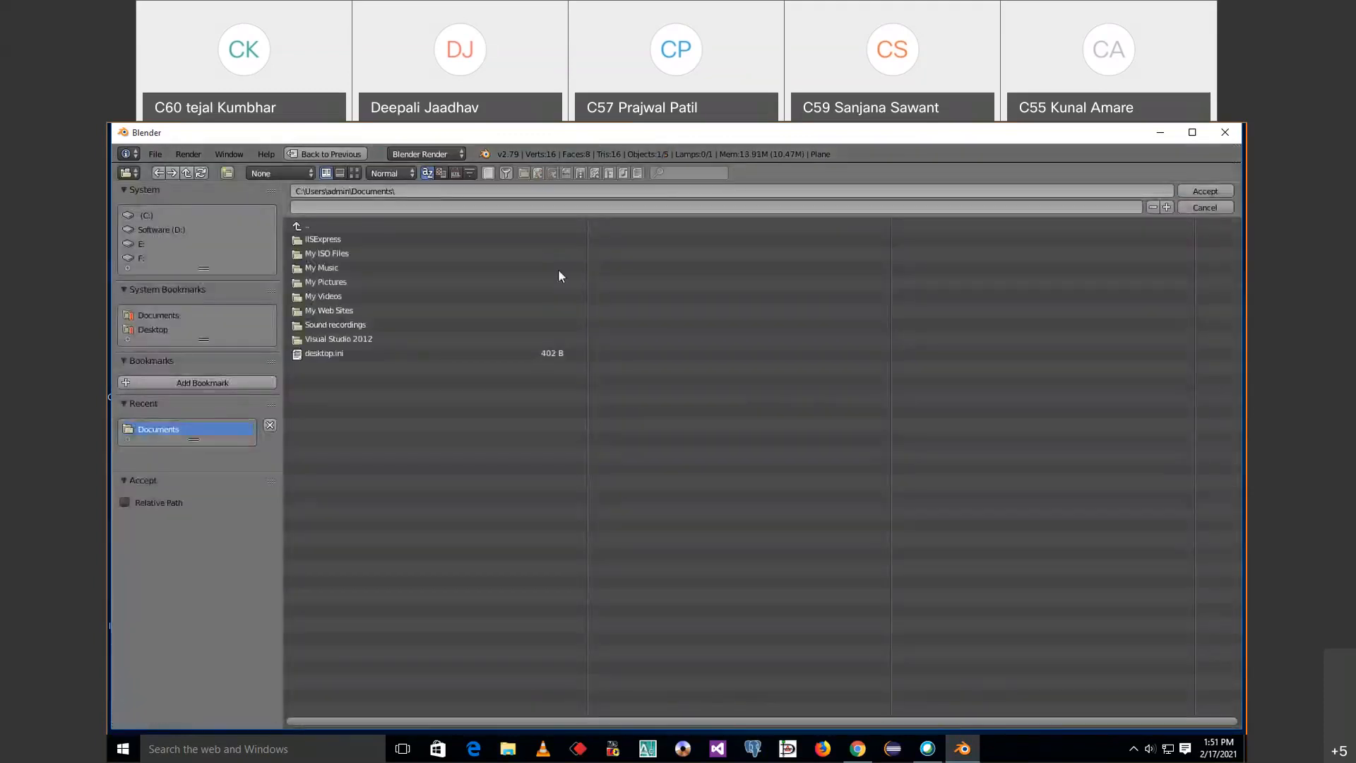
{"action": "left_click", "coordinate": [405, 188]}
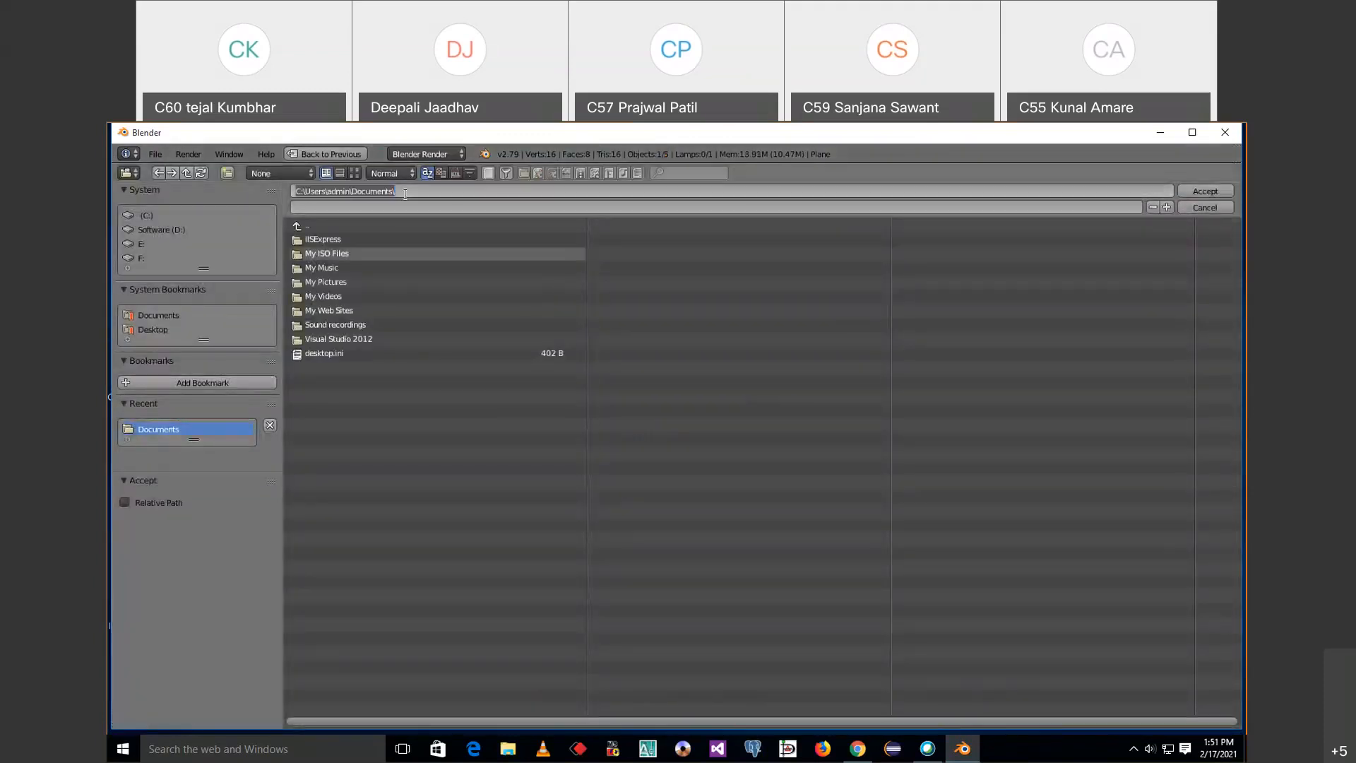
{"action": "left_click", "coordinate": [405, 194]}
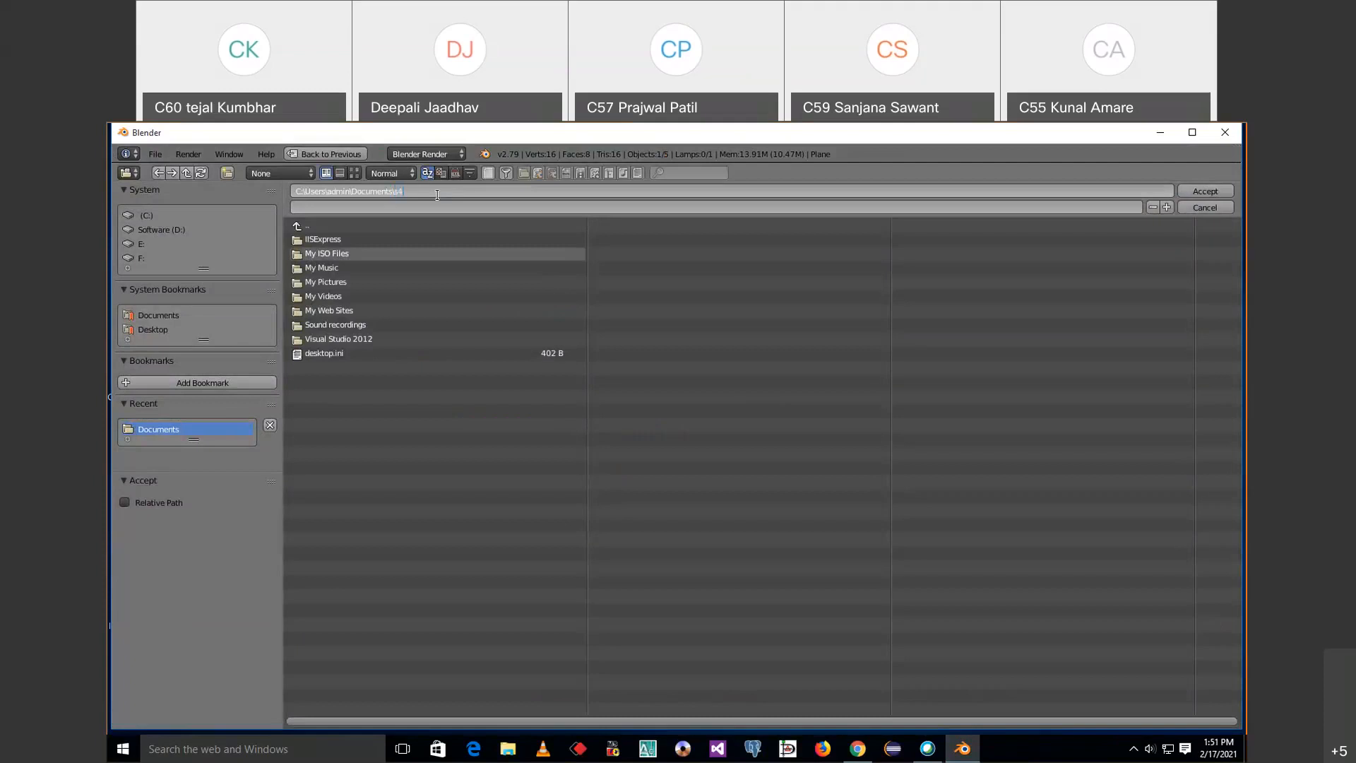
{"action": "type", "text": "s4_animat"}
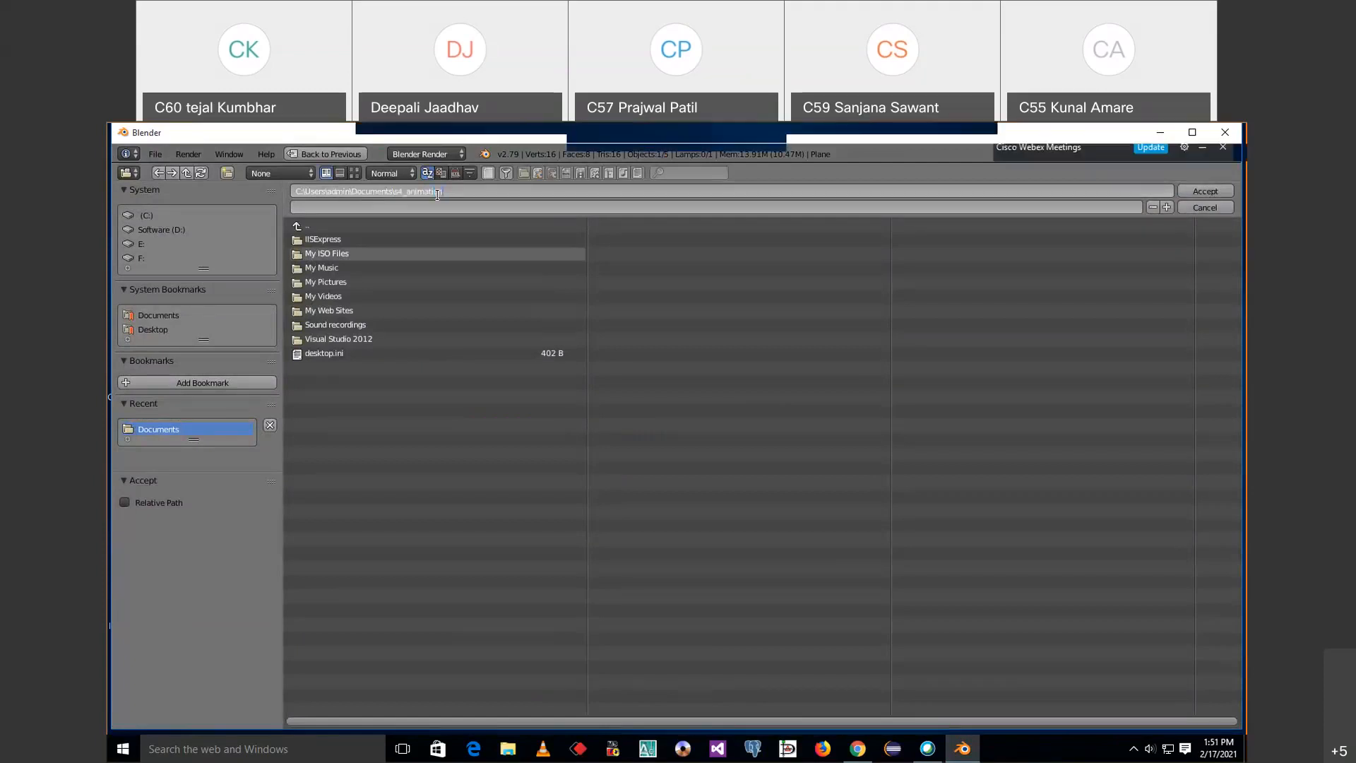
{"action": "type", "text": "ion"}
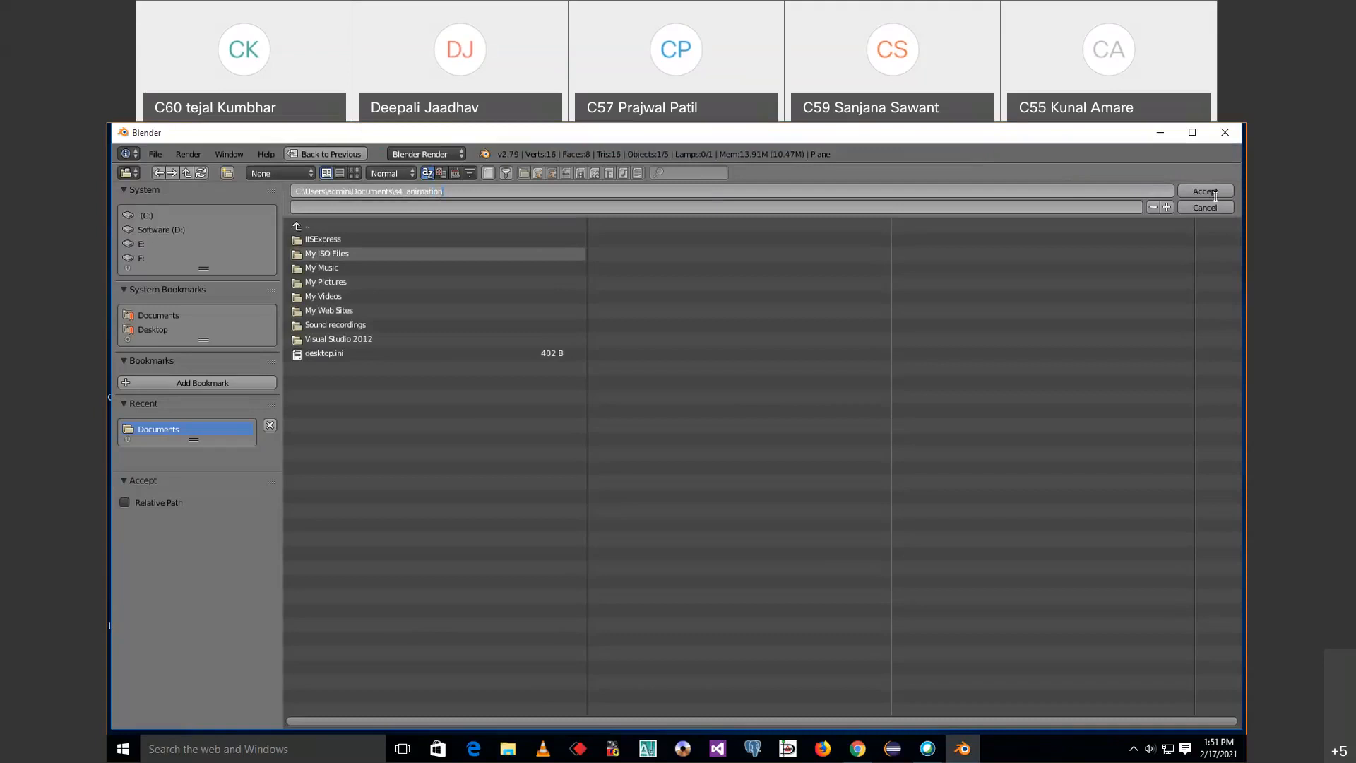
{"action": "left_click", "coordinate": [1205, 191]}
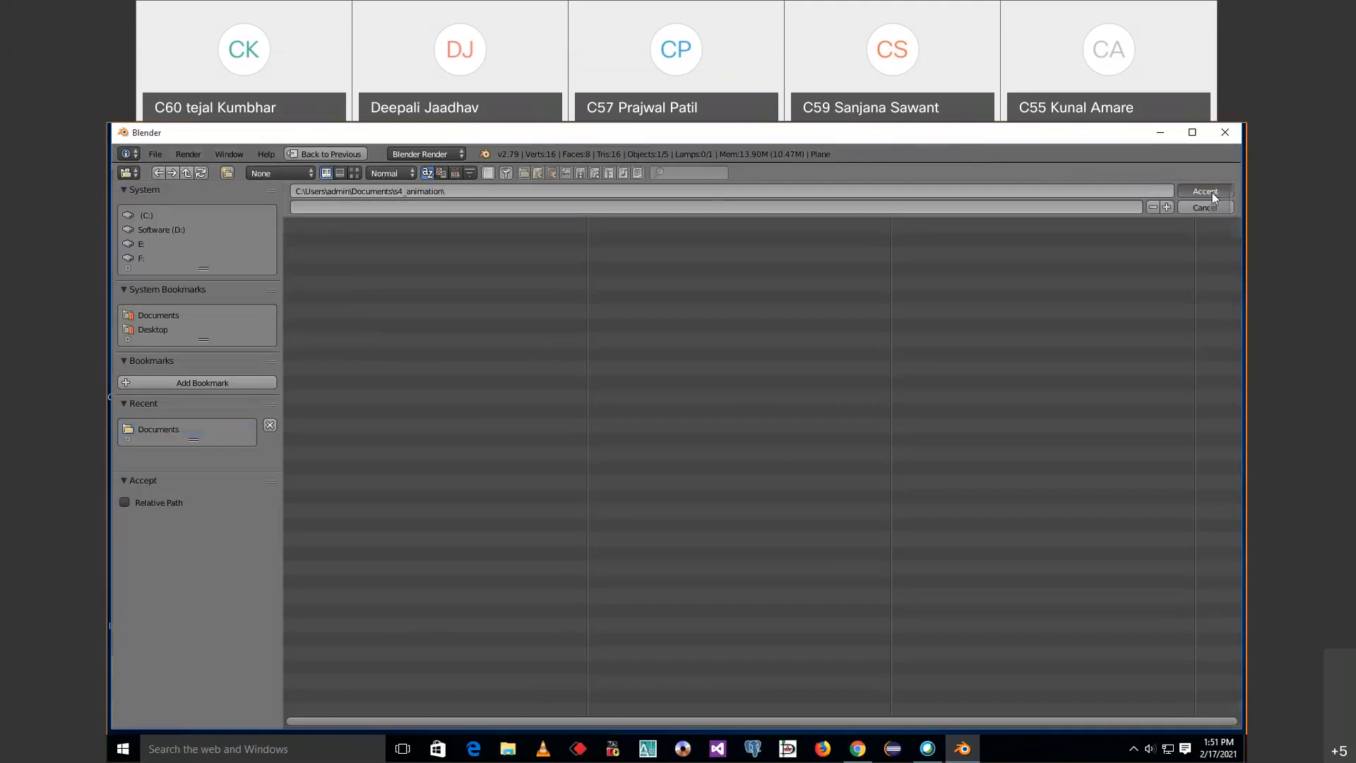
{"action": "left_click", "coordinate": [1204, 191]}
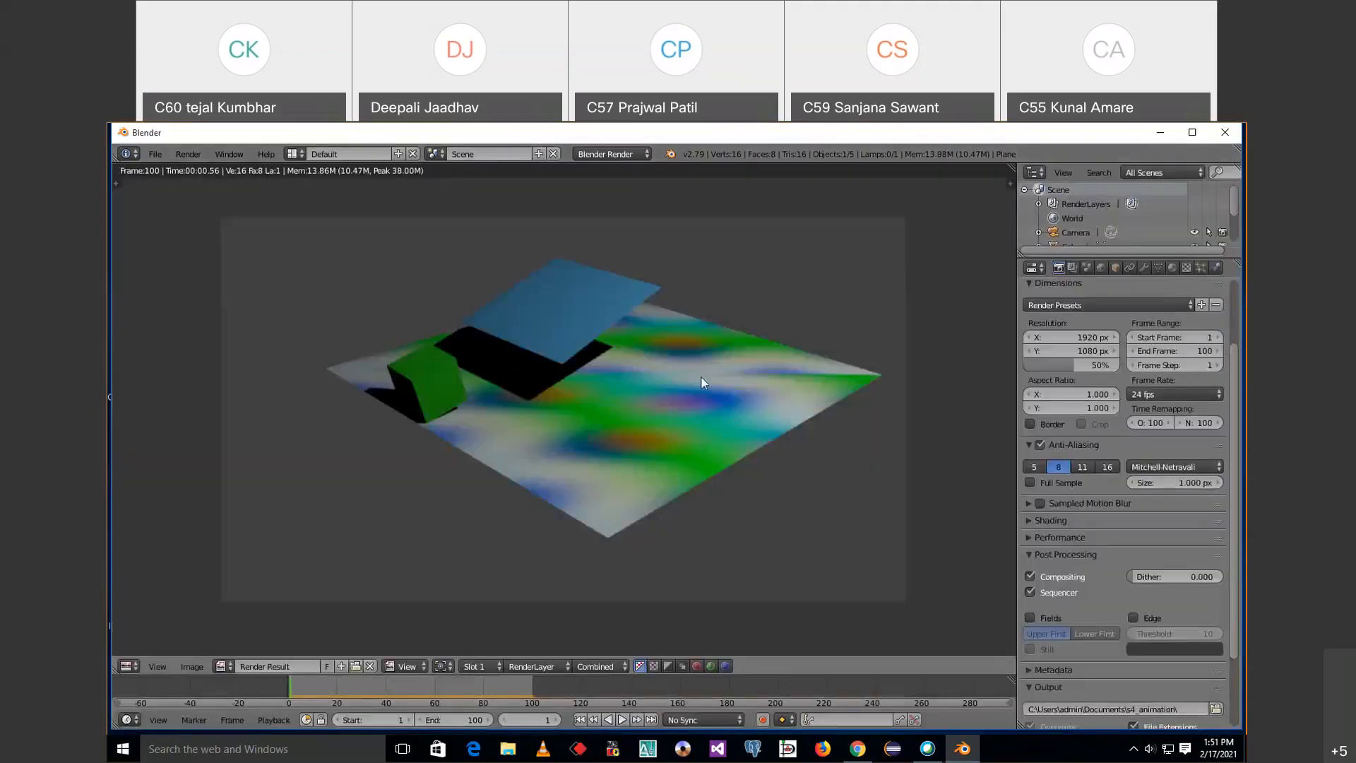
Review the render output path in the file browser and accept the s4_animation folder.
{"action": "left_click", "coordinate": [1195, 707]}
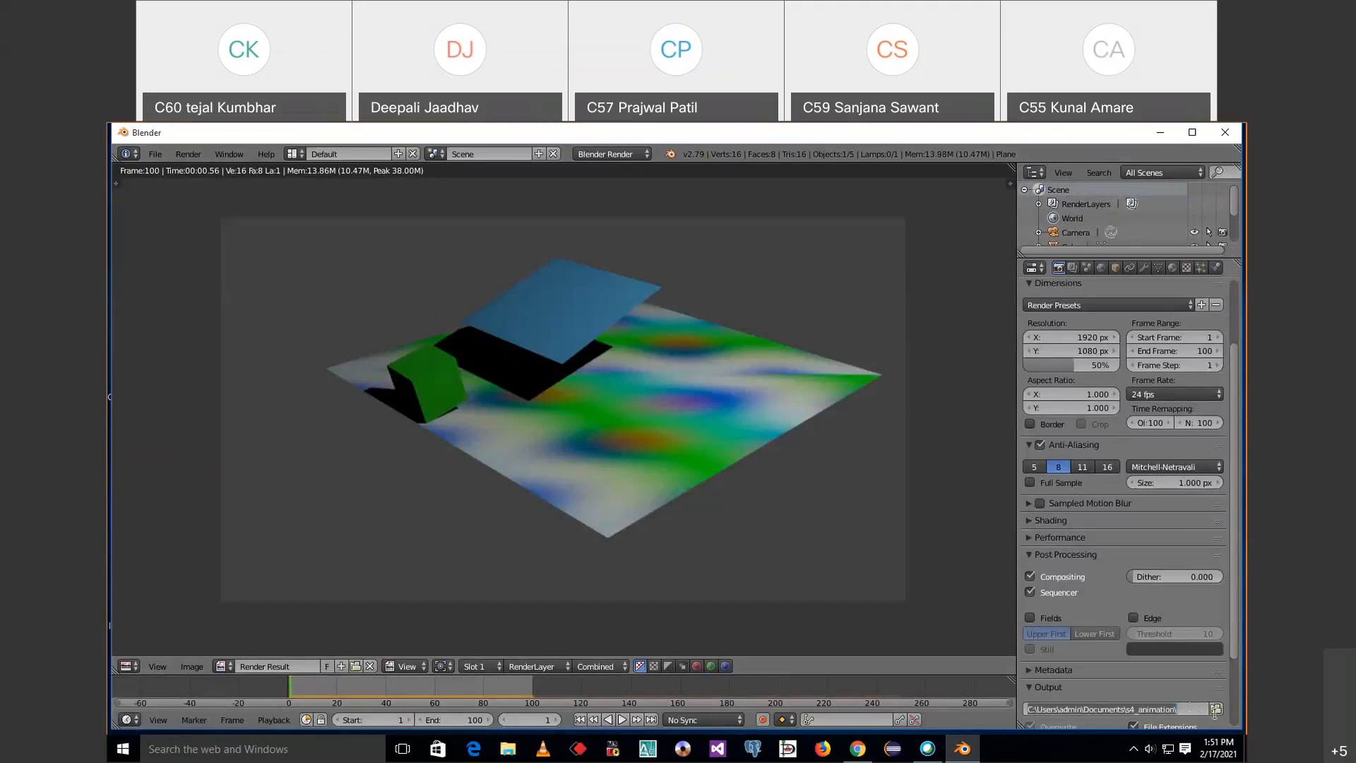
{"action": "left_click", "coordinate": [1221, 711]}
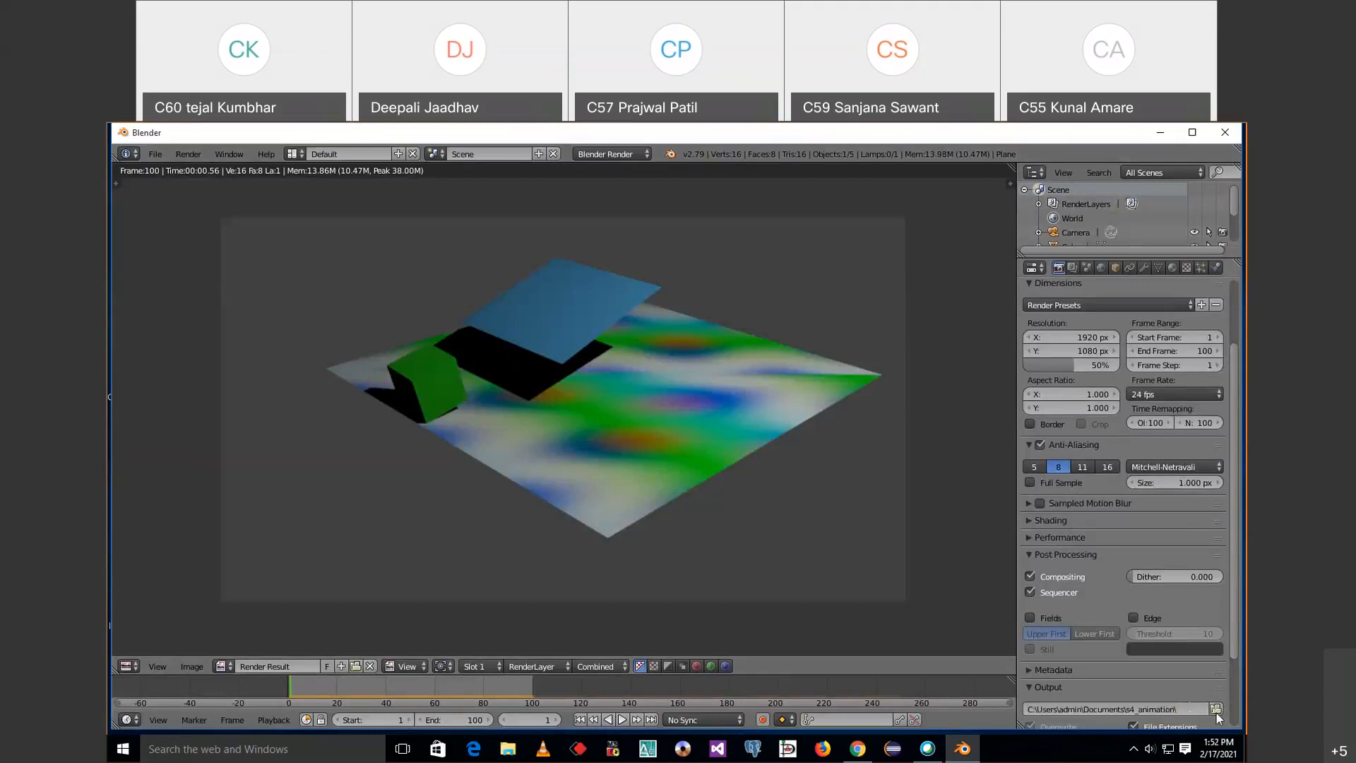
{"action": "left_click", "coordinate": [1216, 712]}
{"action": "left_click", "coordinate": [477, 190]}
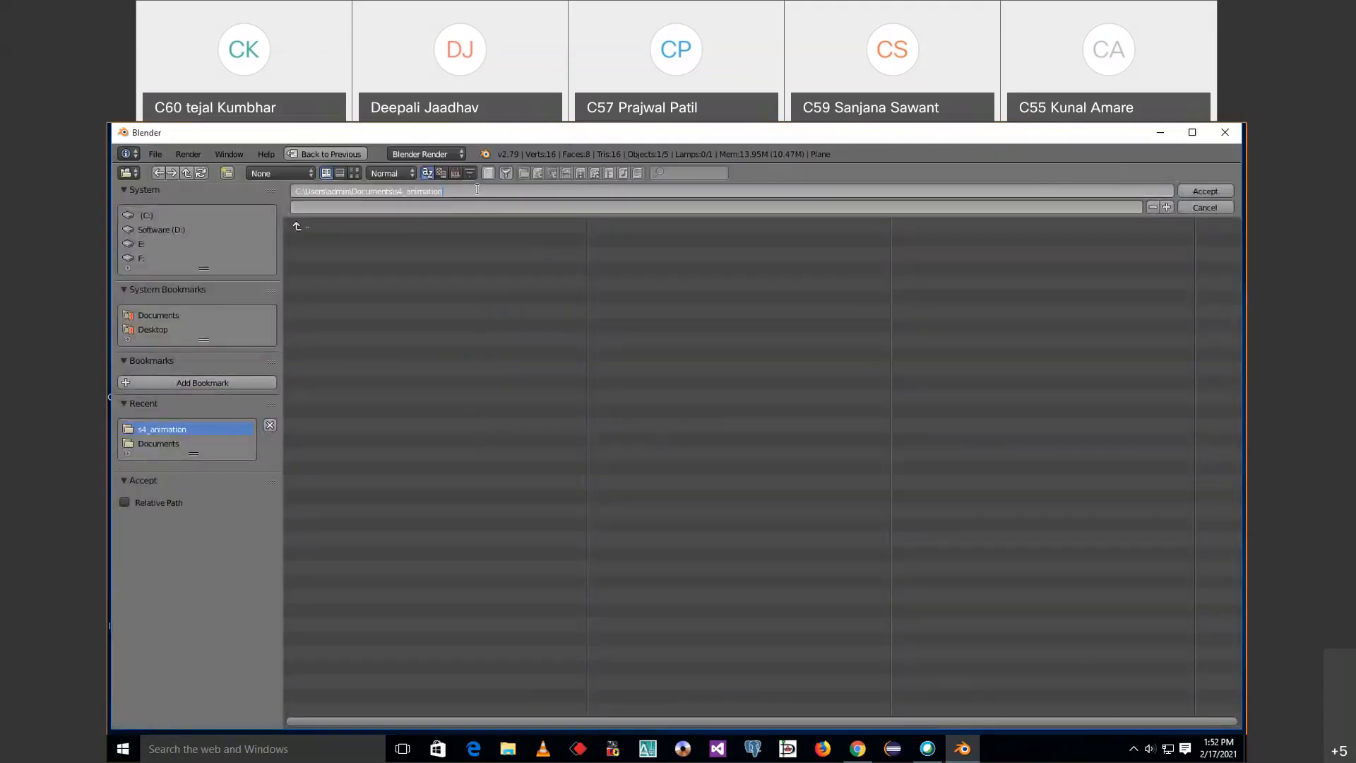
{"action": "left_click", "coordinate": [1215, 194]}
{"action": "left_click", "coordinate": [1215, 192]}
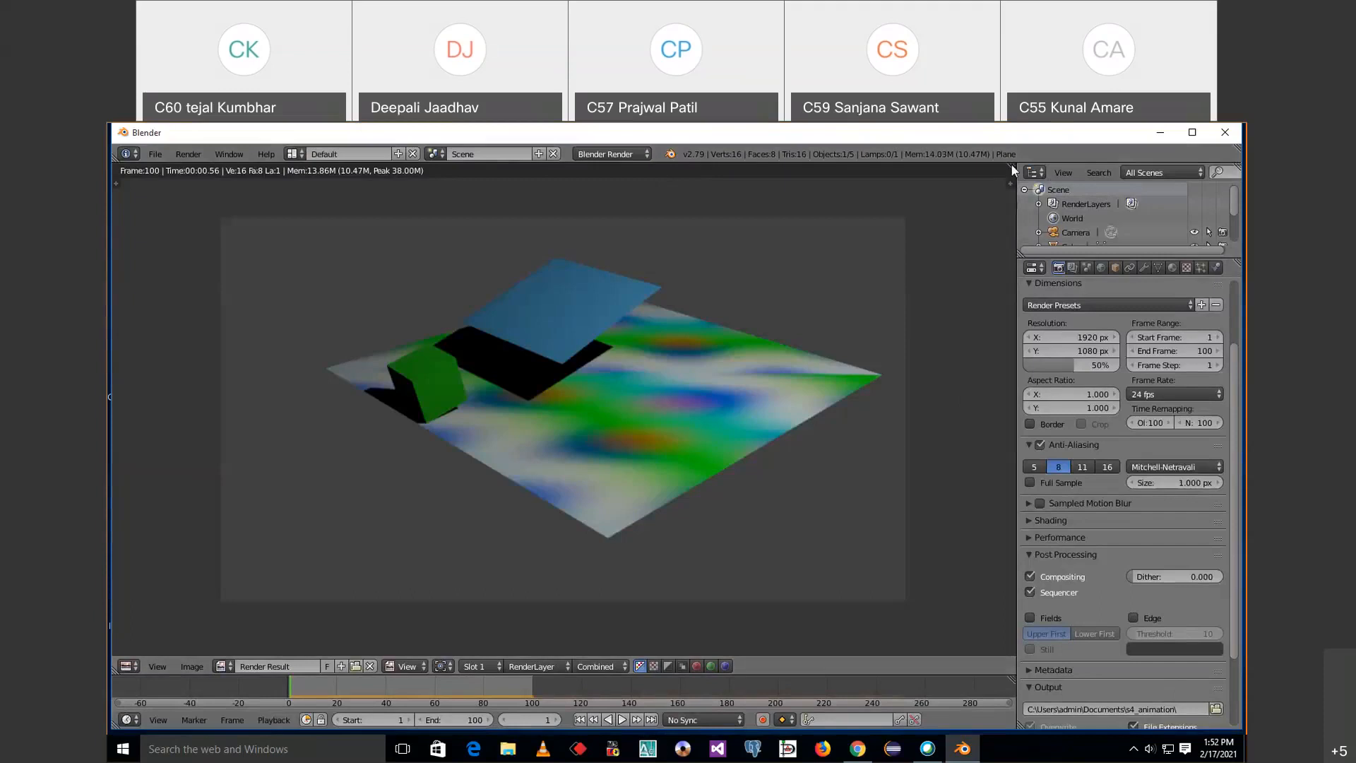
Minimize Blender and open the s4_animation folder under Documents in File Explorer to check for the rendered output.
{"action": "left_click", "coordinate": [1158, 134]}
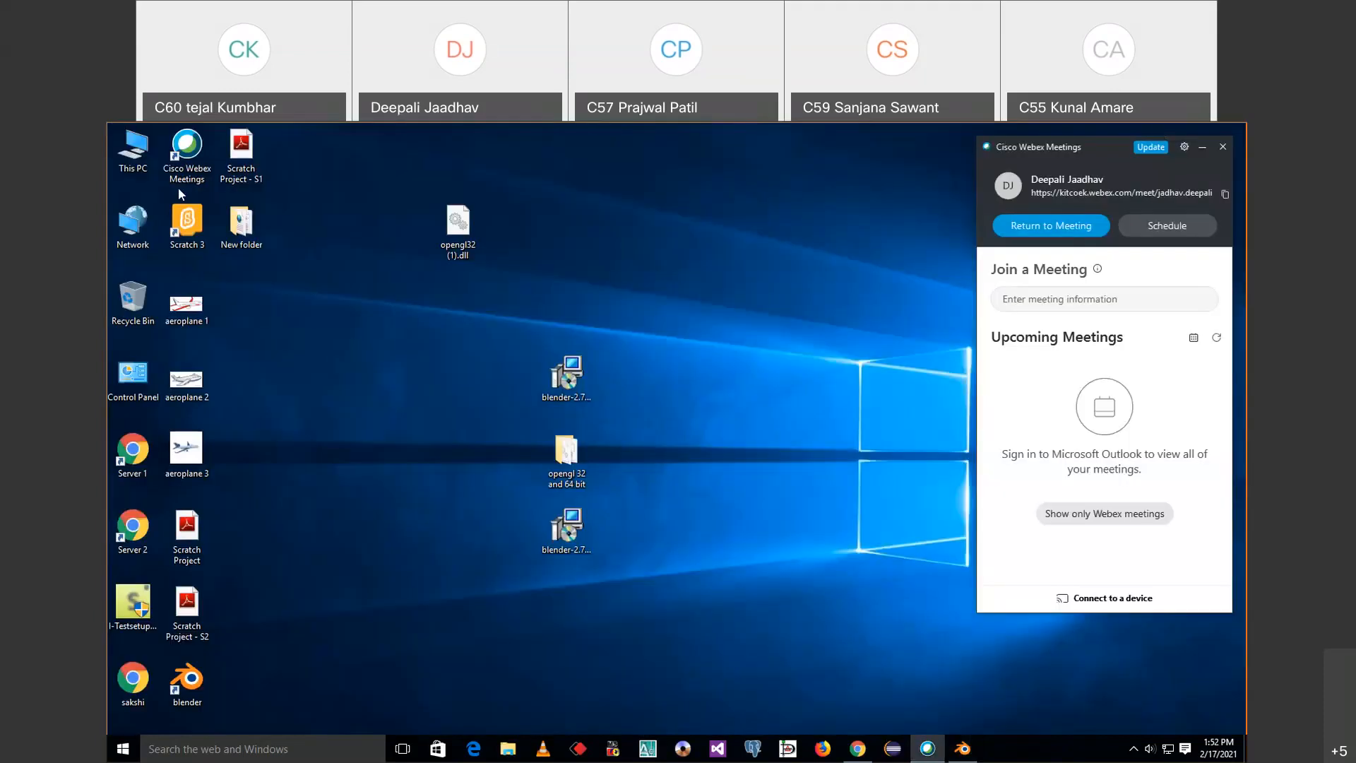
{"action": "double_click", "coordinate": [133, 151]}
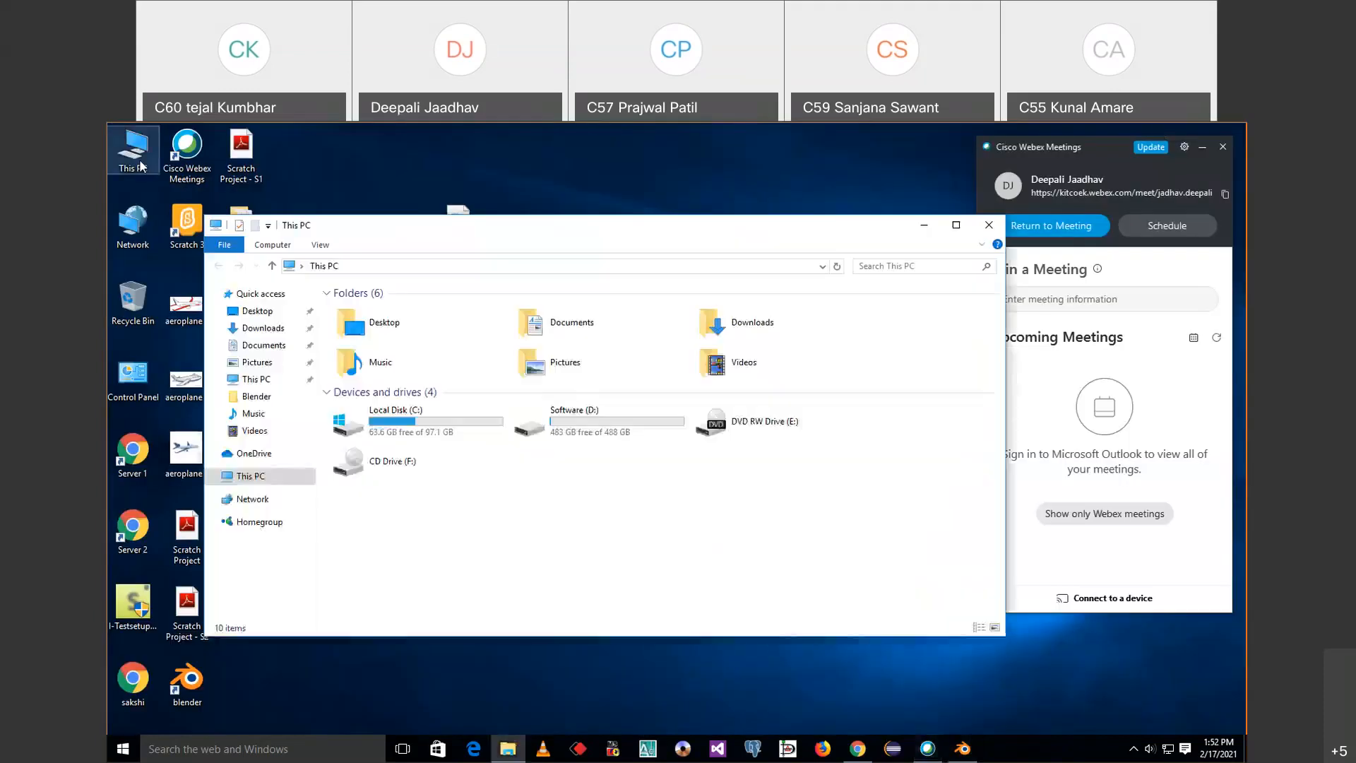
{"action": "left_click", "coordinate": [264, 346]}
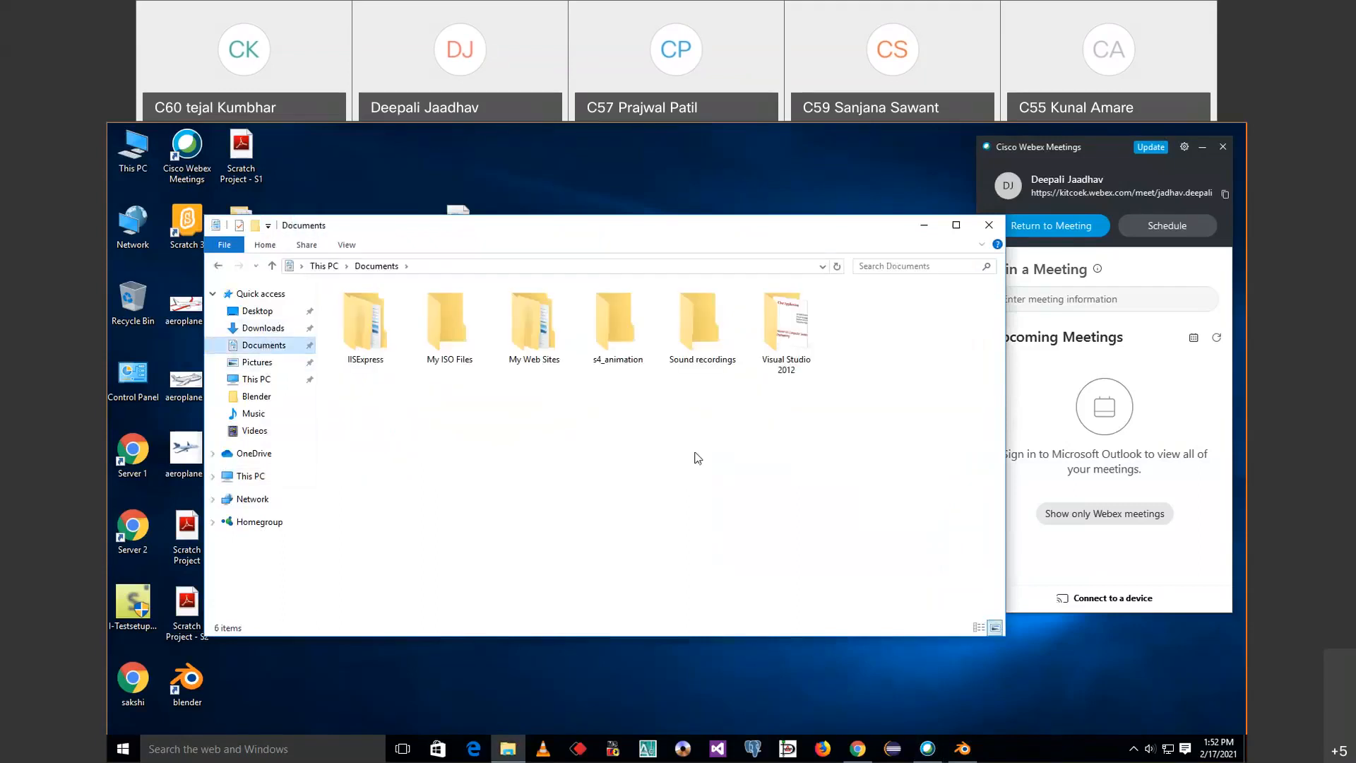
{"action": "double_click", "coordinate": [614, 323]}
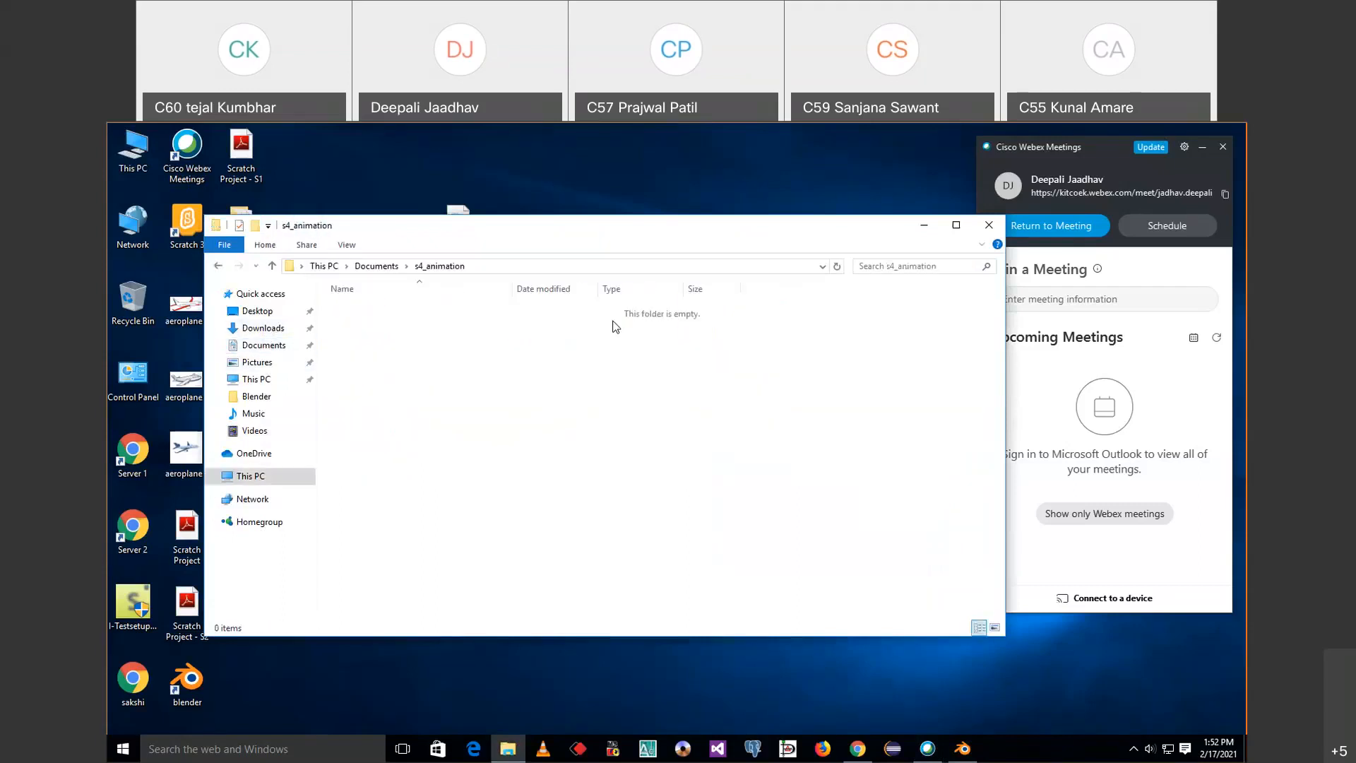
Switch back to Blender, check the AVI JPEG output settings, and reaccept s4_animation as the output folder.
{"action": "left_click", "coordinate": [957, 756]}
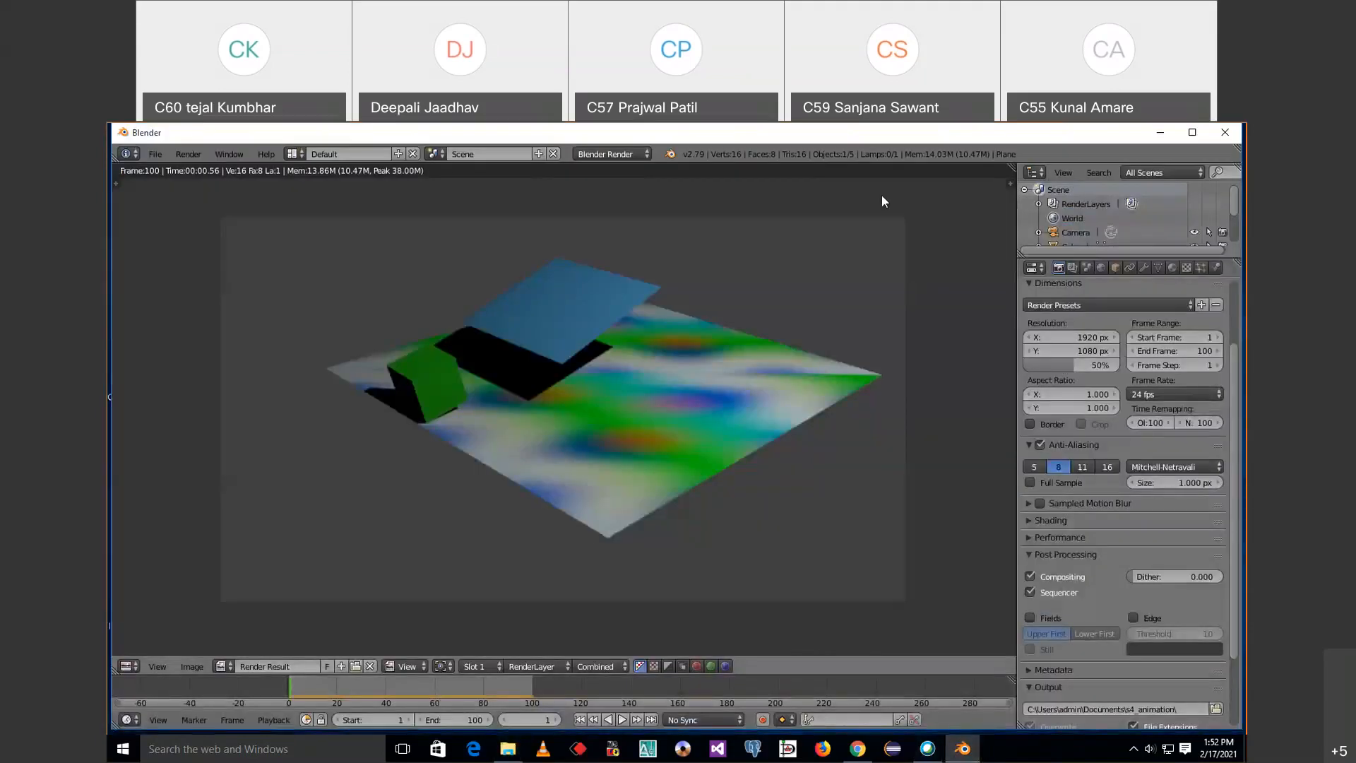
{"action": "scroll", "coordinate": [1108, 613], "scroll_direction": "down", "scroll_amount": 3}
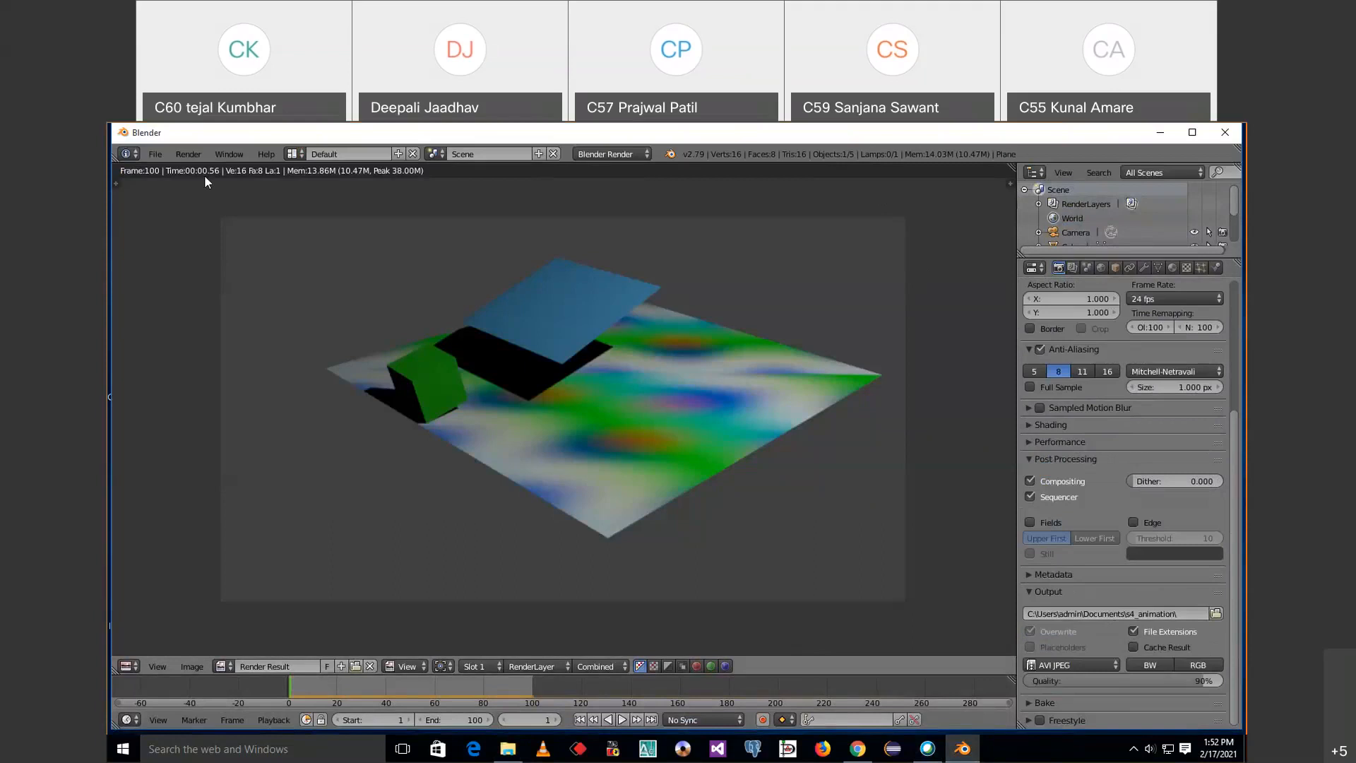
{"action": "left_click", "coordinate": [191, 666]}
{"action": "left_click", "coordinate": [1181, 612]}
{"action": "left_click", "coordinate": [1216, 613]}
{"action": "left_click", "coordinate": [1215, 614]}
{"action": "left_click", "coordinate": [454, 191]}
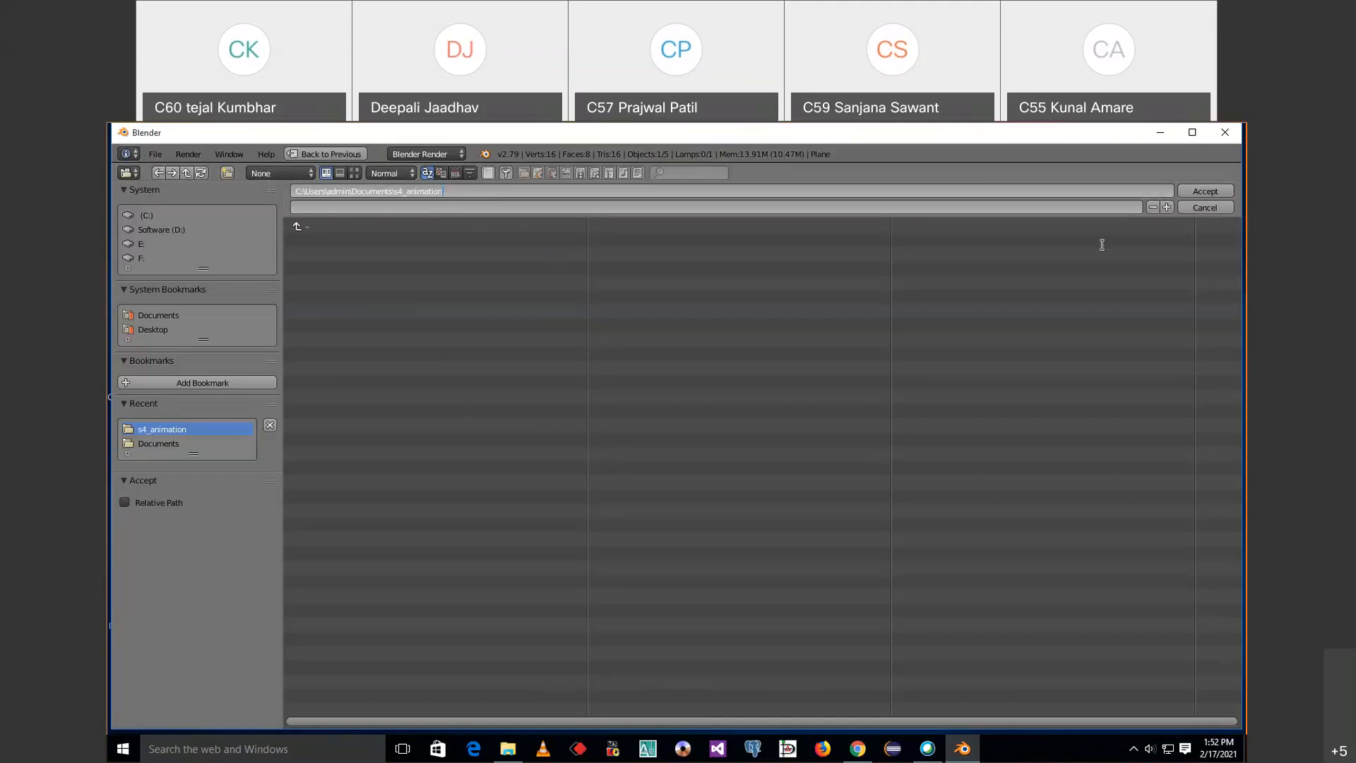
{"action": "left_click", "coordinate": [629, 460]}
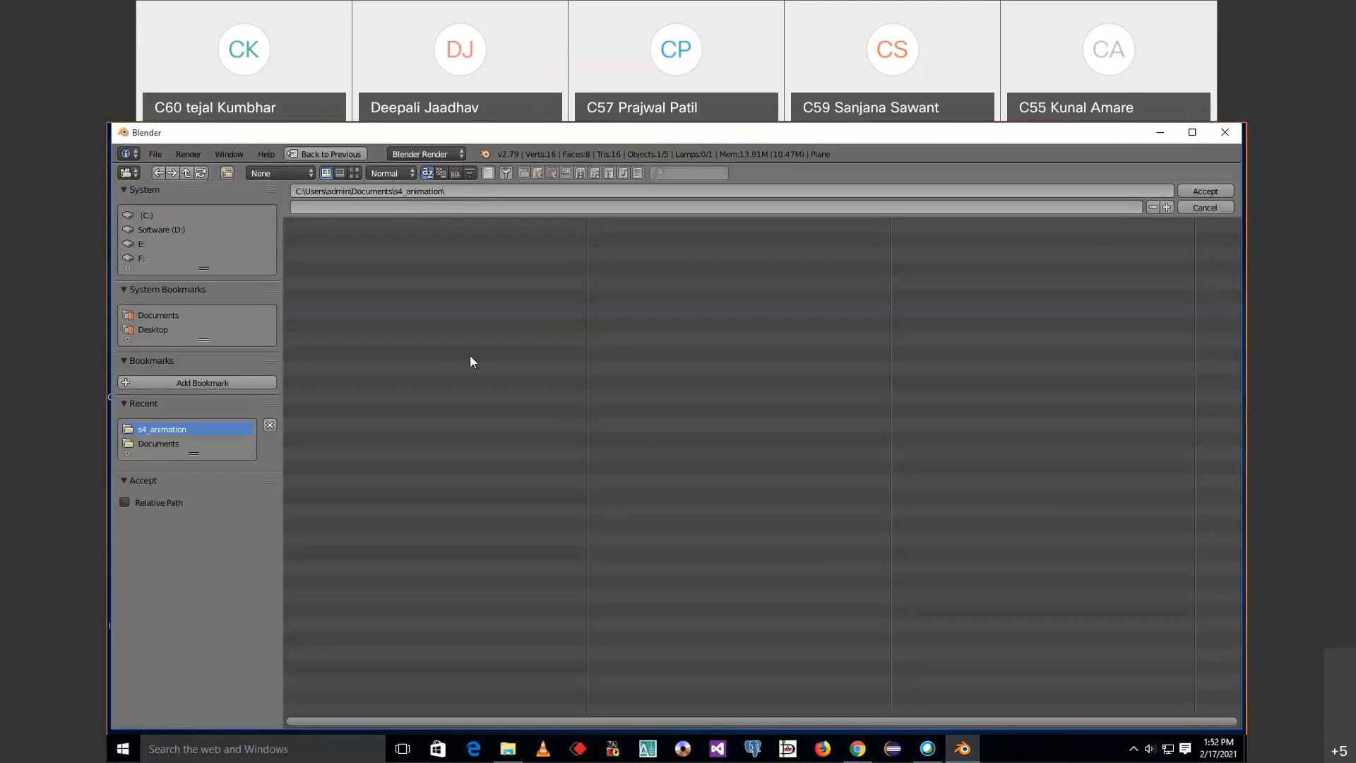
{"action": "left_click", "coordinate": [471, 188]}
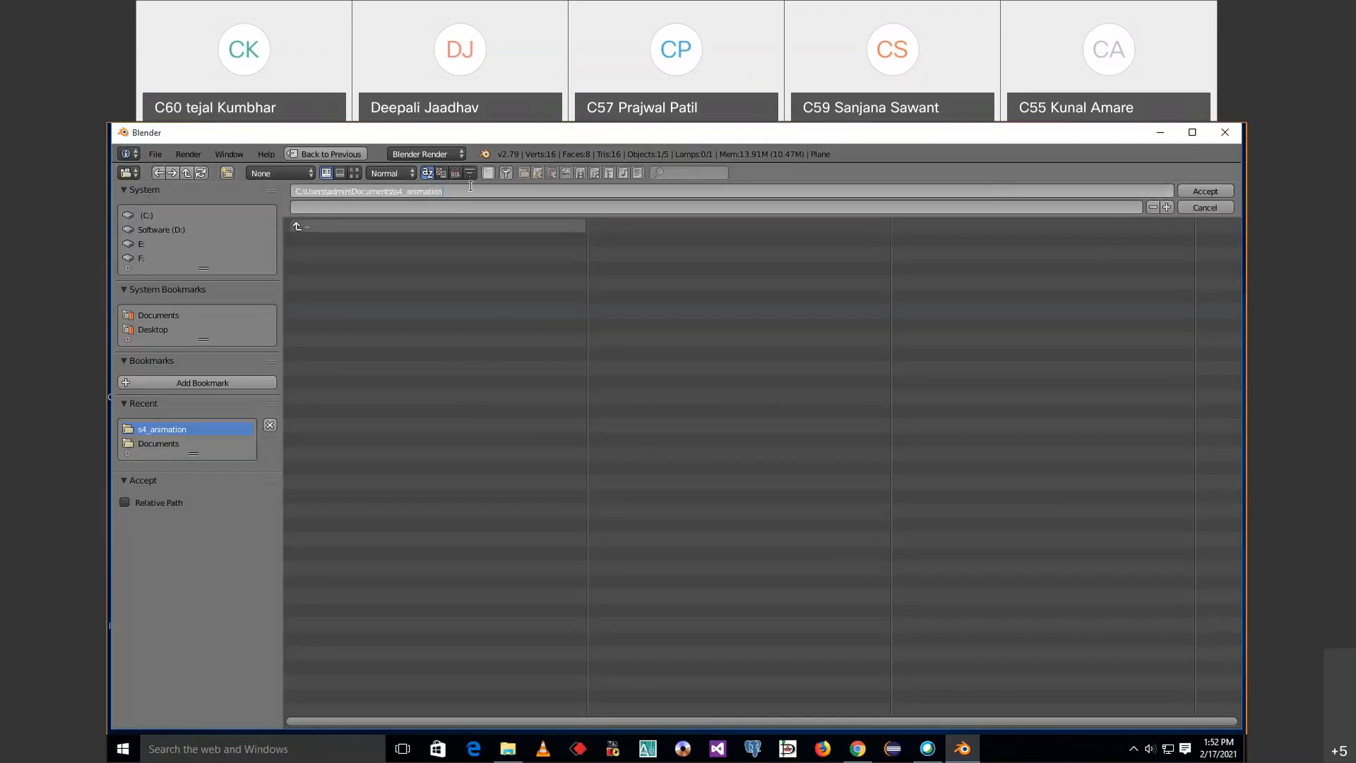
{"action": "left_click", "coordinate": [1203, 197]}
{"action": "left_click", "coordinate": [1204, 198]}
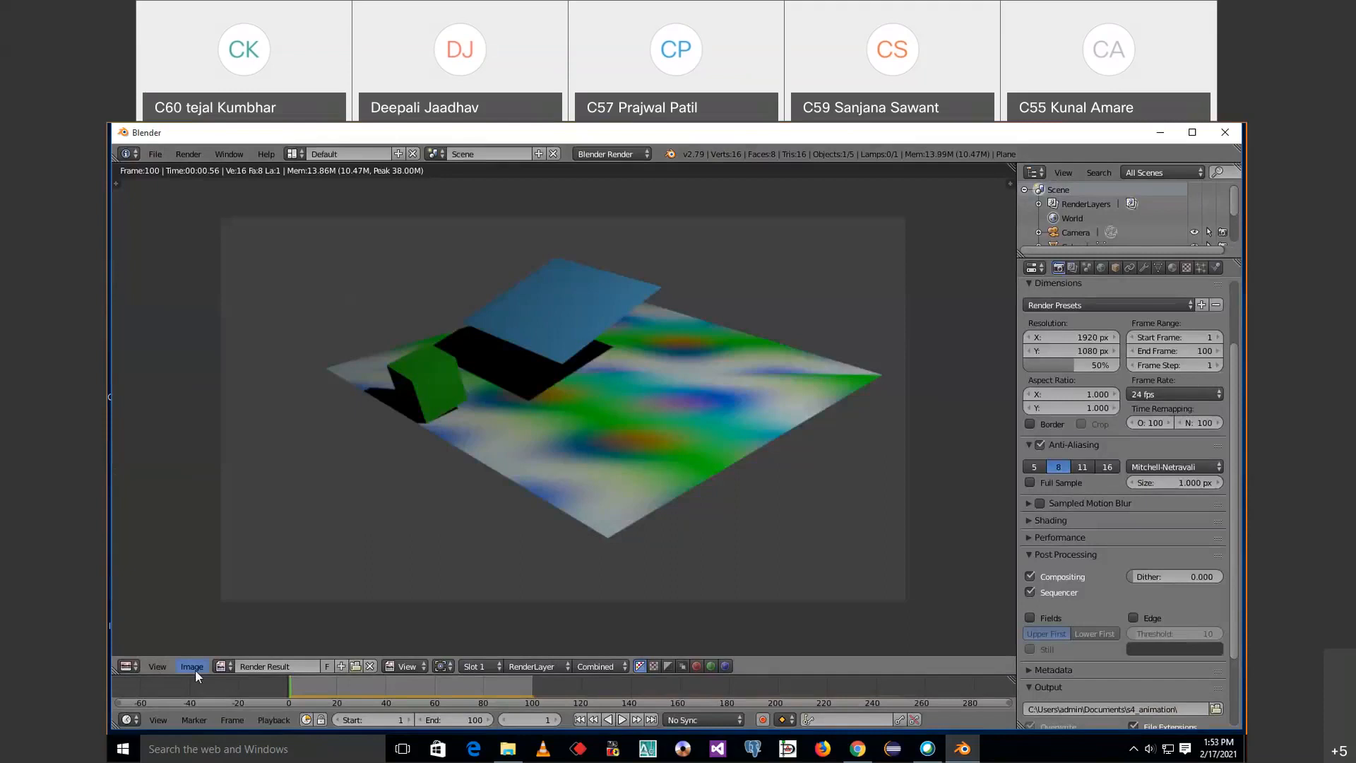
Start saving a copy of the rendered image and open its file format choices.
{"action": "left_click", "coordinate": [191, 667]}
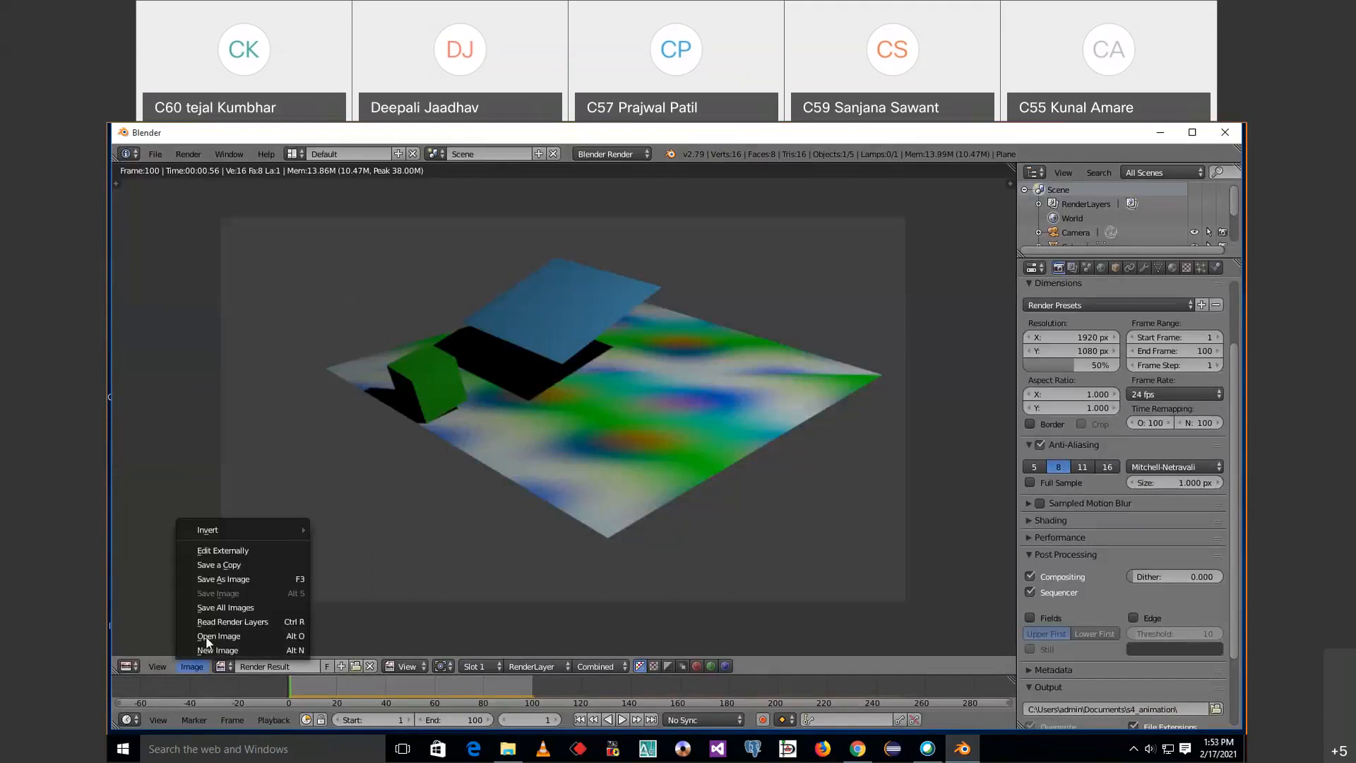
{"action": "left_click", "coordinate": [215, 566]}
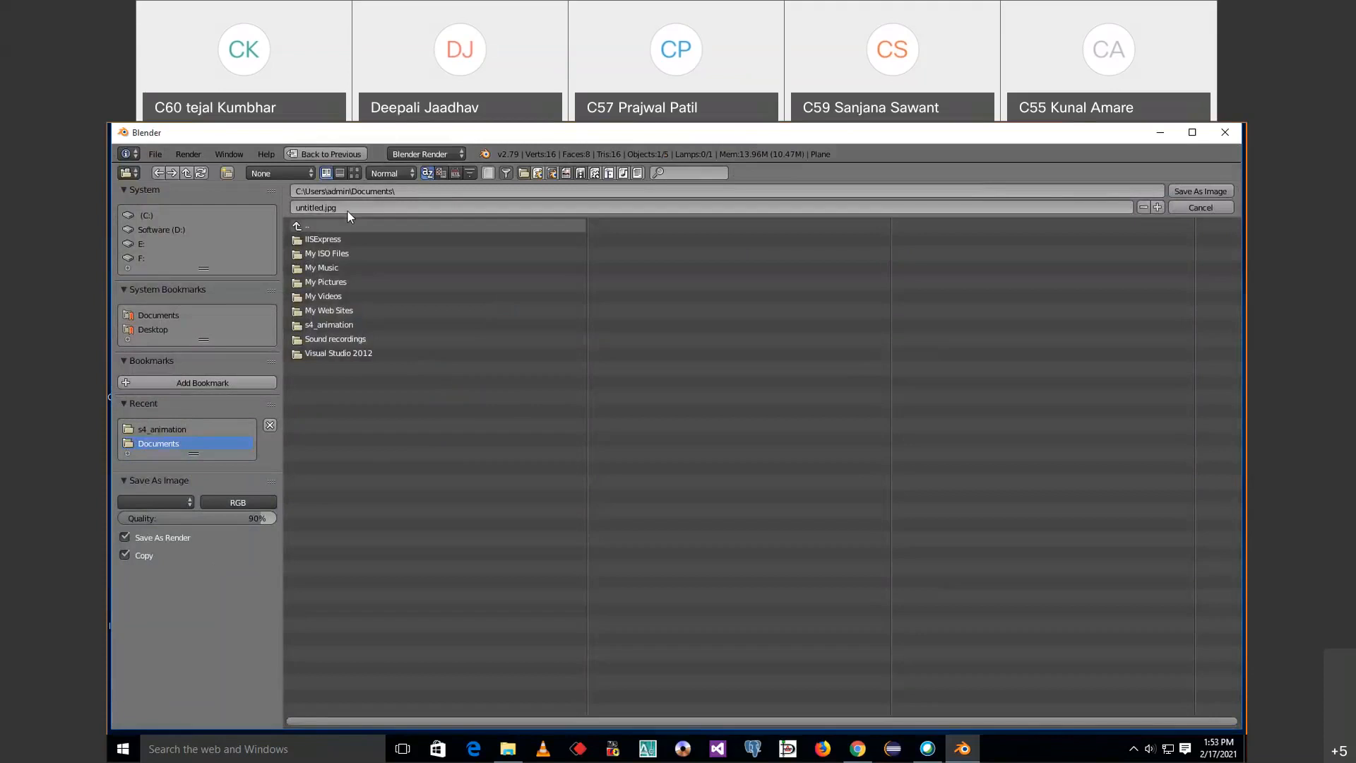
{"action": "left_click", "coordinate": [128, 501]}
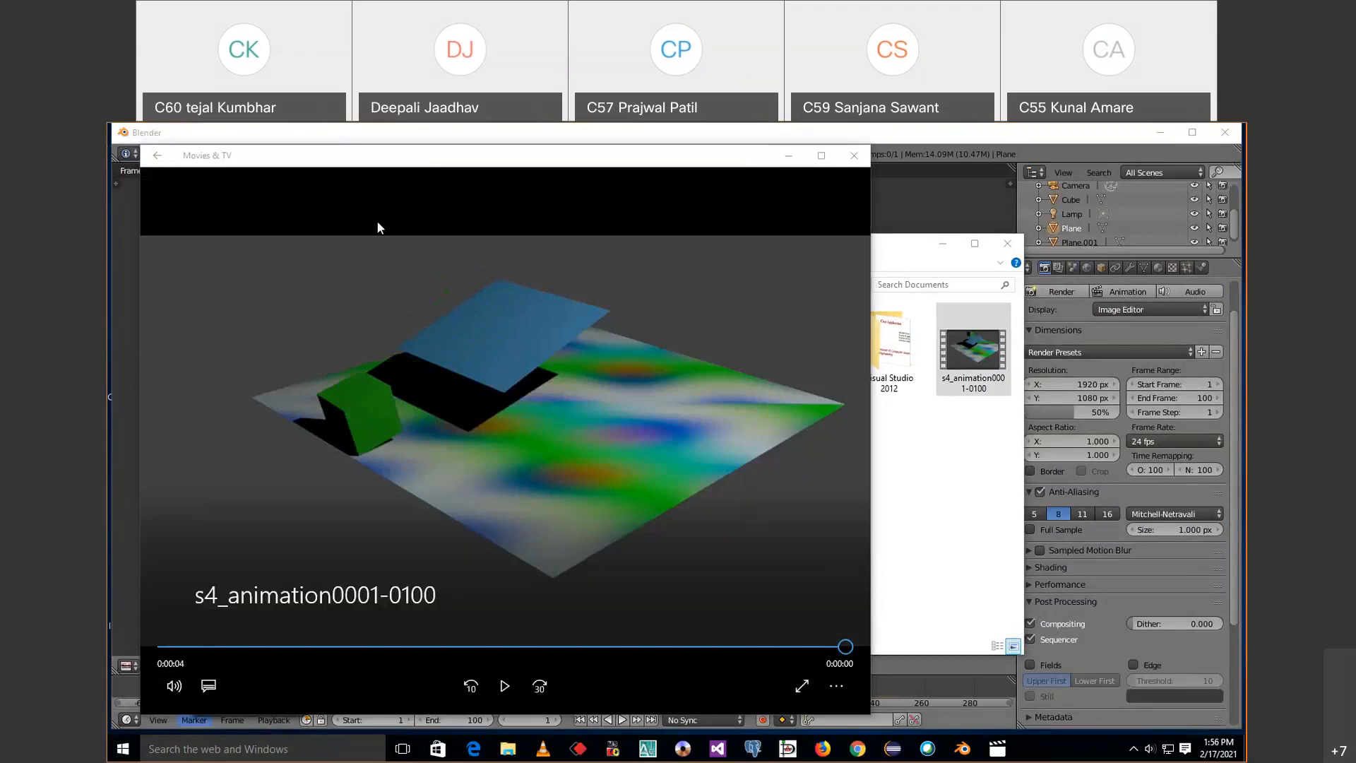
Close the video player and the Documents window, and quit Blender without saving the changes.
{"action": "left_click", "coordinate": [860, 154]}
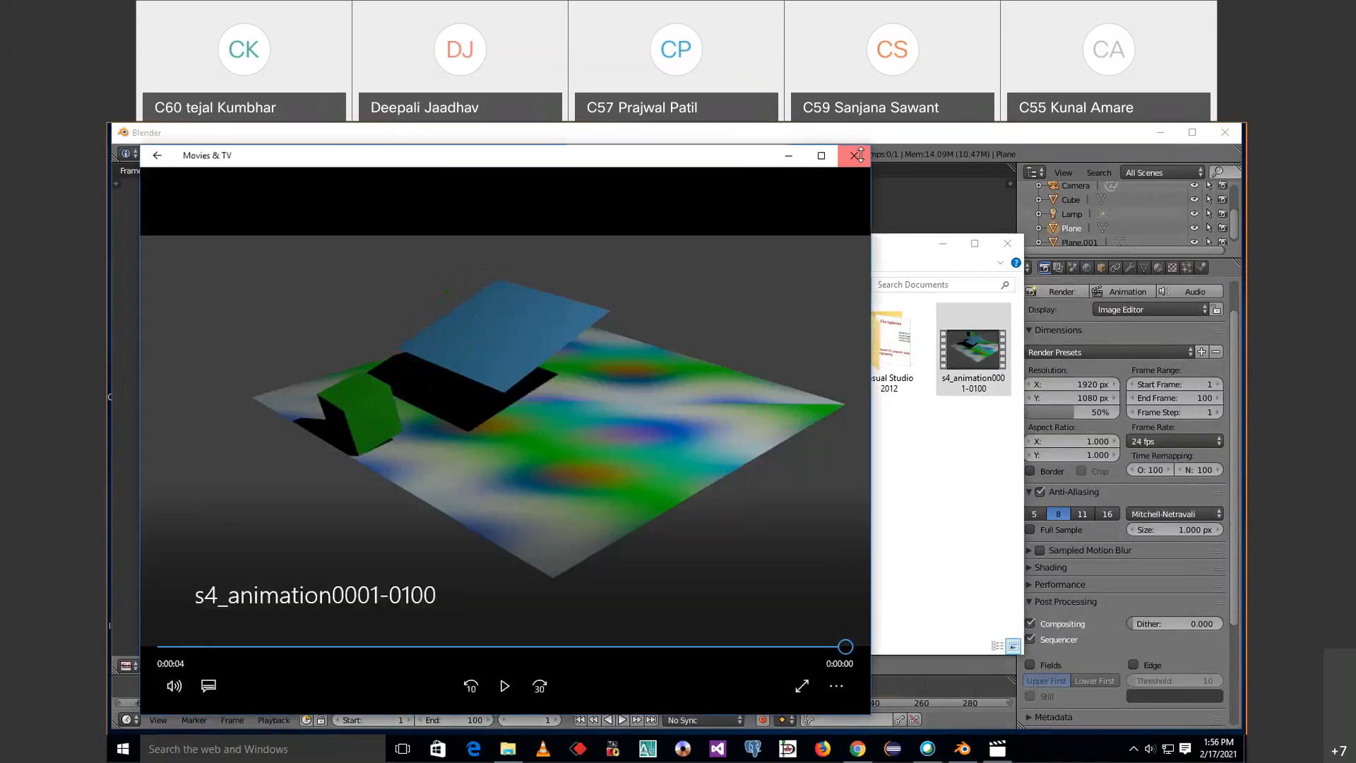
{"action": "left_click", "coordinate": [1009, 242]}
{"action": "left_click", "coordinate": [1232, 135]}
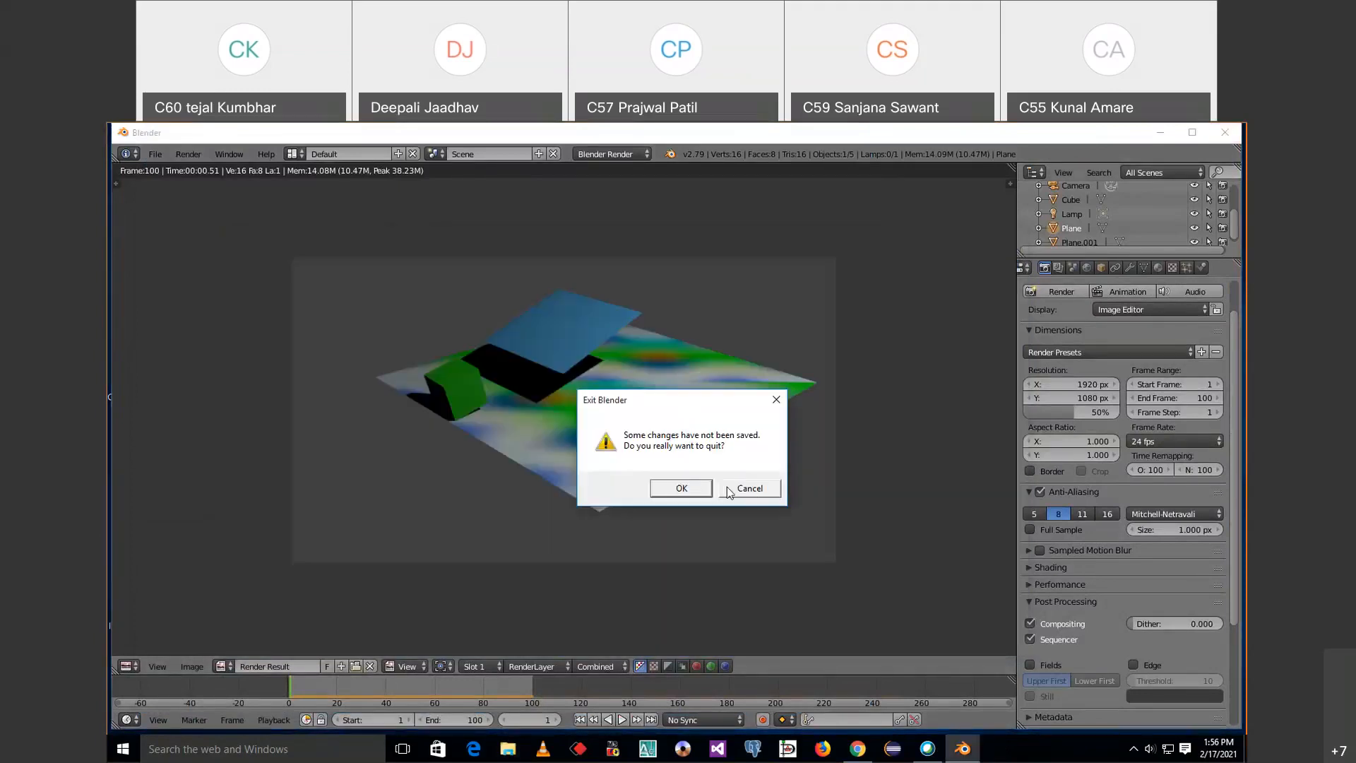
{"action": "left_click", "coordinate": [703, 492]}
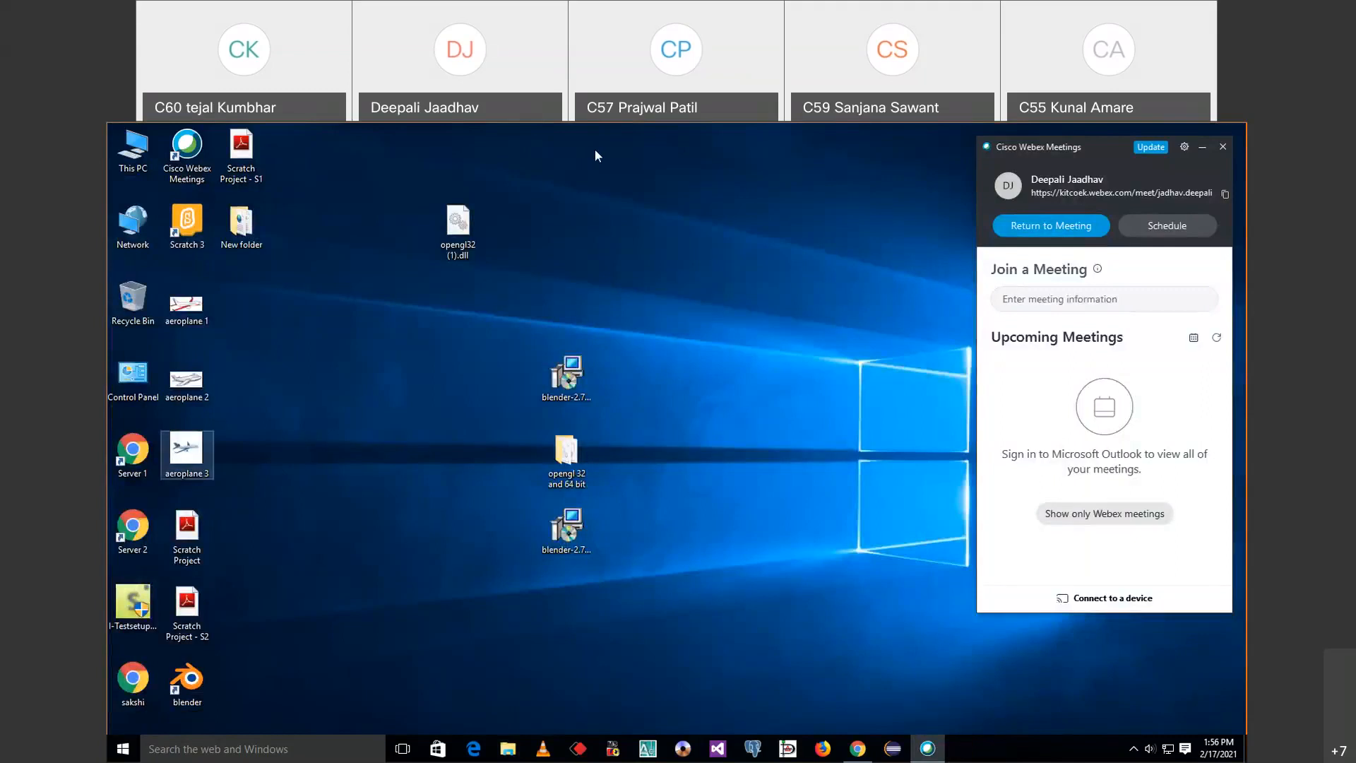
Relaunch Blender from the desktop and delete the default cube from the new scene.
{"action": "double_click", "coordinate": [170, 680]}
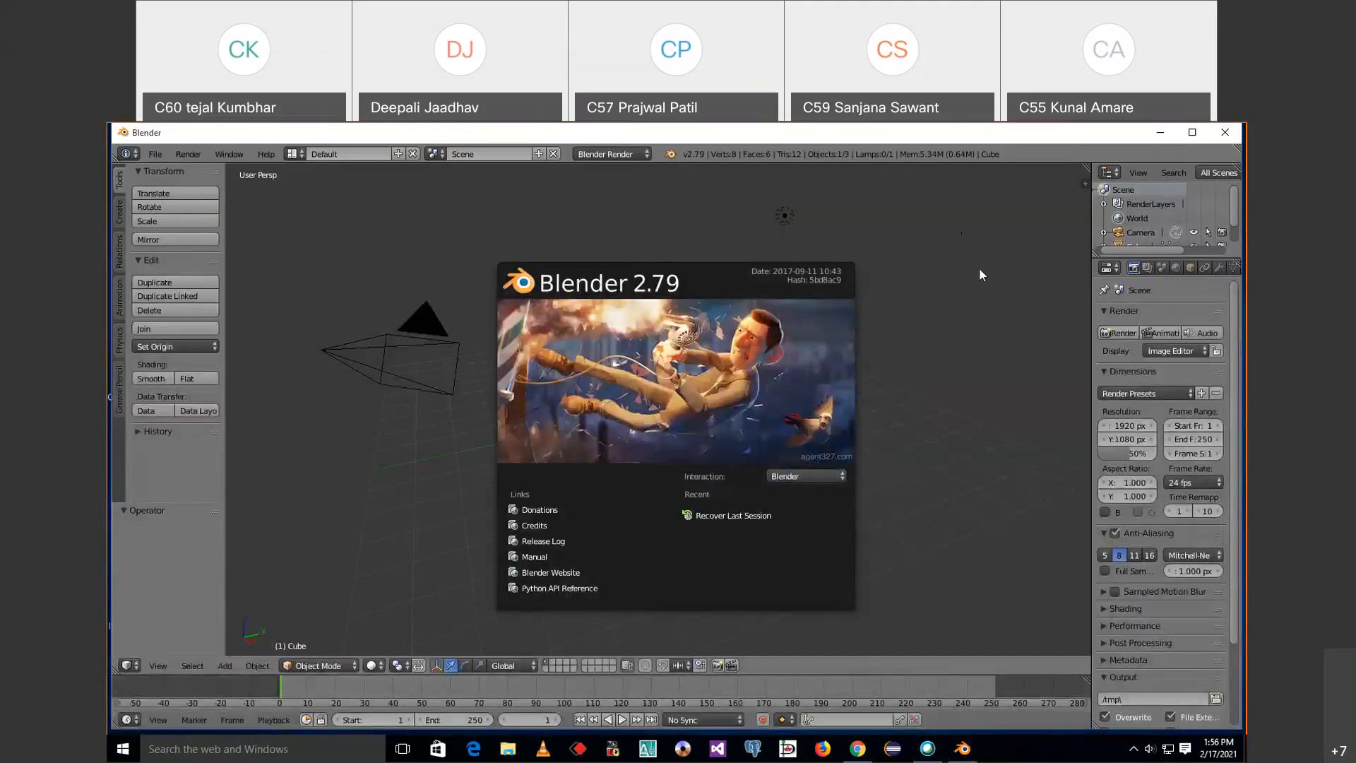
{"action": "left_click", "coordinate": [980, 274]}
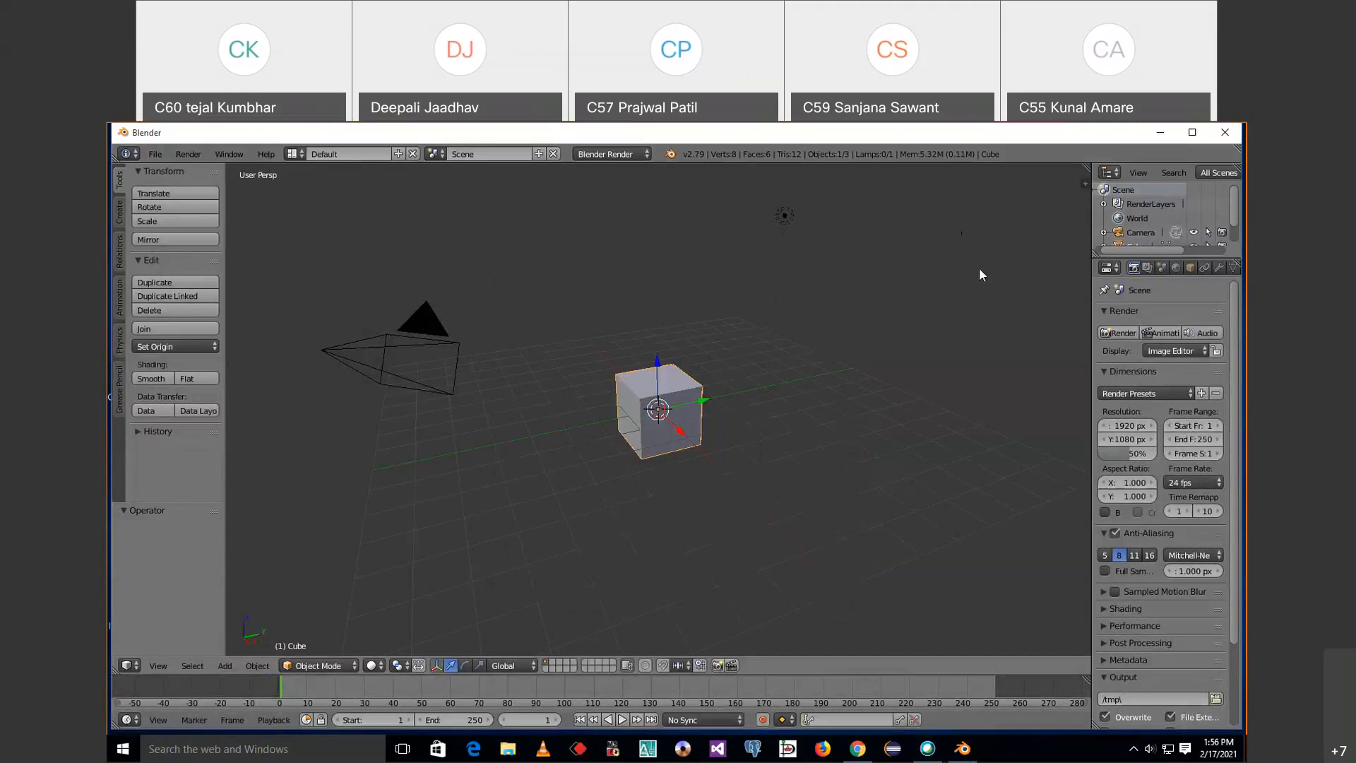
{"action": "key", "text": "x"}
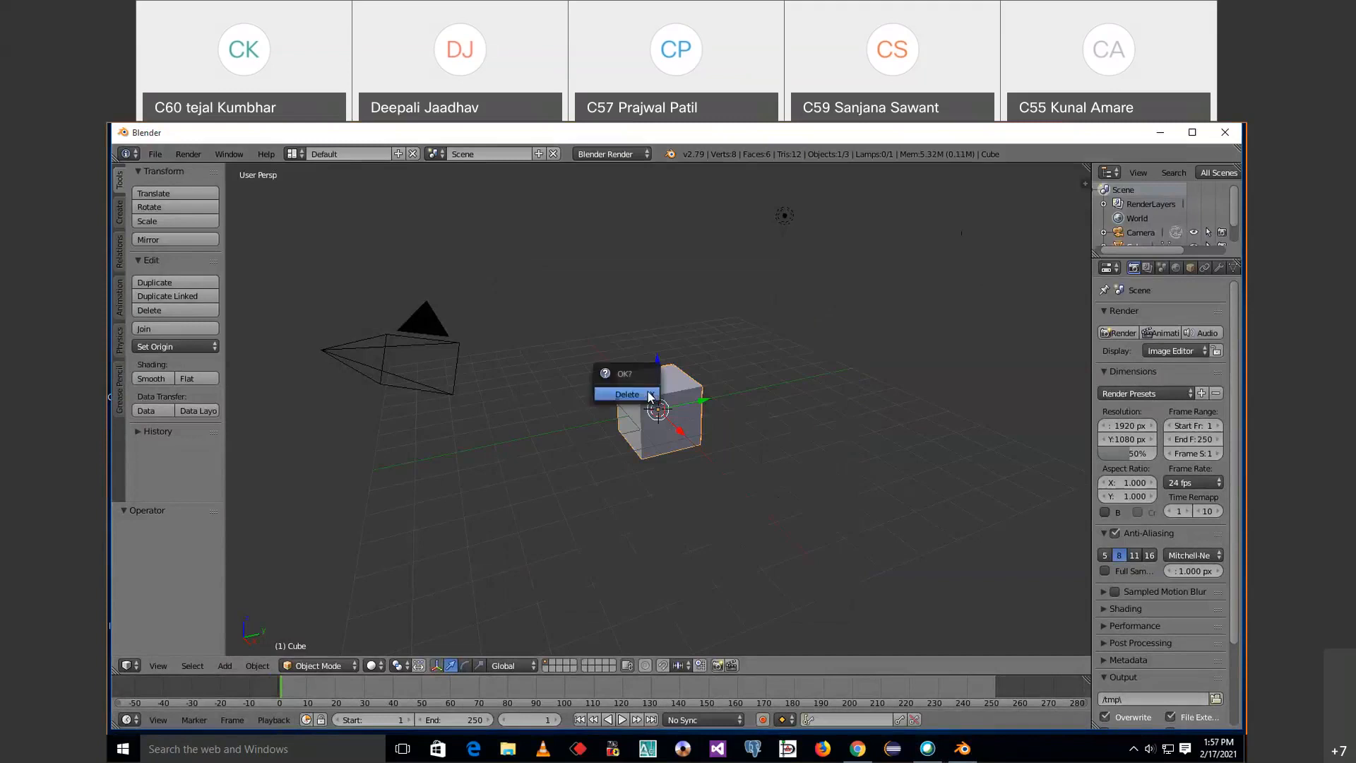
{"action": "left_click", "coordinate": [648, 394]}
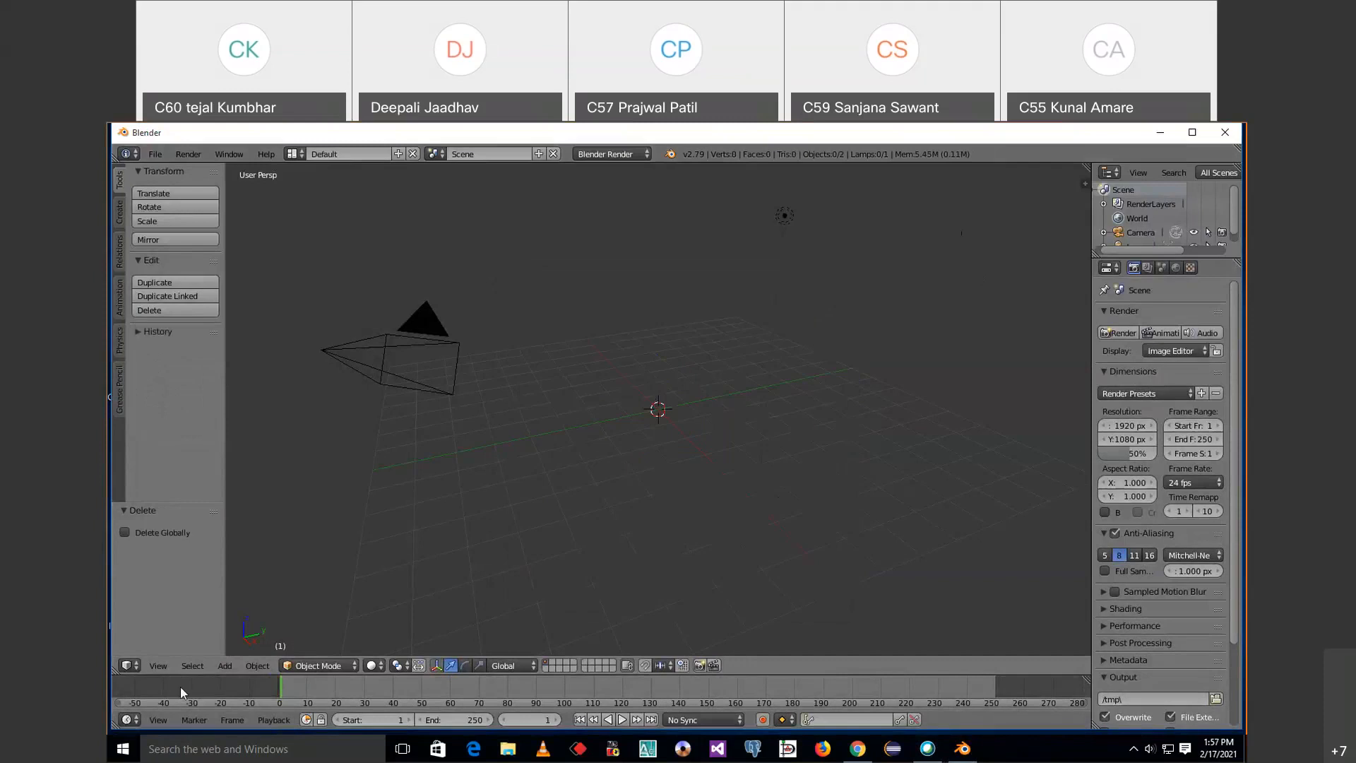
Add a plane mesh at the scene origin and scale it to 0 along the Z axis.
{"action": "left_click", "coordinate": [225, 666]}
{"action": "mouse_move", "coordinate": [248, 649]}
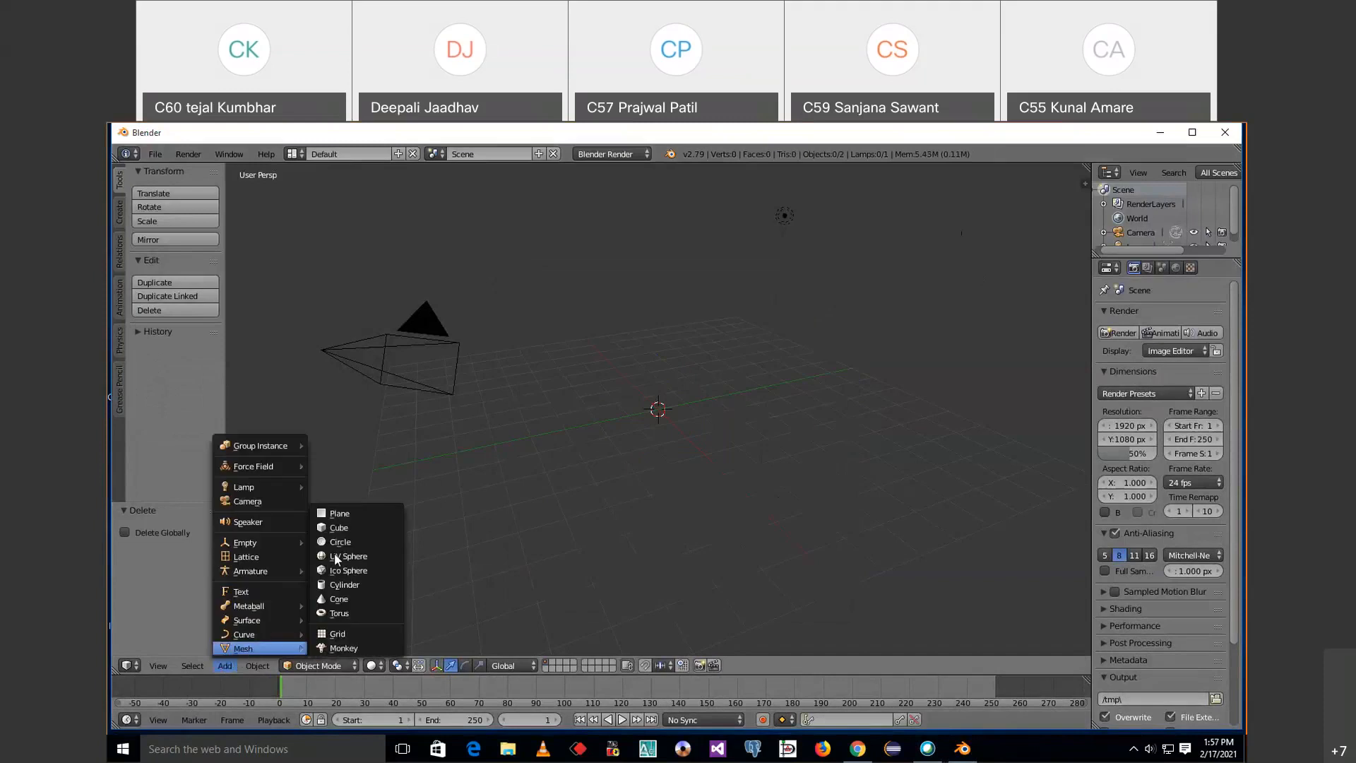
{"action": "left_click", "coordinate": [328, 512]}
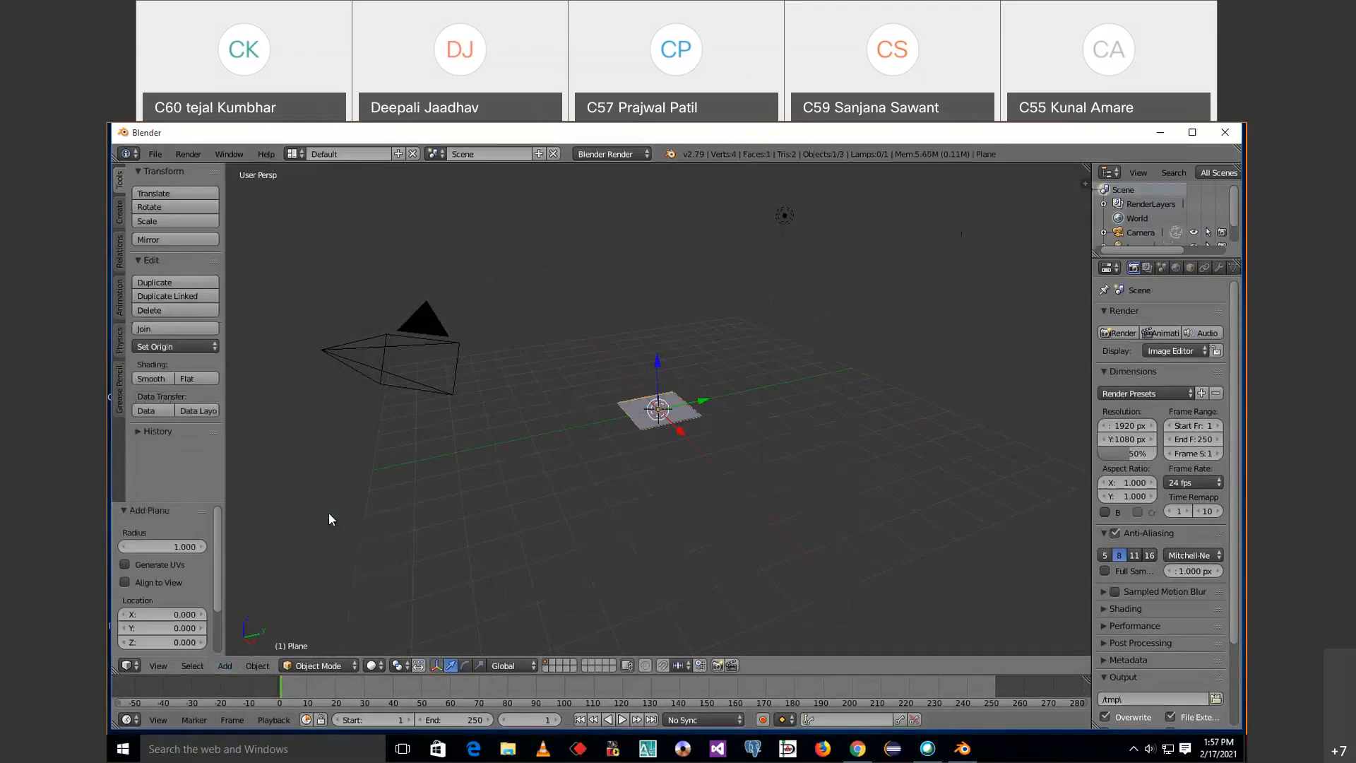
{"action": "key", "text": "s"}
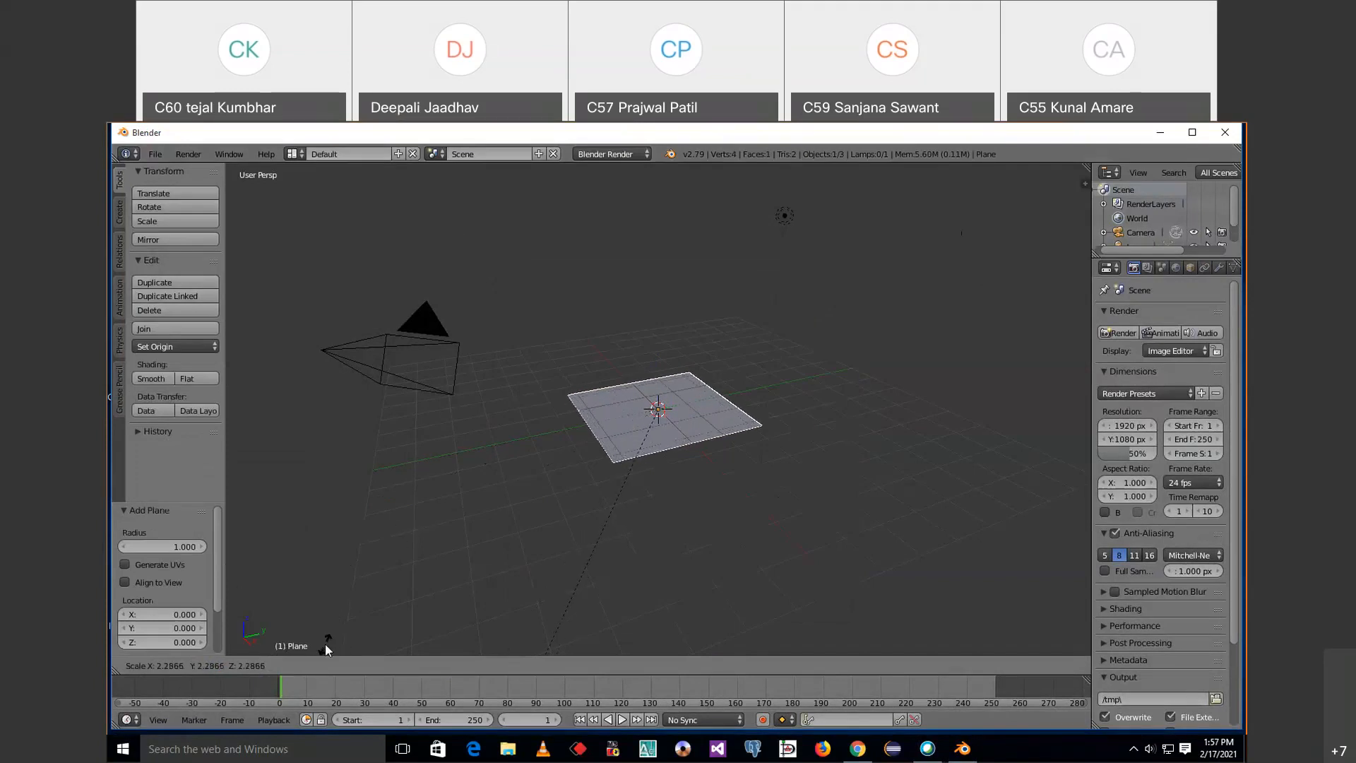
{"action": "type", "text": "0"}
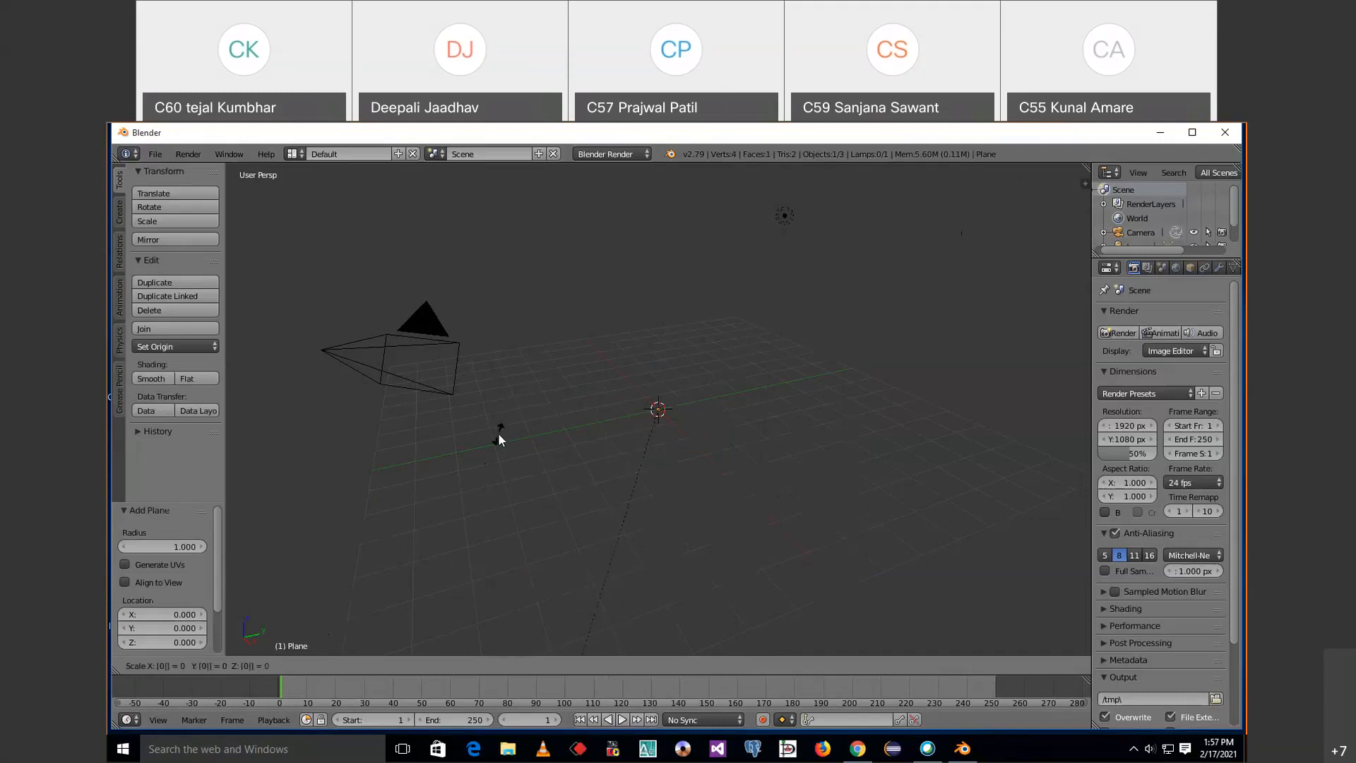
{"action": "type", "text": "z"}
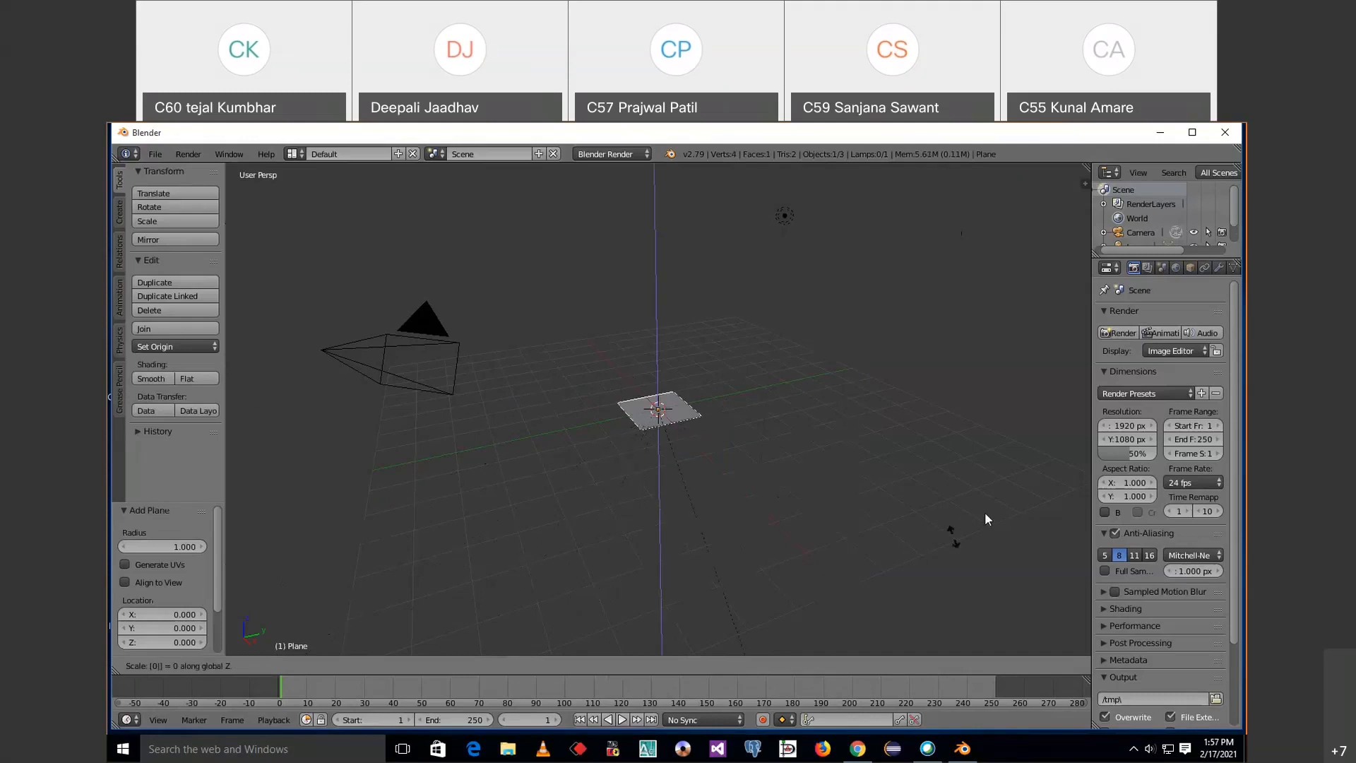
{"action": "key", "text": "Return"}
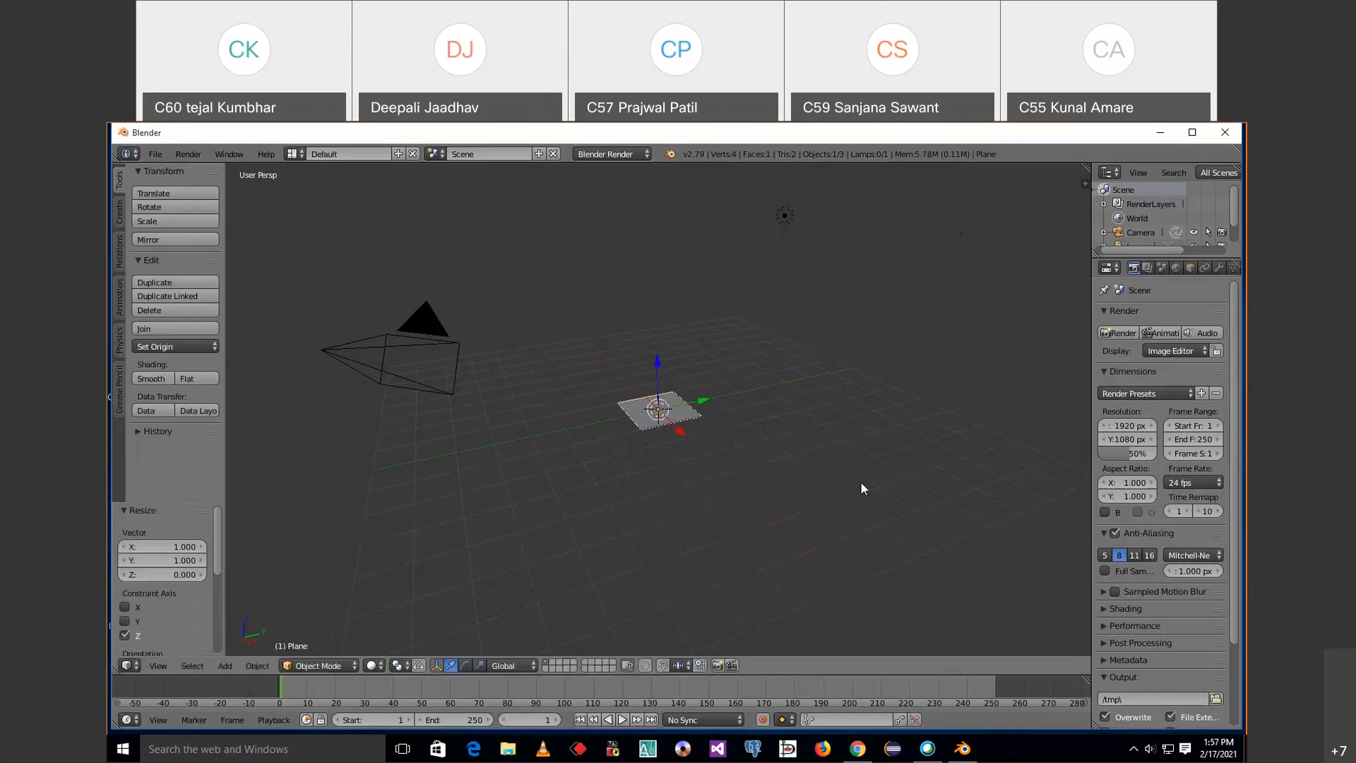
Scale the plane by about -3.67 on all axes and check its framing in camera view.
{"action": "key", "text": "KP_0"}
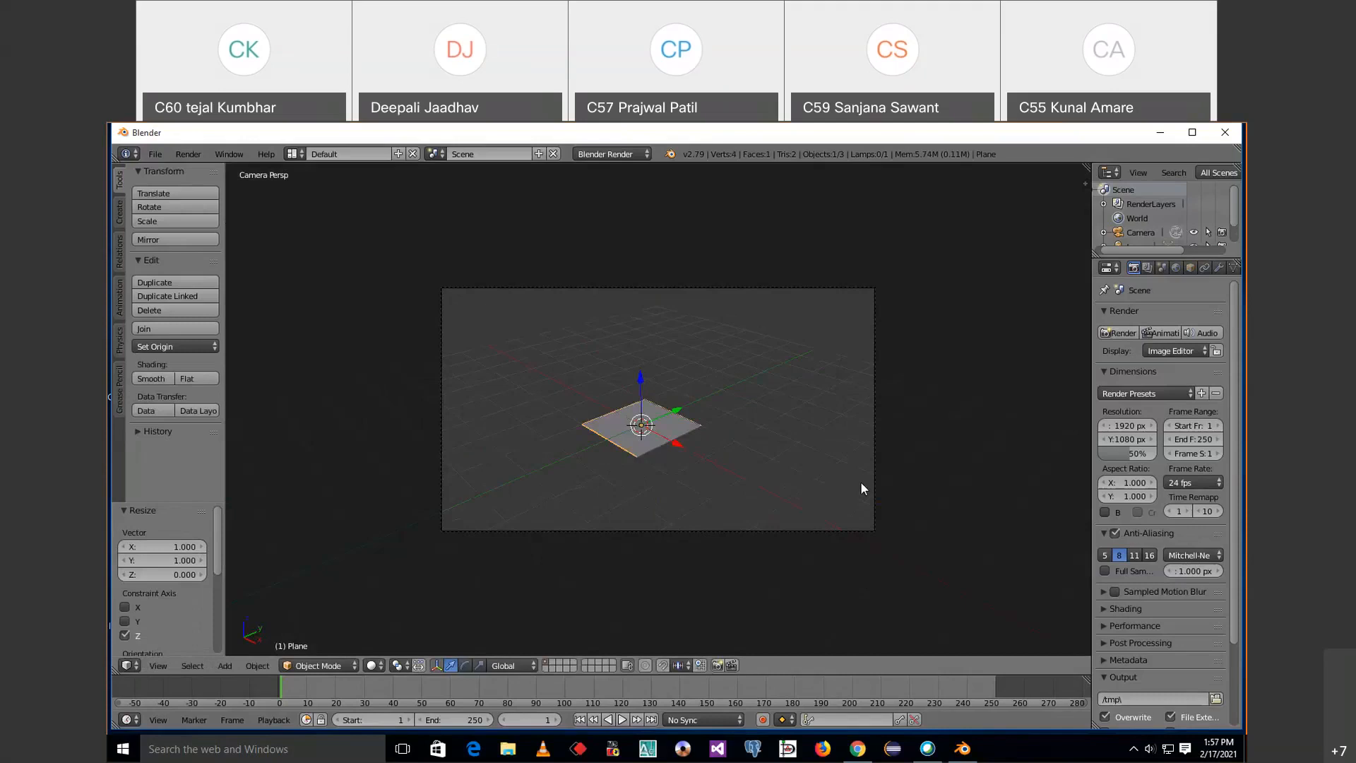
{"action": "key", "text": "KP_0"}
{"action": "key", "text": "s"}
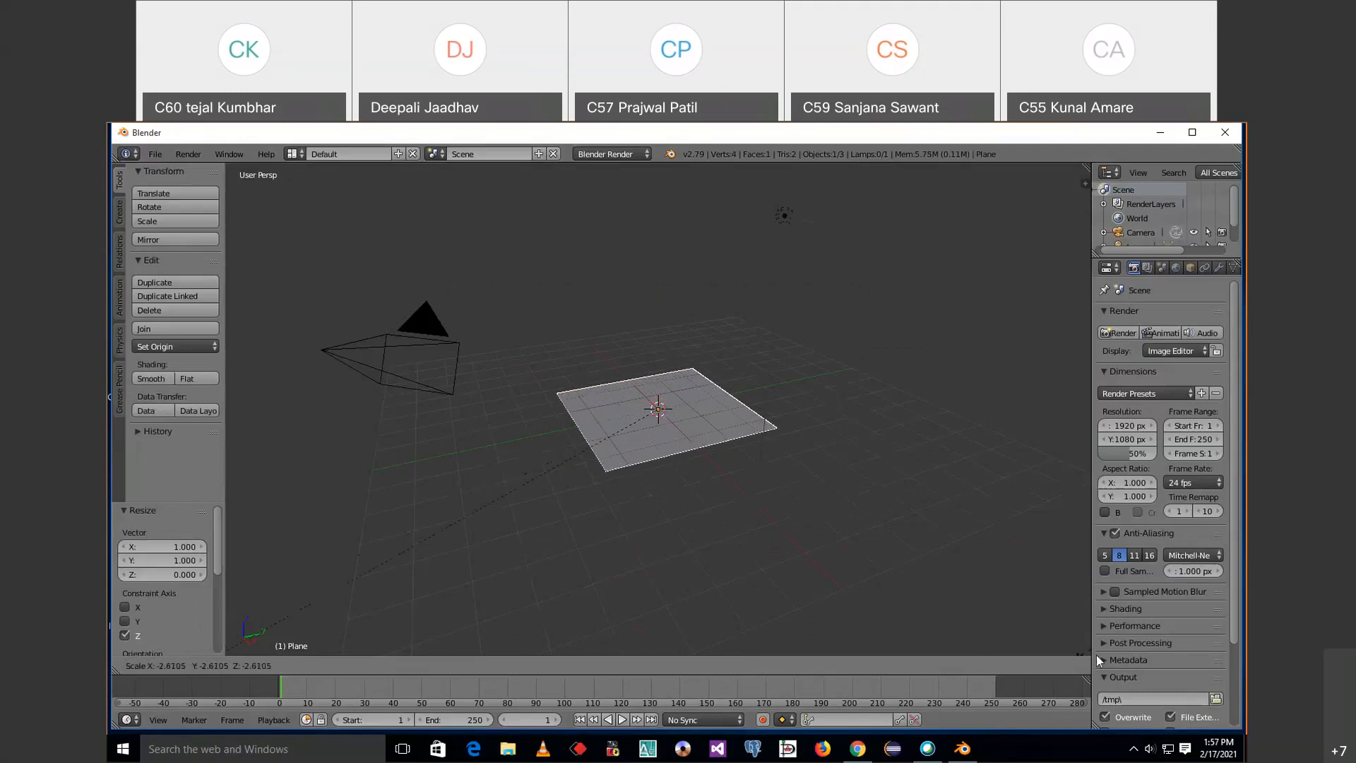
{"action": "left_click", "coordinate": [922, 286]}
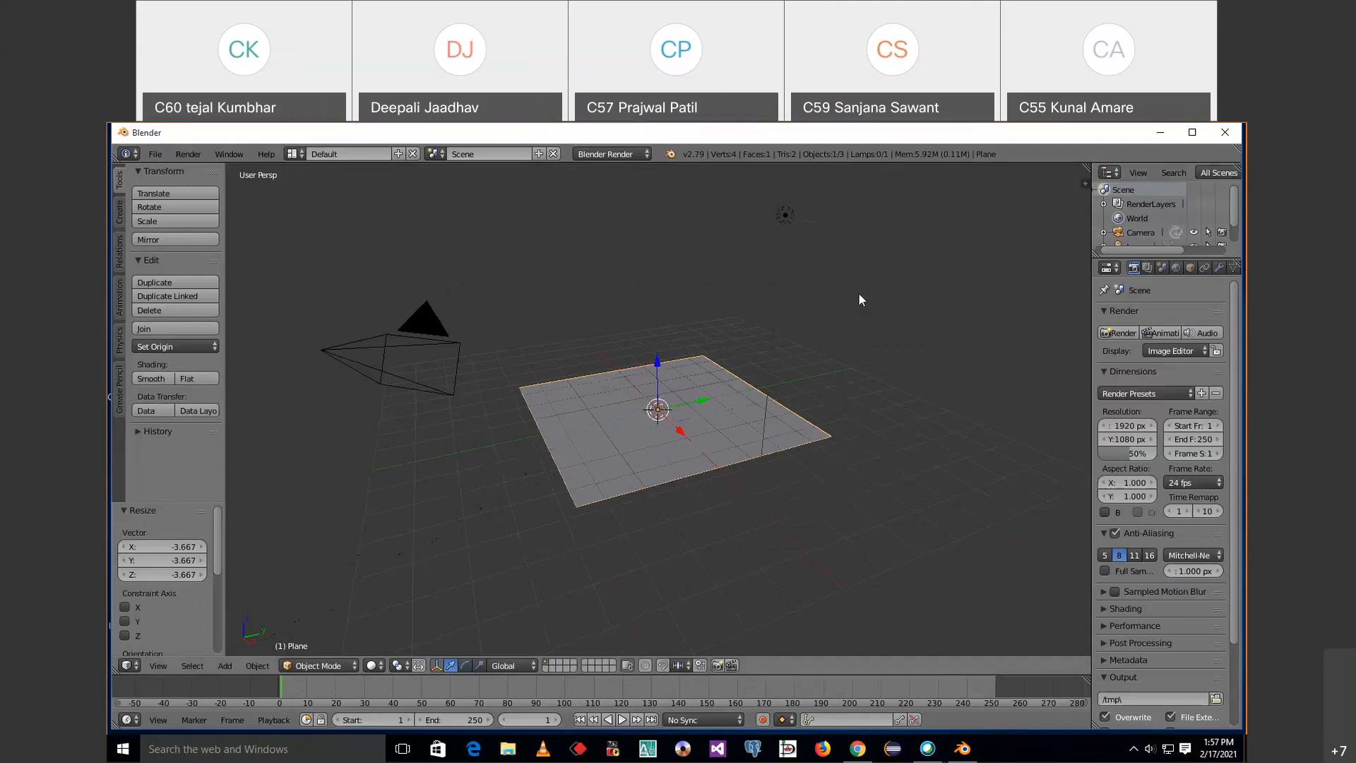
{"action": "key", "text": "KP_0"}
{"action": "key", "text": "KP_0"}
Place the 3D cursor near the front edge of the plane.
{"action": "left_click", "coordinate": [399, 359]}
{"action": "left_click", "coordinate": [680, 428]}
{"action": "mouse_move", "coordinate": [829, 474]}
{"action": "middle_mouse_down"}
{"action": "mouse_move", "coordinate": [841, 484]}
{"action": "mouse_move", "coordinate": [849, 469]}
{"action": "mouse_move", "coordinate": [853, 485]}
{"action": "mouse_move", "coordinate": [846, 472]}
{"action": "middle_mouse_up"}
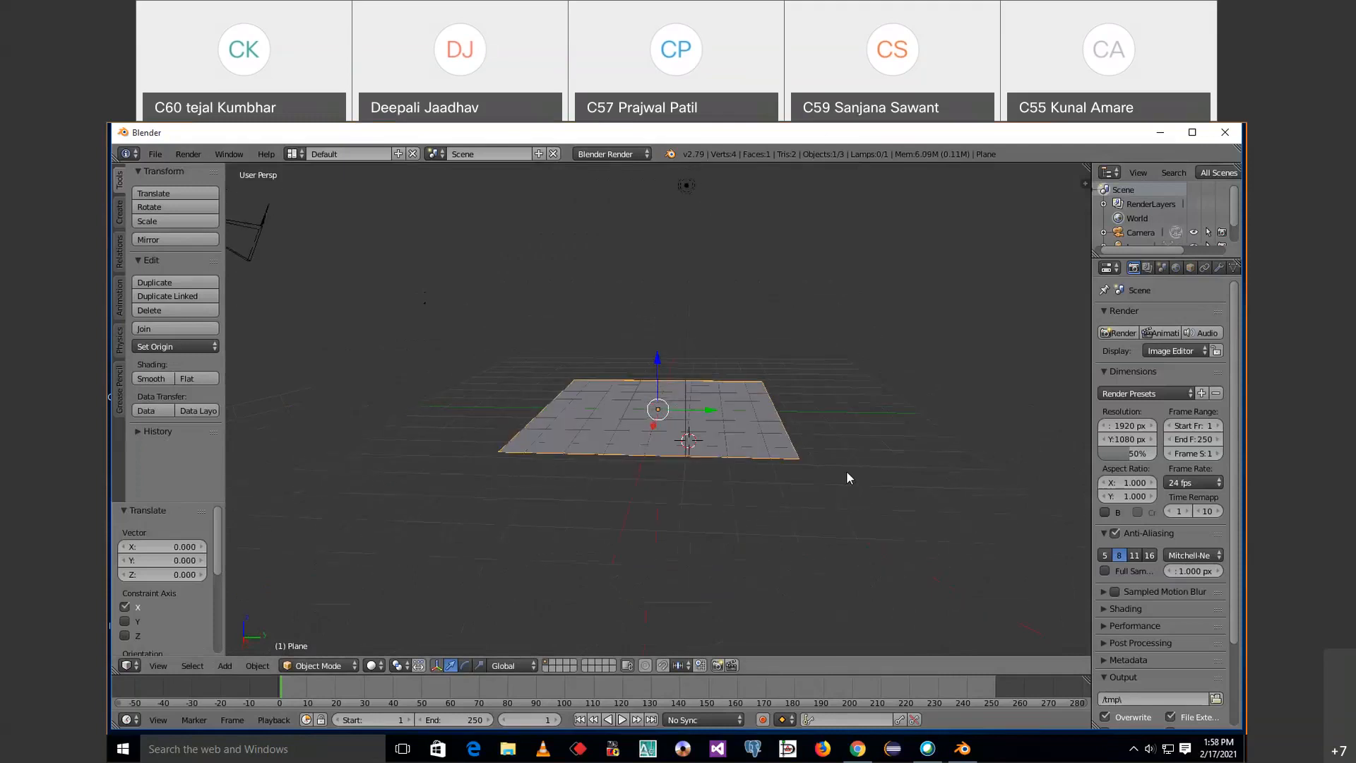
{"action": "middle_click_drag", "start_coordinate": [807, 532], "coordinate": [609, 476]}
{"action": "left_click", "coordinate": [609, 476]}
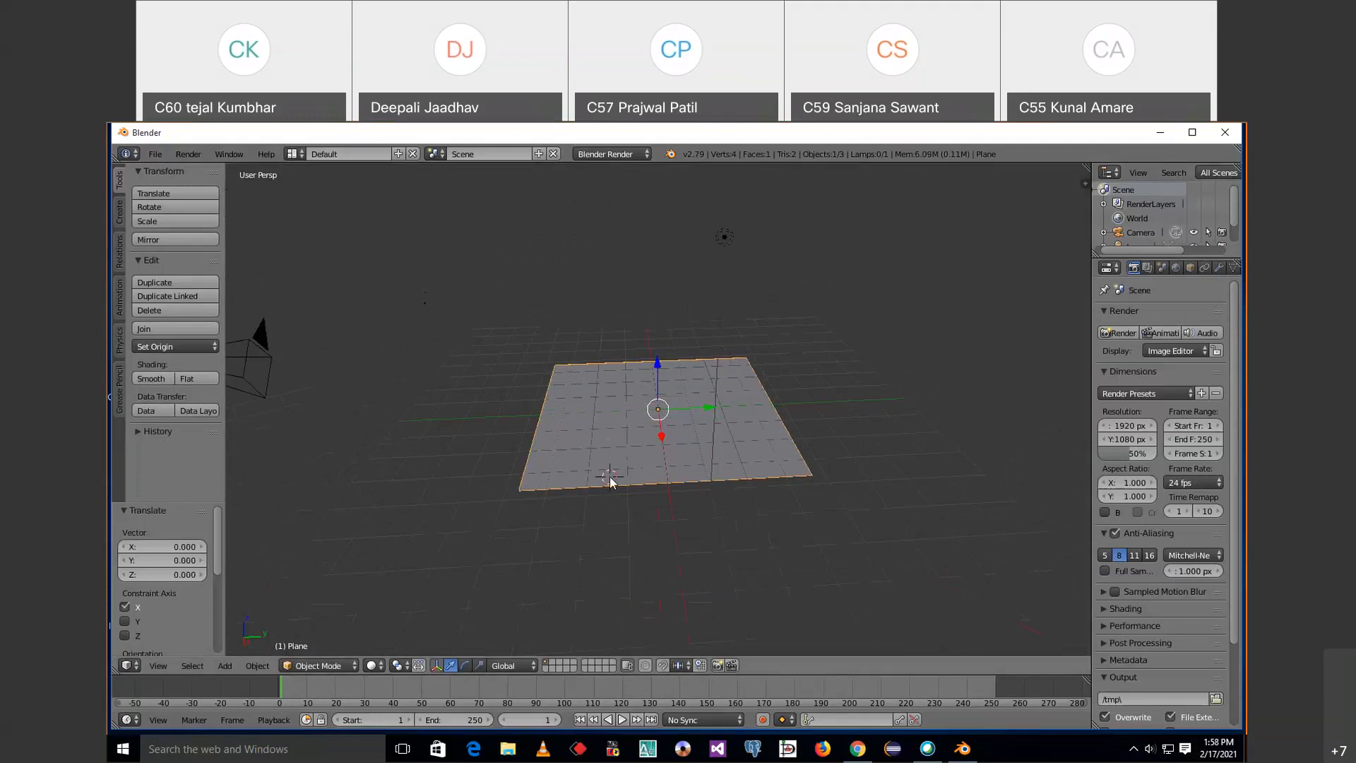
Add a UV sphere at the 3D cursor and scale it down to about 0.343 on all axes.
{"action": "left_click", "coordinate": [219, 665]}
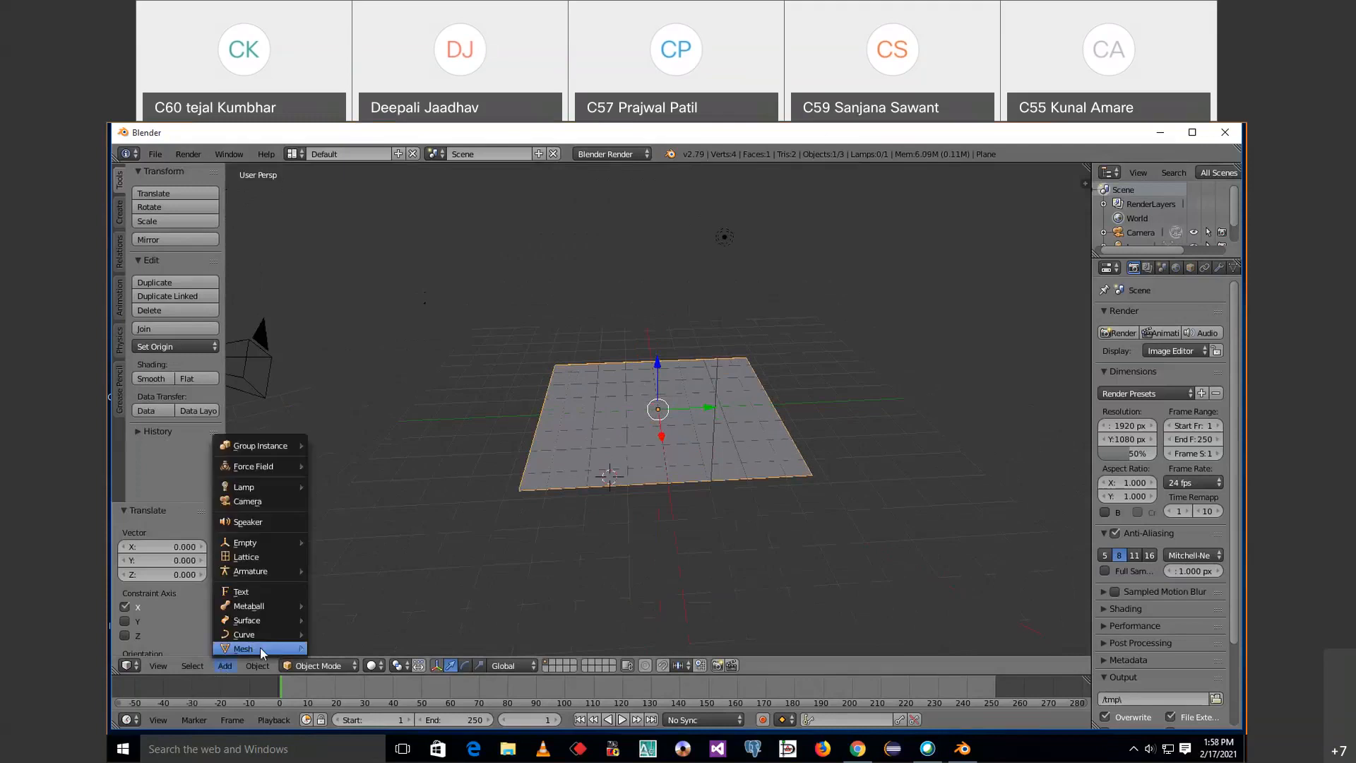
{"action": "mouse_move", "coordinate": [260, 647]}
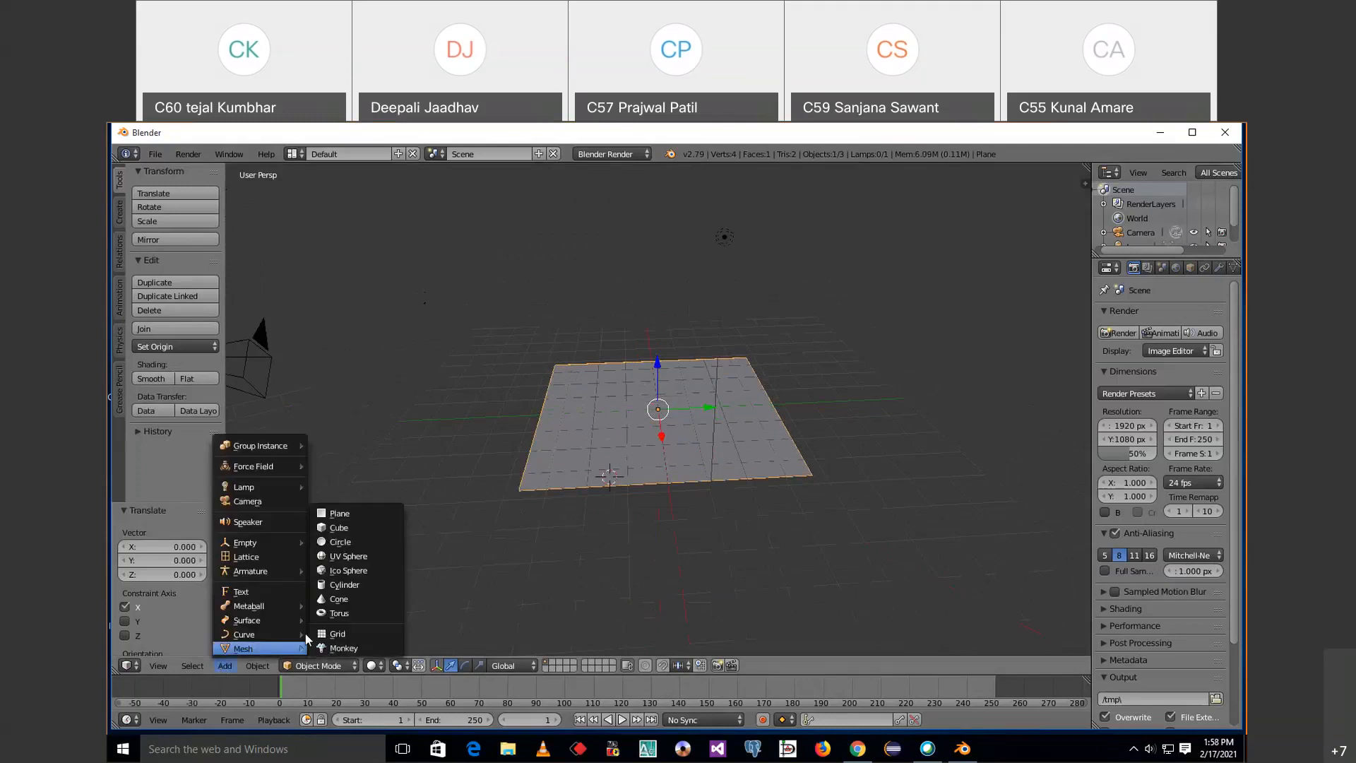
{"action": "left_click", "coordinate": [355, 555]}
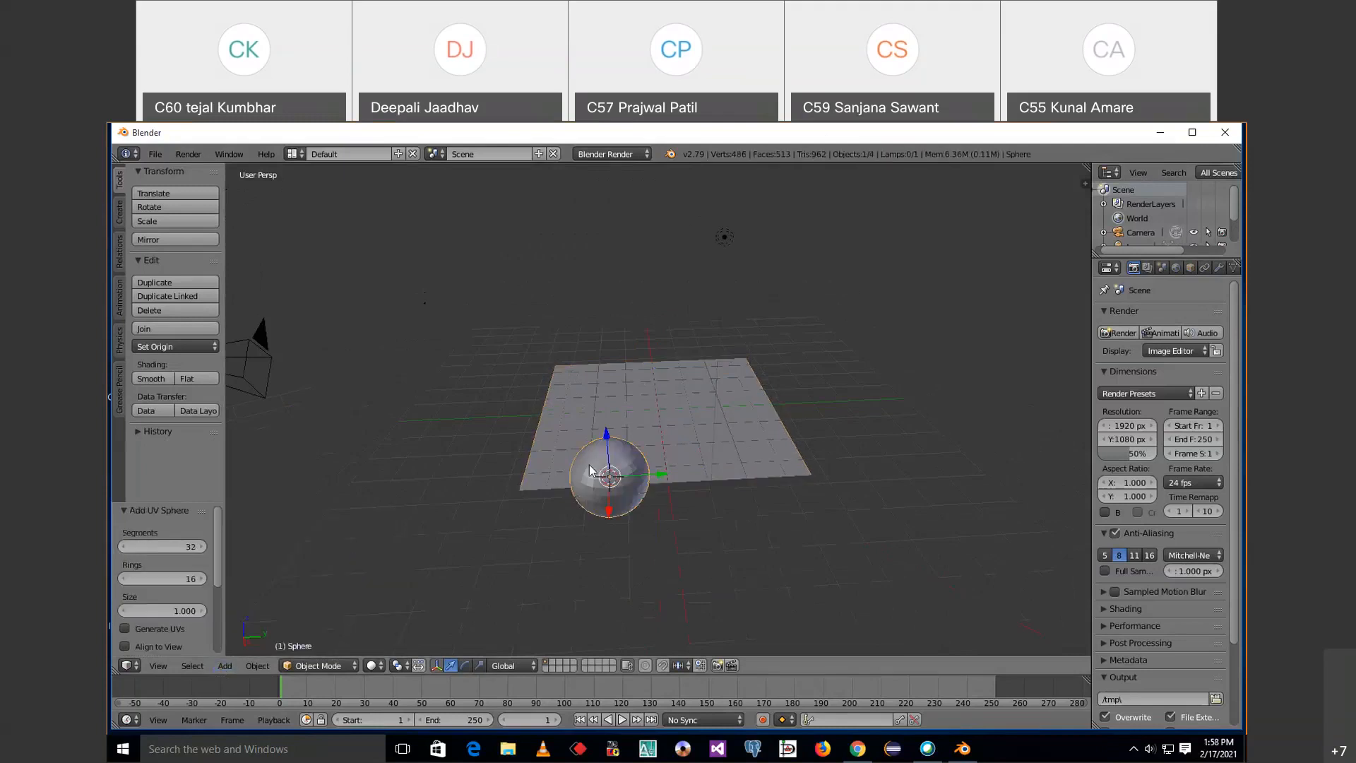
{"action": "key", "text": "s"}
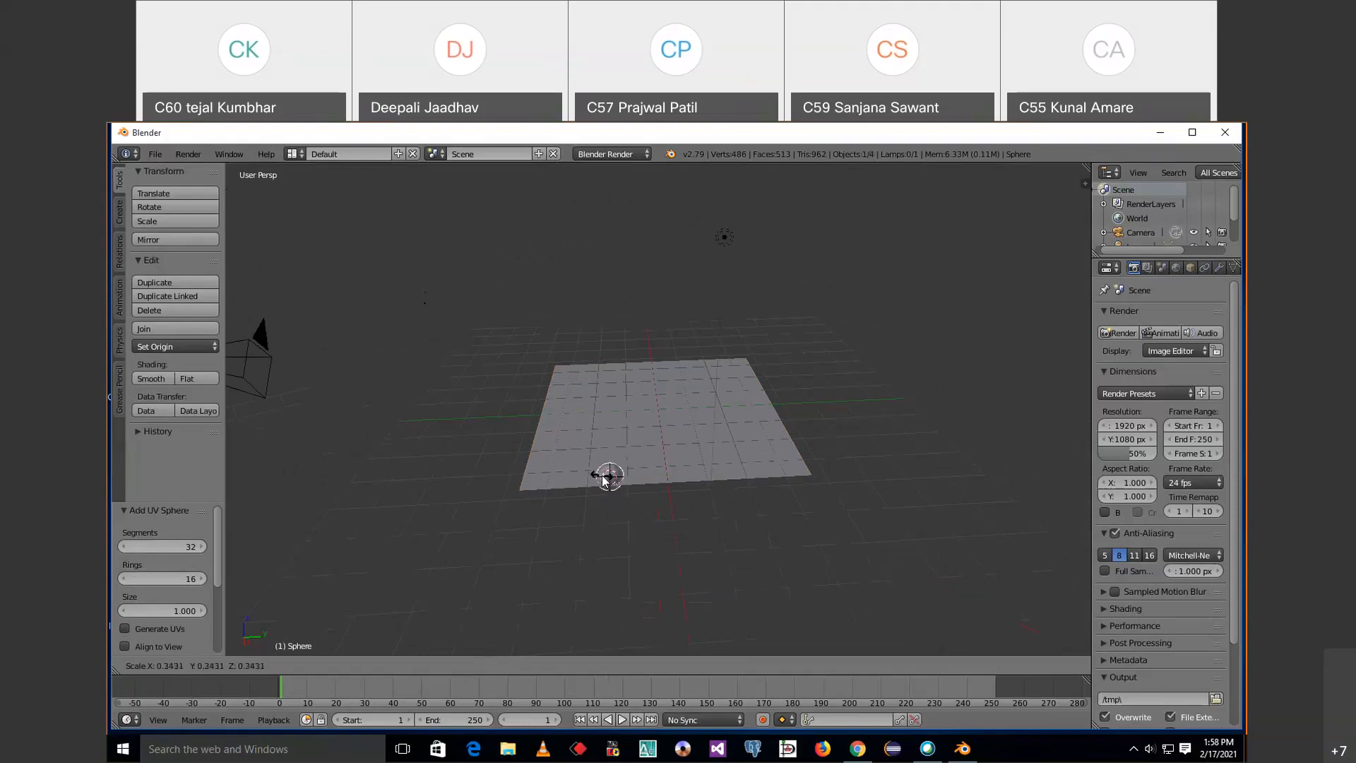
{"action": "left_click", "coordinate": [605, 479]}
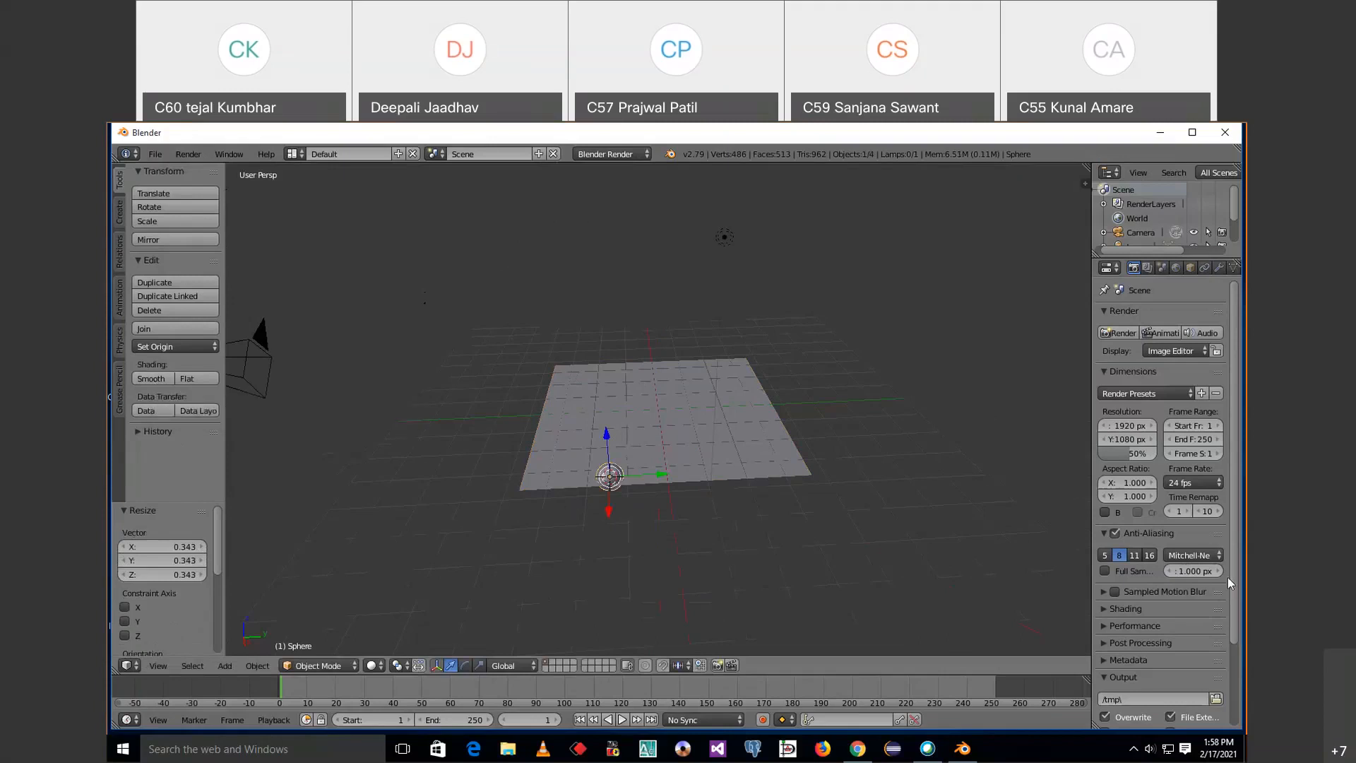
Widen the properties area and give the sphere a new material with a red diffuse color.
{"action": "left_click_drag", "start_coordinate": [1091, 307], "coordinate": [1023, 303]}
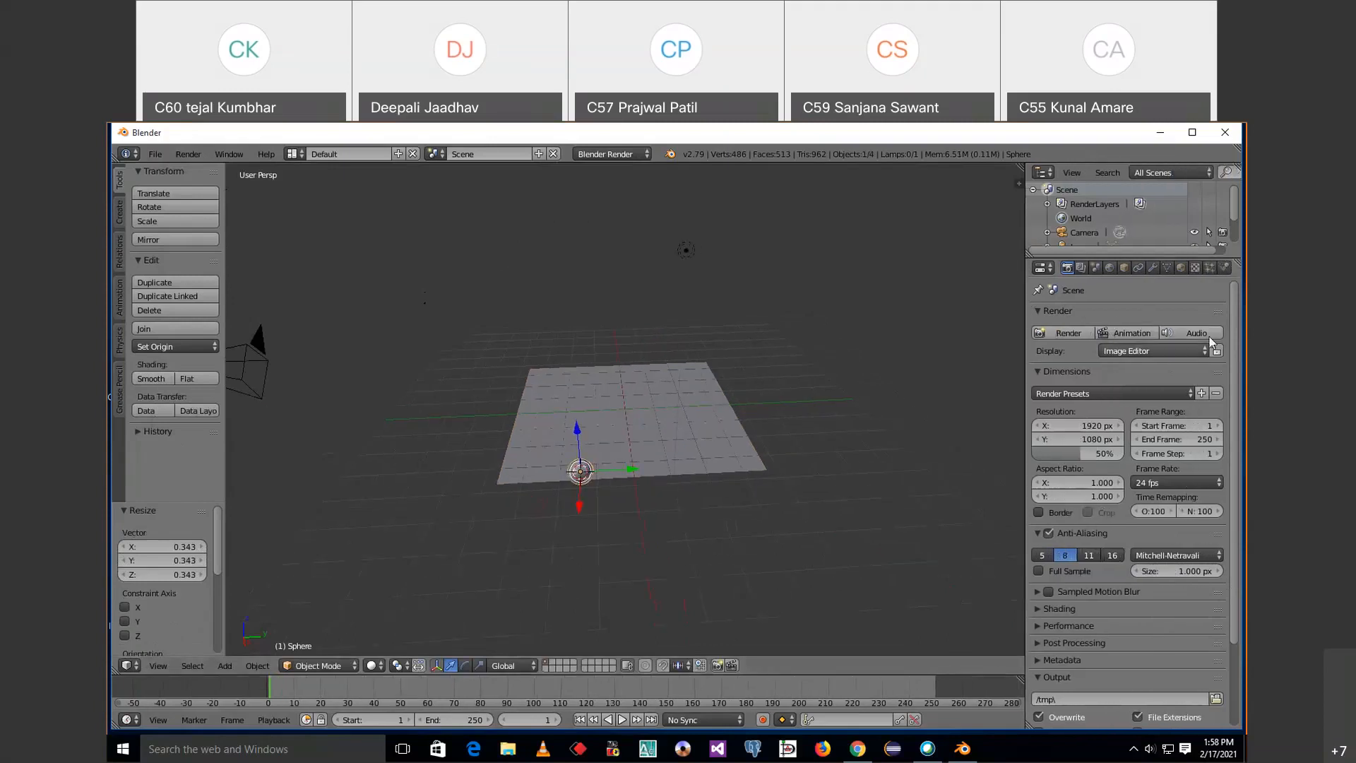
{"action": "left_click", "coordinate": [1180, 269]}
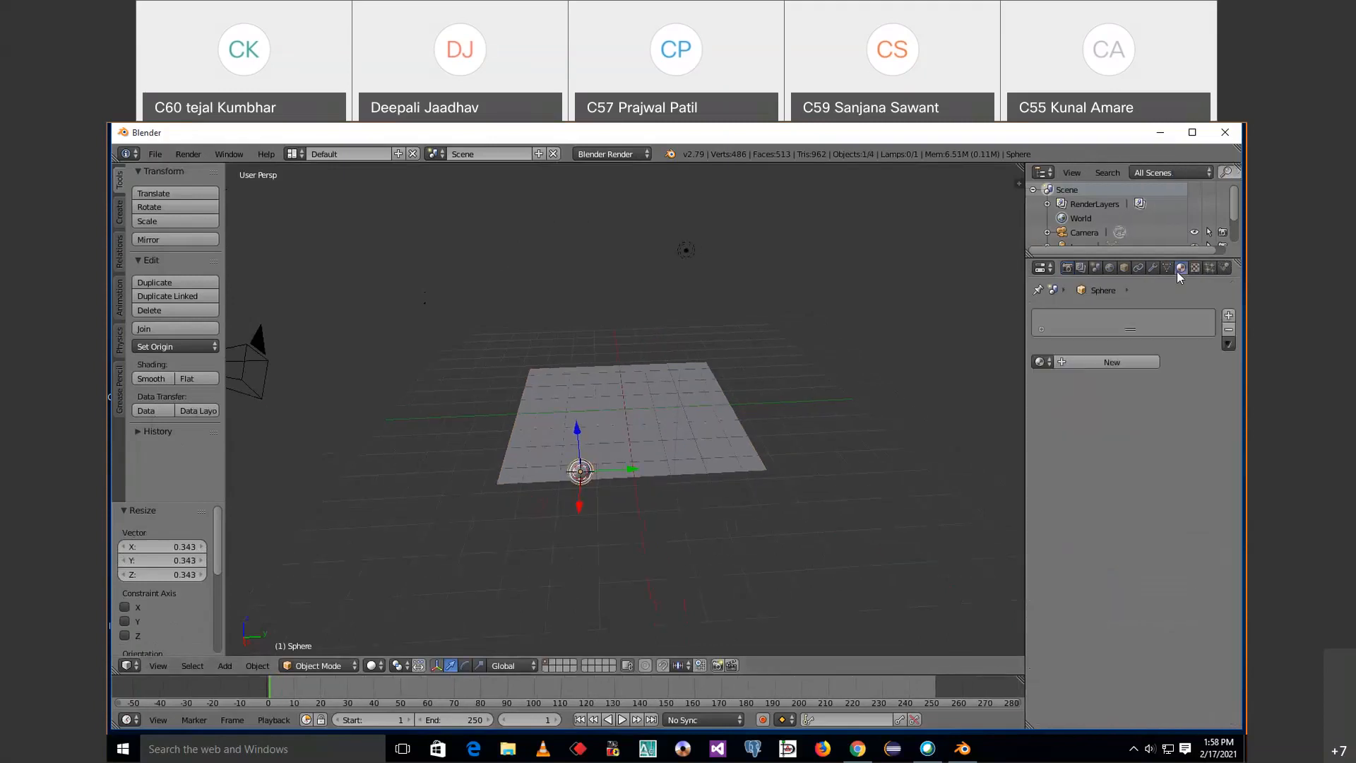
{"action": "left_click", "coordinate": [1117, 361]}
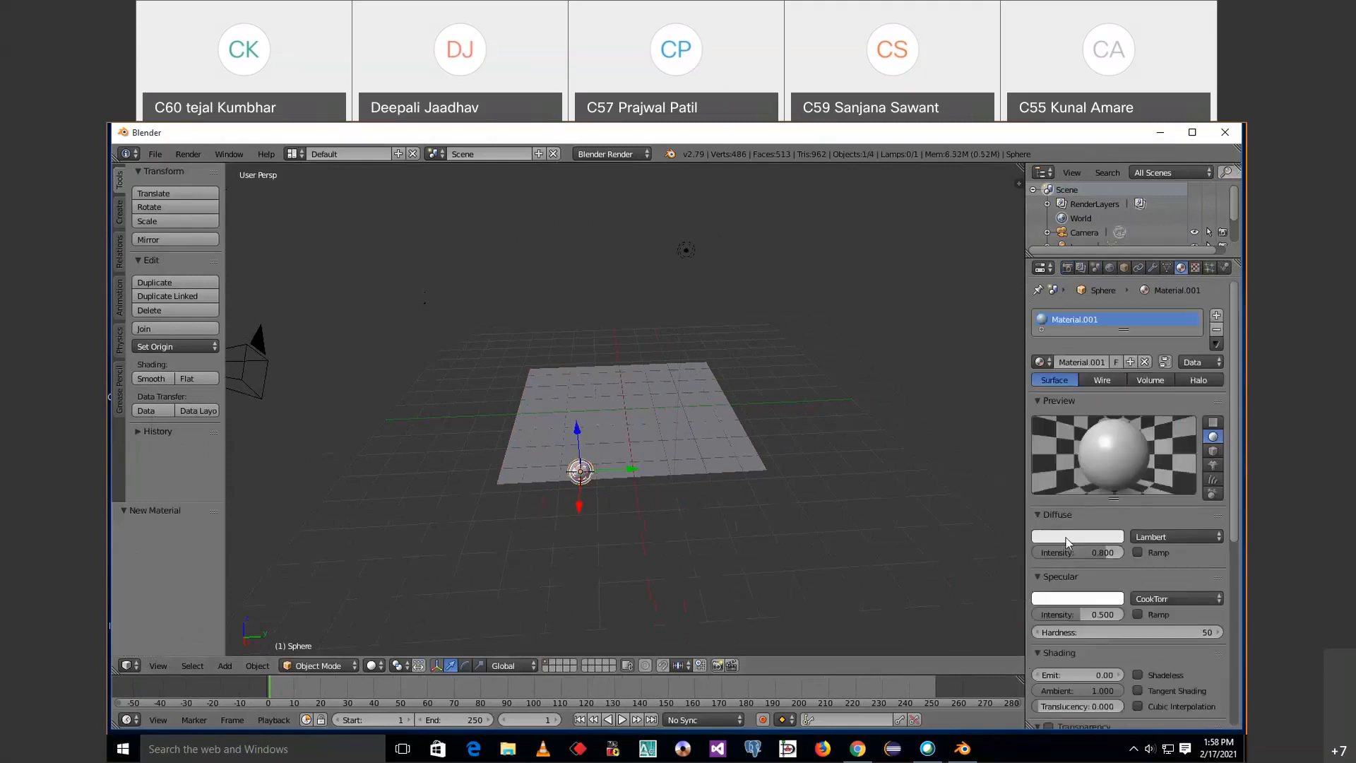
{"action": "left_click", "coordinate": [1066, 537]}
{"action": "left_click", "coordinate": [1046, 447]}
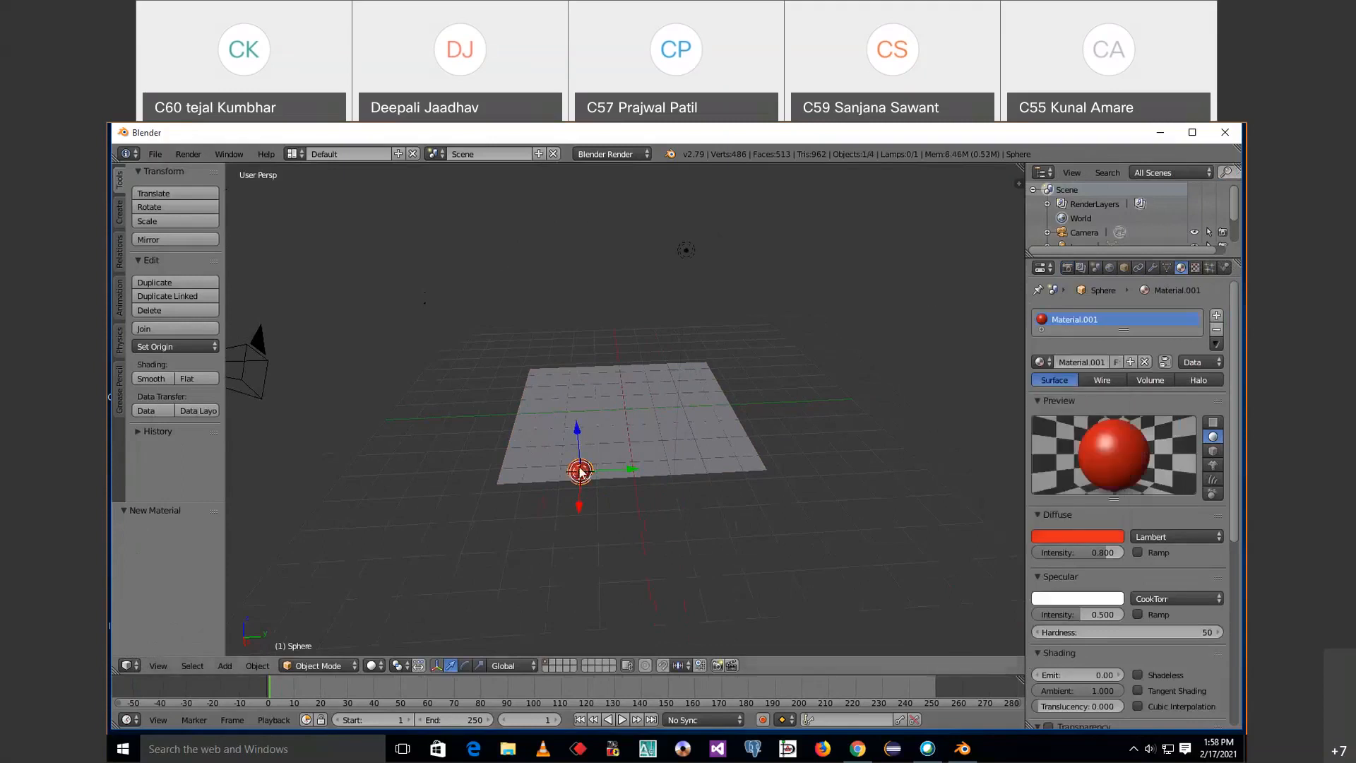
Move the sphere about -1.18 along X, then freely by about -0.22, -1.65, 0.2 to the plane's side edge.
{"action": "key", "text": "g"}
{"action": "key", "text": "x"}
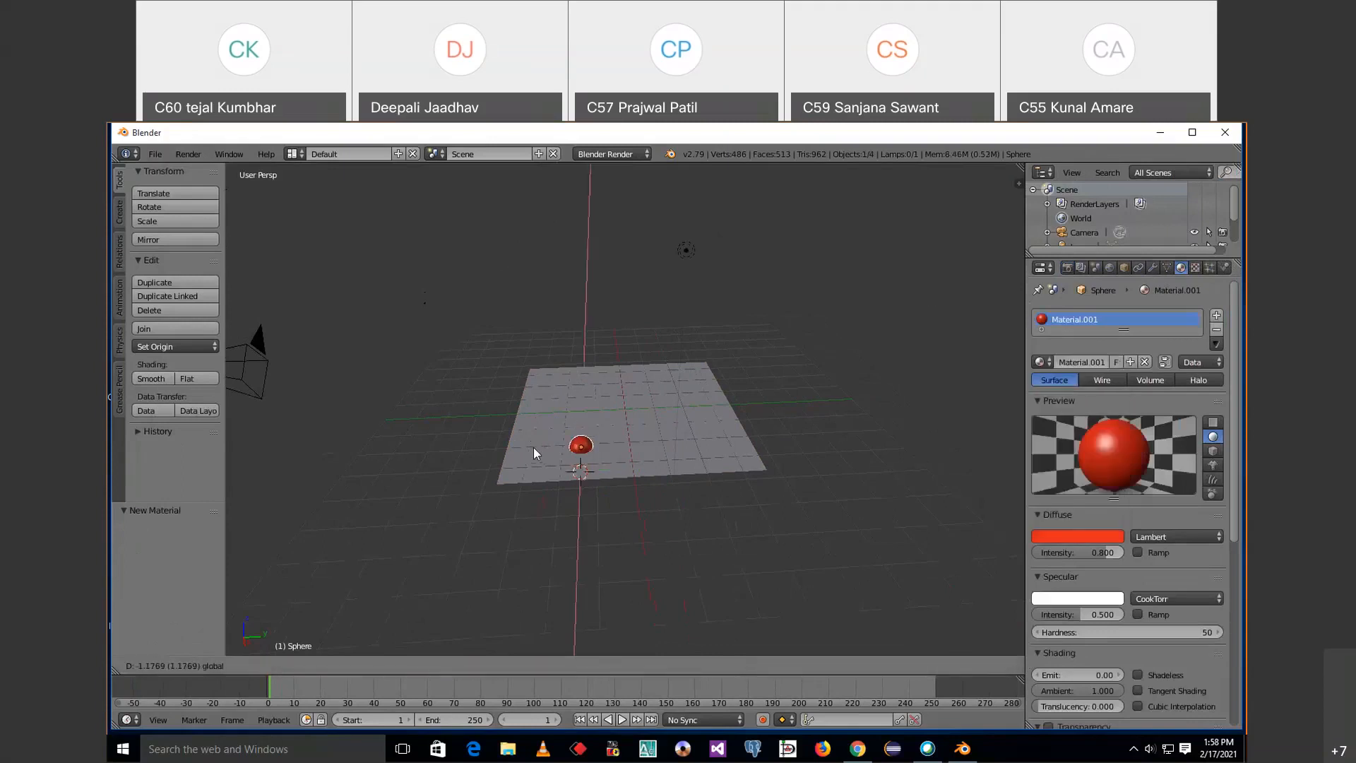
{"action": "left_click", "coordinate": [585, 448]}
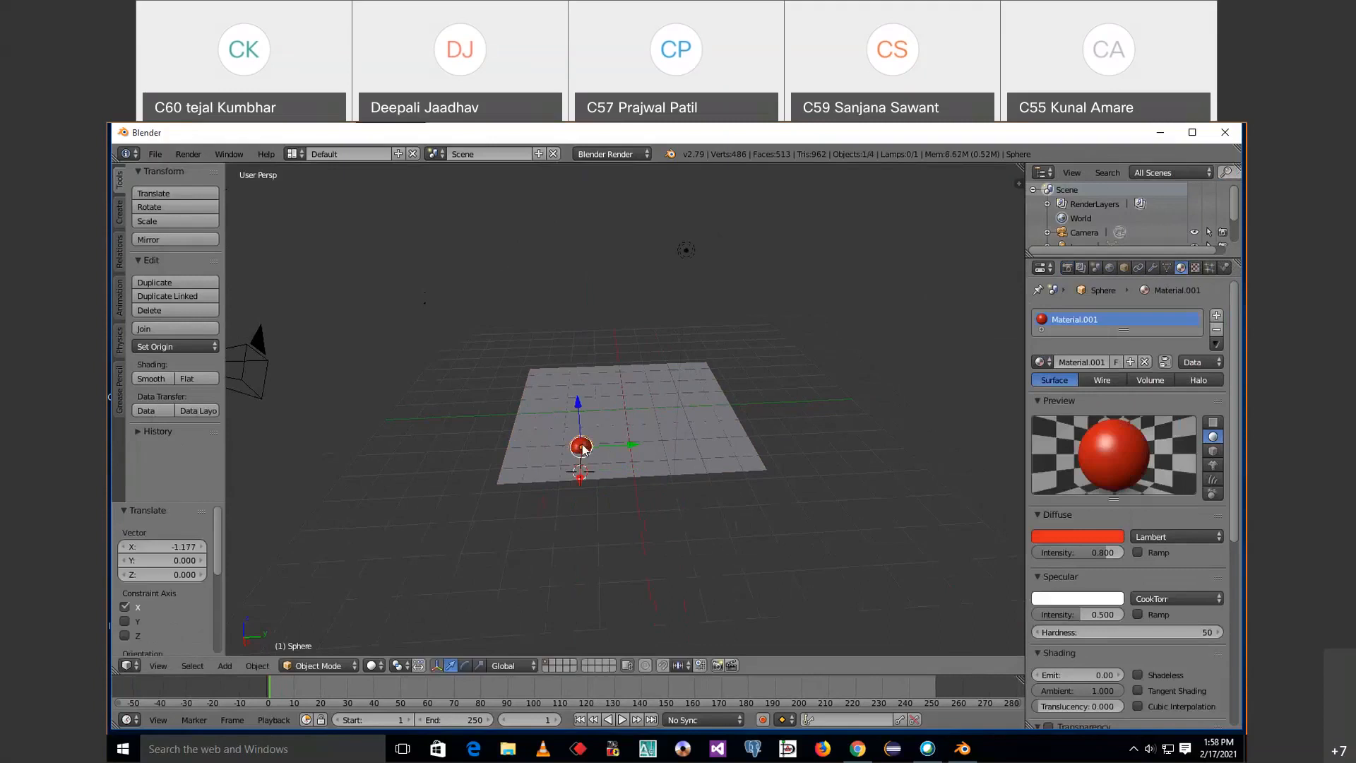
{"action": "key", "text": "g"}
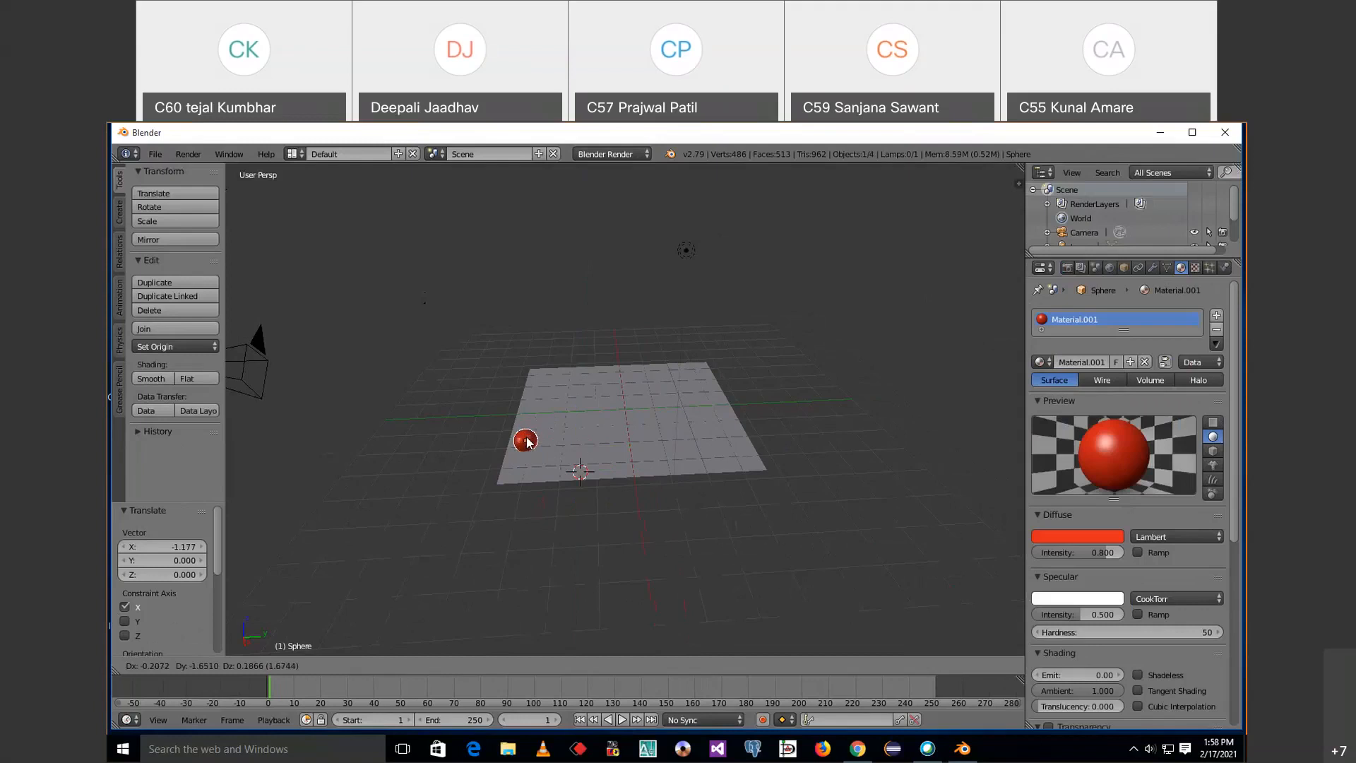
{"action": "left_click", "coordinate": [526, 440]}
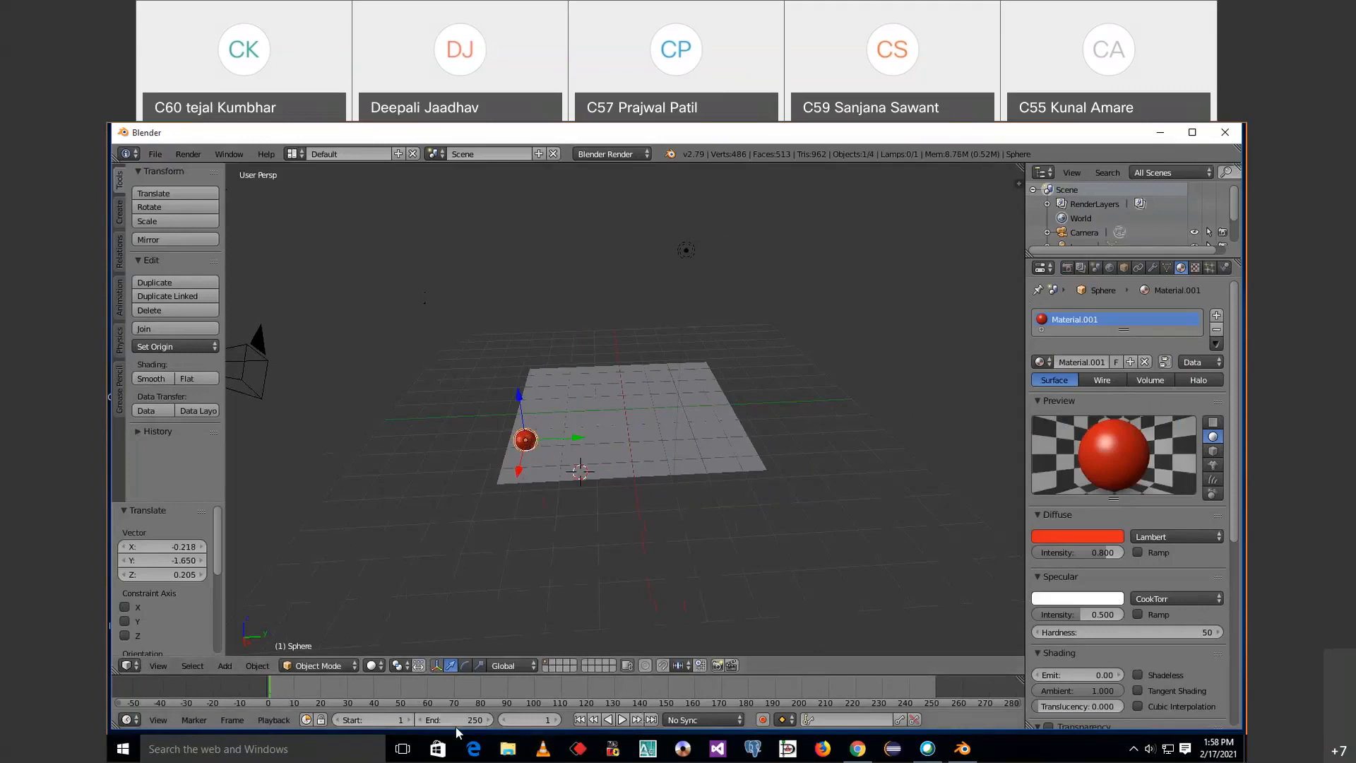
Set the animation's end frame to 80 and insert a LocRotScale keyframe for the sphere at frame 1.
{"action": "left_click", "coordinate": [475, 719]}
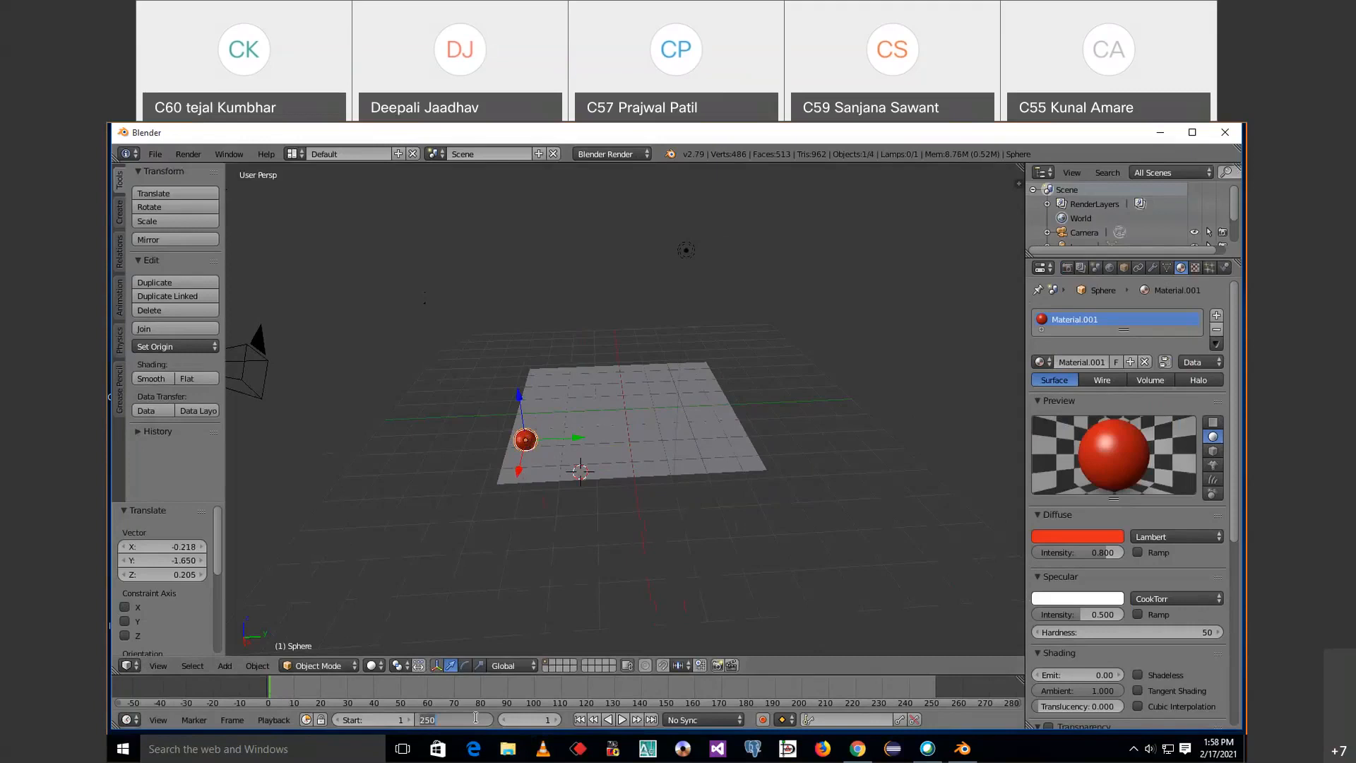
{"action": "type", "text": "80"}
{"action": "key", "text": "Return"}
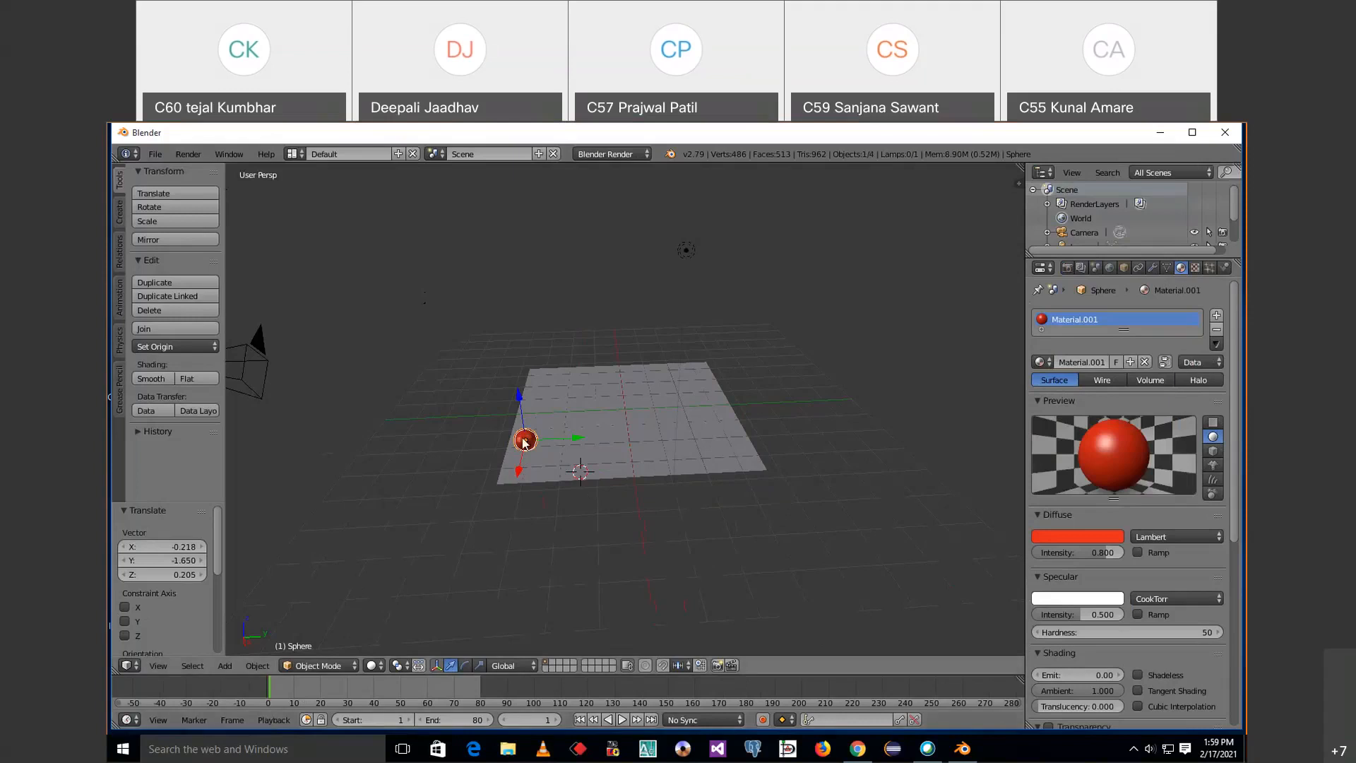
{"action": "key", "text": "i"}
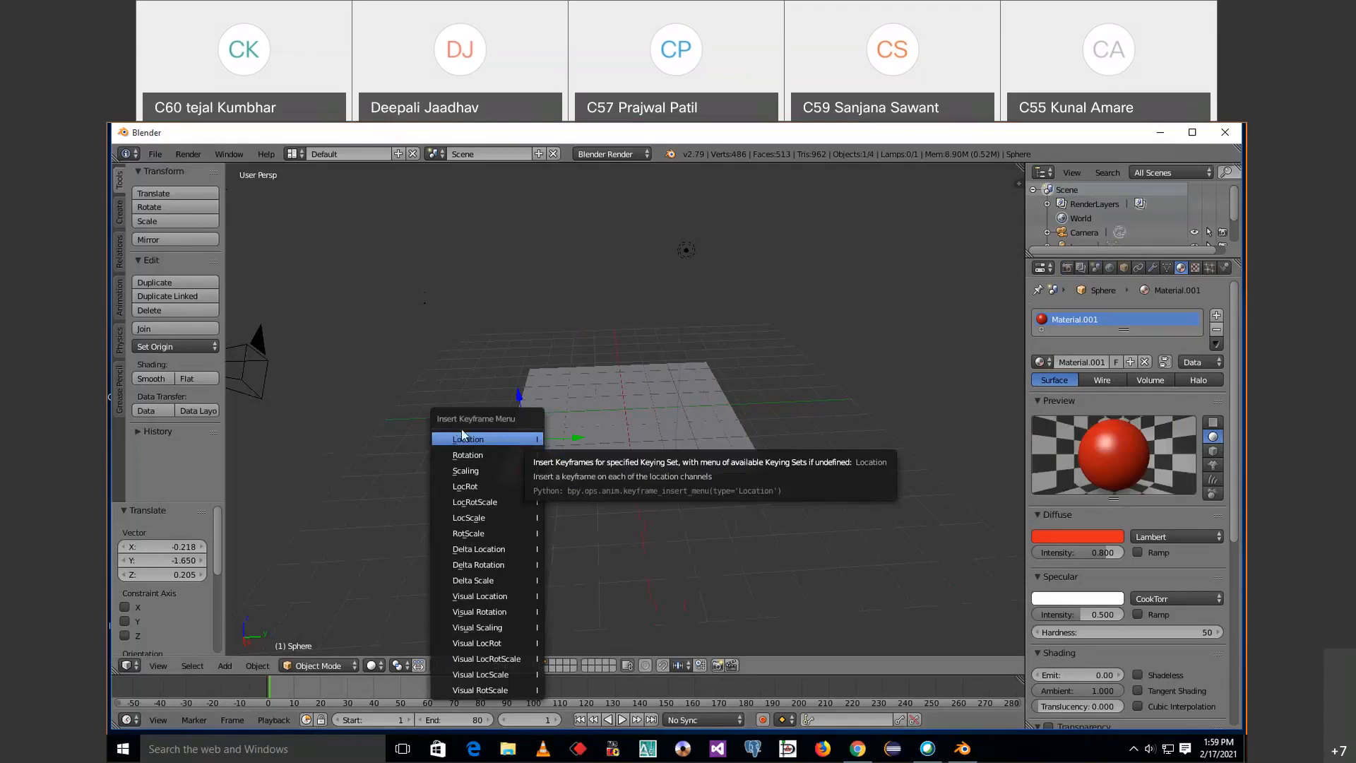
{"action": "left_click", "coordinate": [465, 502]}
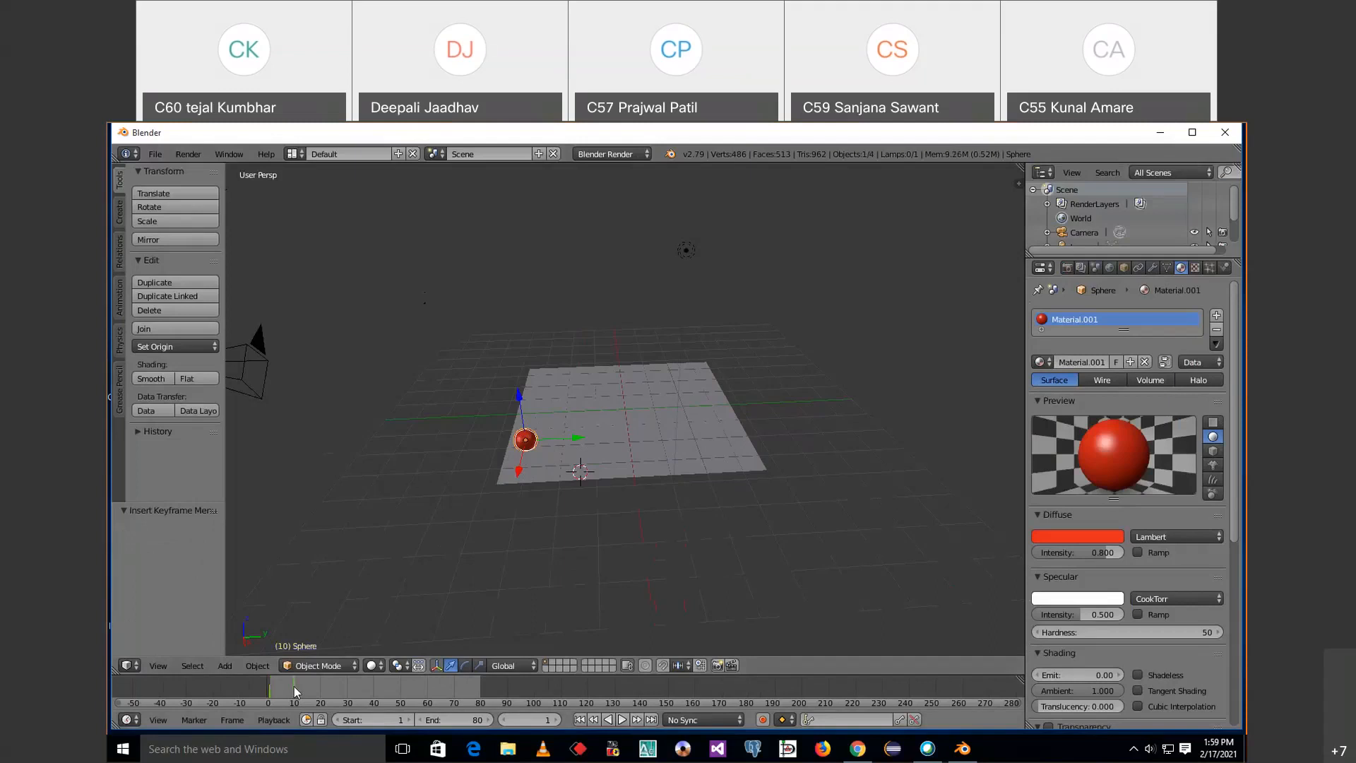
At frame 10, move the sphere by about -0.73, 0.49, 1.31 and insert a LocRotScale keyframe.
{"action": "left_click", "coordinate": [528, 443]}
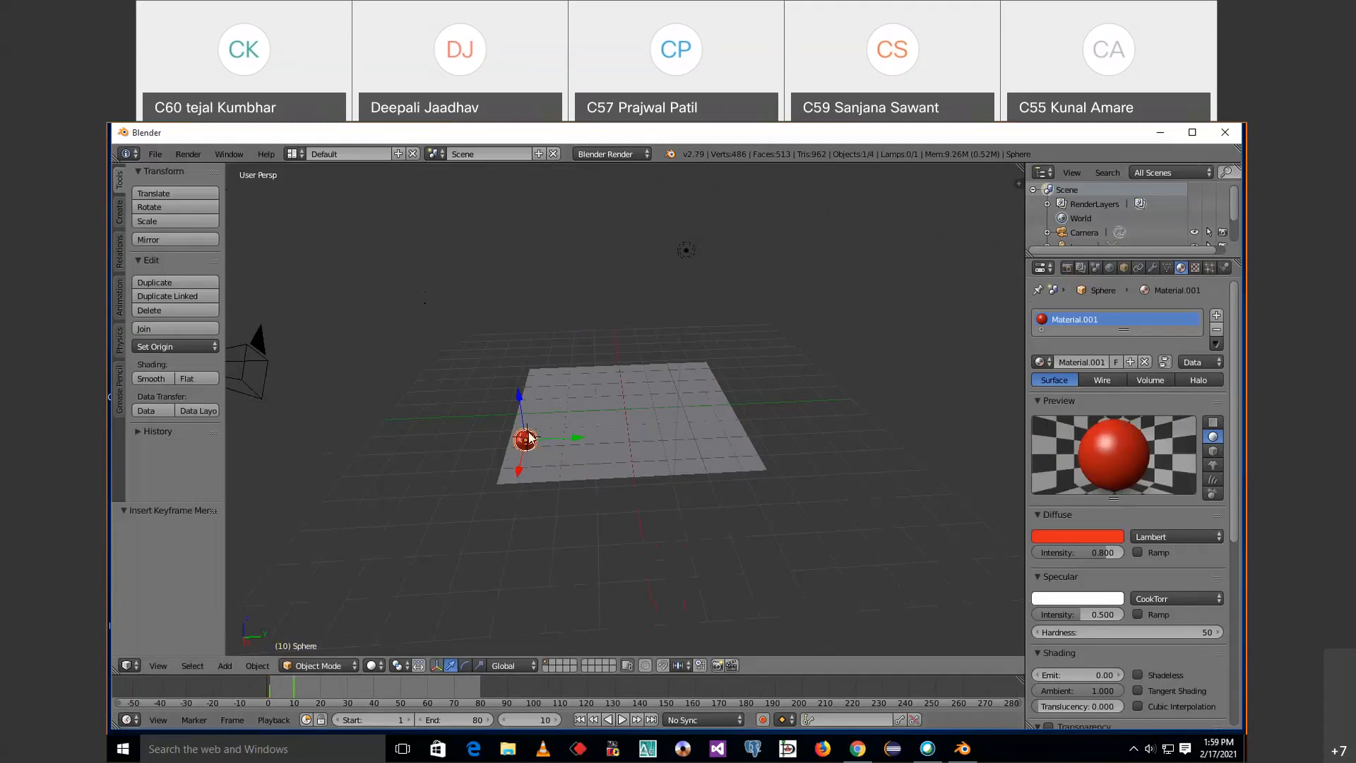
{"action": "key", "text": "g"}
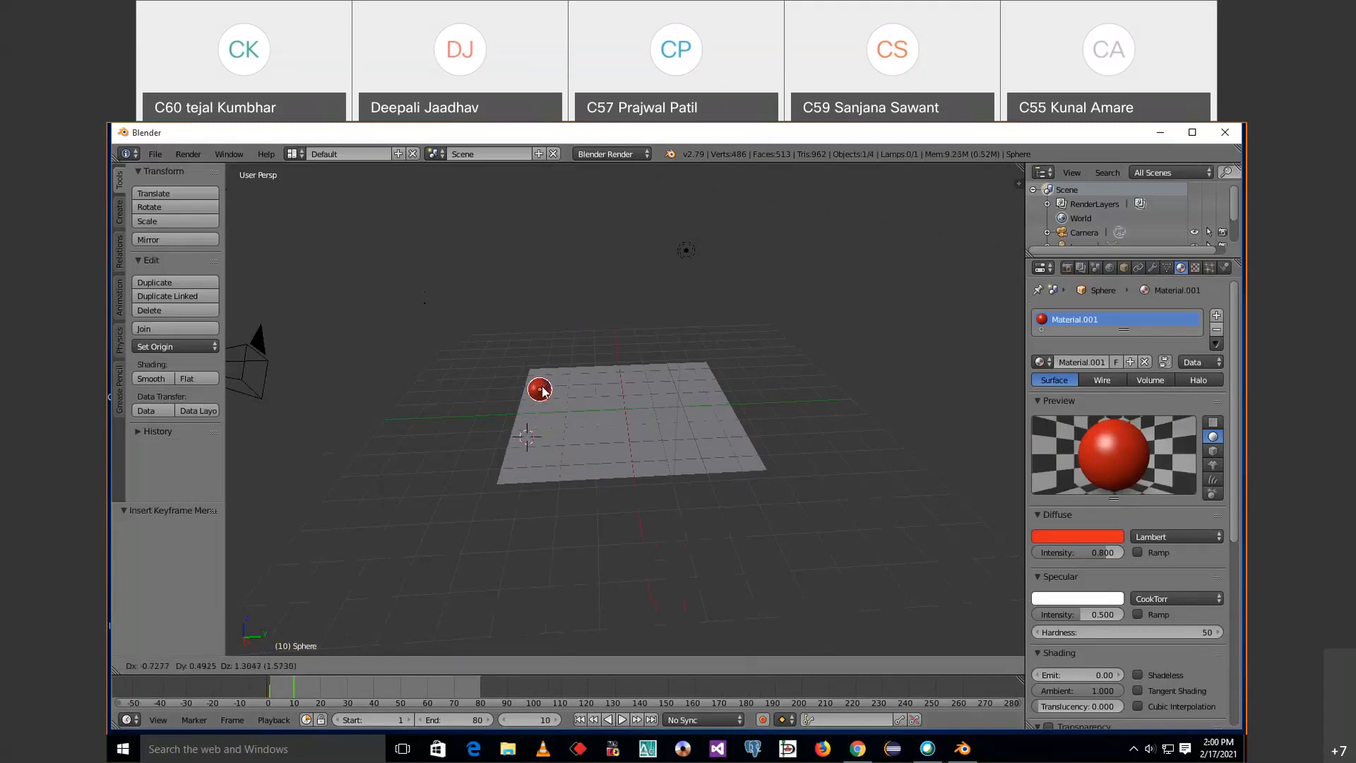
{"action": "left_click", "coordinate": [543, 392]}
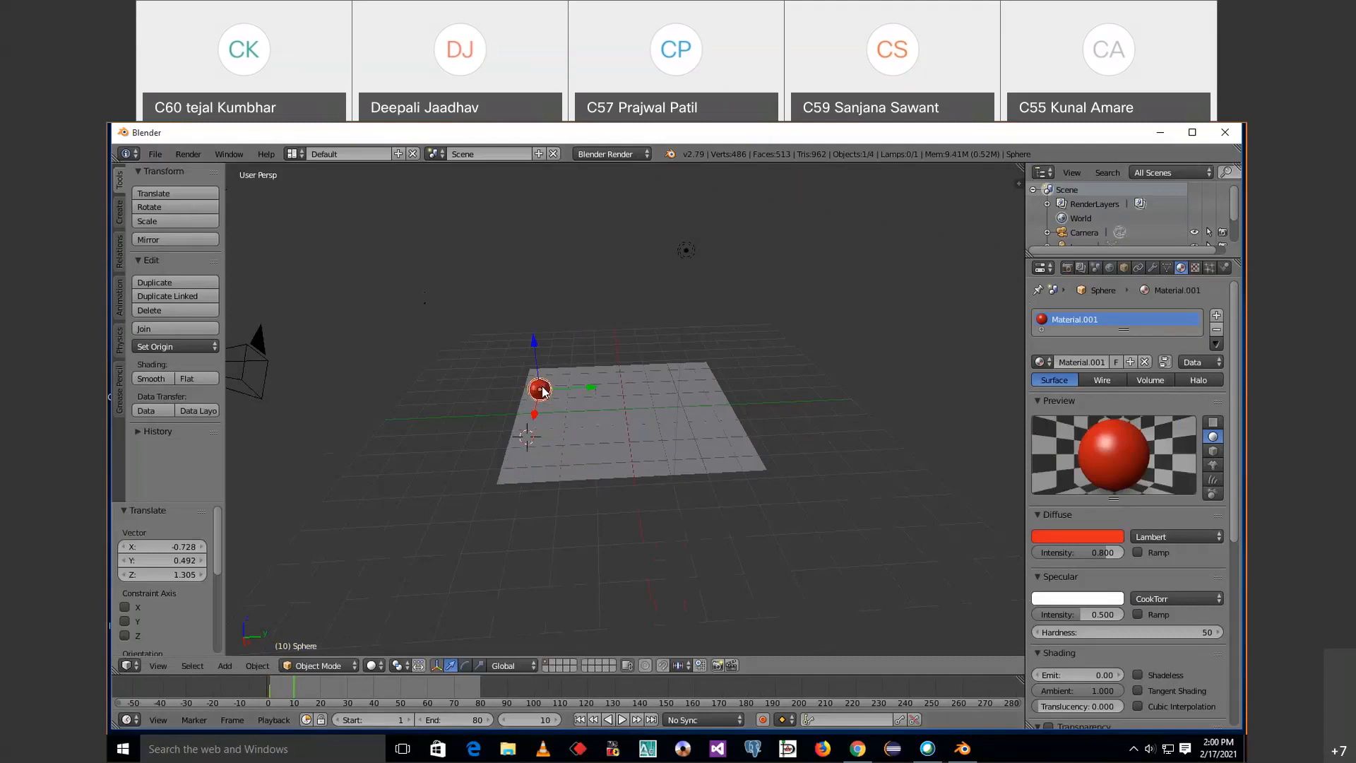
{"action": "key", "text": "i"}
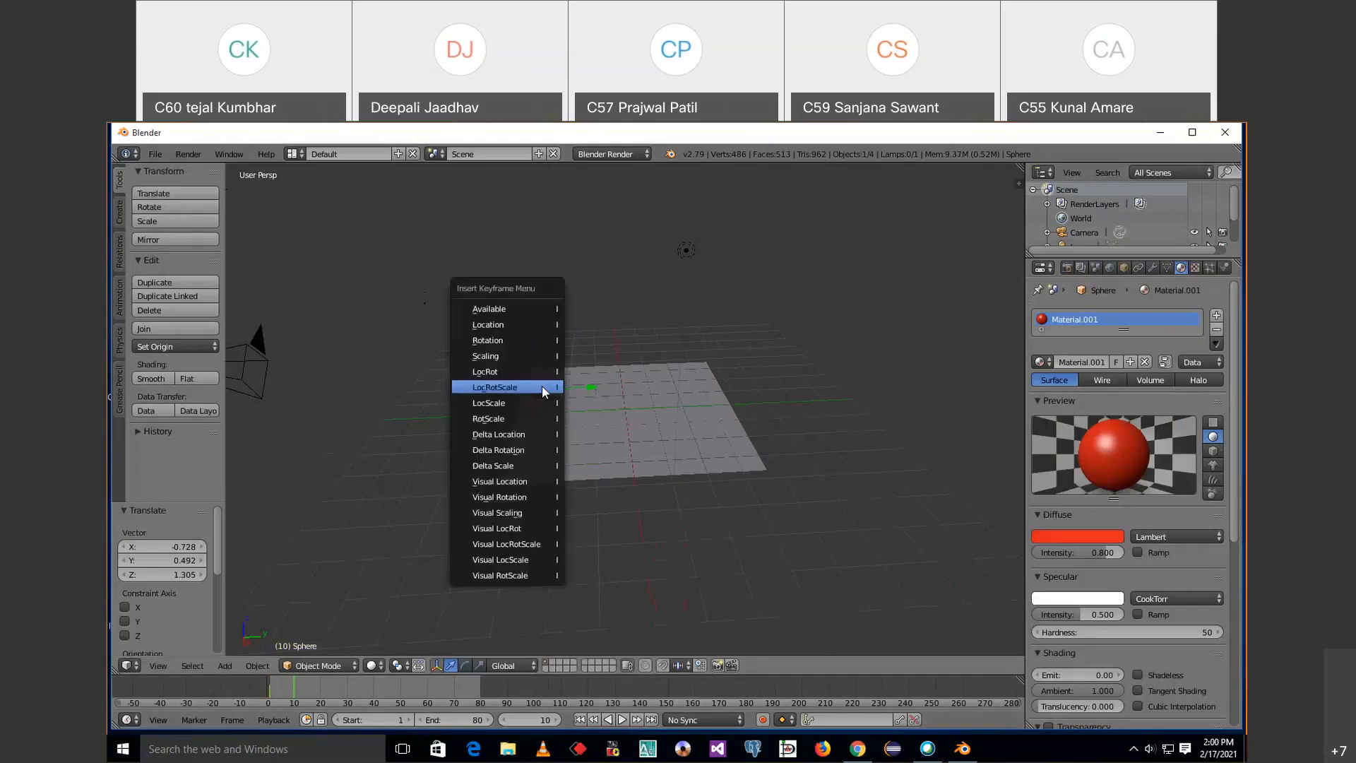
{"action": "left_click", "coordinate": [543, 392]}
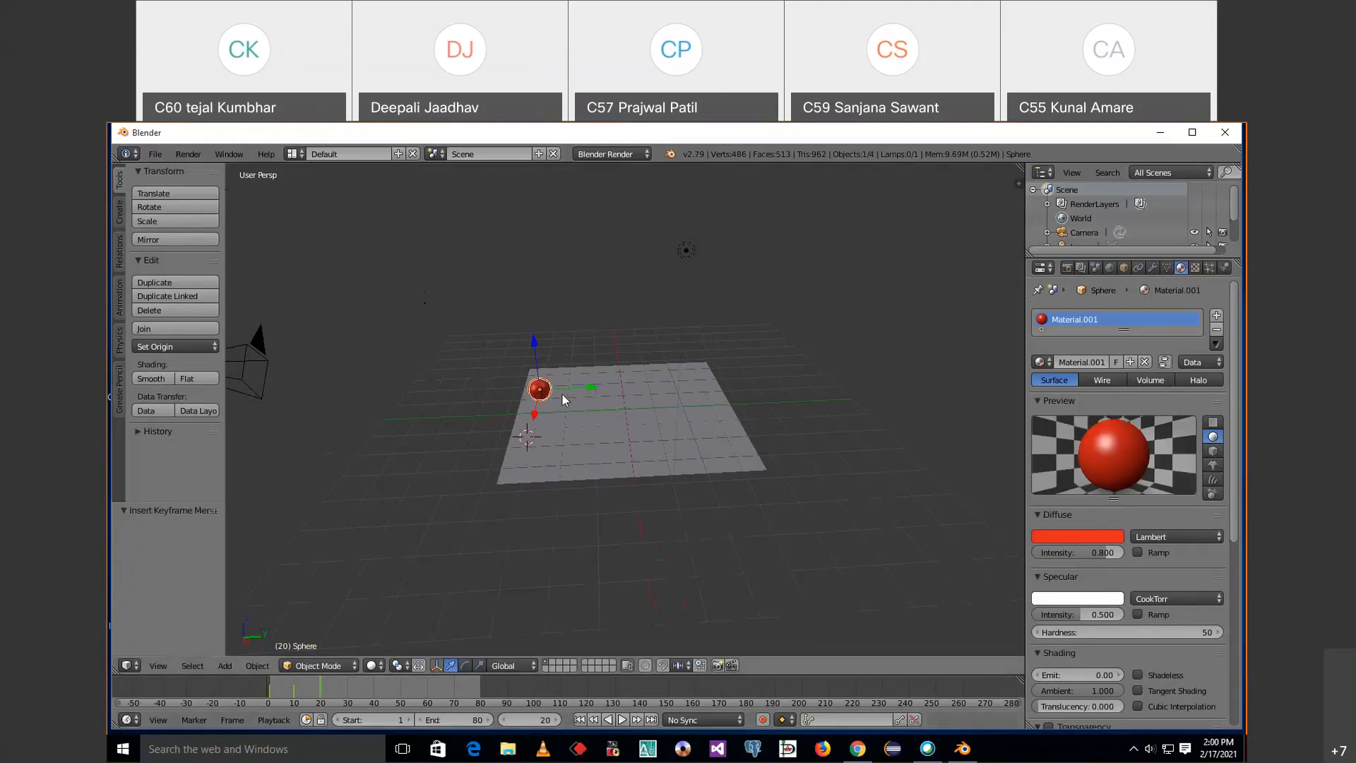
At frame 20, move the sphere by about 0.79, 1.21, -1.23 down to the plane and insert a LocRotScale keyframe.
{"action": "key", "text": "g"}
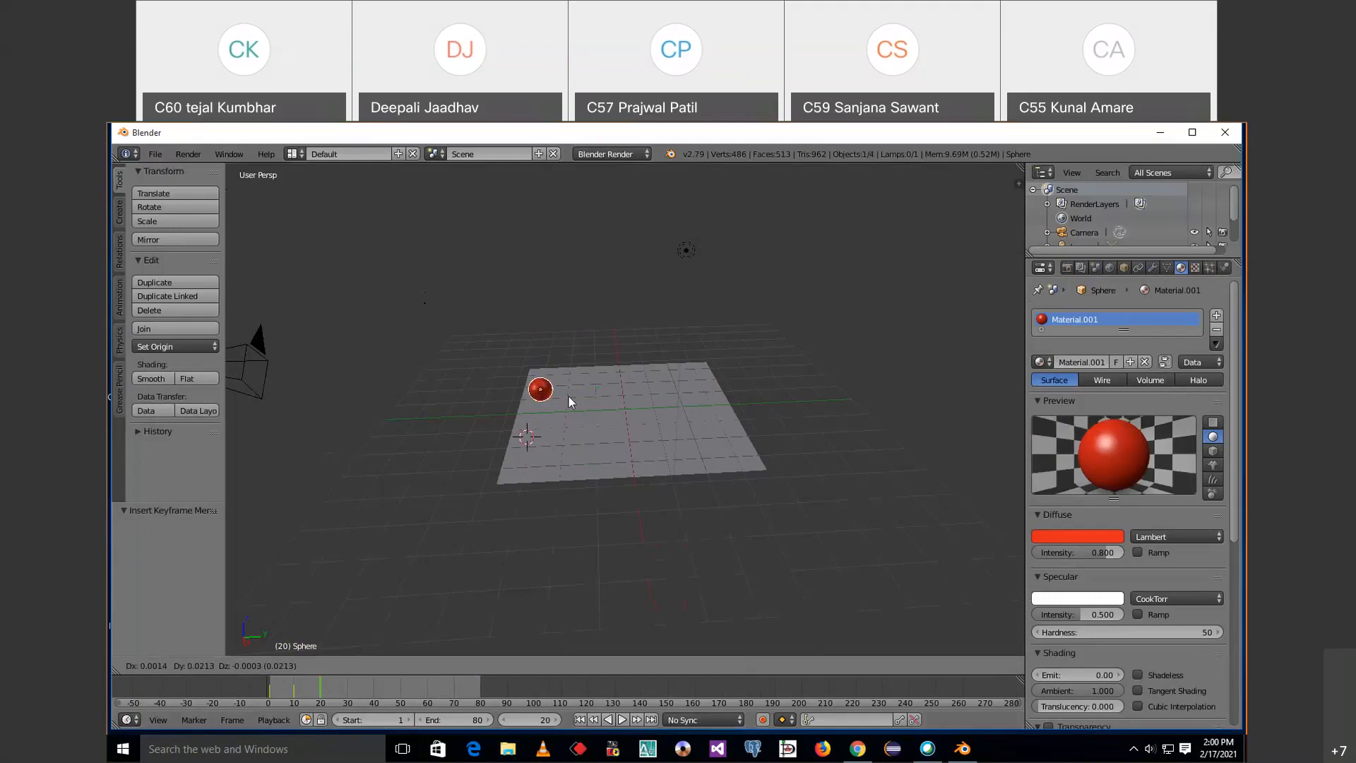
{"action": "left_click", "coordinate": [605, 442]}
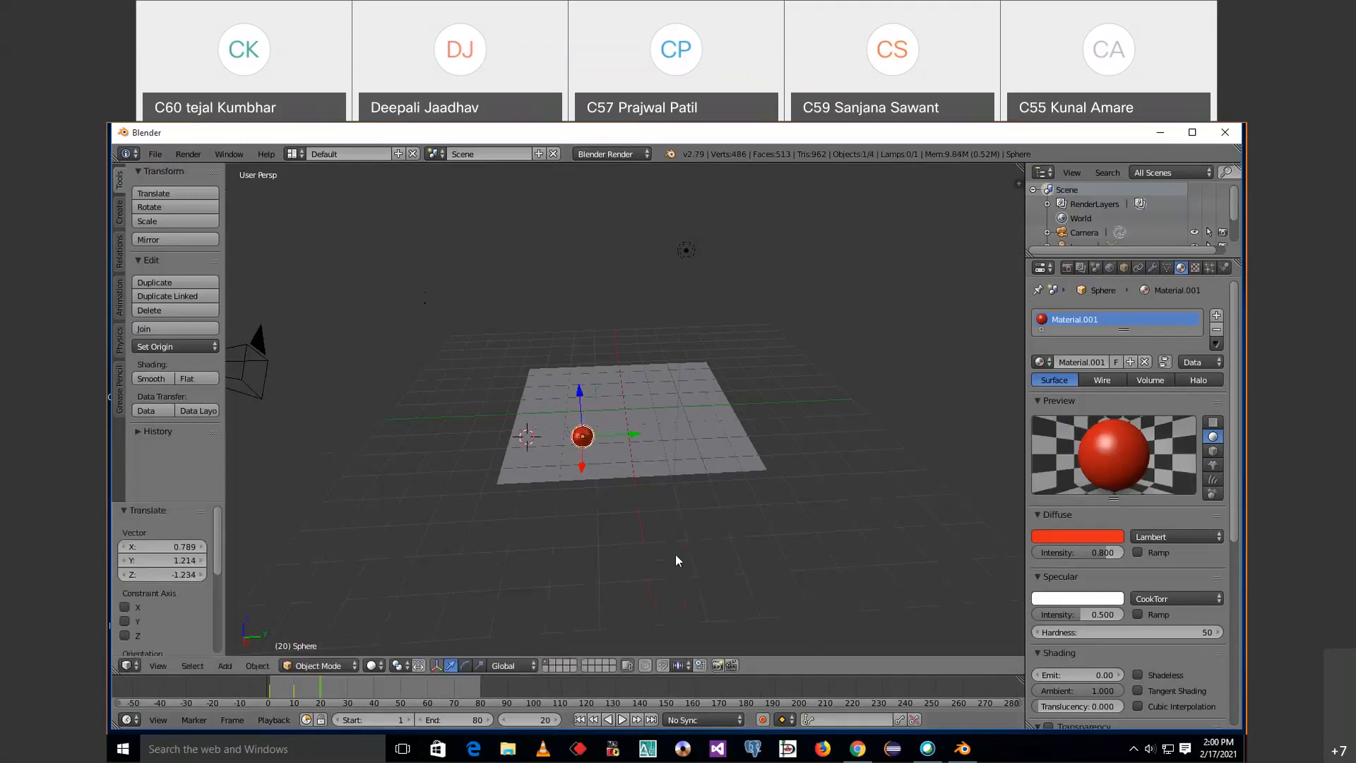
{"action": "key", "text": "KP_1"}
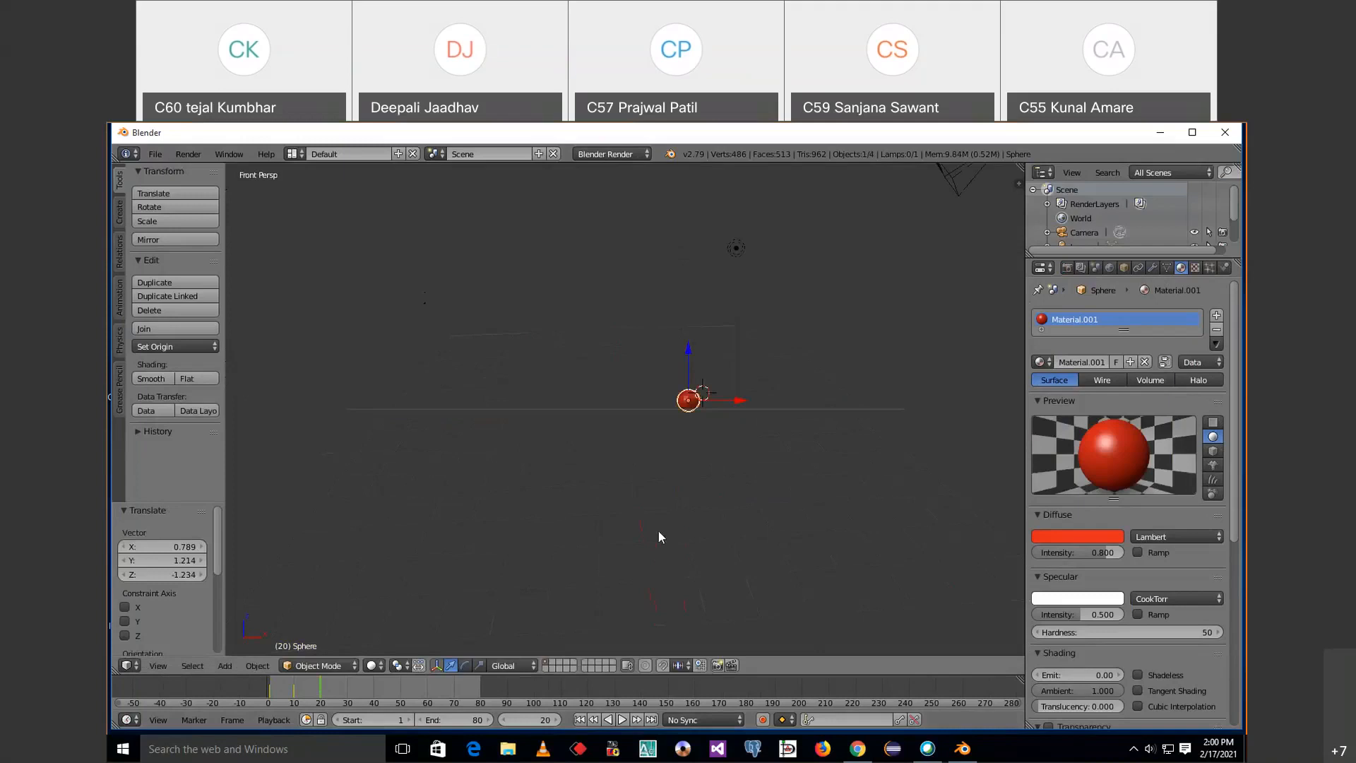
{"action": "middle_click_drag", "start_coordinate": [701, 544], "coordinate": [798, 487]}
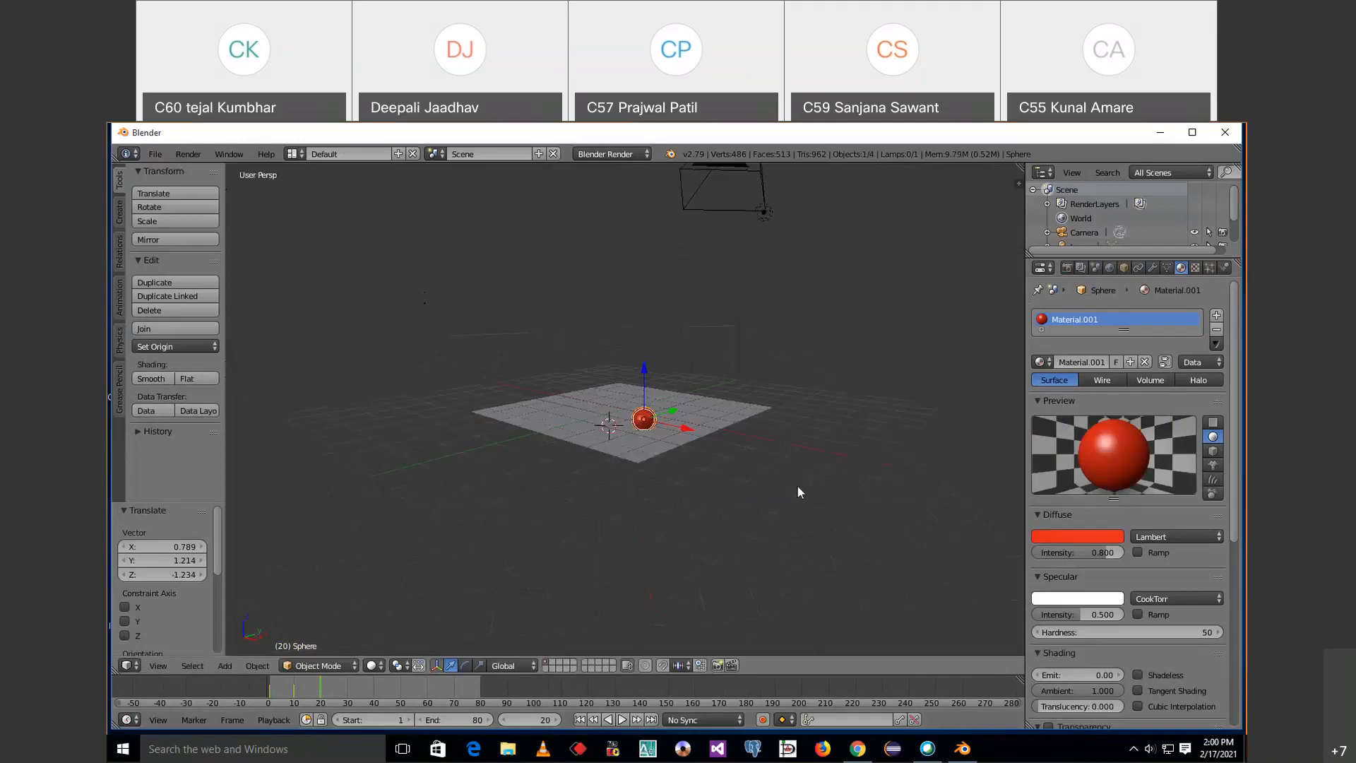
{"action": "middle_click_drag", "start_coordinate": [661, 524], "coordinate": [599, 524]}
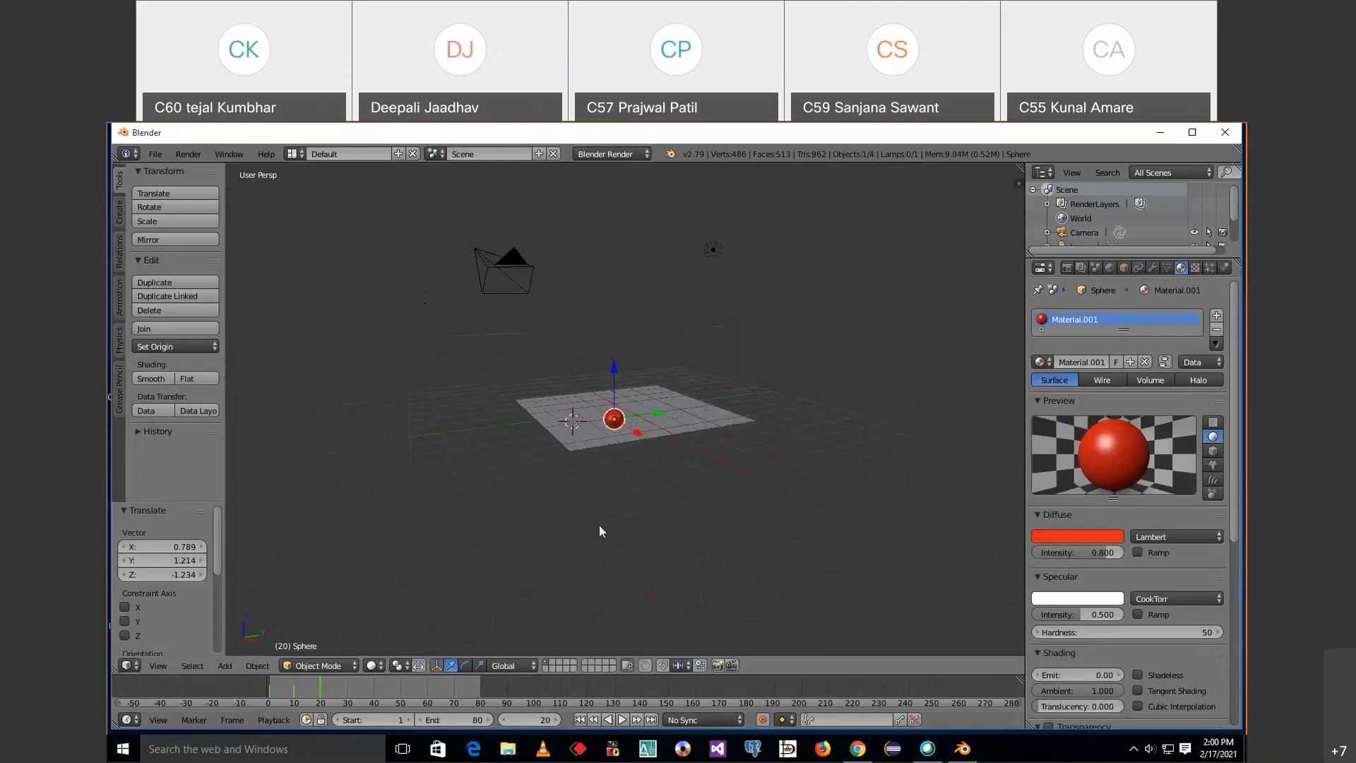
{"action": "middle_click_drag", "start_coordinate": [760, 519], "coordinate": [702, 562]}
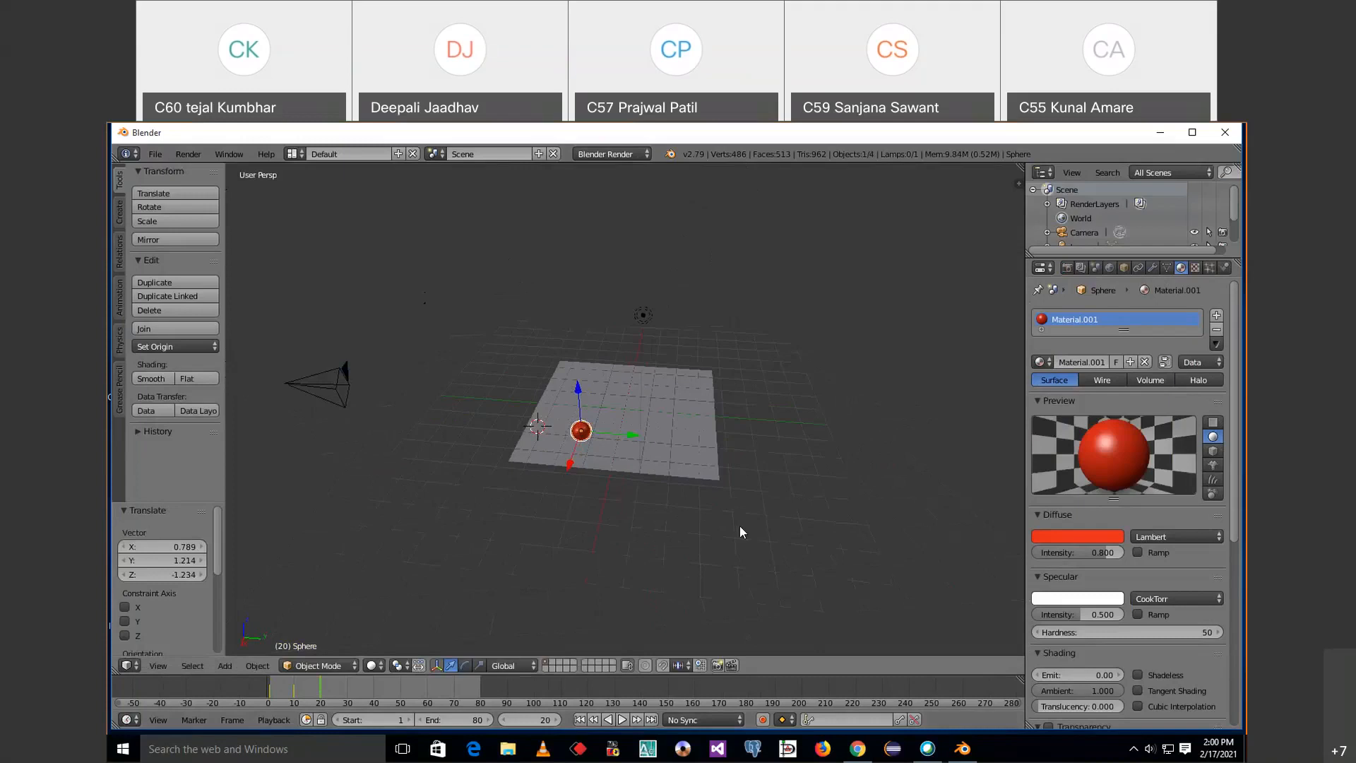
{"action": "key", "text": "i"}
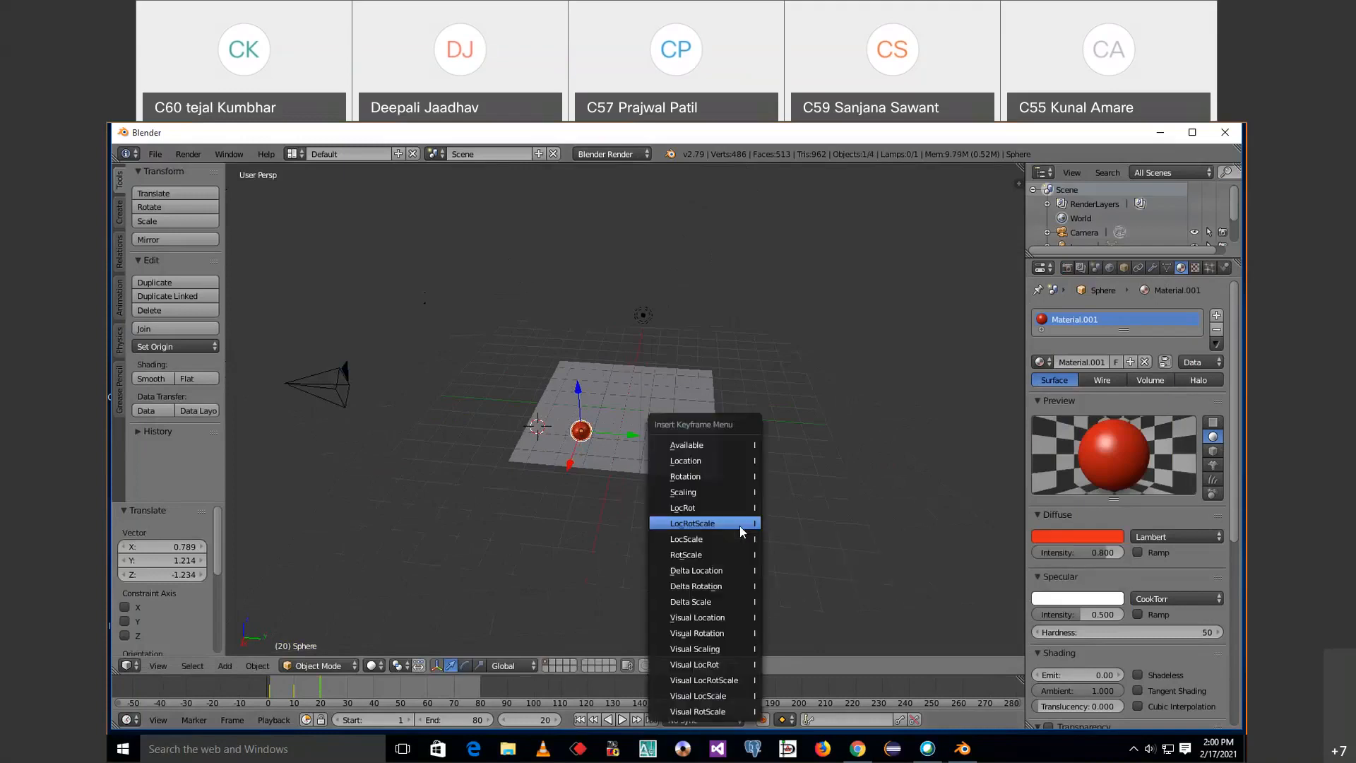
{"action": "left_click", "coordinate": [739, 525]}
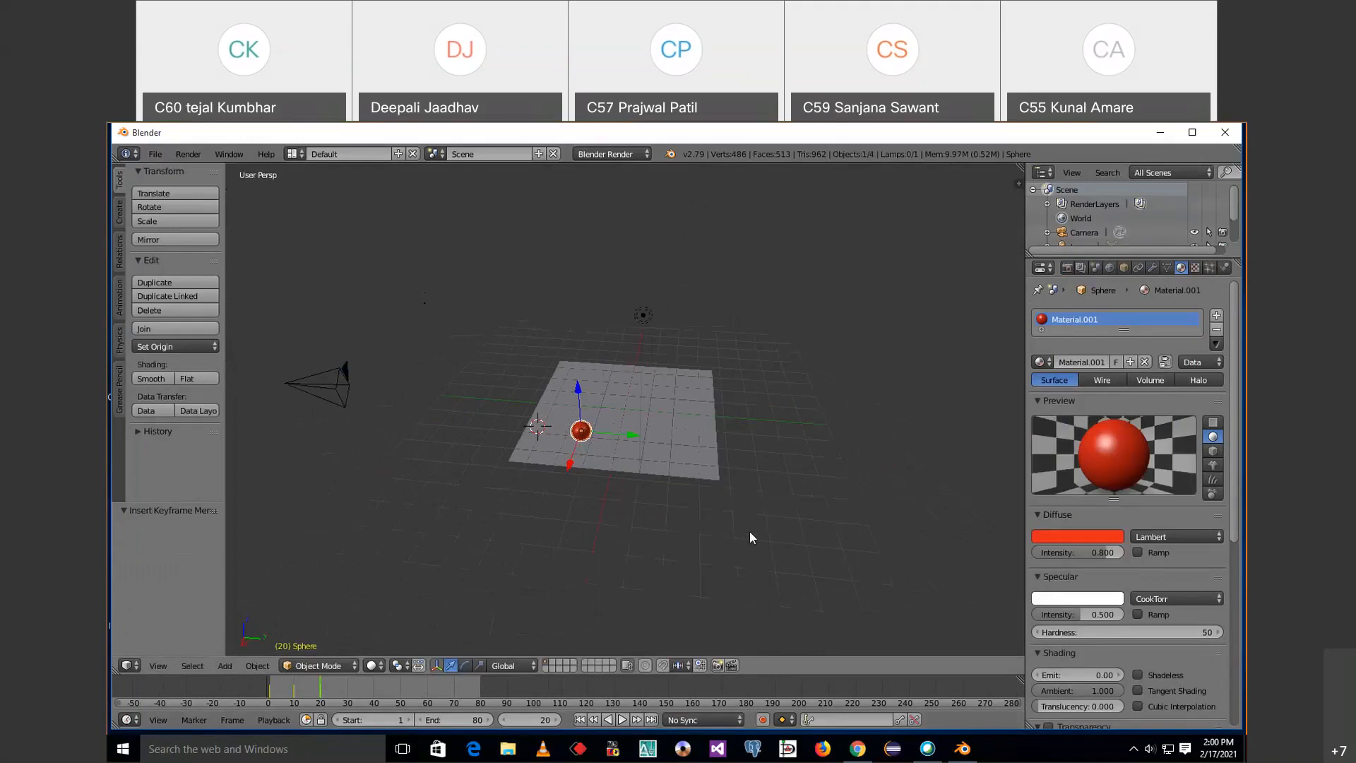
Play the animation to check the sphere's first bounce, then stop playback.
{"action": "left_click", "coordinate": [621, 720]}
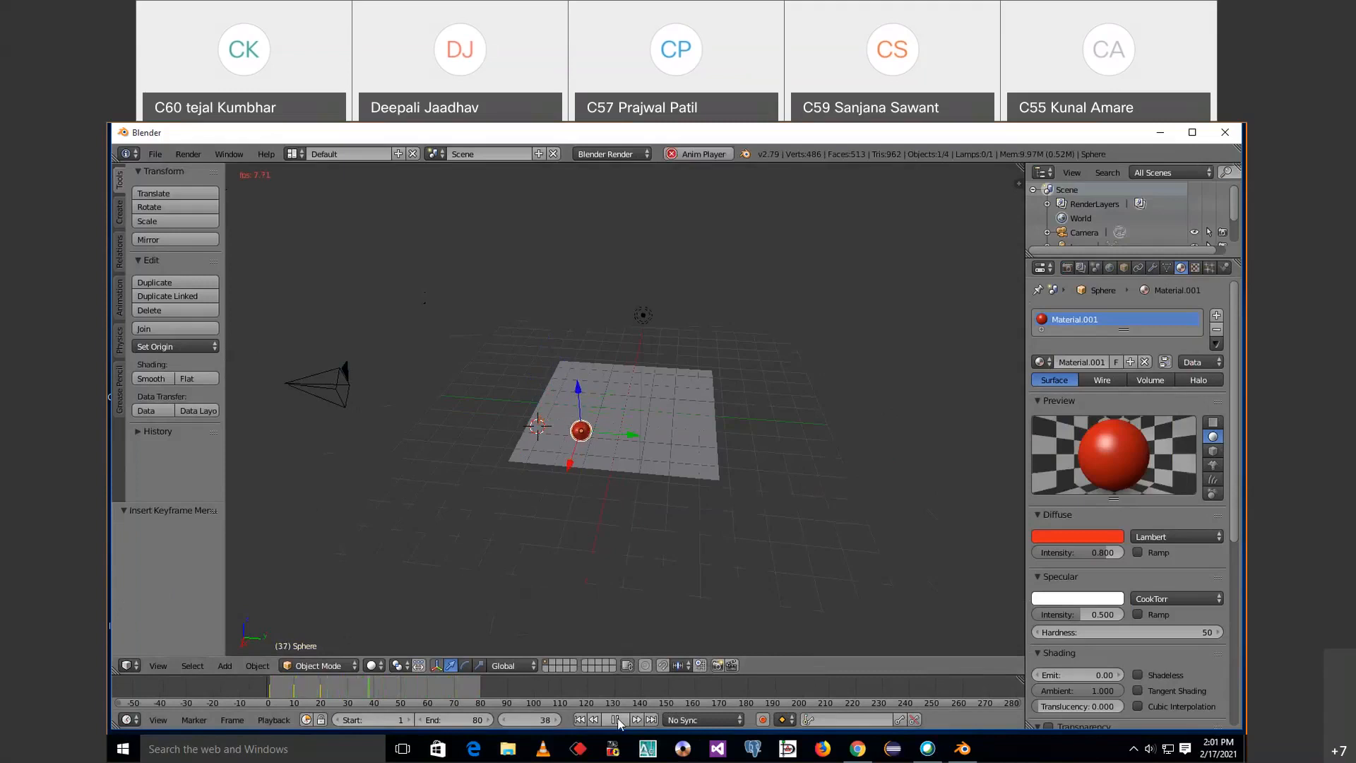
{"action": "left_click", "coordinate": [615, 719]}
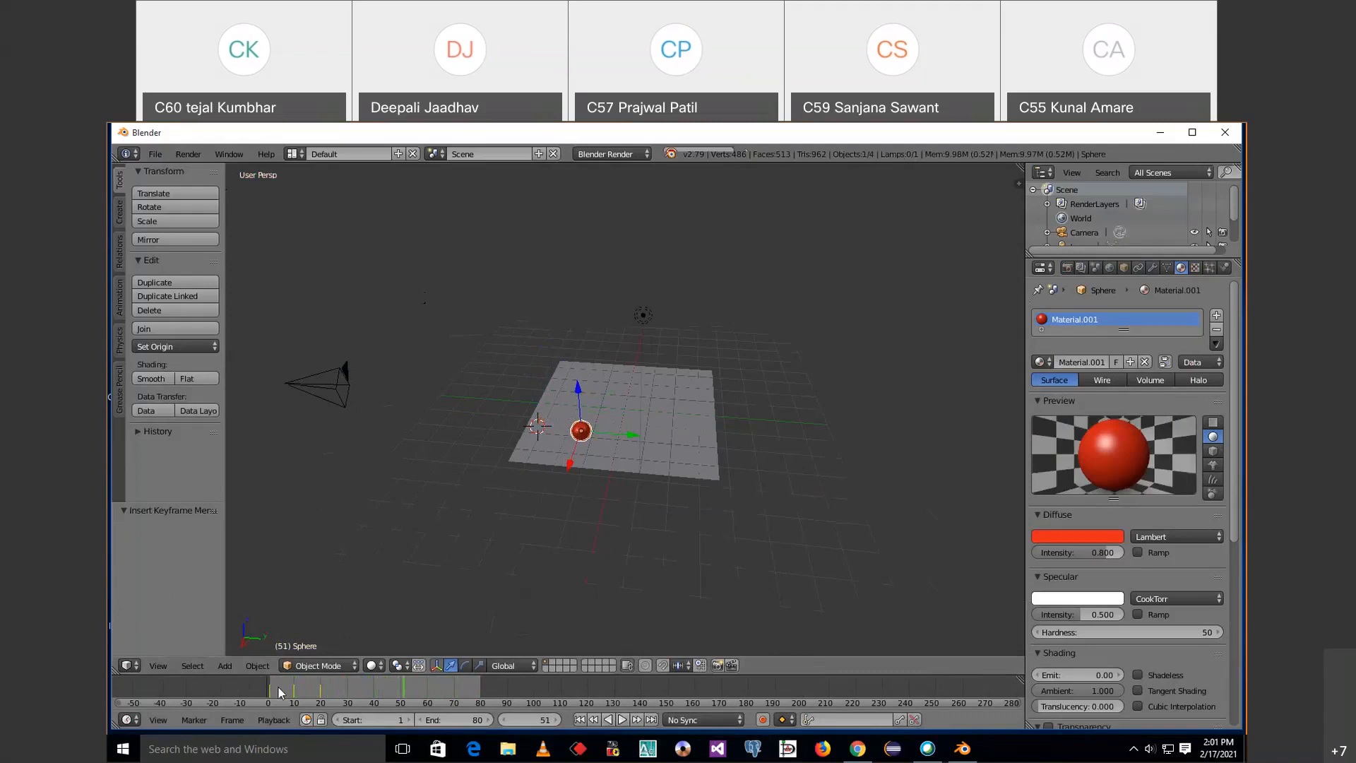
At frame 30, move the sphere by about -1.09, 0.72, 1.40 and insert a LocRotScale keyframe.
{"action": "left_click", "coordinate": [346, 683]}
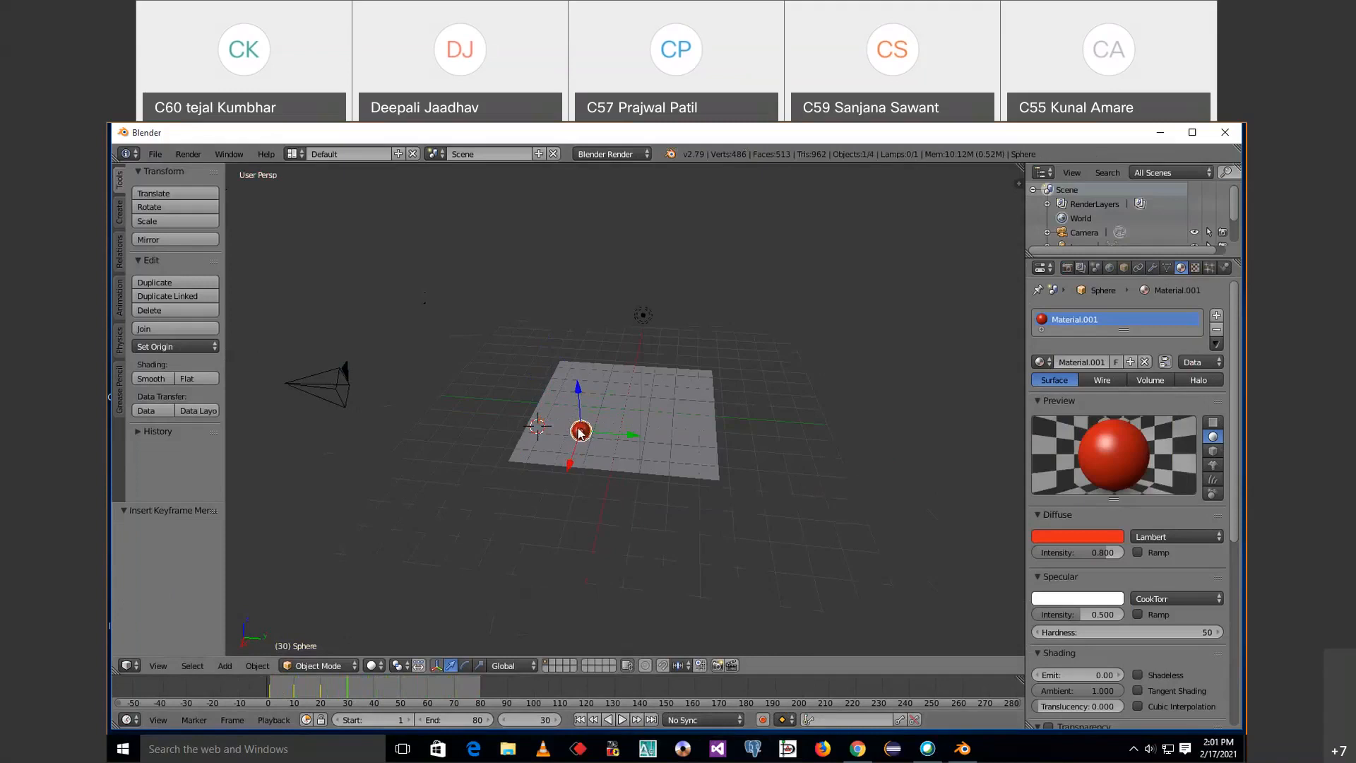
{"action": "key", "text": "g"}
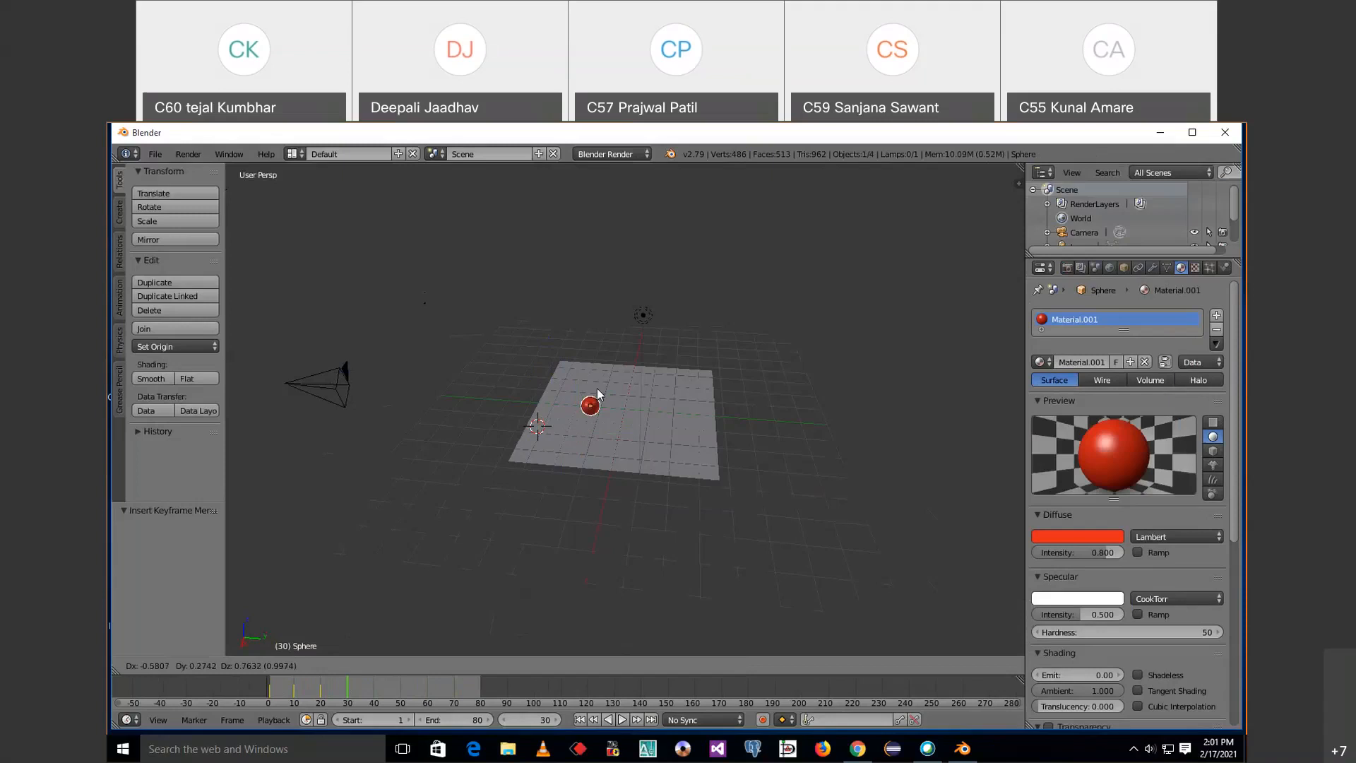
{"action": "left_click", "coordinate": [602, 386]}
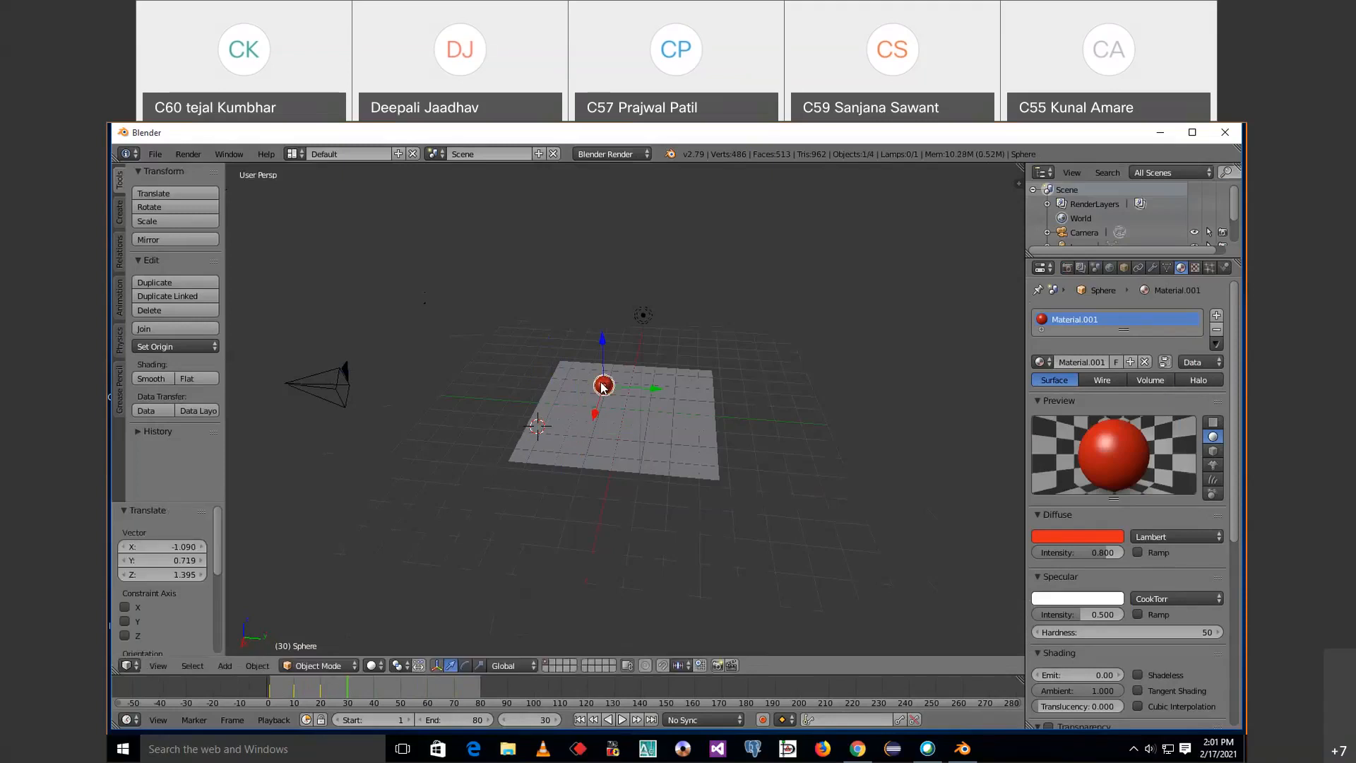
{"action": "key", "text": "i"}
{"action": "left_click", "coordinate": [603, 386]}
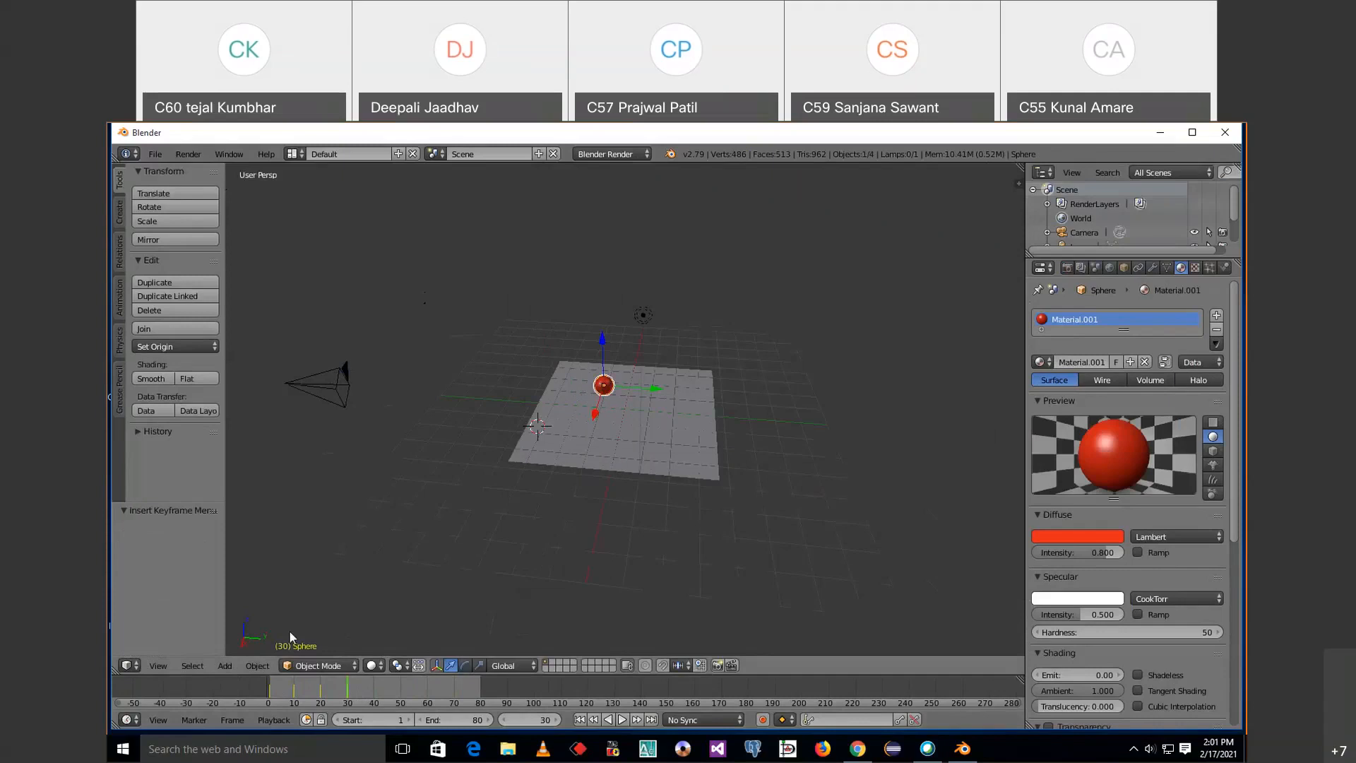
At frame 40, move the sphere by about 0.47, 1.30, -0.89, lower it slightly towards the plane and insert a keyframe.
{"action": "left_click", "coordinate": [372, 689]}
{"action": "left_click", "coordinate": [374, 685]}
{"action": "key", "text": "g"}
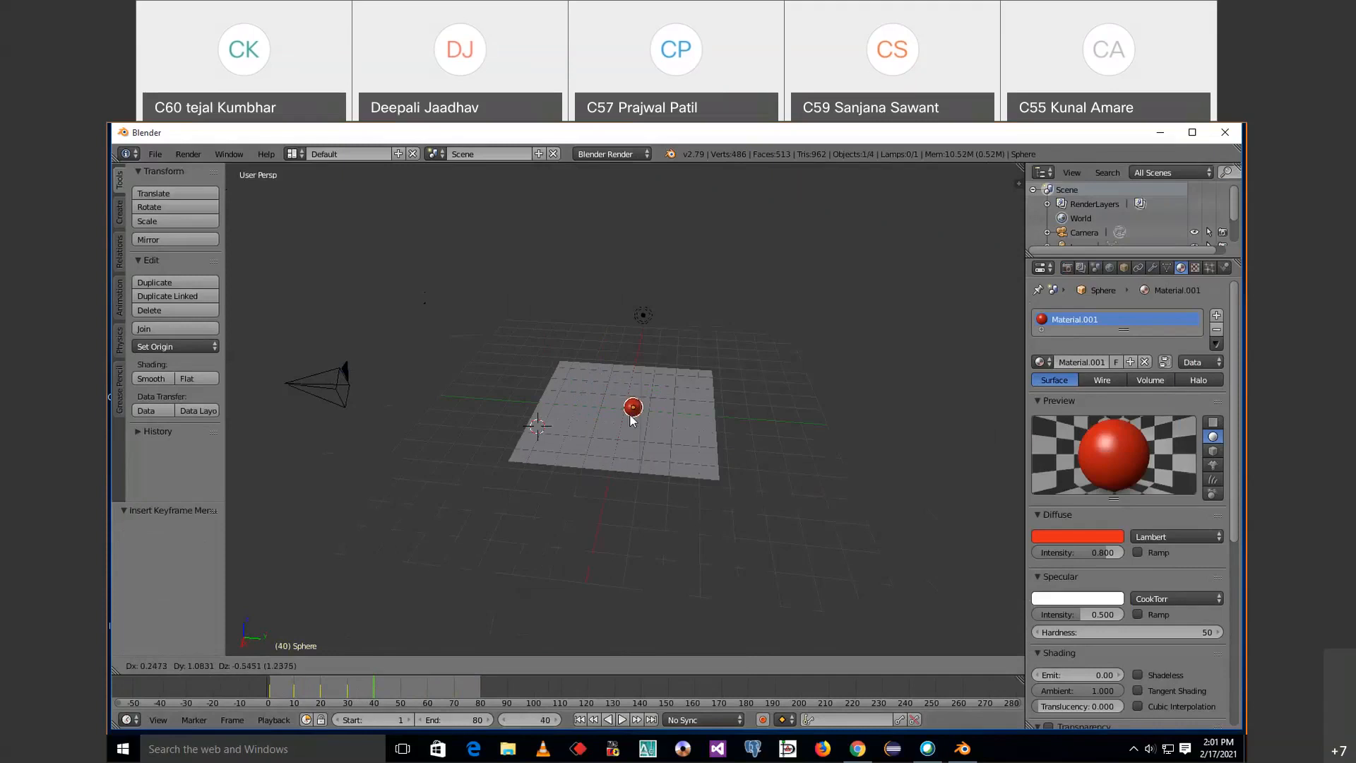
{"action": "left_click", "coordinate": [633, 421]}
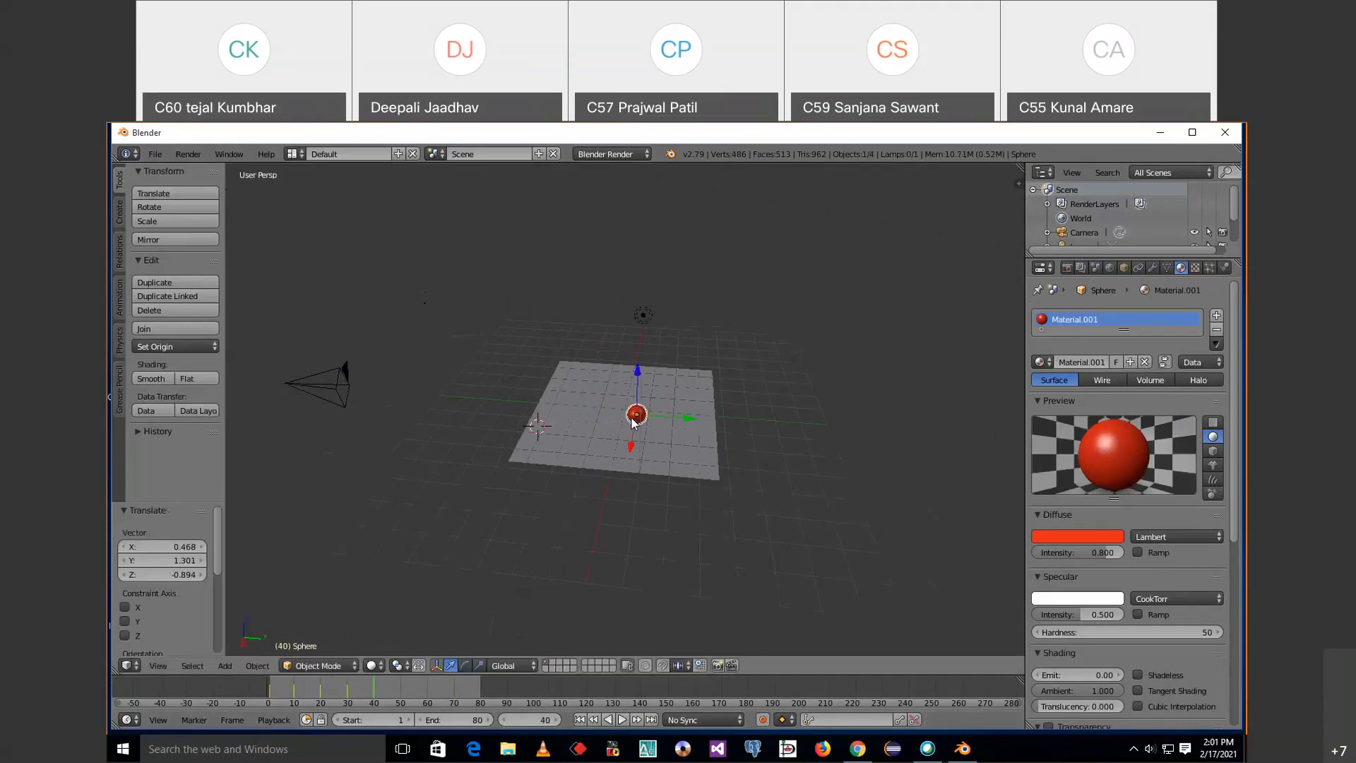
{"action": "key", "text": "KP_1"}
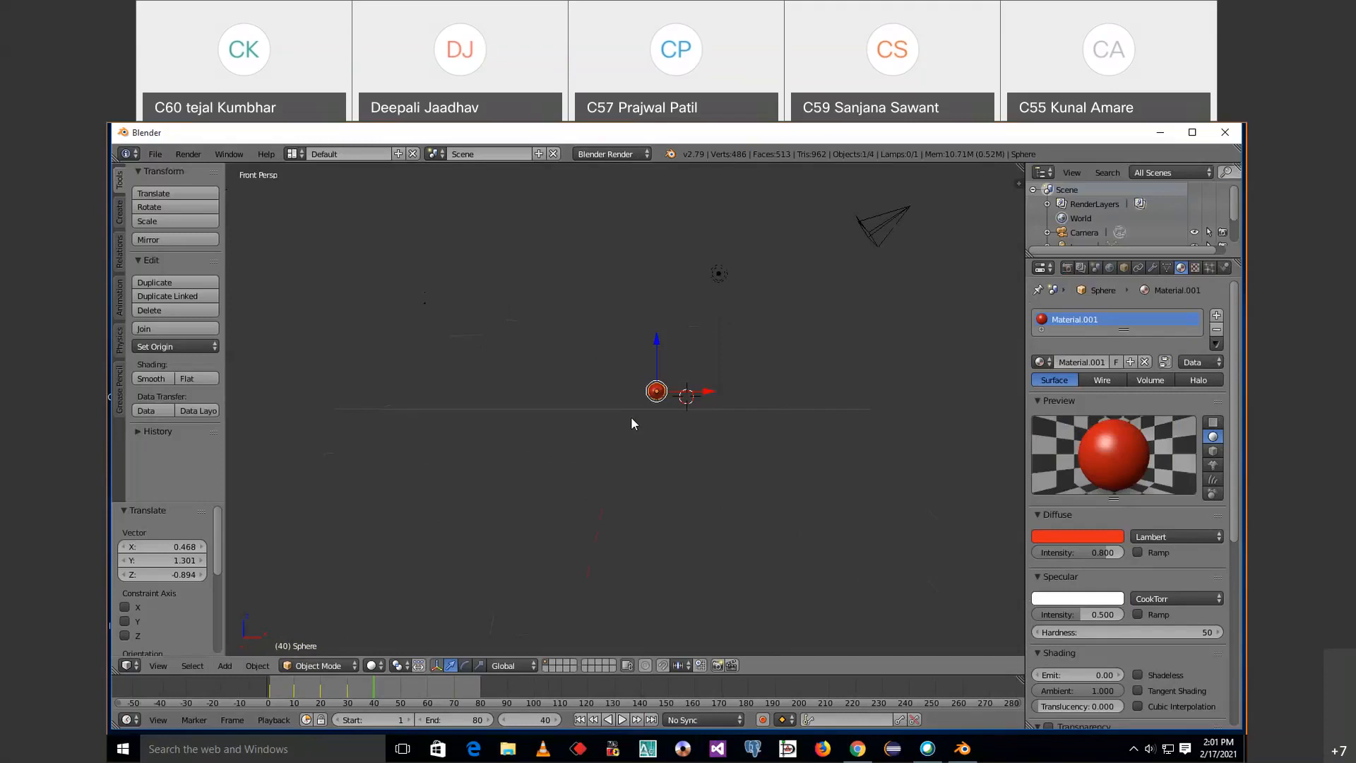
{"action": "middle_click_drag", "start_coordinate": [630, 422], "coordinate": [613, 465]}
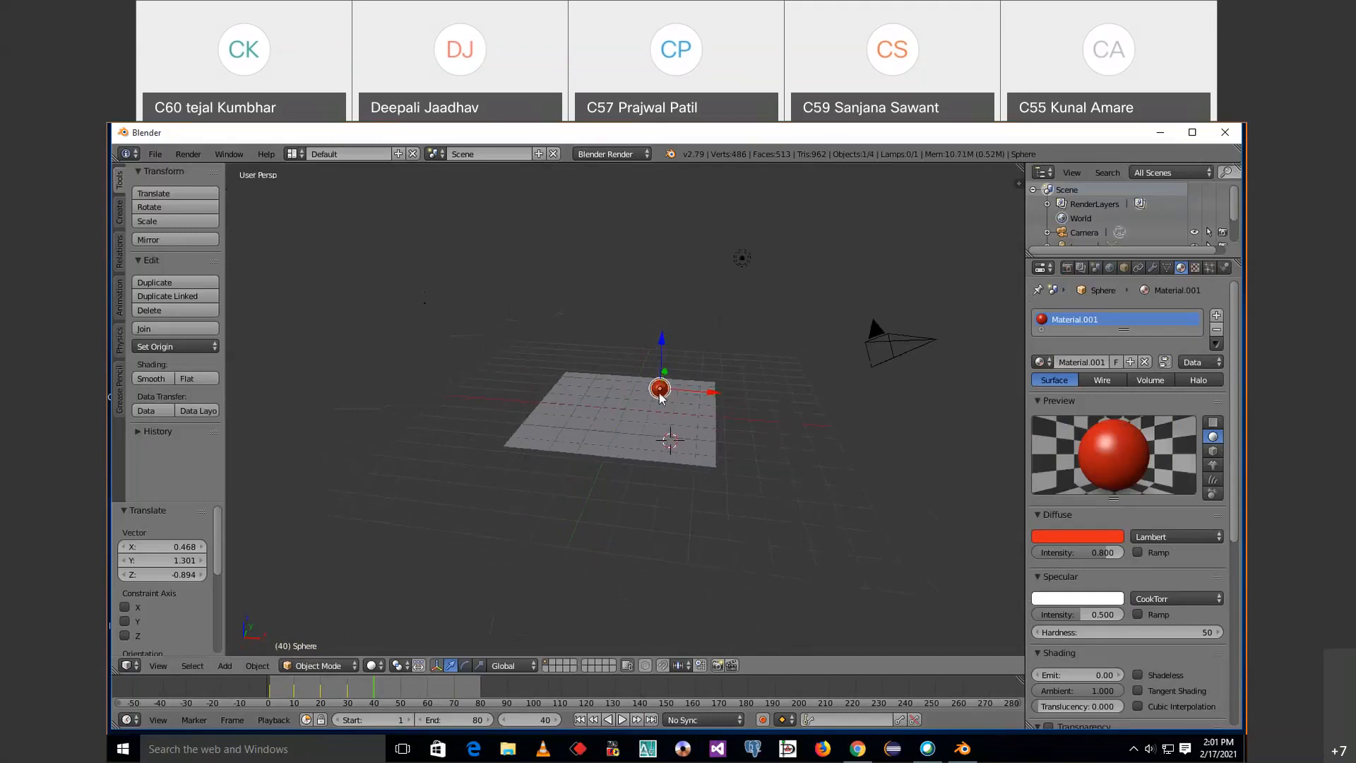
{"action": "left_click_drag", "start_coordinate": [660, 396], "coordinate": [661, 402]}
{"action": "key", "text": "i"}
{"action": "left_click", "coordinate": [738, 519]}
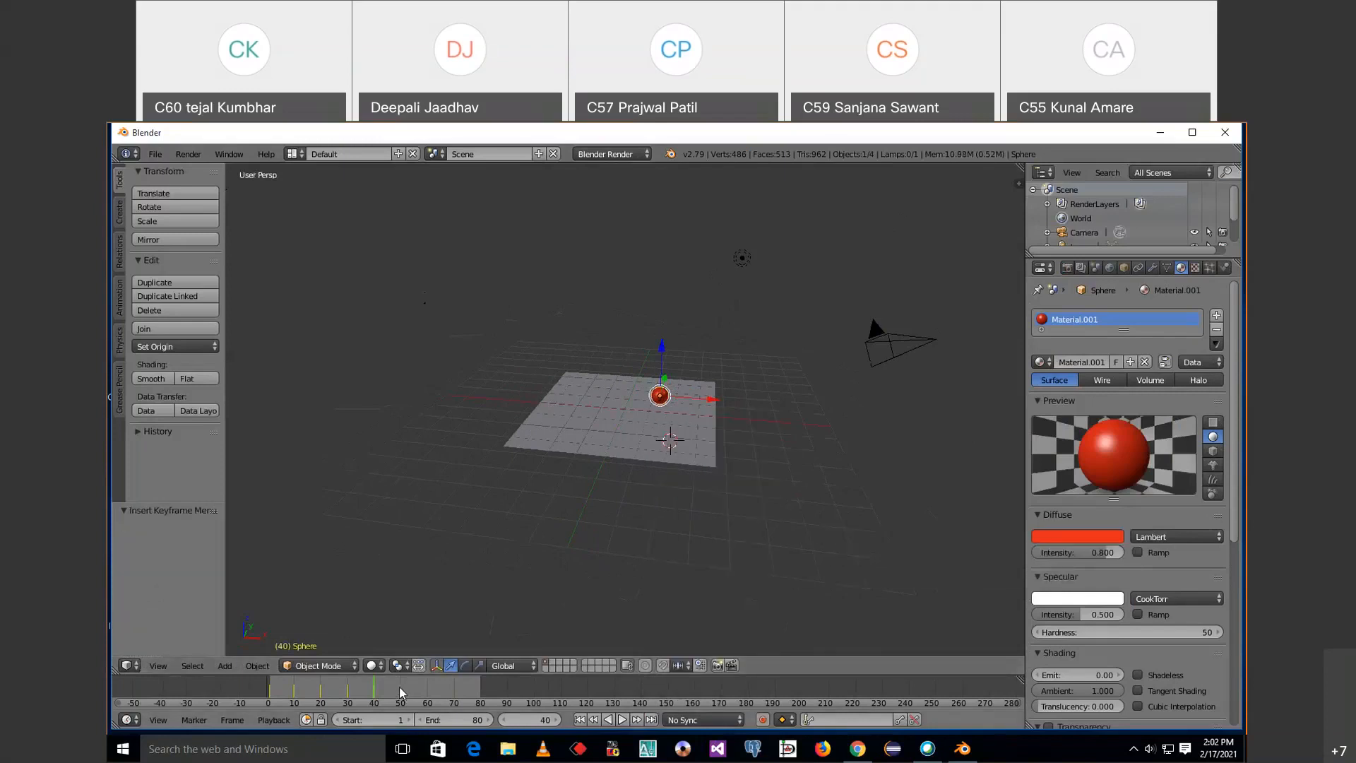
Play the animation to check the sphere's bounces from the plane's side, and stop playback.
{"action": "left_click", "coordinate": [623, 720]}
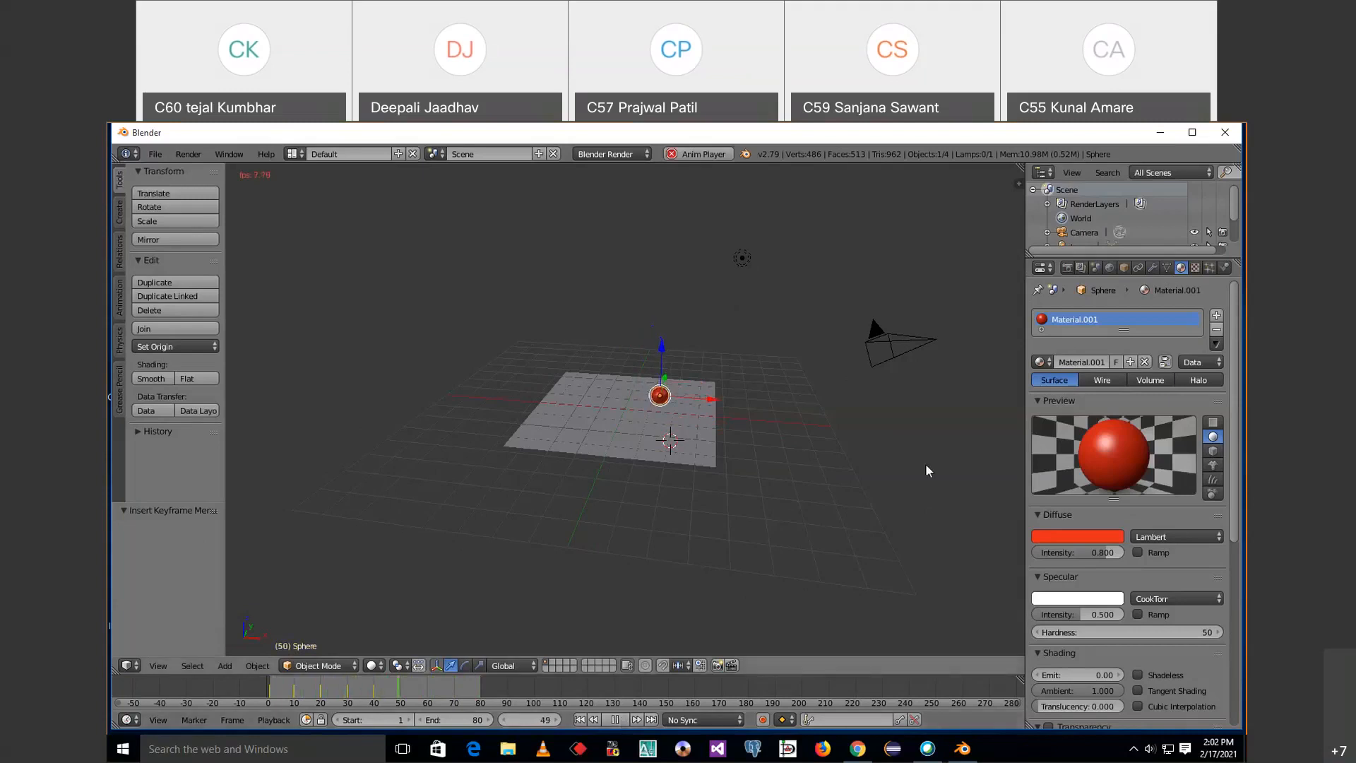
{"action": "middle_click_drag", "start_coordinate": [902, 508], "coordinate": [790, 517]}
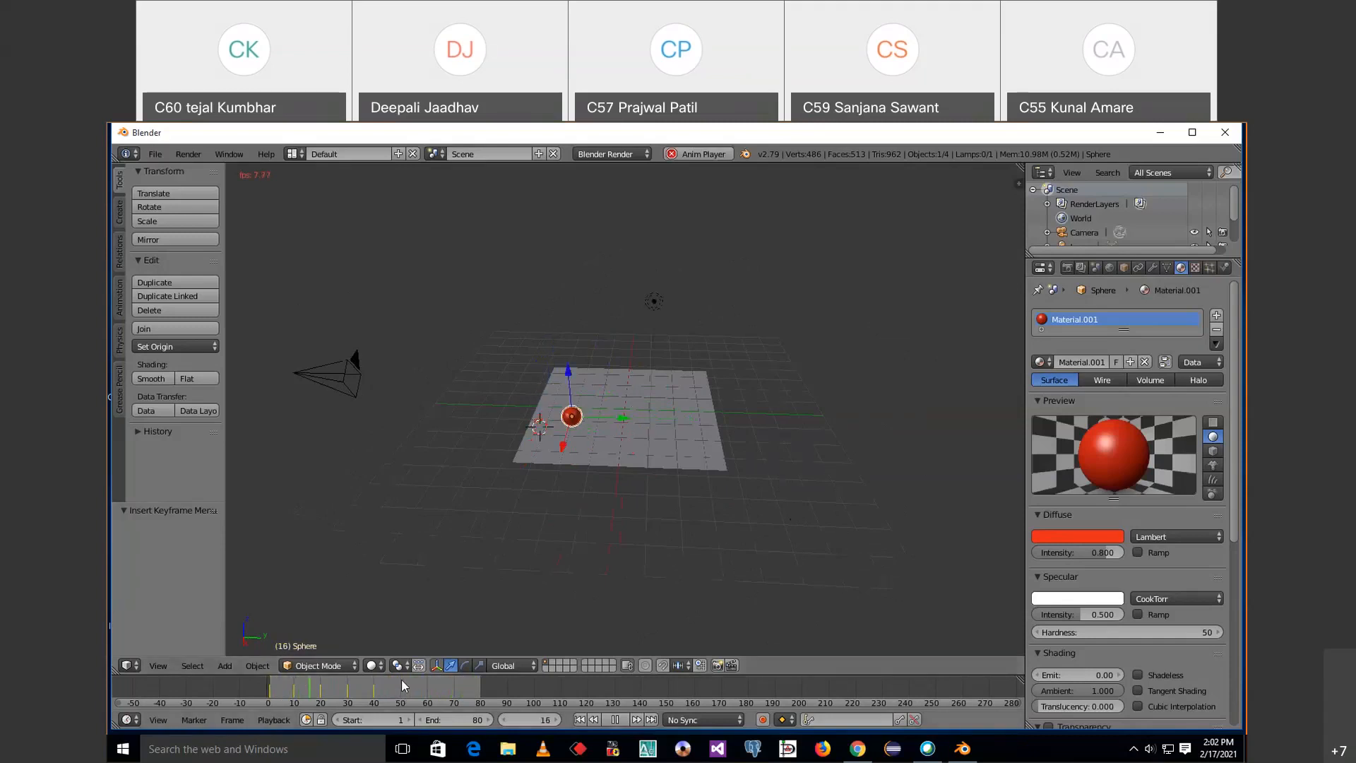
{"action": "key", "text": "alt+a"}
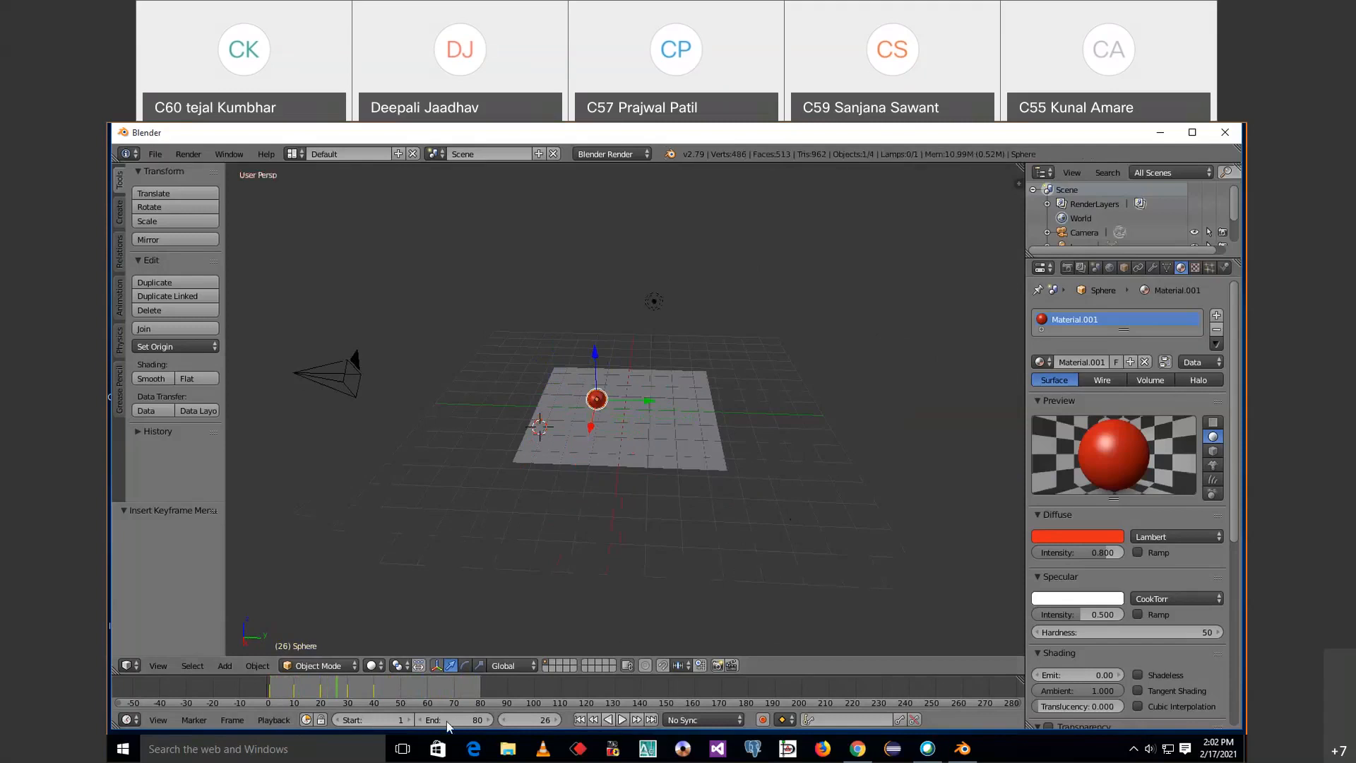
Set the animation's end frame to 60 and go to frame 40 in the timeline.
{"action": "left_click", "coordinate": [477, 718]}
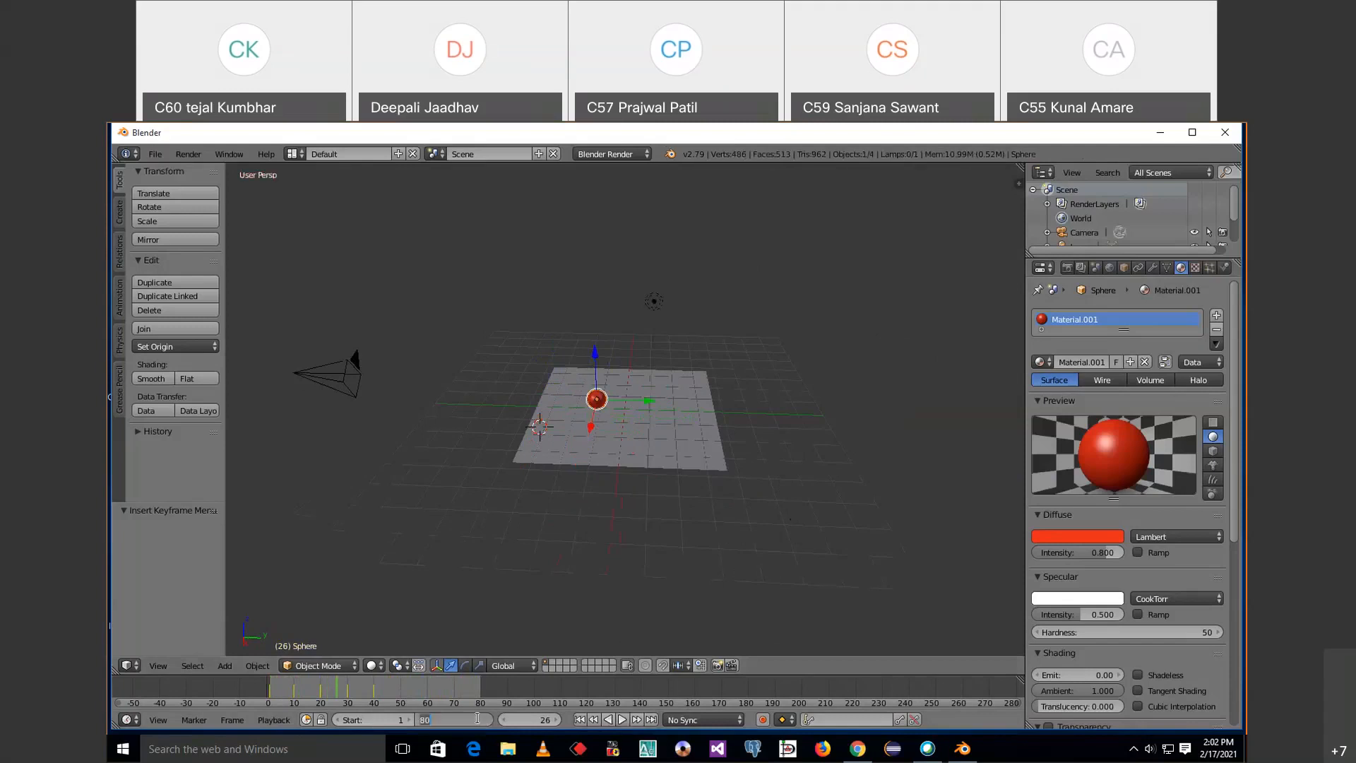
{"action": "type", "text": "60"}
{"action": "left_click", "coordinate": [434, 453]}
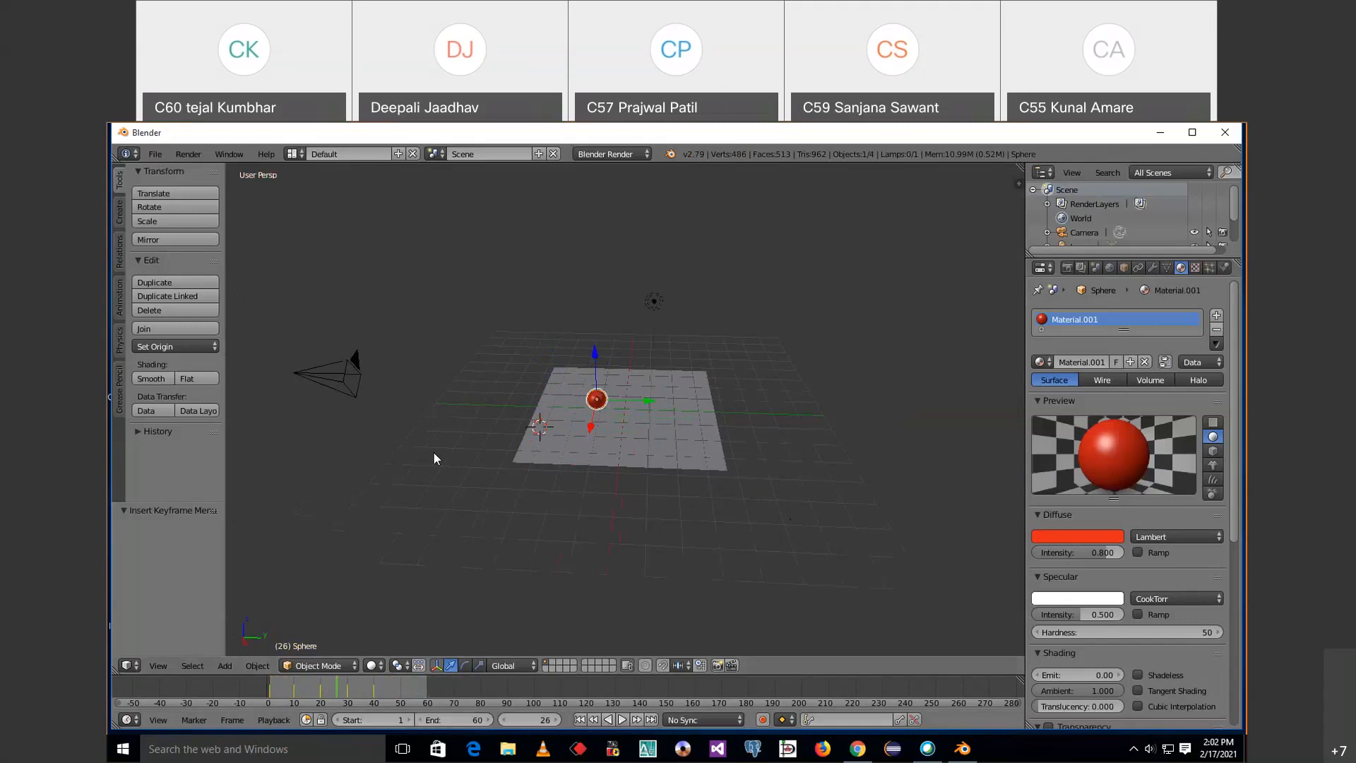
{"action": "left_click", "coordinate": [372, 688]}
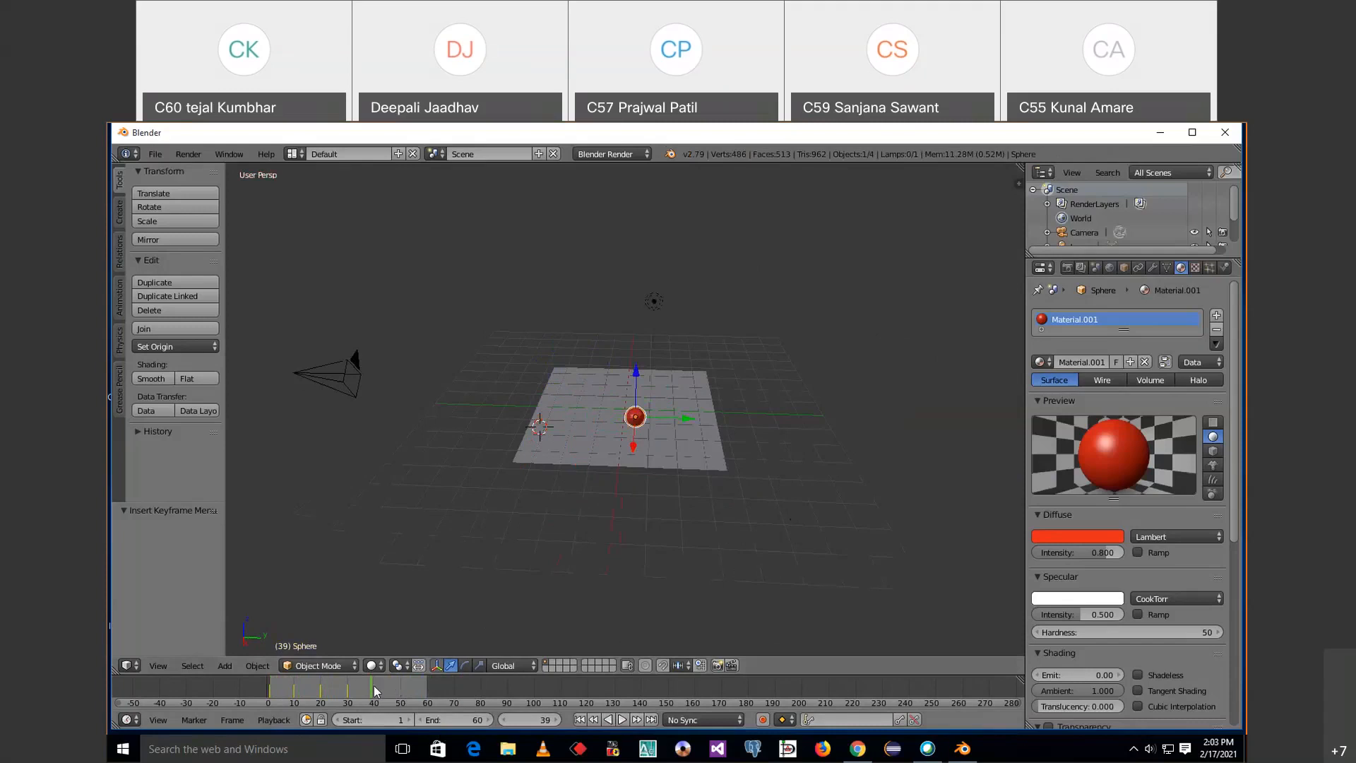
{"action": "left_click", "coordinate": [375, 685]}
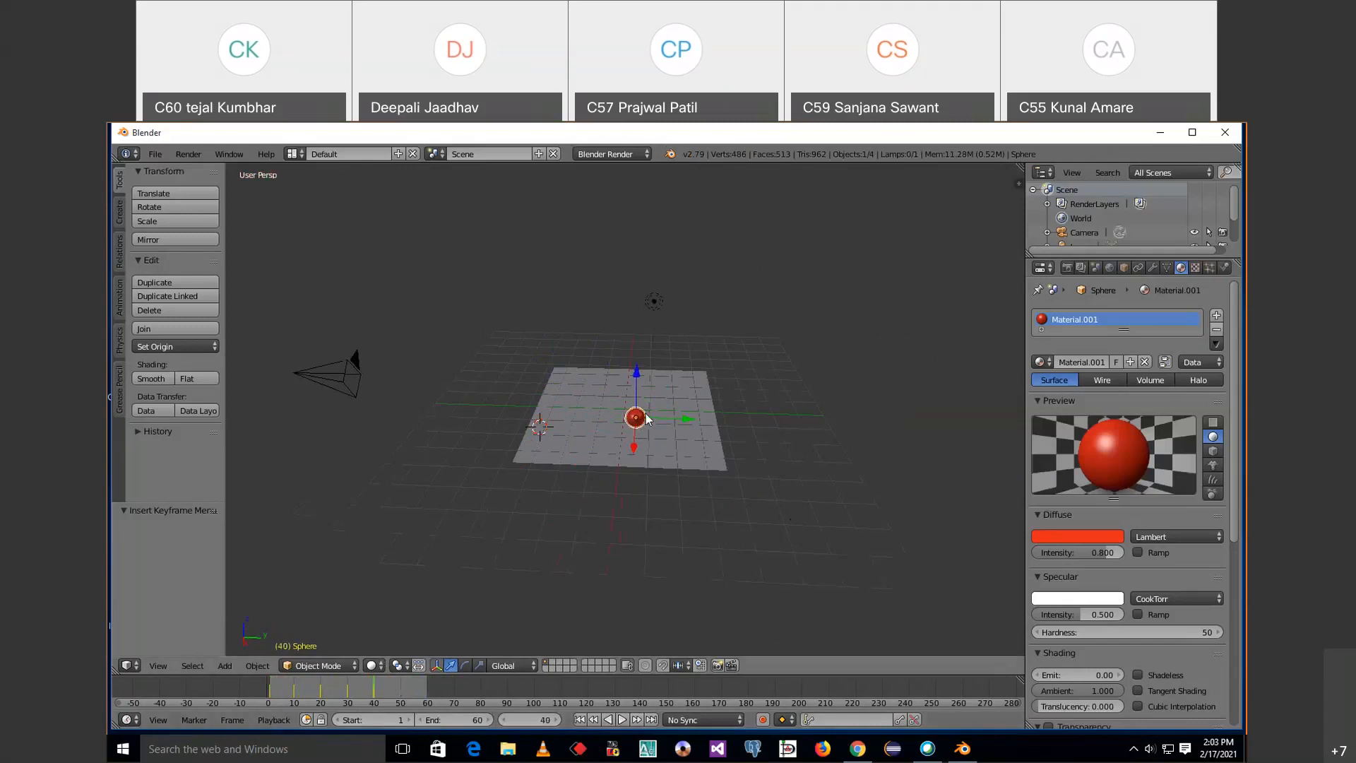
At frame 50, move the sphere by about -0.79, 1.03, 1.17 and insert a LocRotScale keyframe.
{"action": "left_click", "coordinate": [400, 688]}
{"action": "key", "text": "g"}
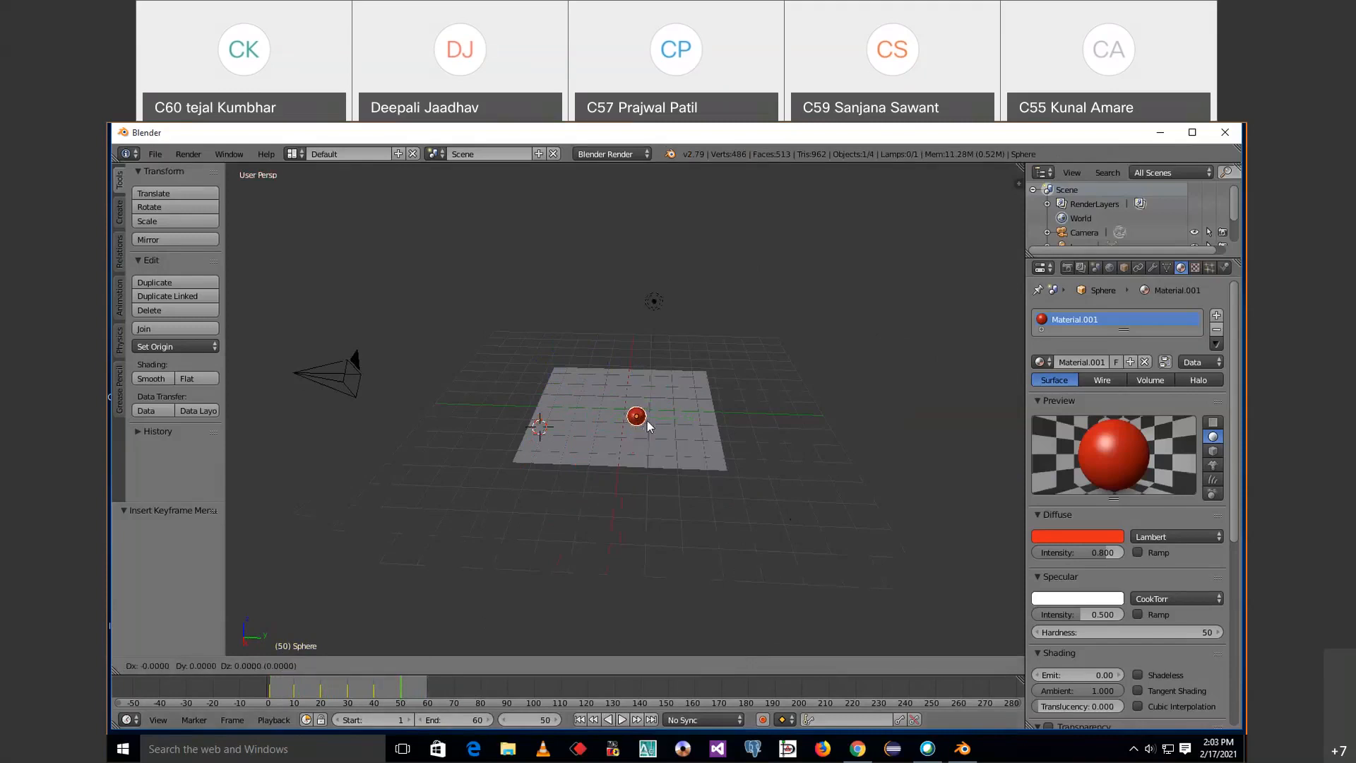
{"action": "left_click", "coordinate": [671, 391]}
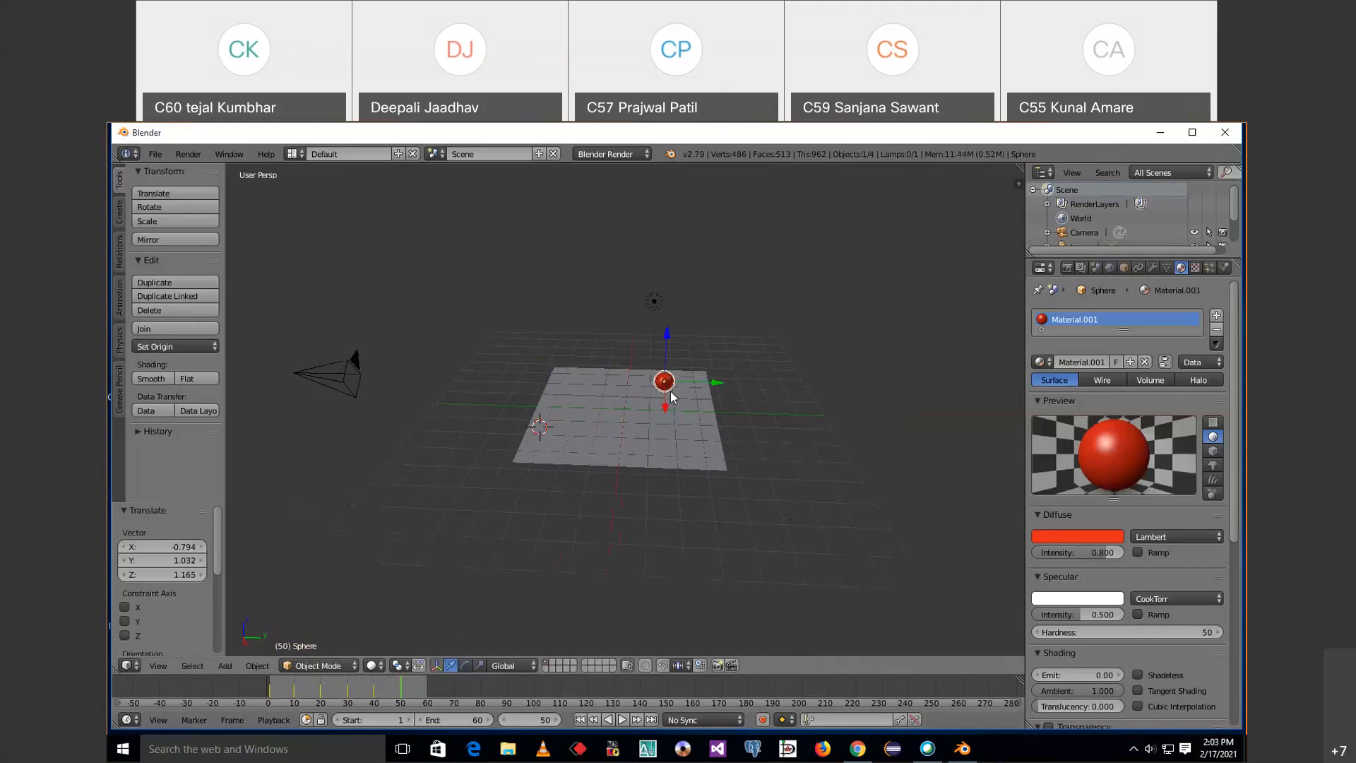
{"action": "key", "text": "i"}
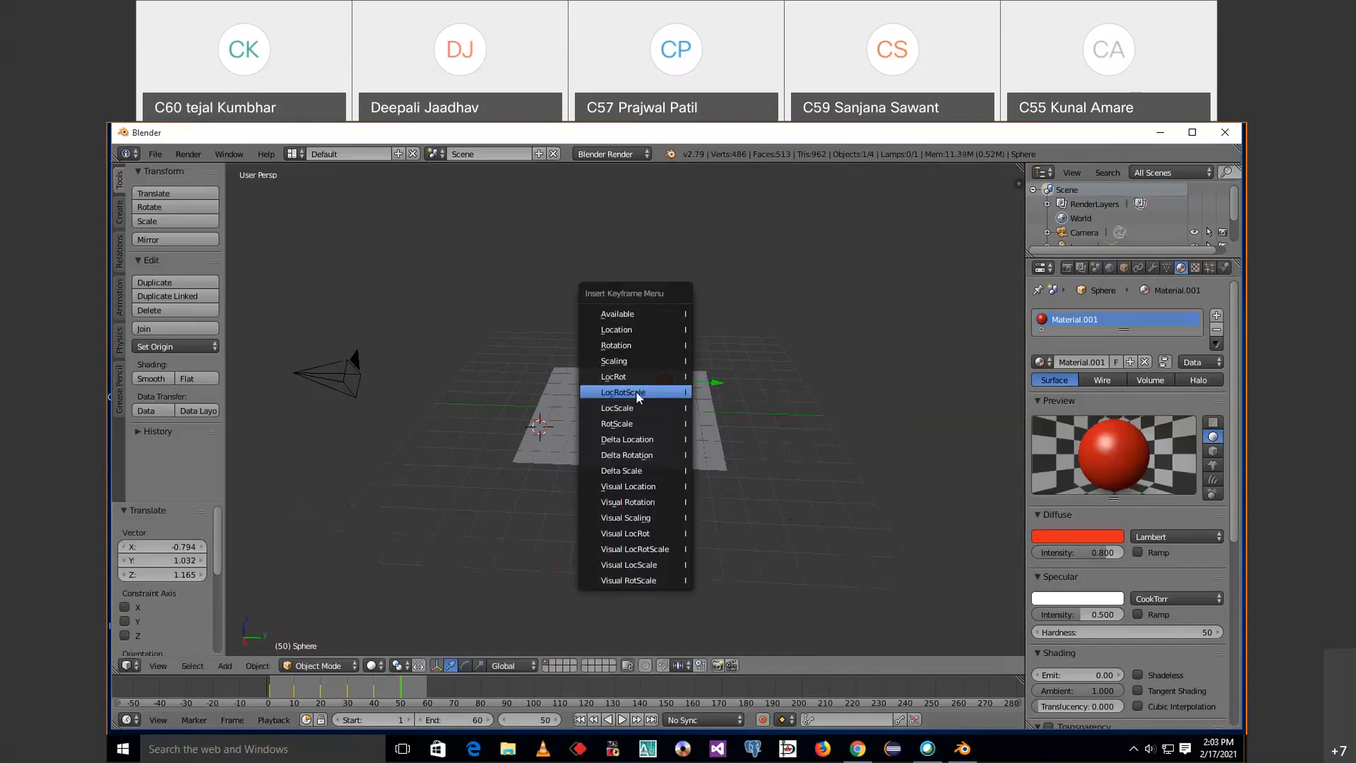
{"action": "left_click", "coordinate": [636, 391]}
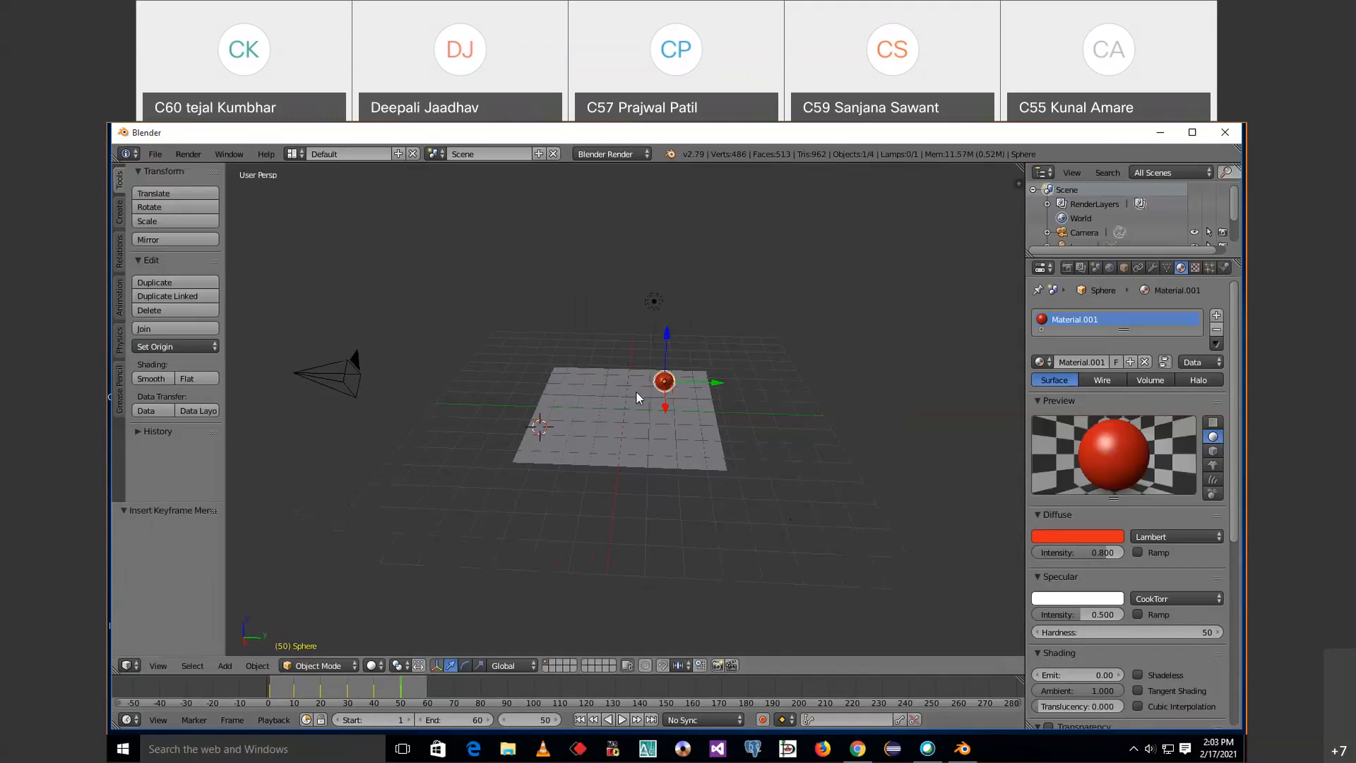
At frame 59, move the sphere down onto the plane by about 0.84, 1.59, -1.49 and check its height from the front.
{"action": "left_click", "coordinate": [425, 687]}
{"action": "key", "text": "g"}
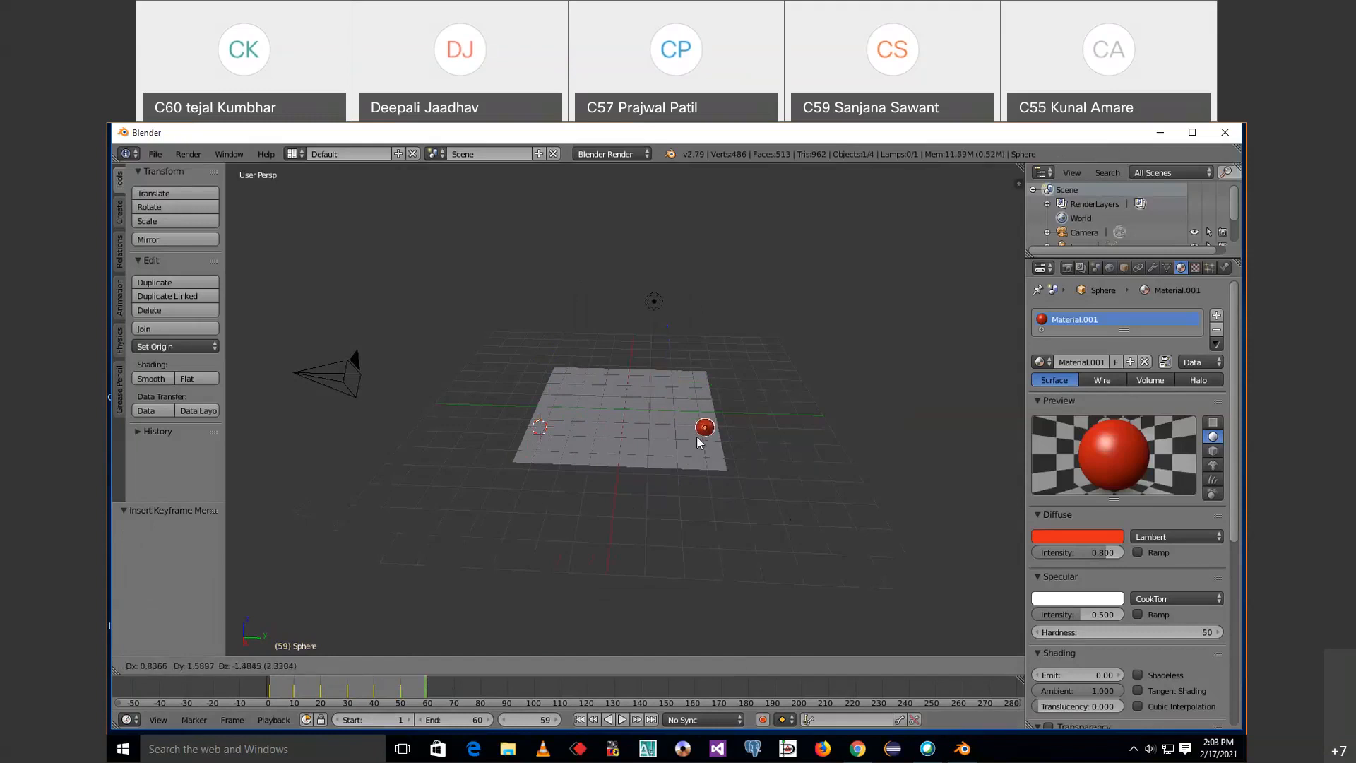
{"action": "left_click", "coordinate": [697, 441]}
{"action": "key", "text": "KP_1"}
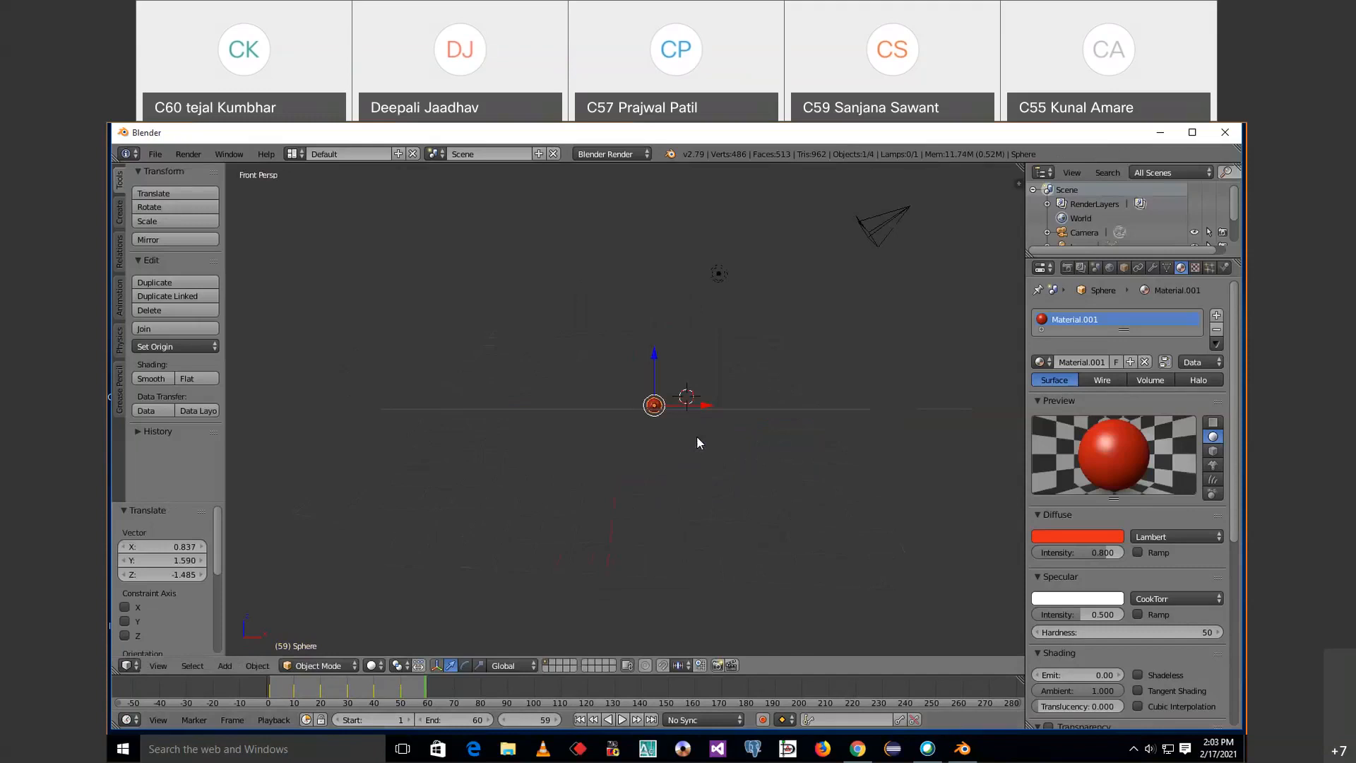
{"action": "middle_click_drag", "start_coordinate": [684, 493], "coordinate": [614, 494]}
{"action": "middle_click_drag", "start_coordinate": [778, 493], "coordinate": [744, 512]}
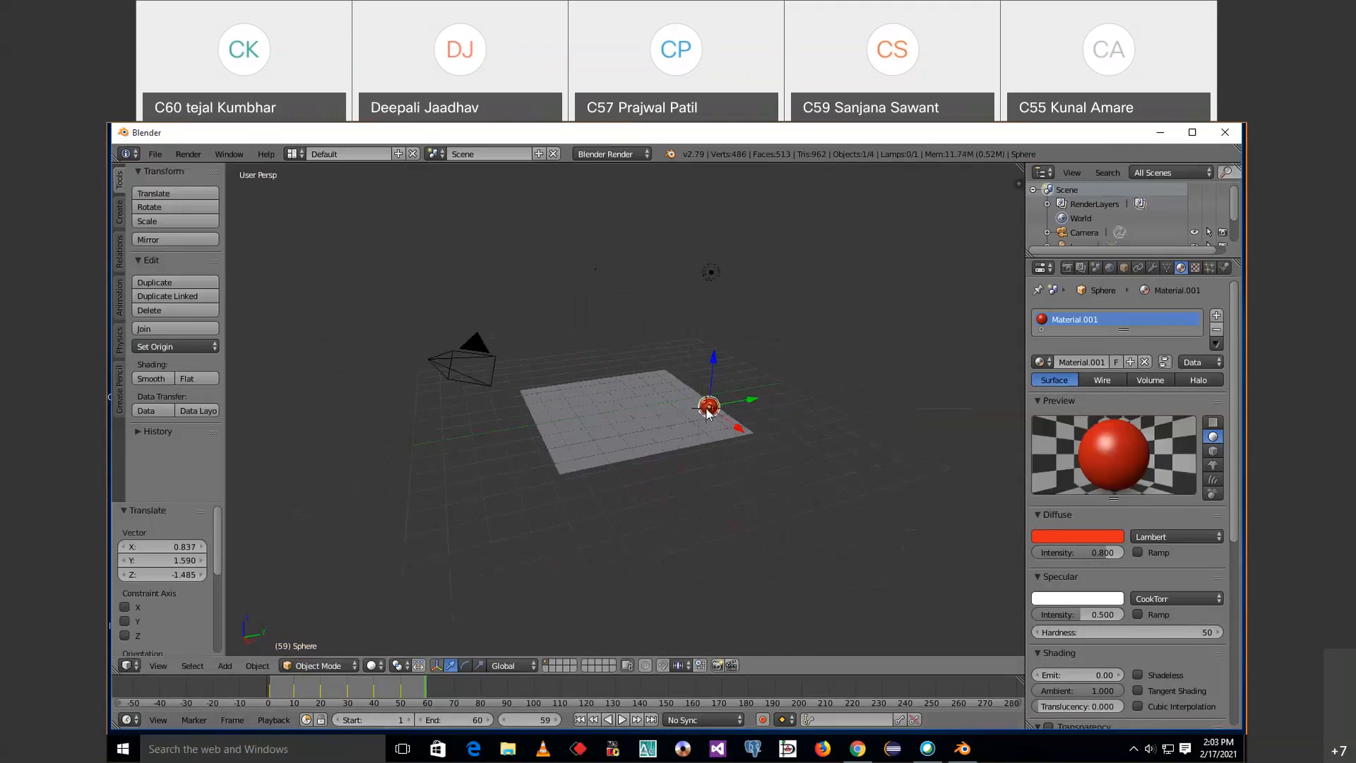
Scale the sphere by about 0.45 and again by about 3.32, and insert a LocRotScale keyframe at frame 59.
{"action": "key", "text": "s"}
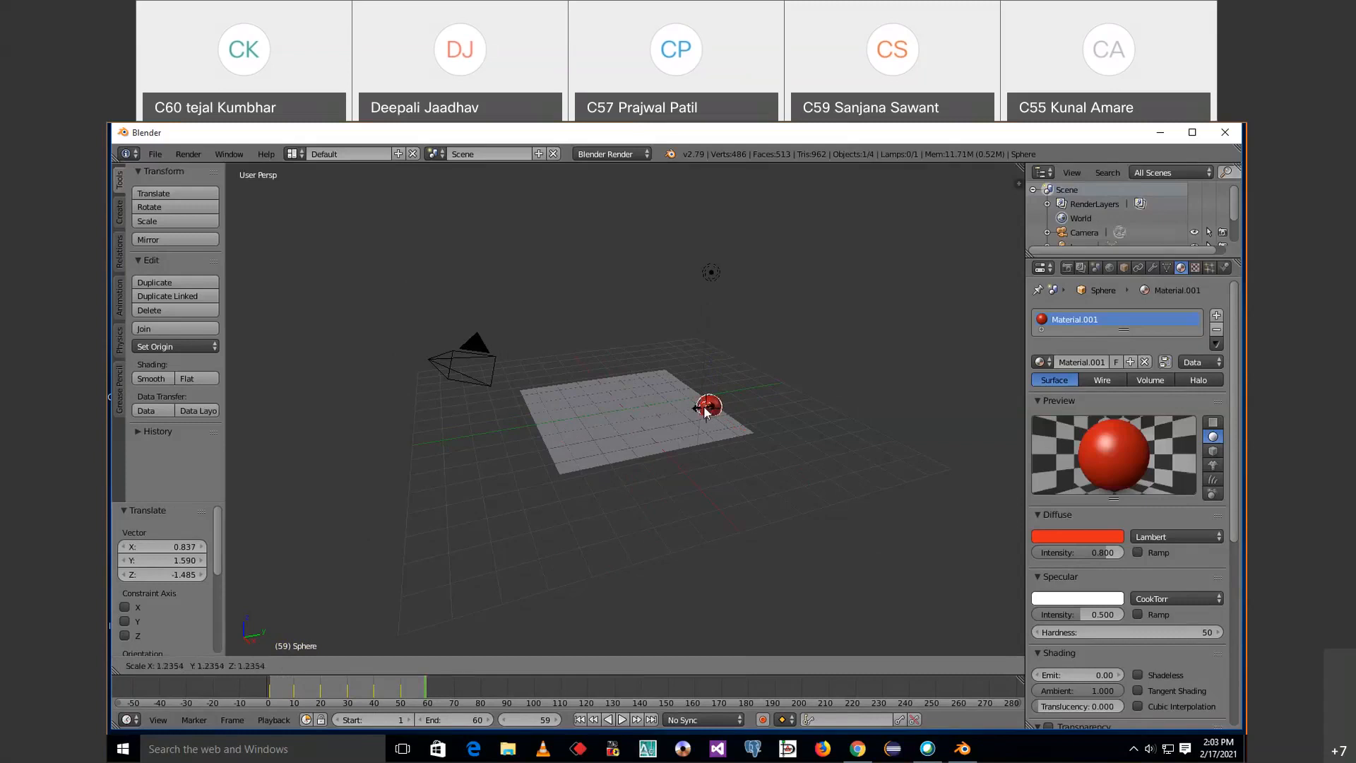
{"action": "left_click", "coordinate": [709, 408]}
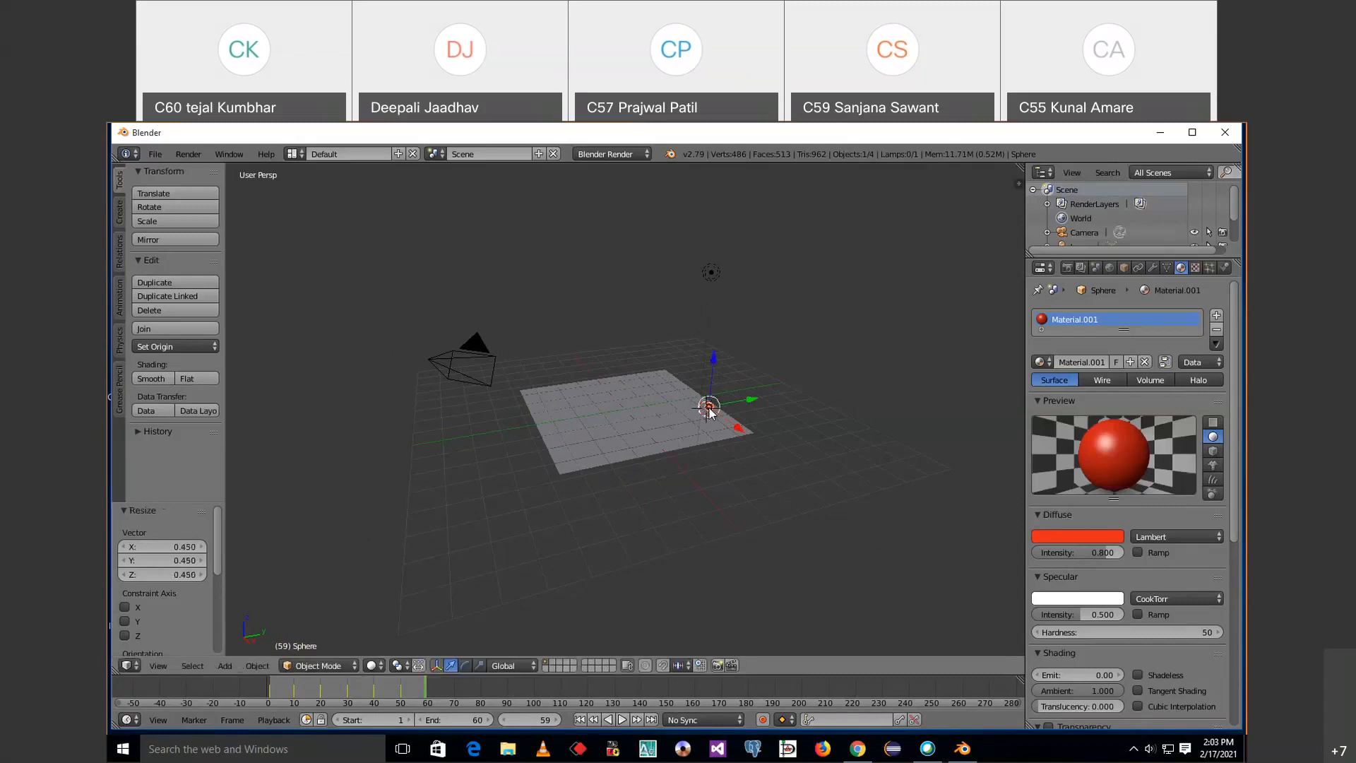
{"action": "key", "text": "s"}
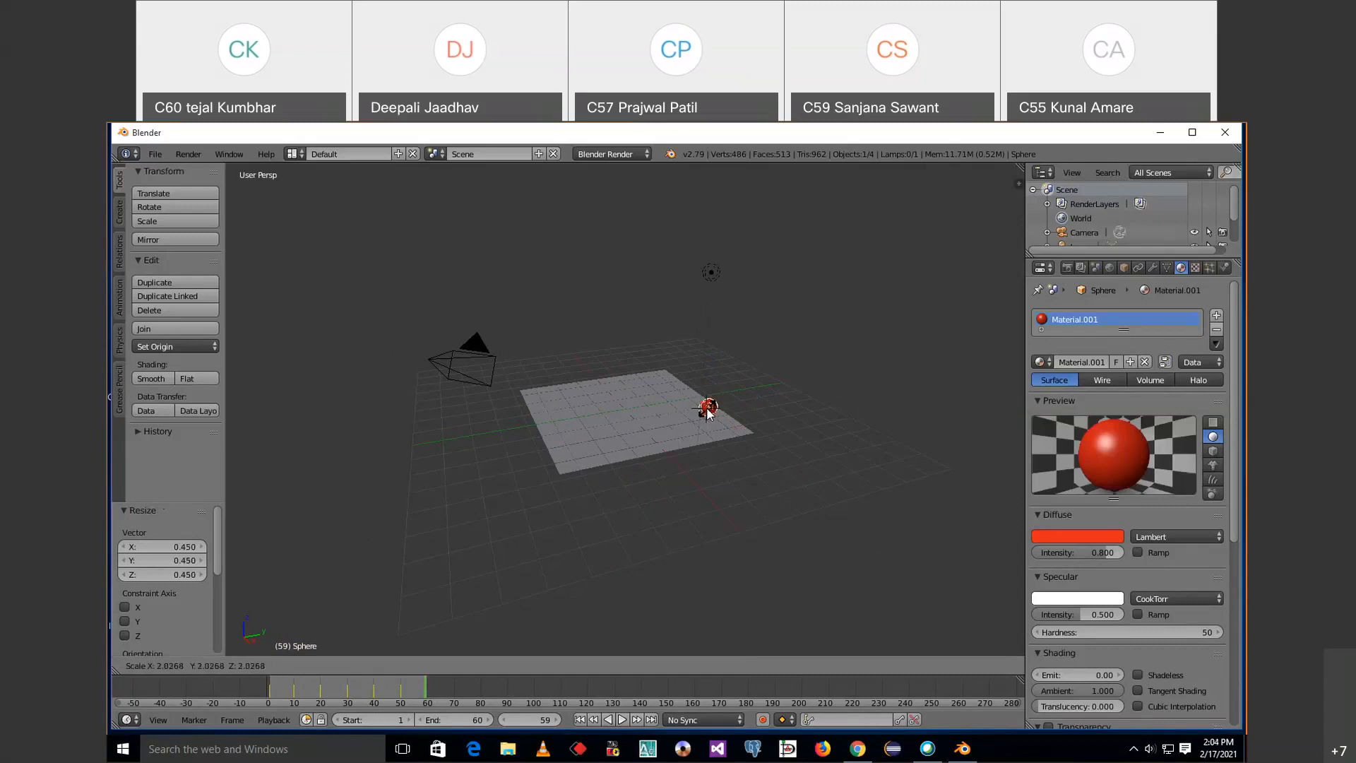
{"action": "left_click", "coordinate": [707, 413]}
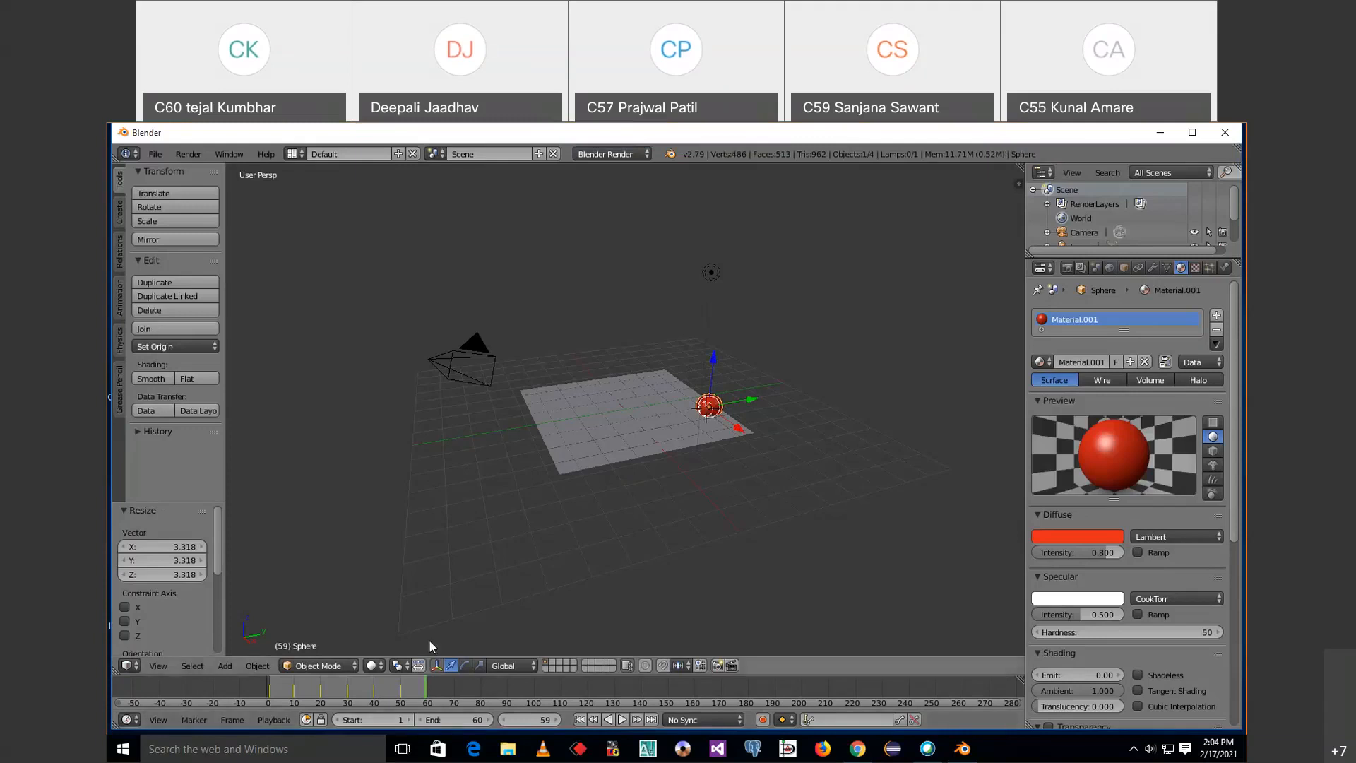
{"action": "key", "text": "i"}
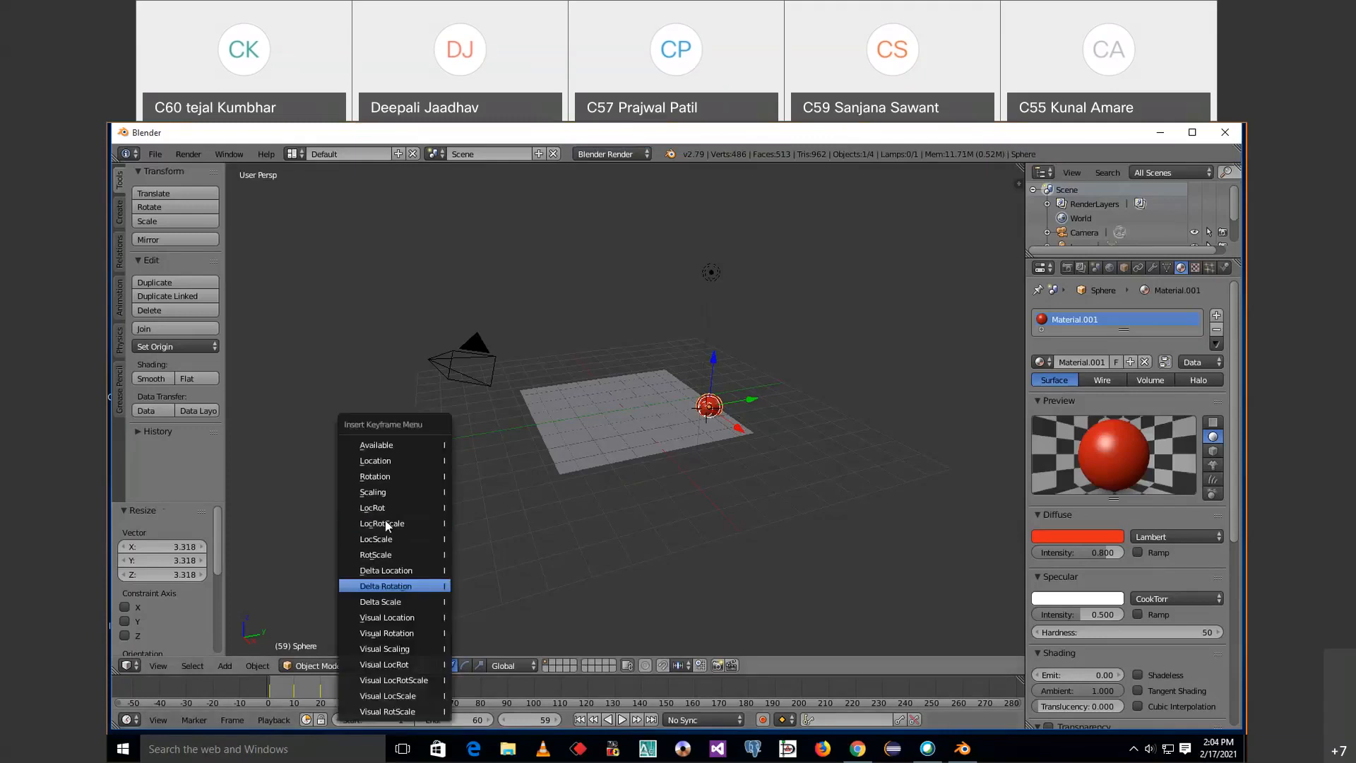
{"action": "left_click", "coordinate": [387, 523]}
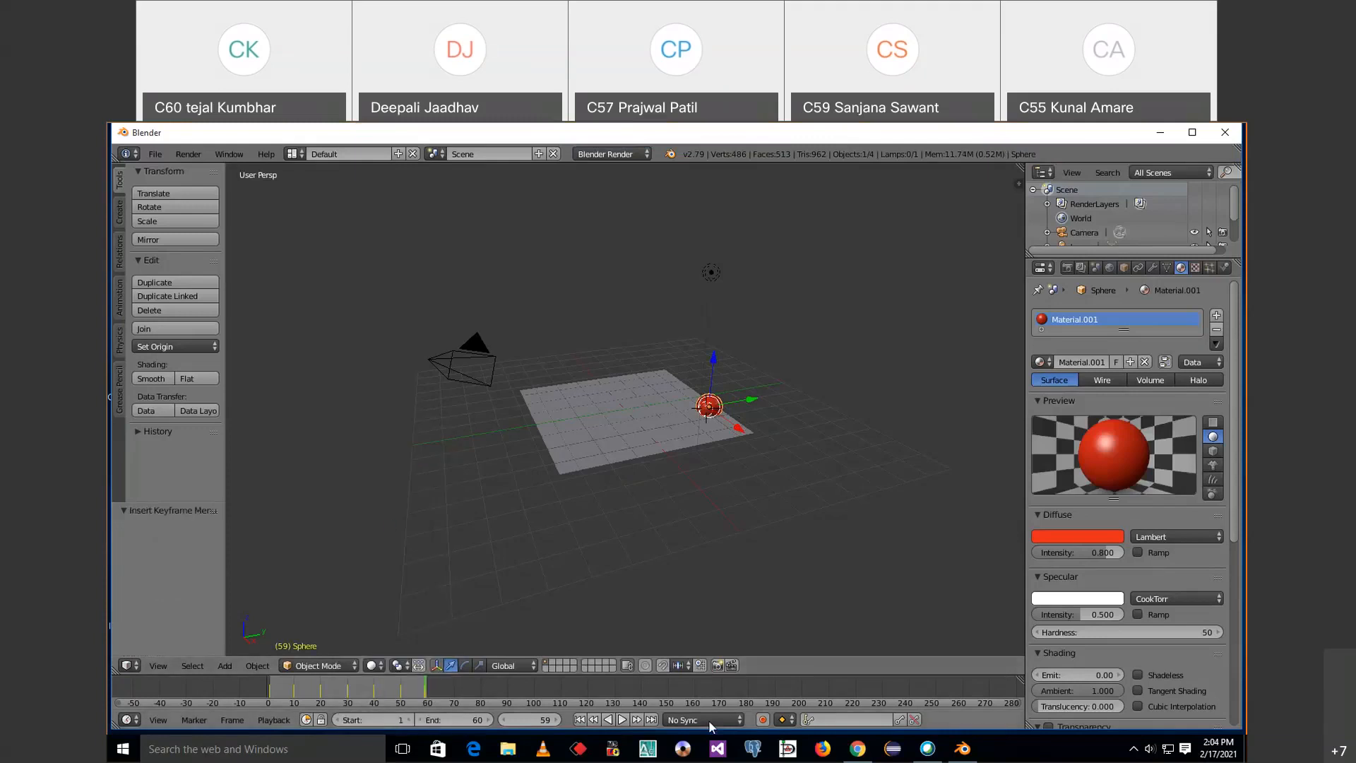
Play the full animation to check the sphere's bounces across the plane, and stop playback.
{"action": "left_click", "coordinate": [621, 719]}
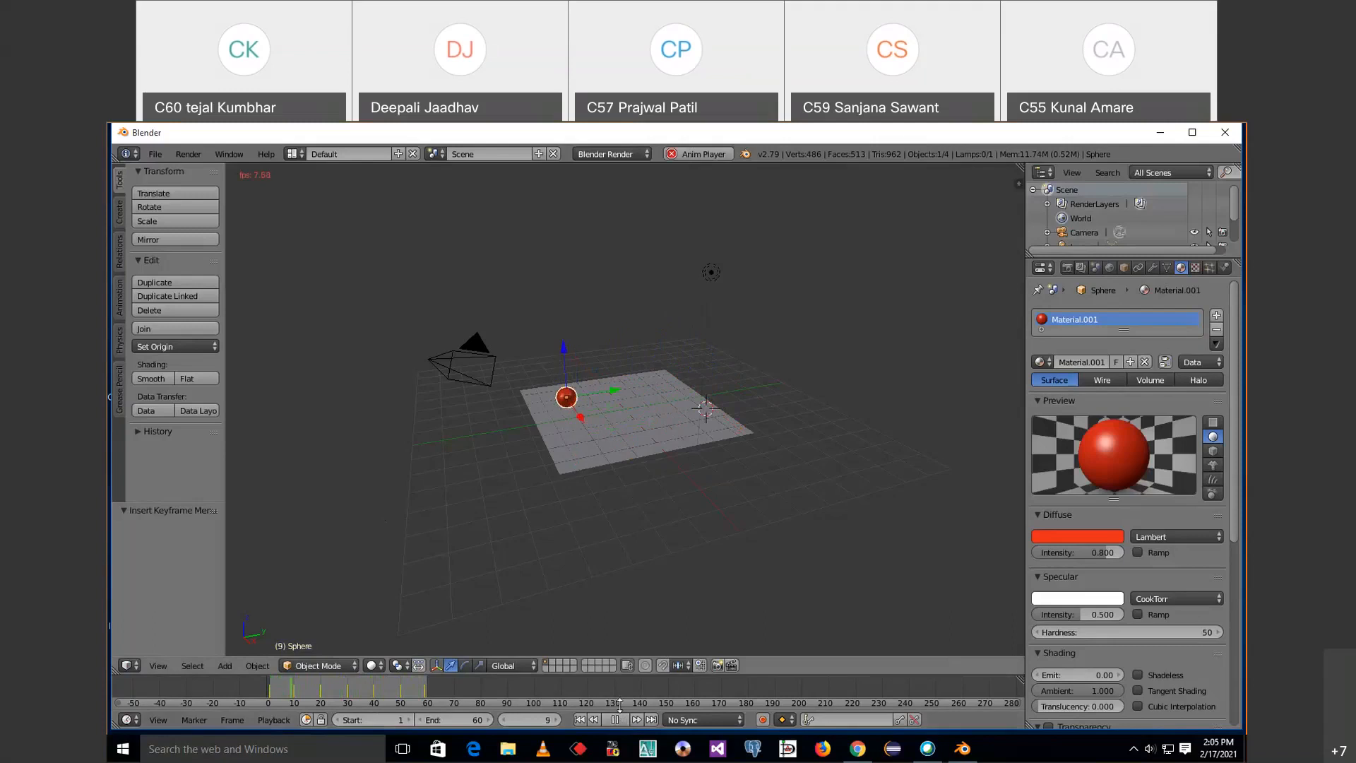
{"action": "key", "text": "alt+a"}
{"action": "left_click", "coordinate": [574, 459]}
Give the plane a new material with a yellow-green diffuse colour of about R 0.626, G 0.800, B 0.060.
{"action": "right_click", "coordinate": [574, 459]}
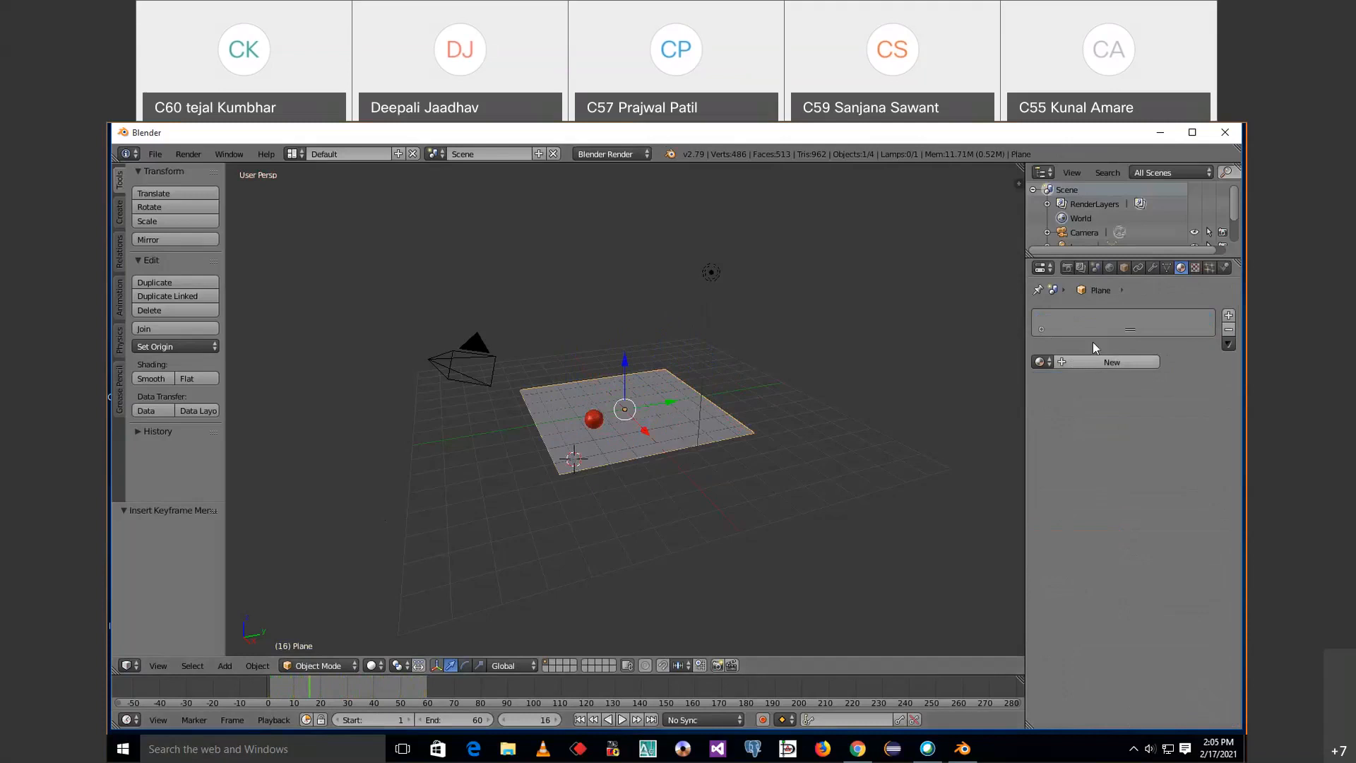
{"action": "left_click", "coordinate": [1129, 362]}
{"action": "left_click", "coordinate": [1086, 538]}
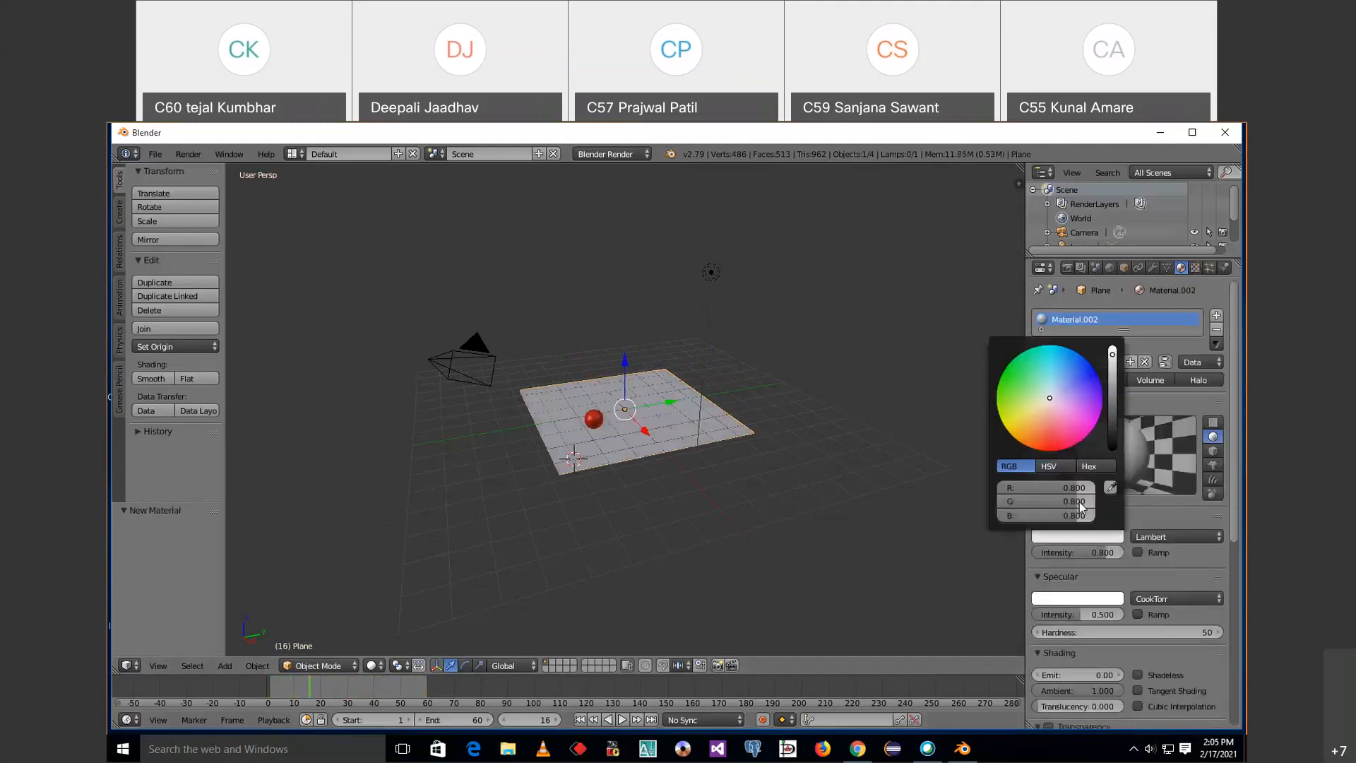
{"action": "left_click", "coordinate": [1015, 413]}
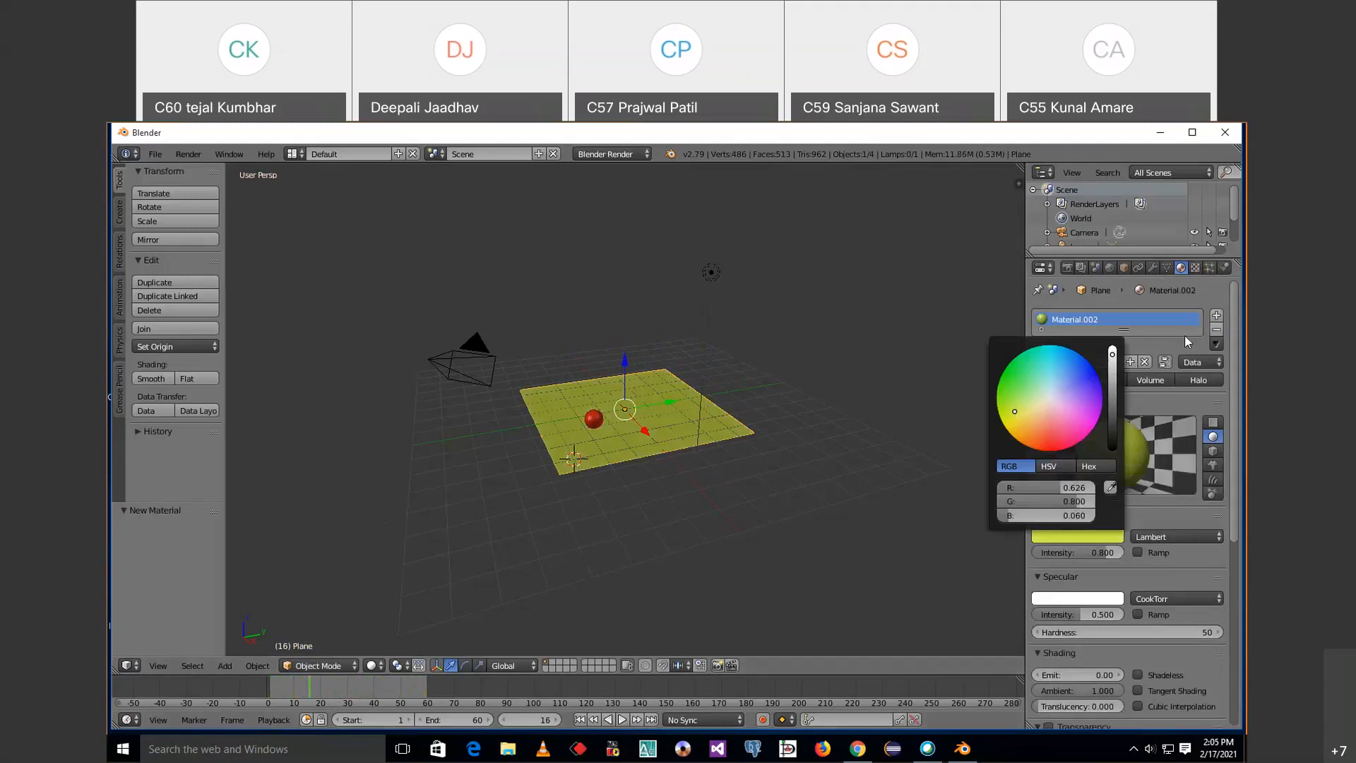
Add a new texture to the plane's material, preview it on the material, try the Ocean type and set the type to Marble.
{"action": "left_click", "coordinate": [1195, 268]}
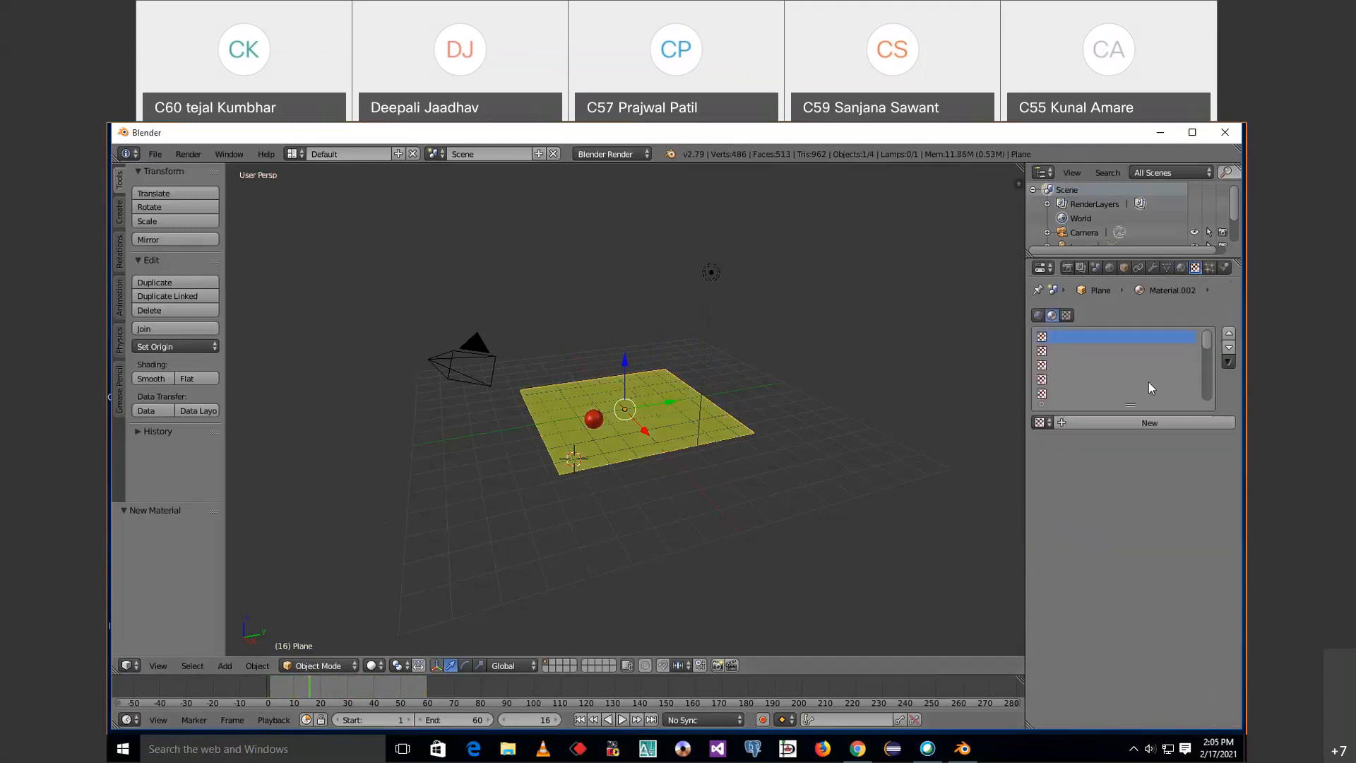
{"action": "left_click", "coordinate": [1118, 424]}
{"action": "left_click", "coordinate": [1124, 572]}
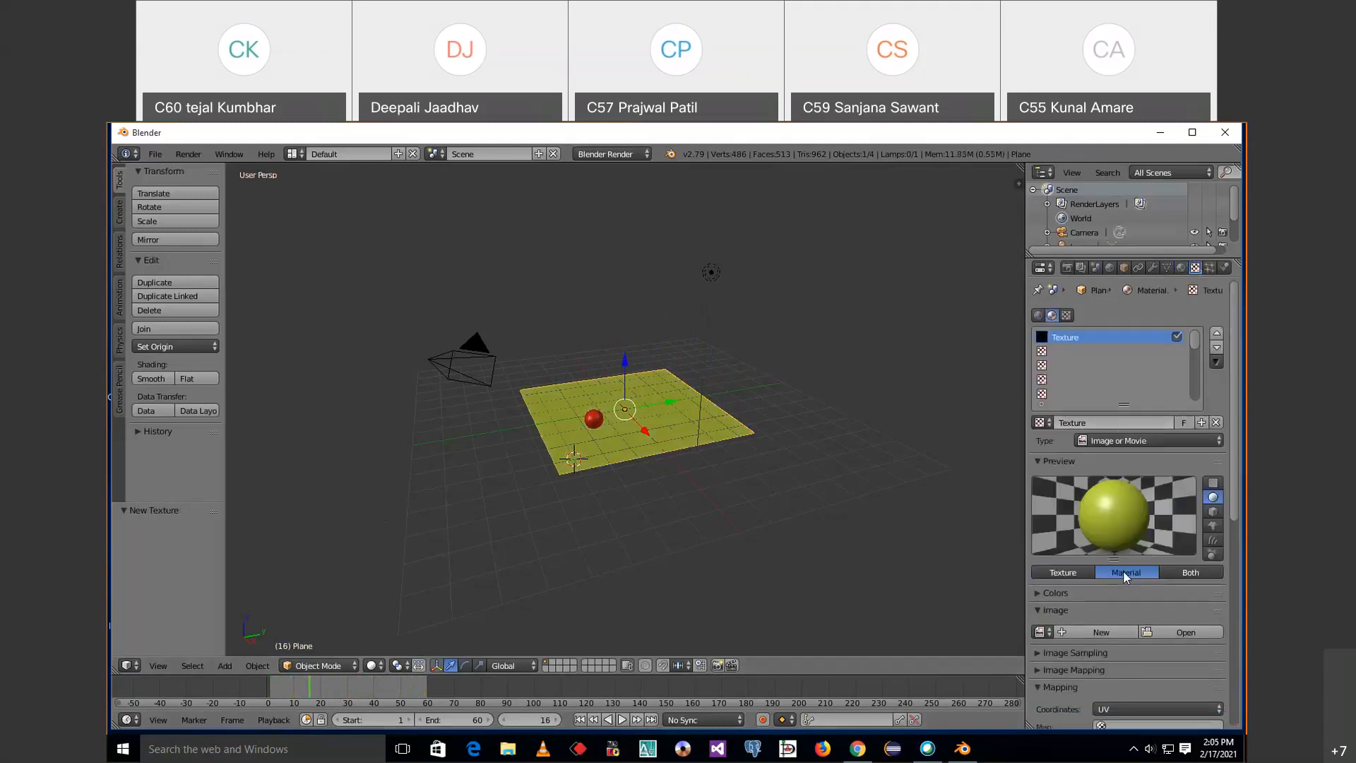
{"action": "left_click", "coordinate": [1112, 439]}
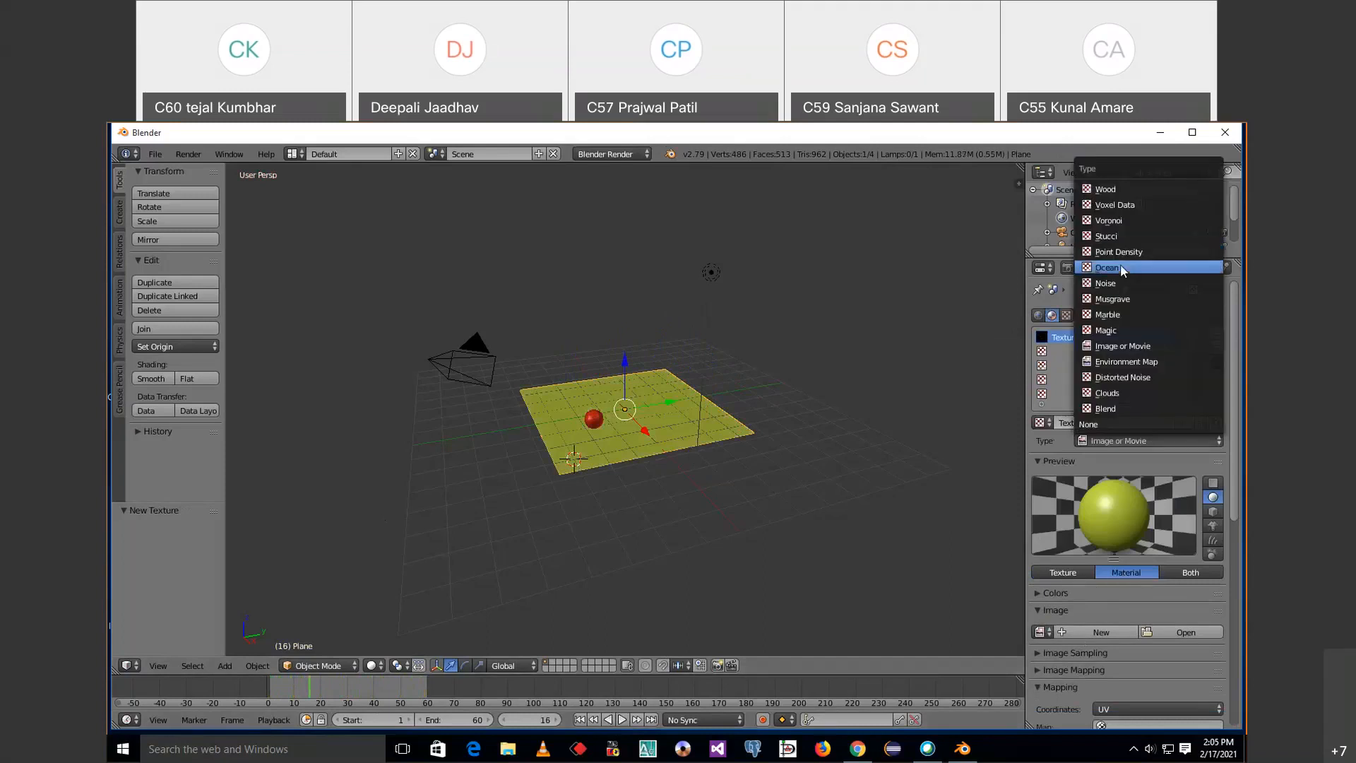
{"action": "left_click", "coordinate": [1121, 266]}
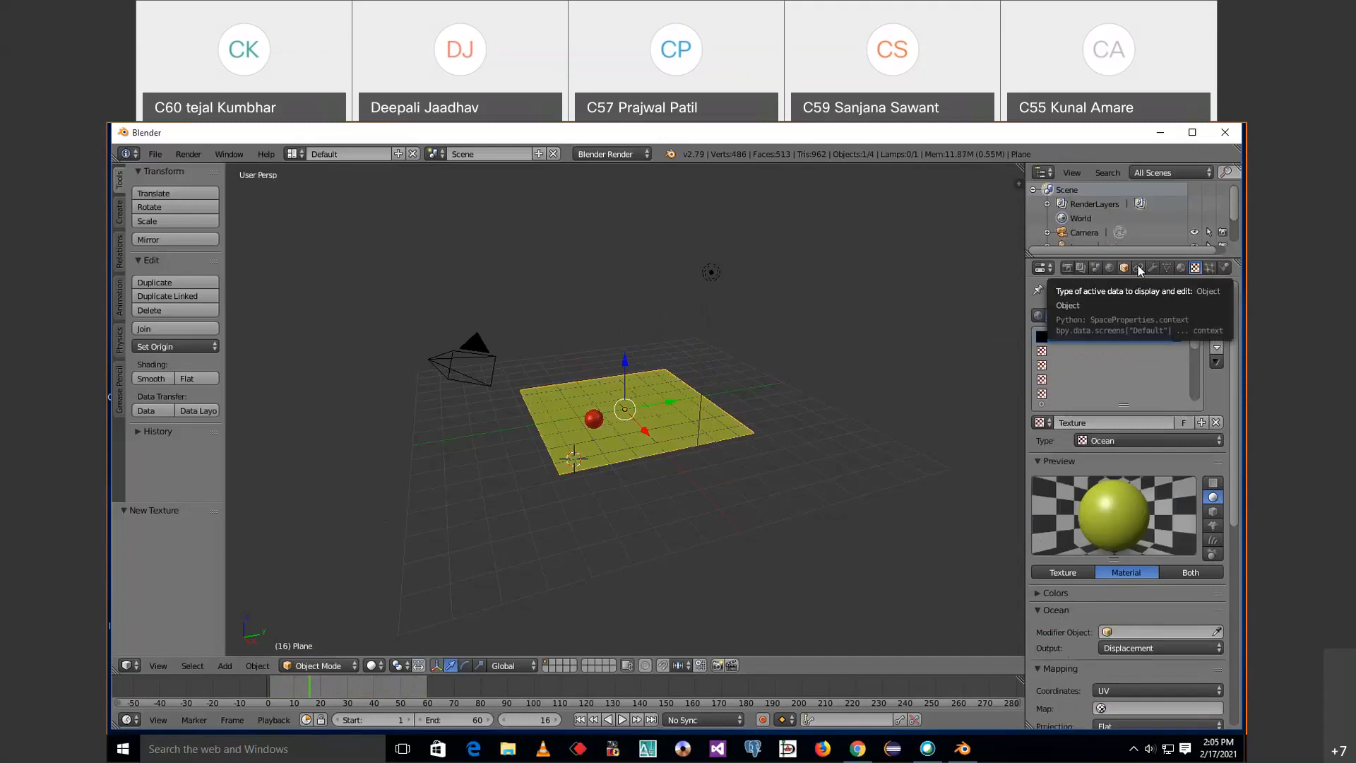
{"action": "left_click", "coordinate": [1134, 441]}
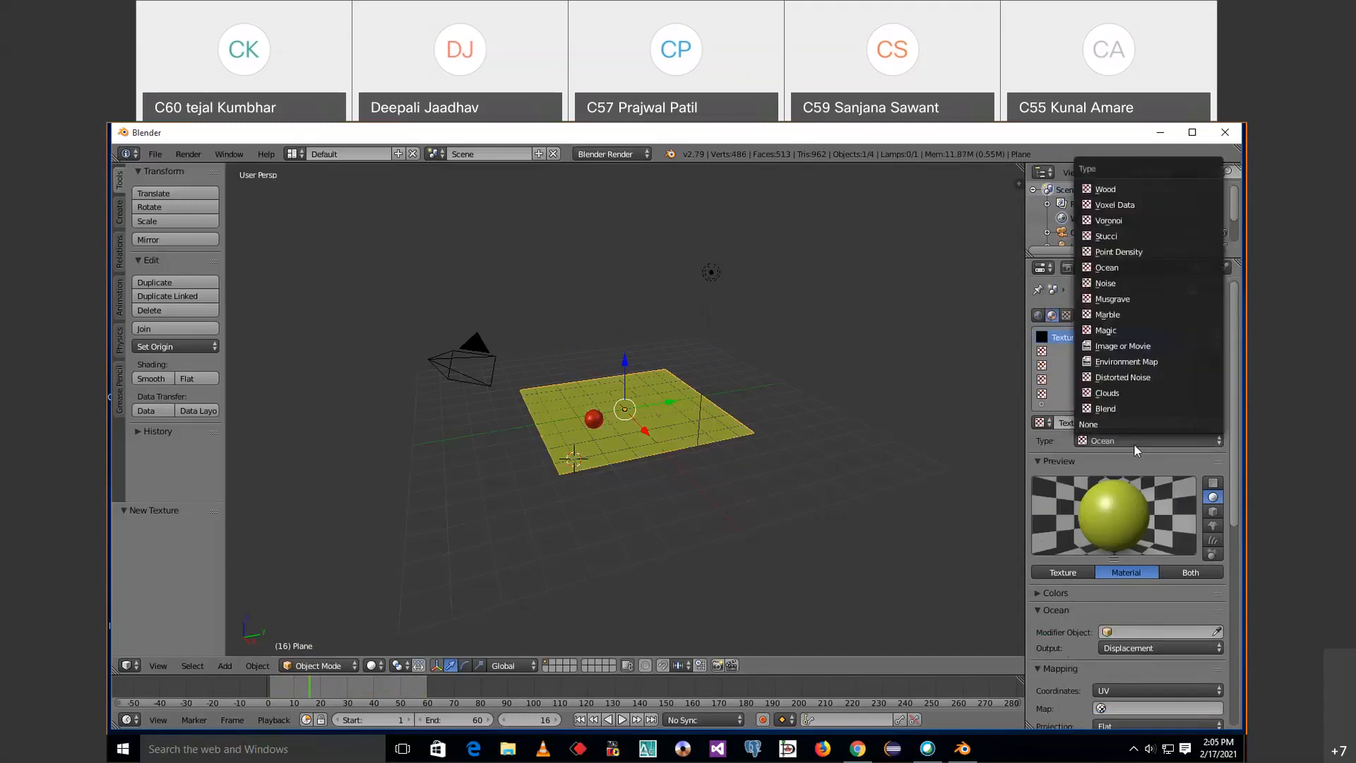
{"action": "left_click", "coordinate": [1112, 315]}
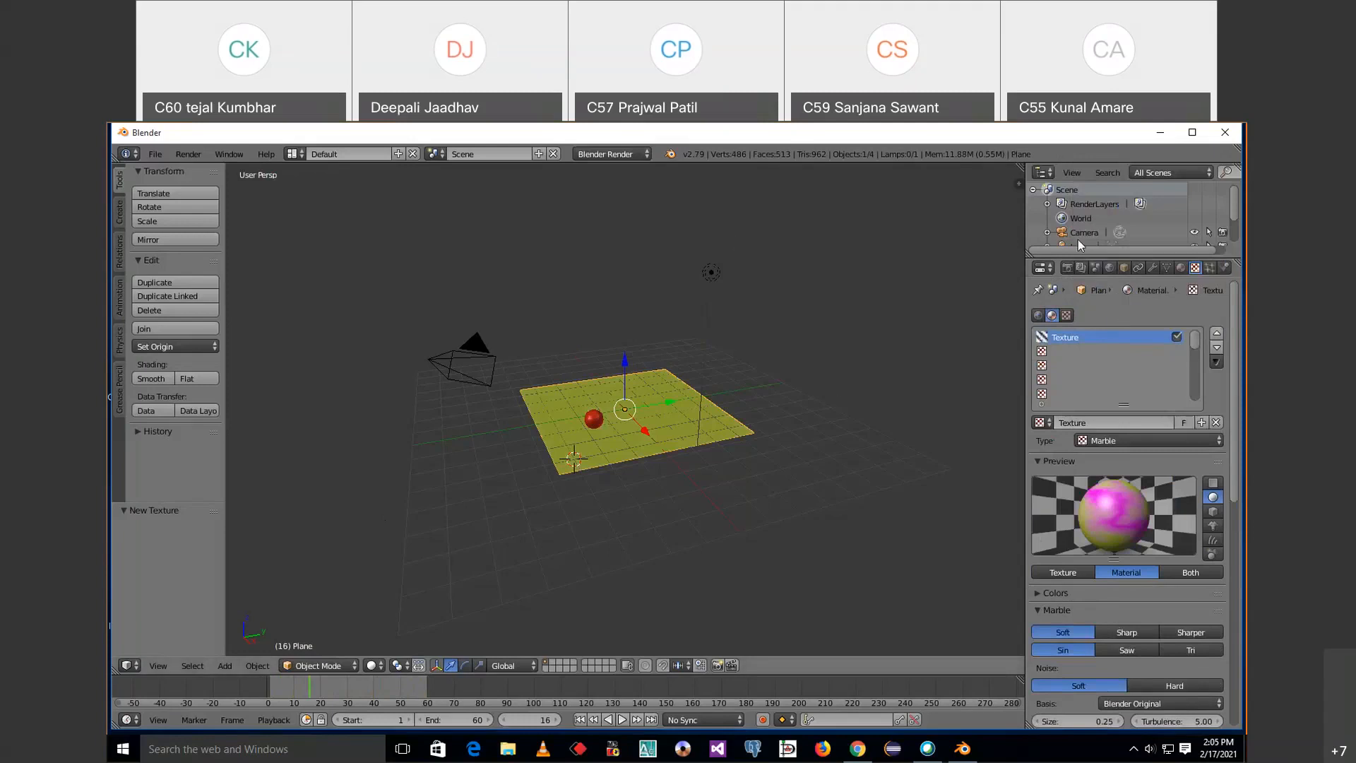
{"action": "scroll", "coordinate": [1143, 613], "scroll_direction": "down", "scroll_amount": 6}
{"action": "scroll", "coordinate": [1143, 613], "scroll_direction": "down", "scroll_amount": 1}
{"action": "scroll", "coordinate": [1063, 363], "scroll_direction": "up", "scroll_amount": 1}
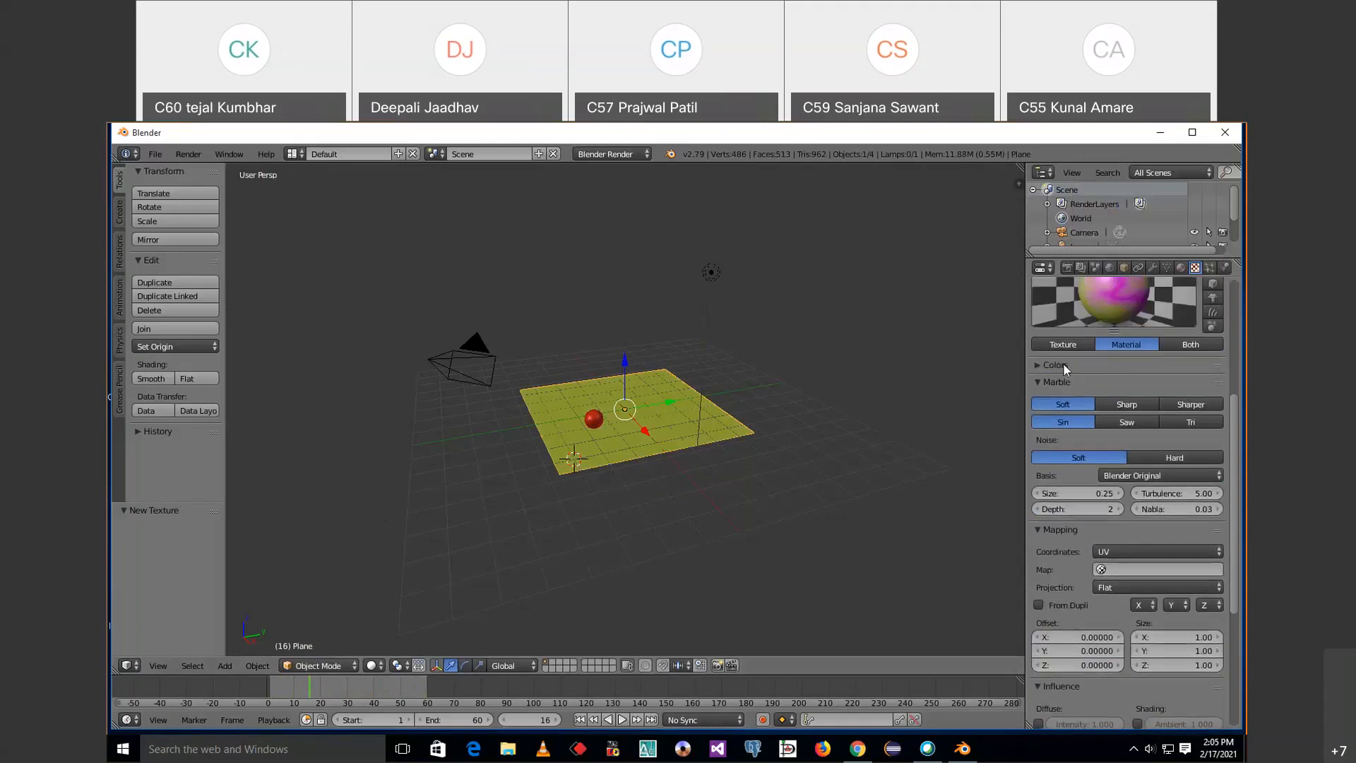
Set the render output format to AVI JPEG.
{"action": "left_click", "coordinate": [1068, 268]}
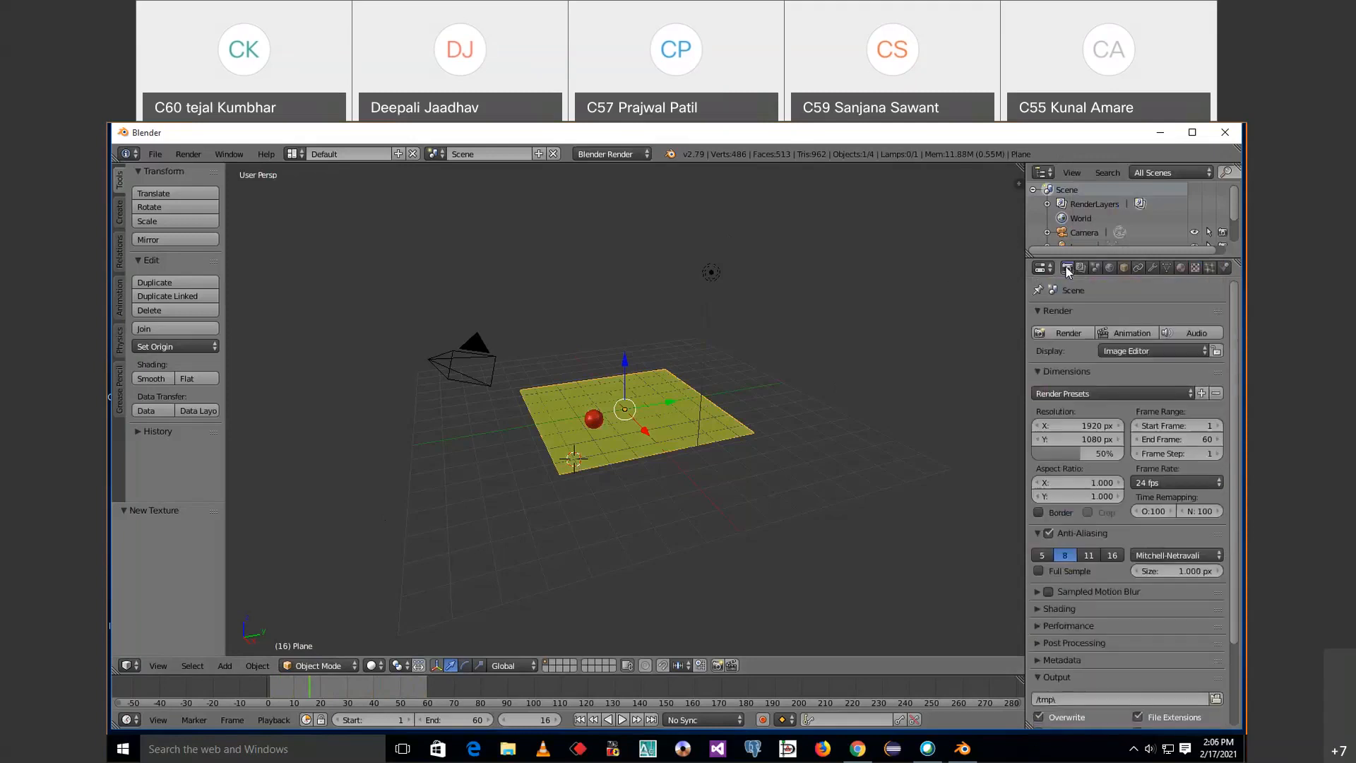
{"action": "scroll", "coordinate": [1173, 357], "scroll_direction": "down", "scroll_amount": 4}
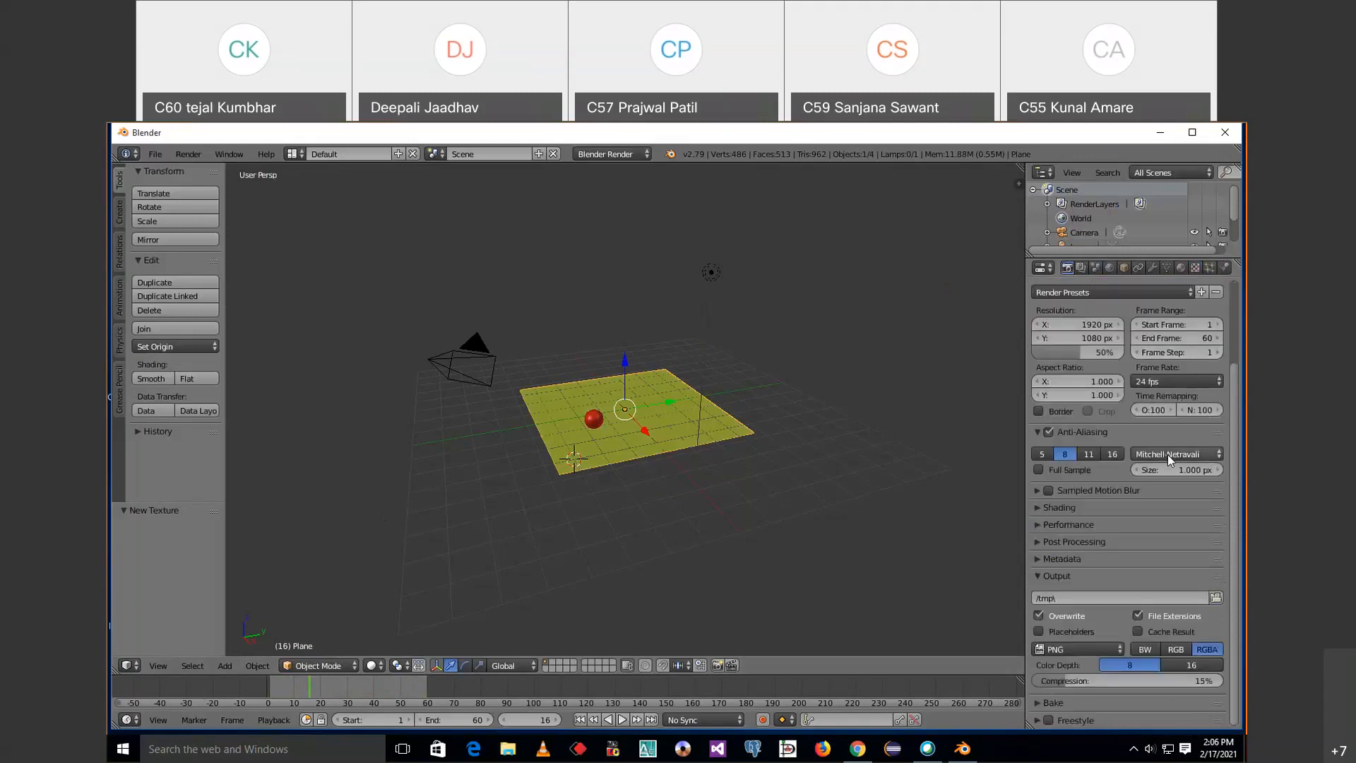
{"action": "left_click", "coordinate": [1086, 646]}
{"action": "left_click", "coordinate": [1072, 548]}
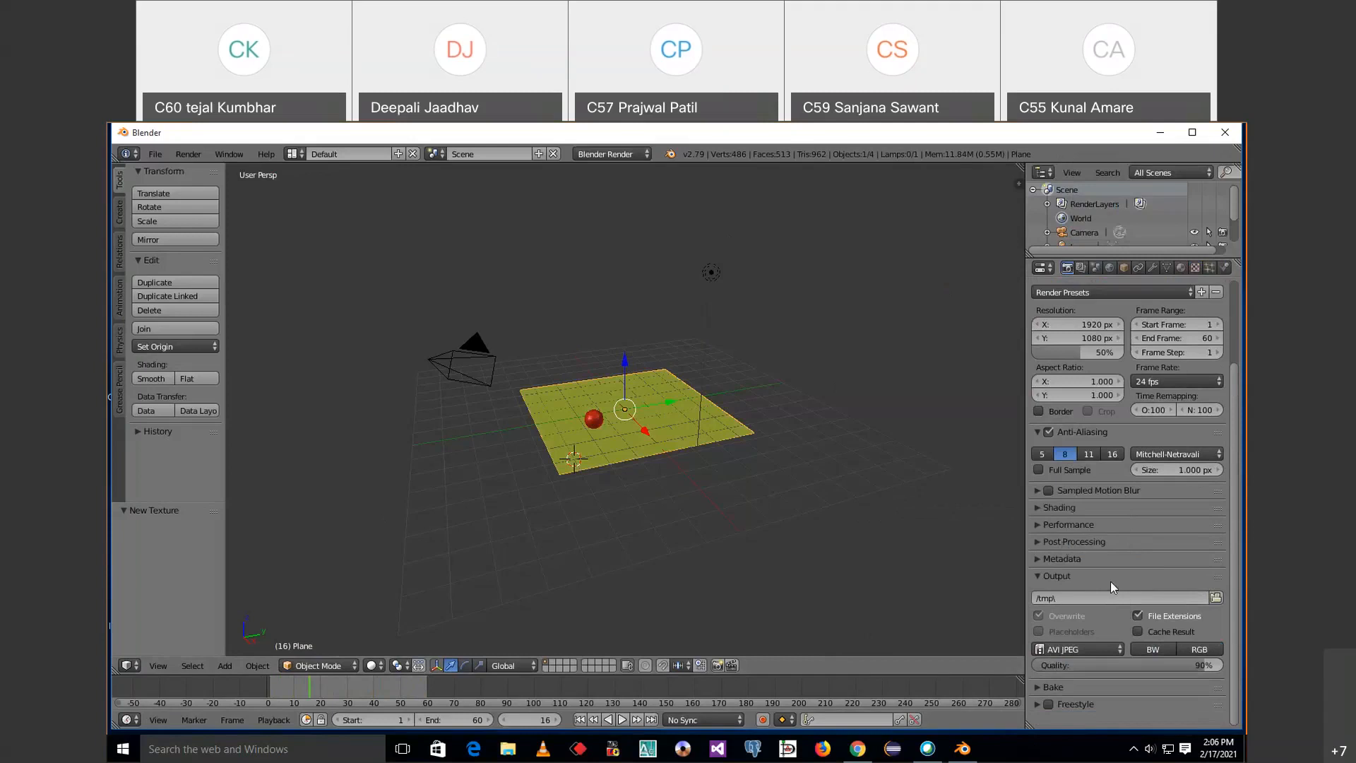
Set the render output path to the recent s4_animation location in Documents, with the name changed to s4_animation2.
{"action": "left_click", "coordinate": [1215, 598]}
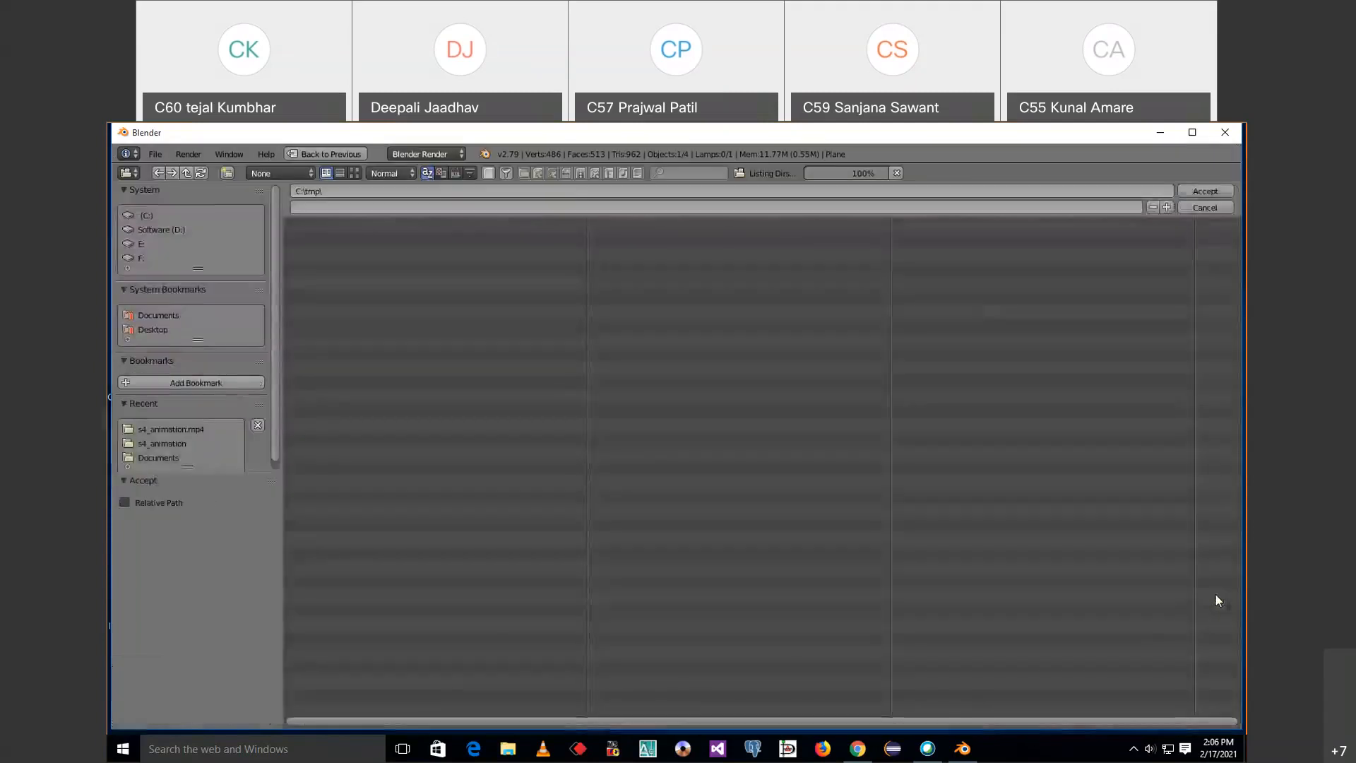
{"action": "left_click", "coordinate": [167, 443]}
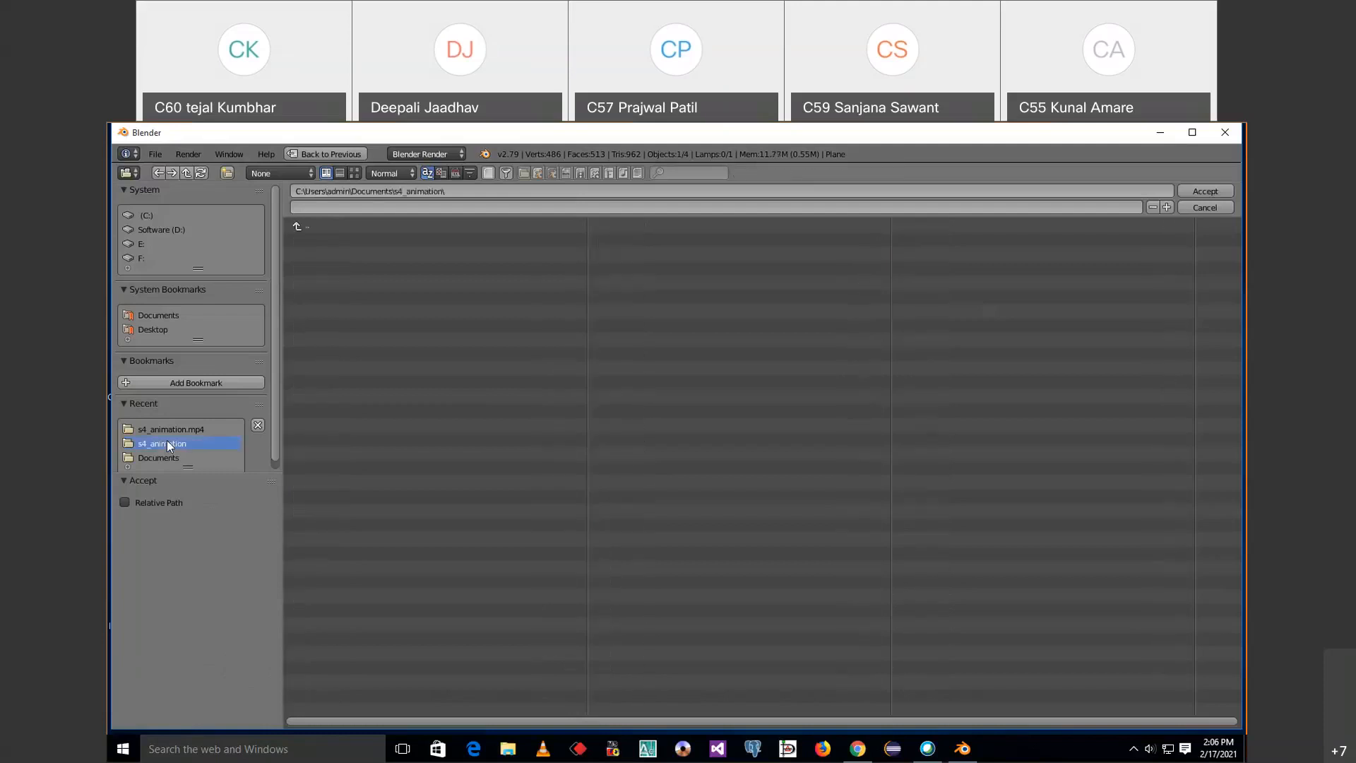
{"action": "left_click", "coordinate": [457, 192]}
{"action": "type", "text": "2"}
{"action": "left_click", "coordinate": [1192, 192]}
{"action": "left_click", "coordinate": [1212, 200]}
{"action": "left_click", "coordinate": [1209, 193]}
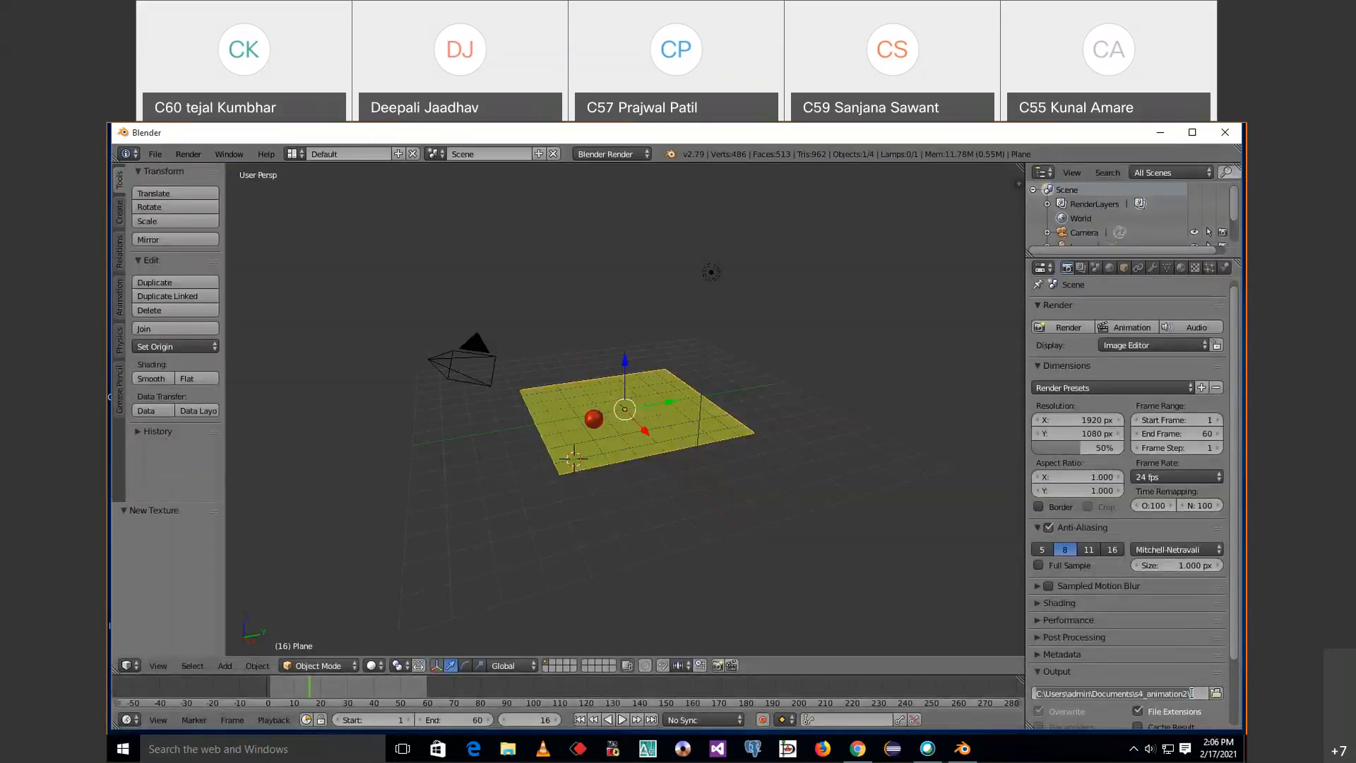
Remove the trailing backslash from the s4_animation2 output path and render the animation.
{"action": "left_click", "coordinate": [1193, 693]}
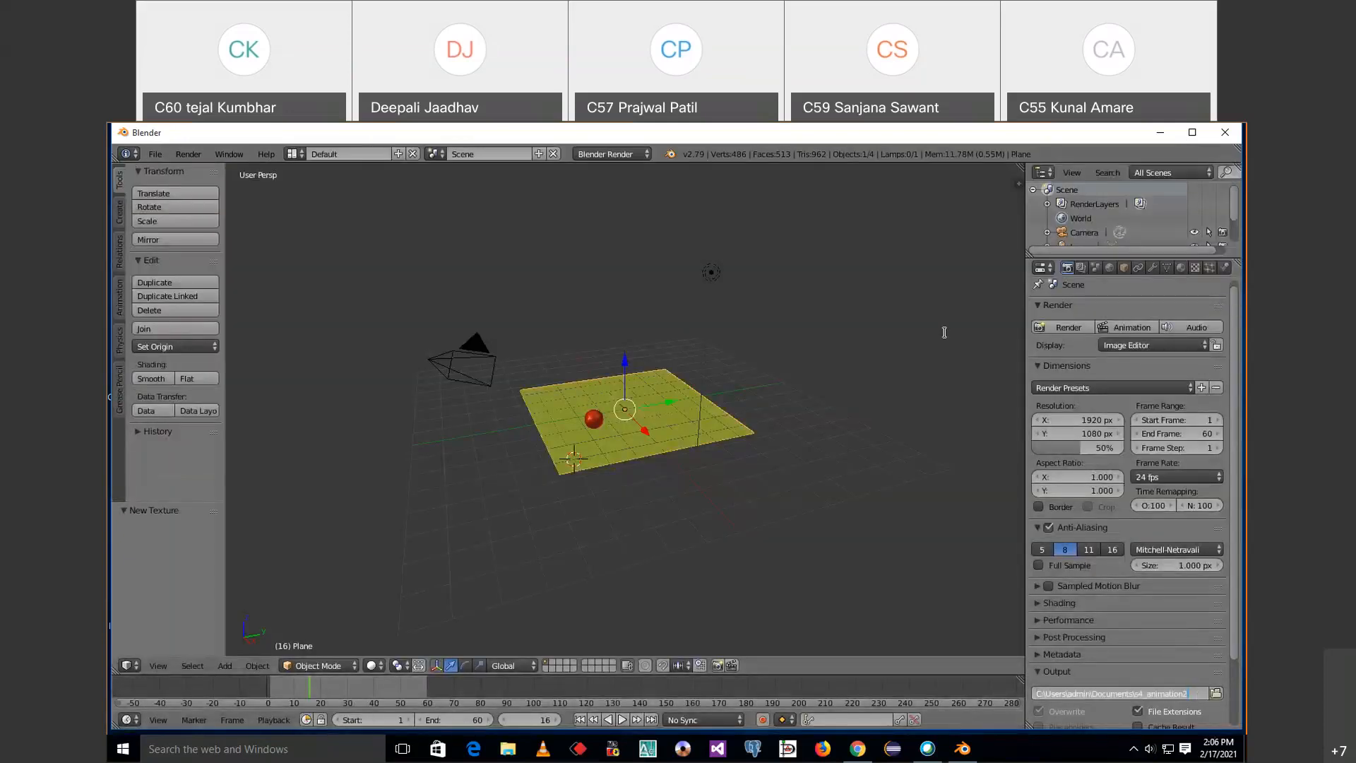
{"action": "key", "text": "Return"}
{"action": "left_click", "coordinate": [1132, 328]}
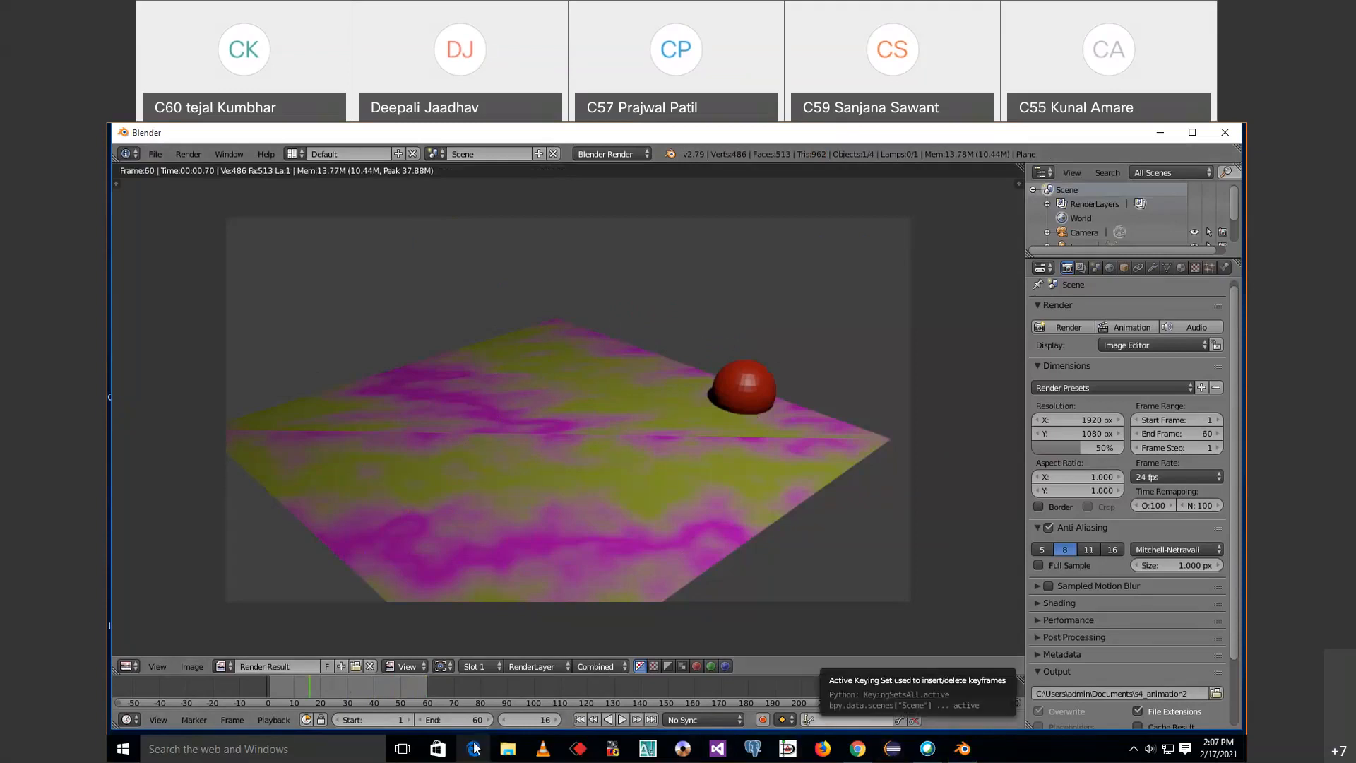
Switch to File Explorer, open the rendered video s4_animation20001-0060 from Documents, replay it and close the player.
{"action": "left_click", "coordinate": [500, 753]}
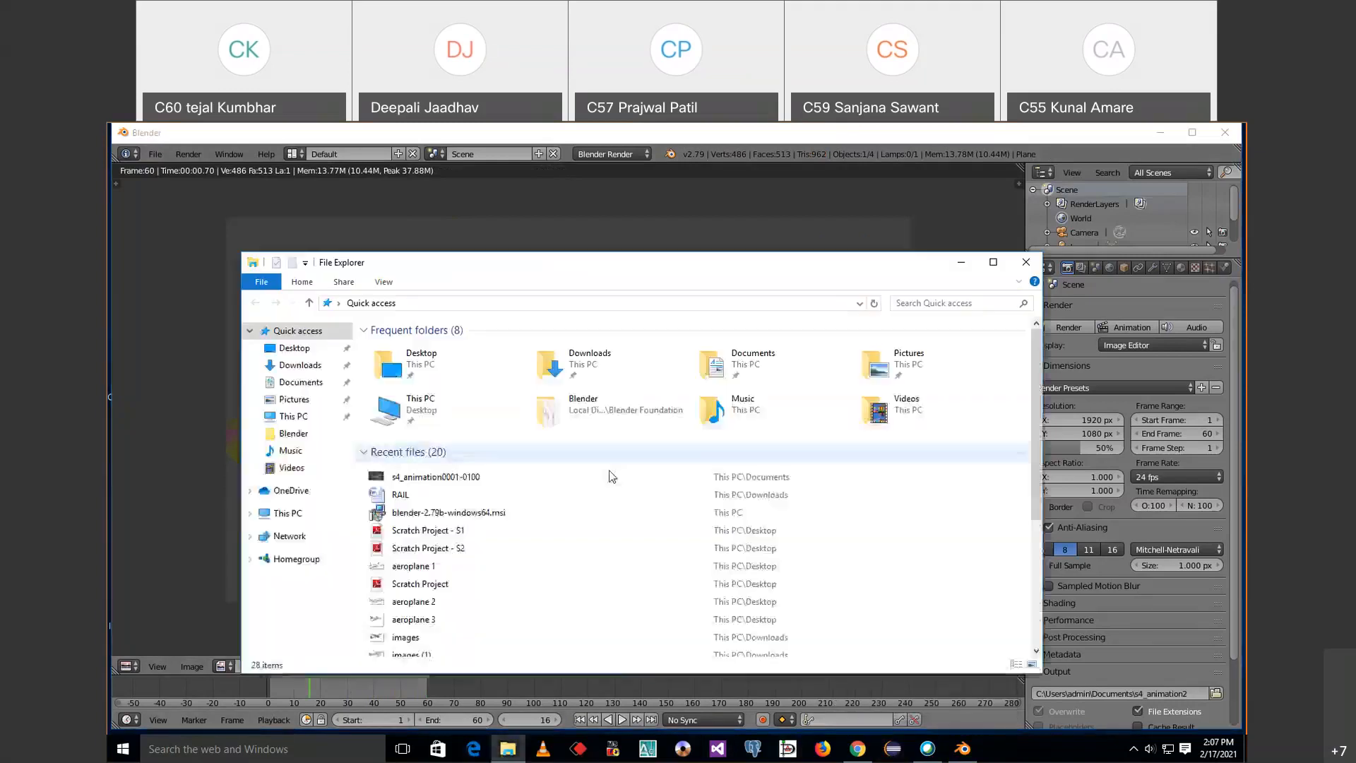
{"action": "left_click", "coordinate": [305, 391]}
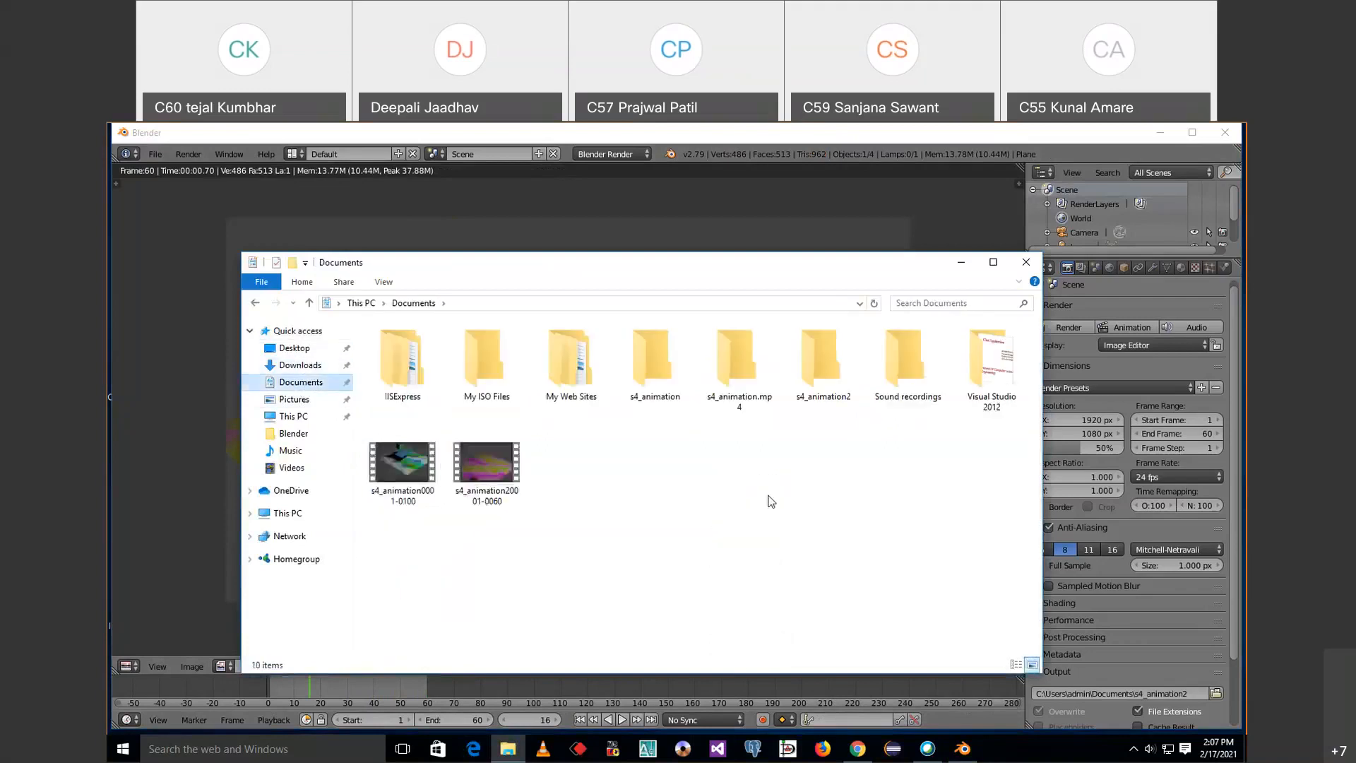
{"action": "double_click", "coordinate": [497, 466]}
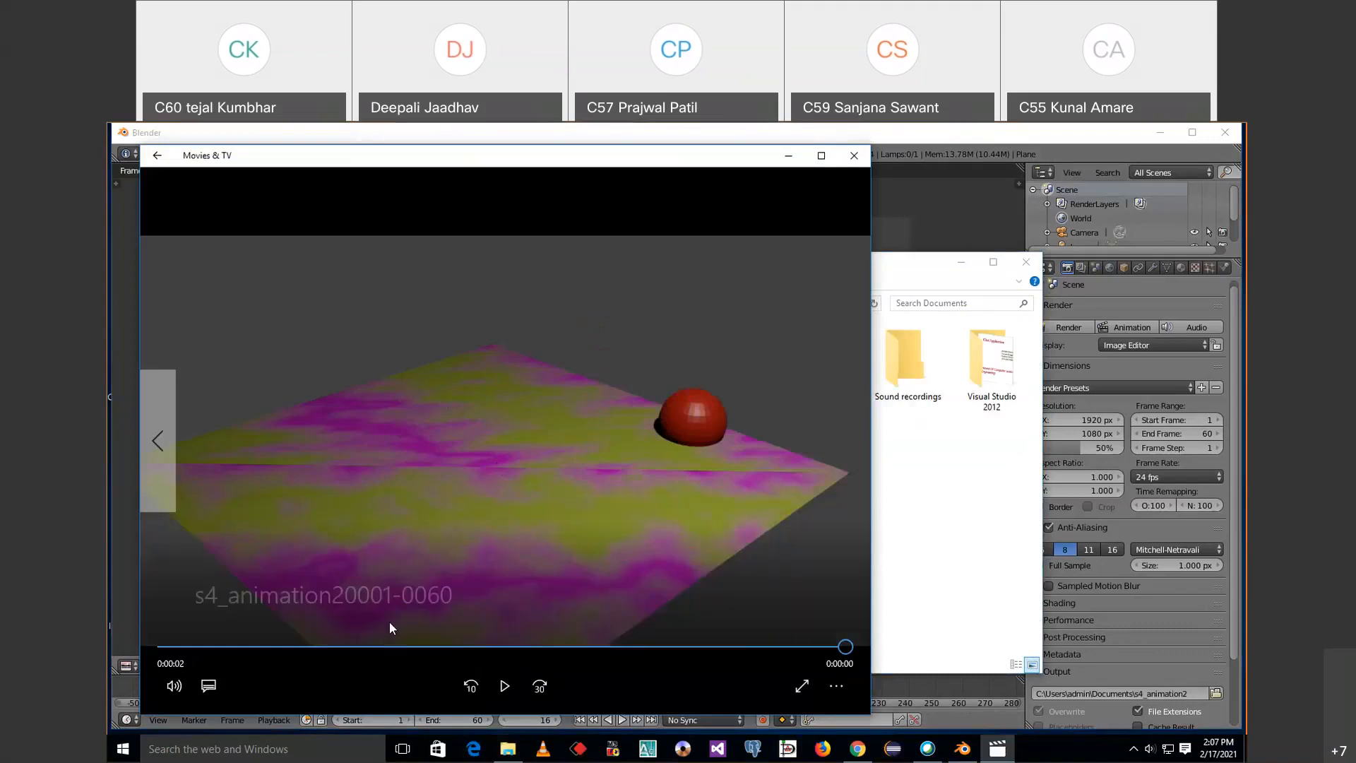
{"action": "left_click", "coordinate": [498, 692]}
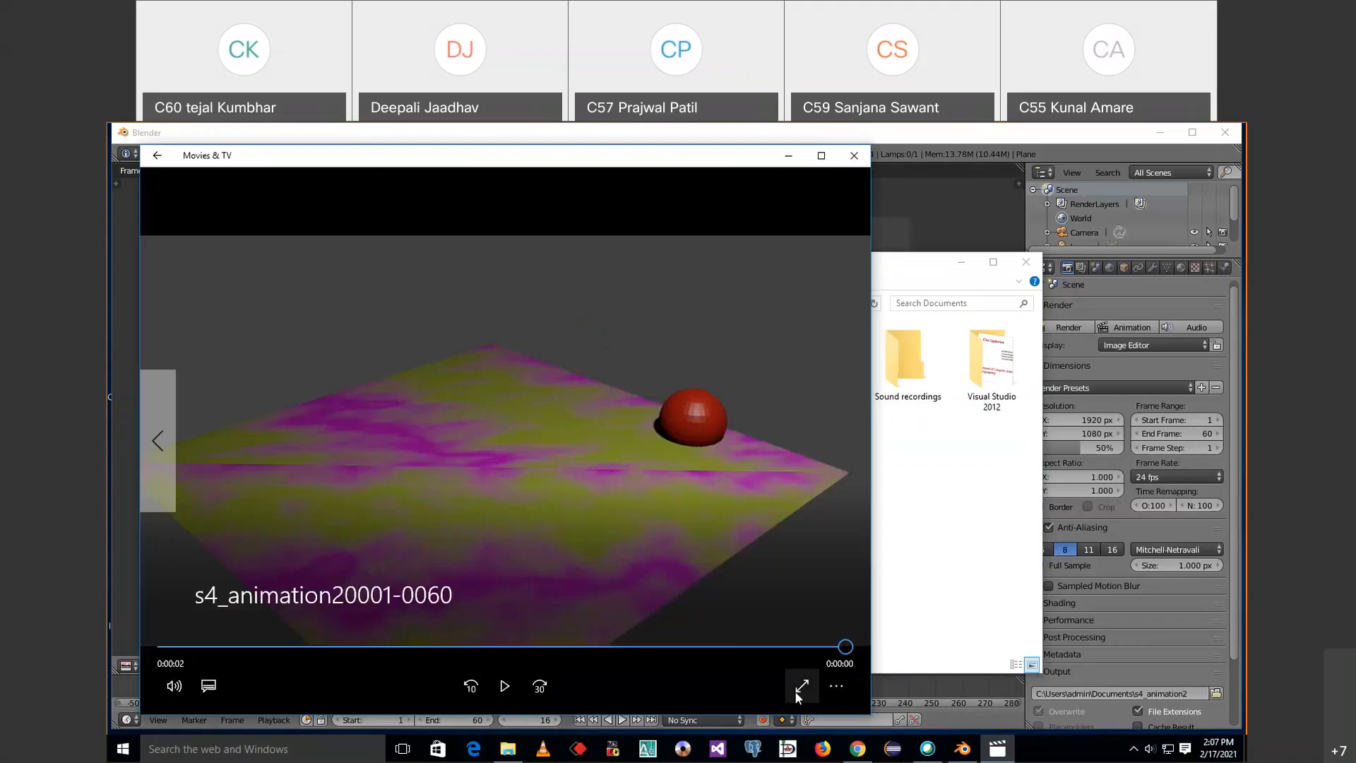
{"action": "left_click", "coordinate": [854, 157]}
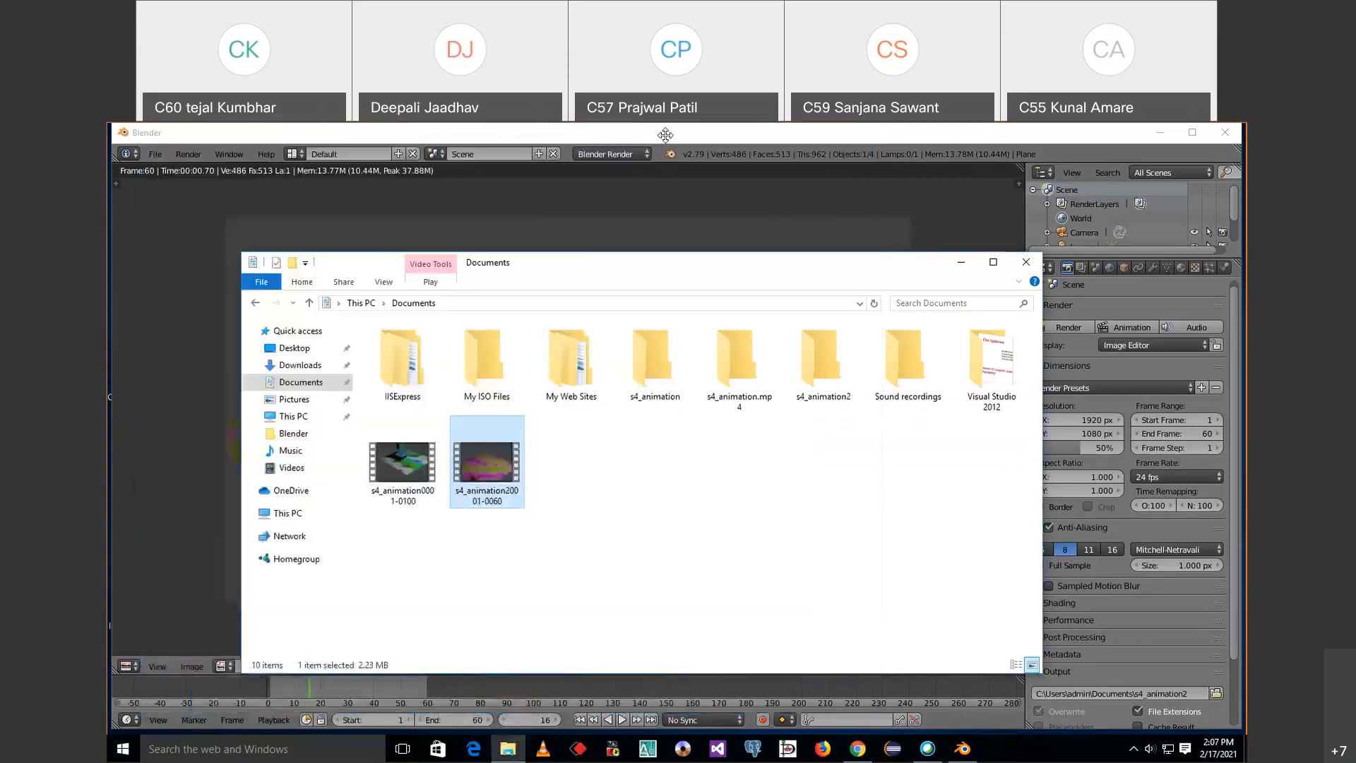